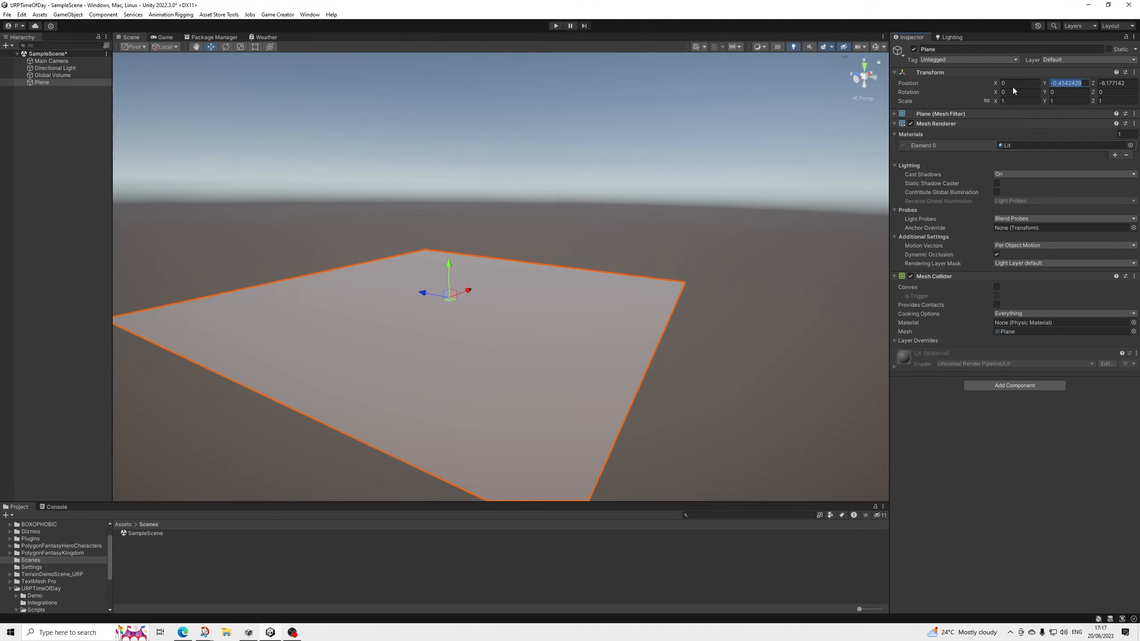
pyautogui.write('0')
pyautogui.press('Tab')
pyautogui.write('0')
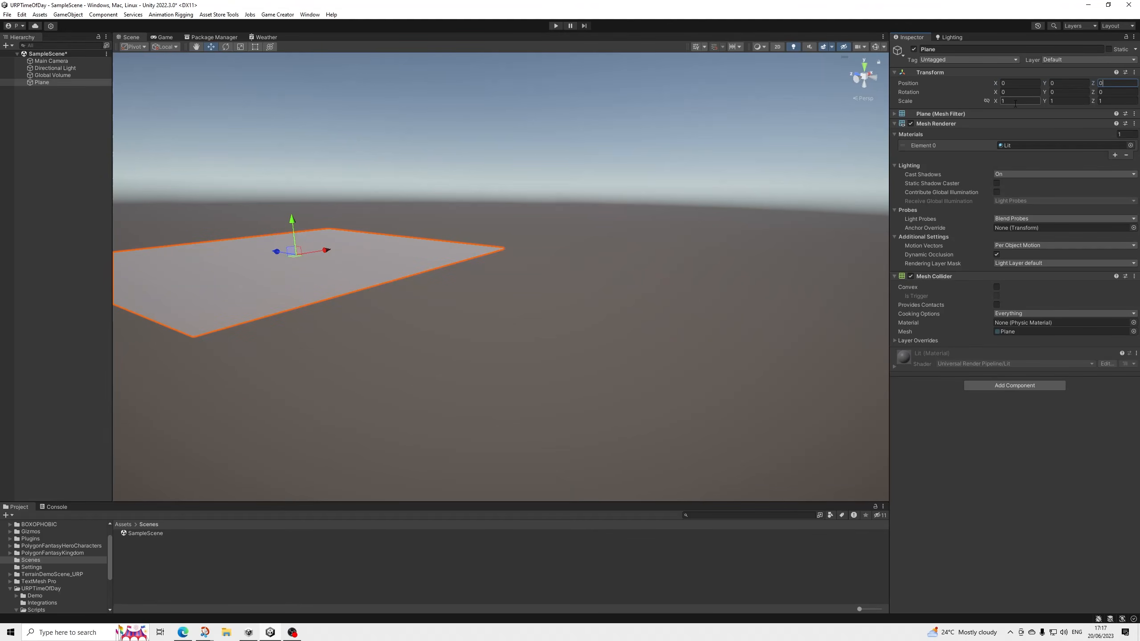
# Set the plane's Y and Z position to 0 and its X and Z scale to 100.
pyautogui.click(1015, 101)
pyautogui.write('100')
pyautogui.press('Tab')
pyautogui.press('Tab')
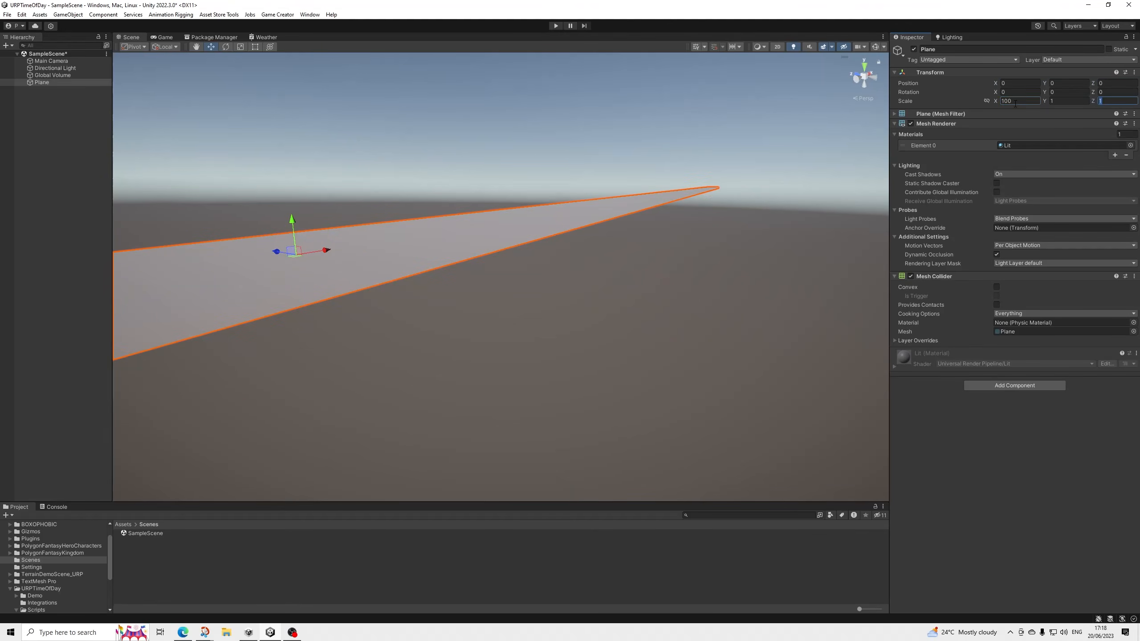
pyautogui.write('100')
pyautogui.moveTo(480, 207); pyautogui.dragTo(576, 334, button='middle')
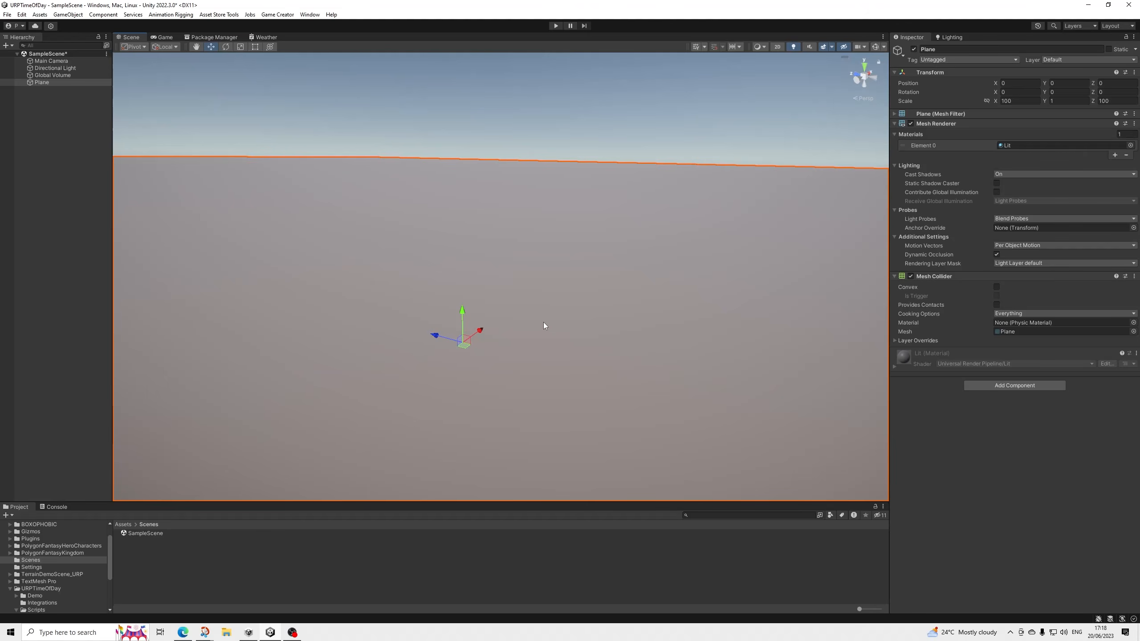
# Create an empty game object in the scene and name it TimeManager.
pyautogui.rightClick(44, 130)
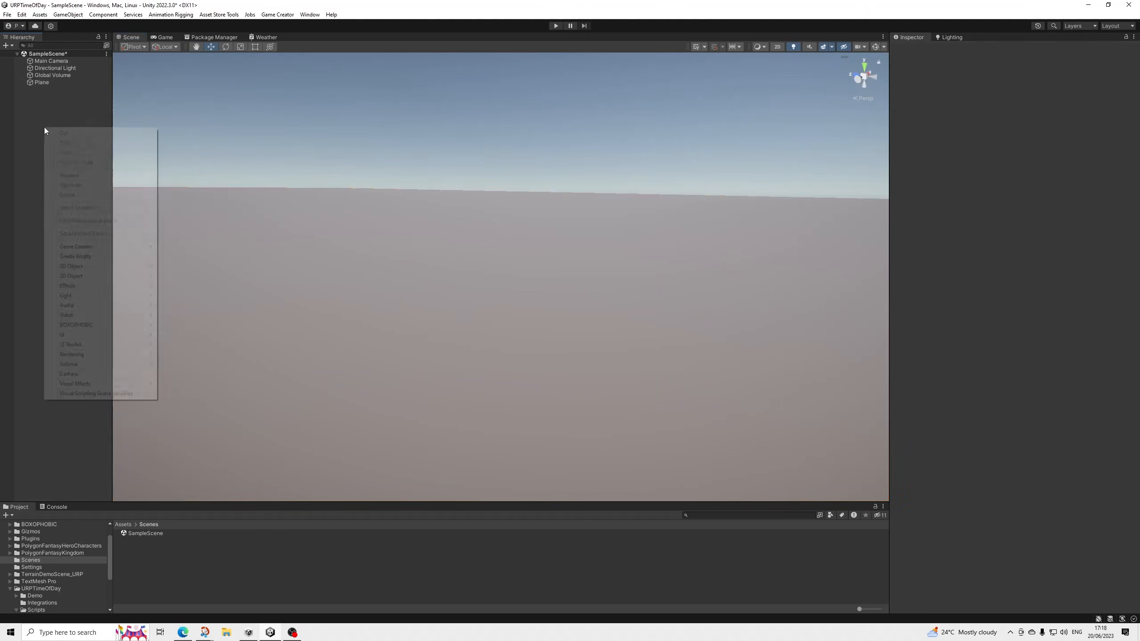
pyautogui.click(108, 256)
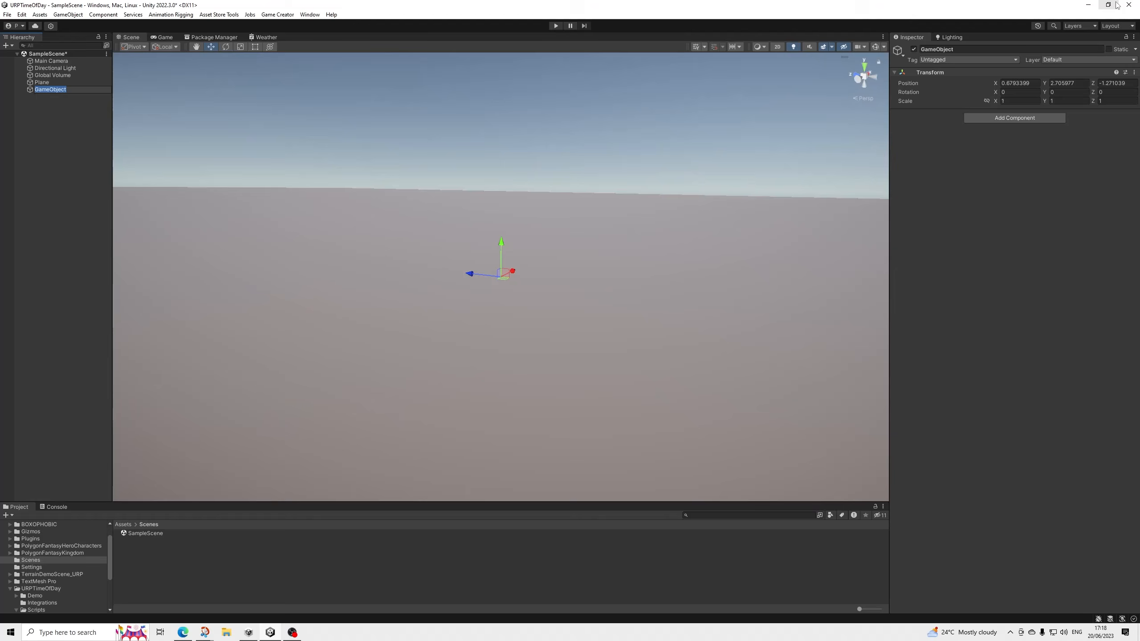
pyautogui.write('TimeManager')
pyautogui.press('Return')
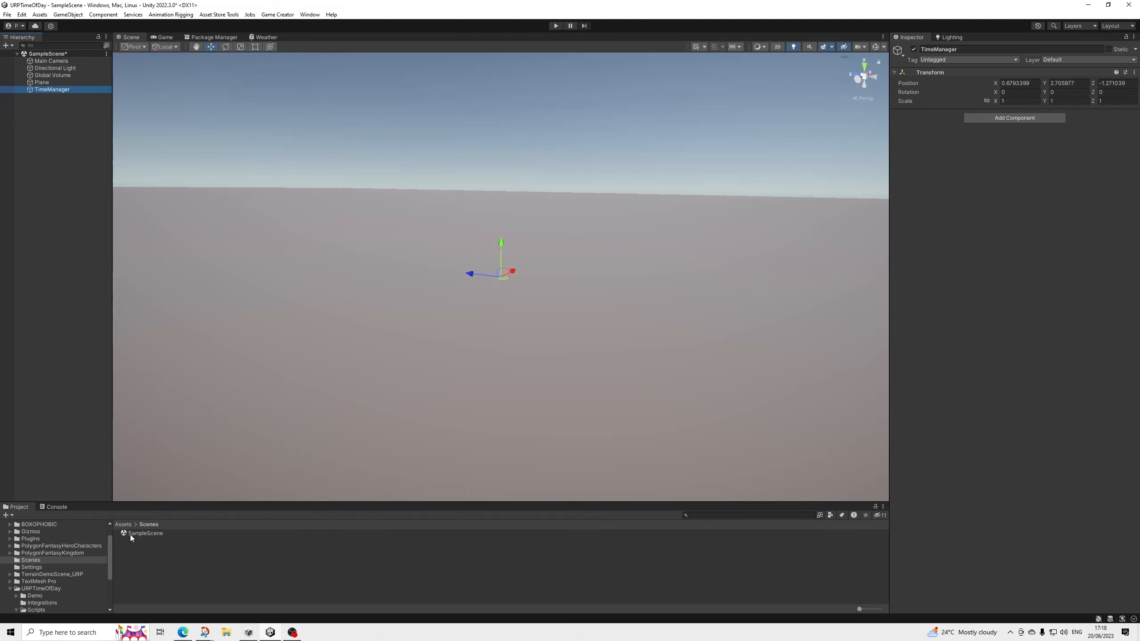
# Set the TimeManager object's position to 0 on the X, Y and Z axes.
pyautogui.click(1034, 87)
pyautogui.write('0')
pyautogui.press('Tab')
pyautogui.write('0')
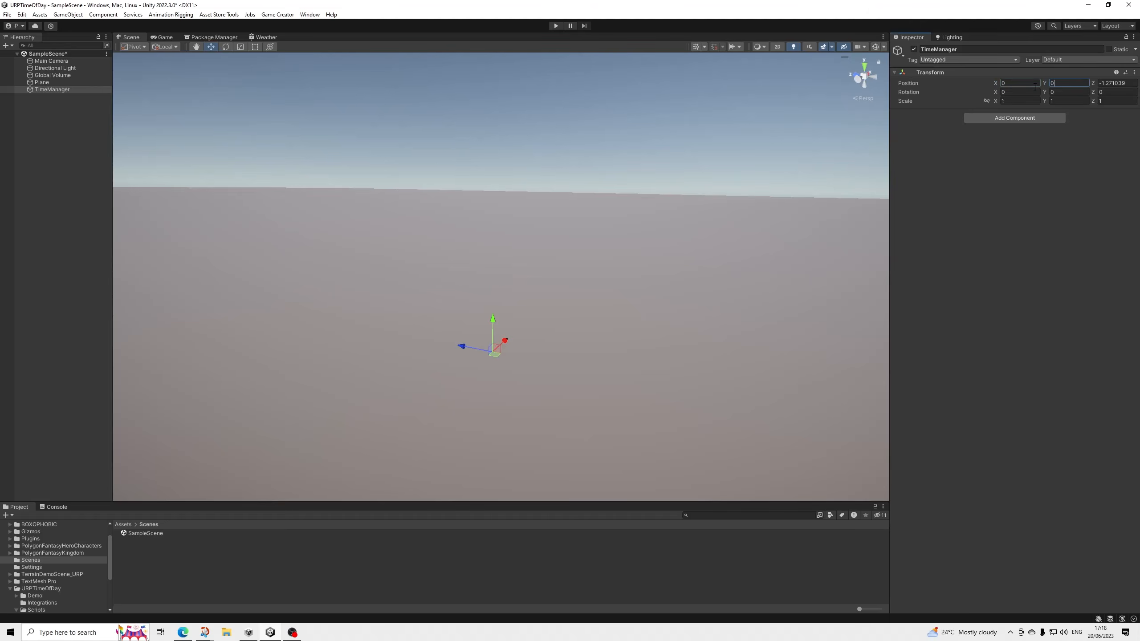
pyautogui.press('Tab')
pyautogui.write('0')
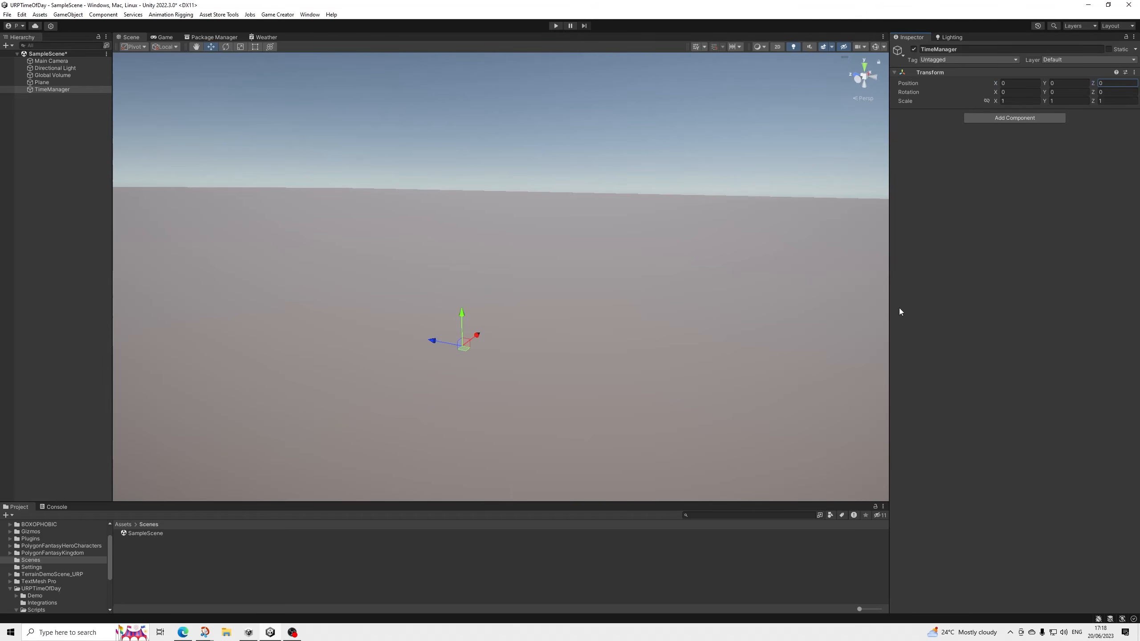
# Attach the TimeManager script from the URPTimeOfDay Scripts folder to the TimeManager object.
pyautogui.scroll(-3, 49, 587)
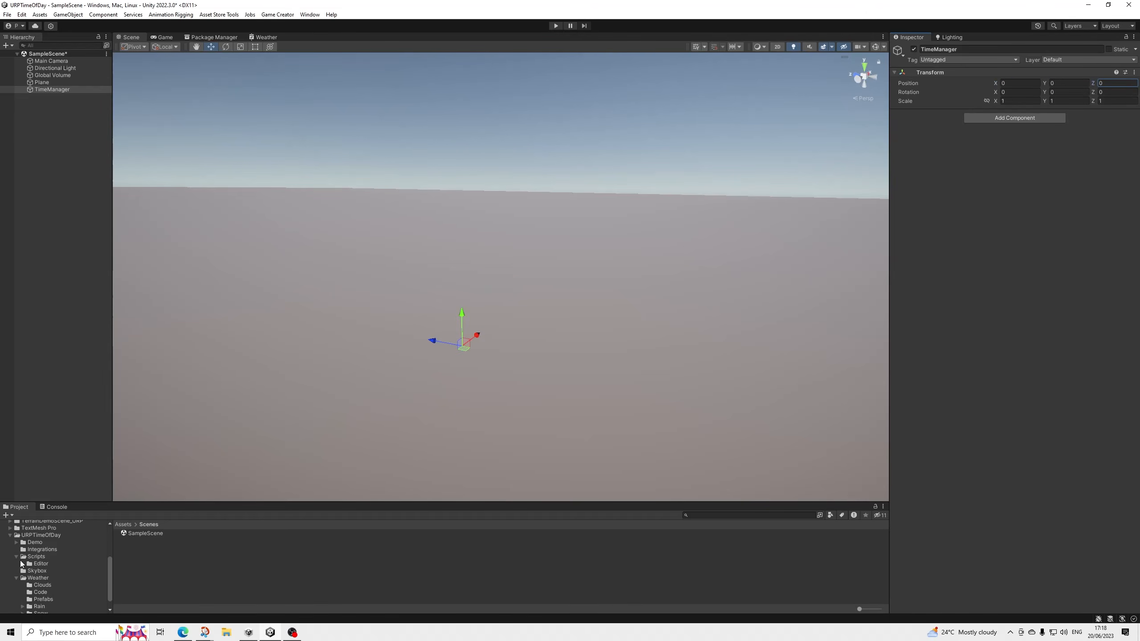
pyautogui.click(36, 556)
pyautogui.moveTo(133, 554); pyautogui.dragTo(951, 247)
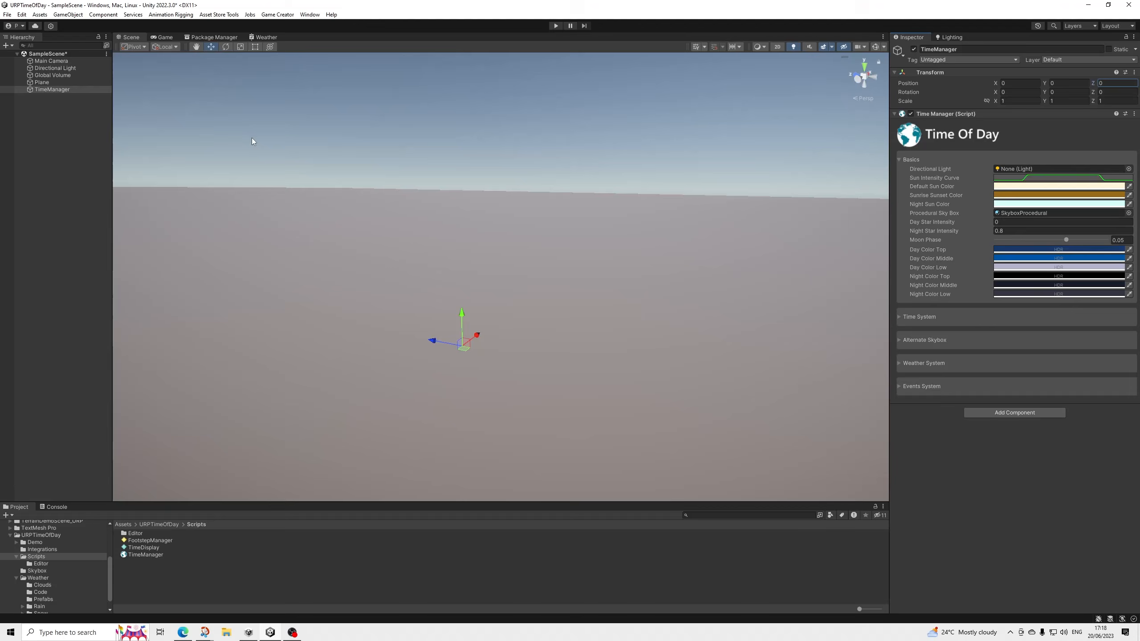
# Assign the scene's Directional Light to the Time Manager script and make the light a child of the TimeManager object.
pyautogui.moveTo(66, 70); pyautogui.dragTo(1026, 170)
pyautogui.click(56, 84)
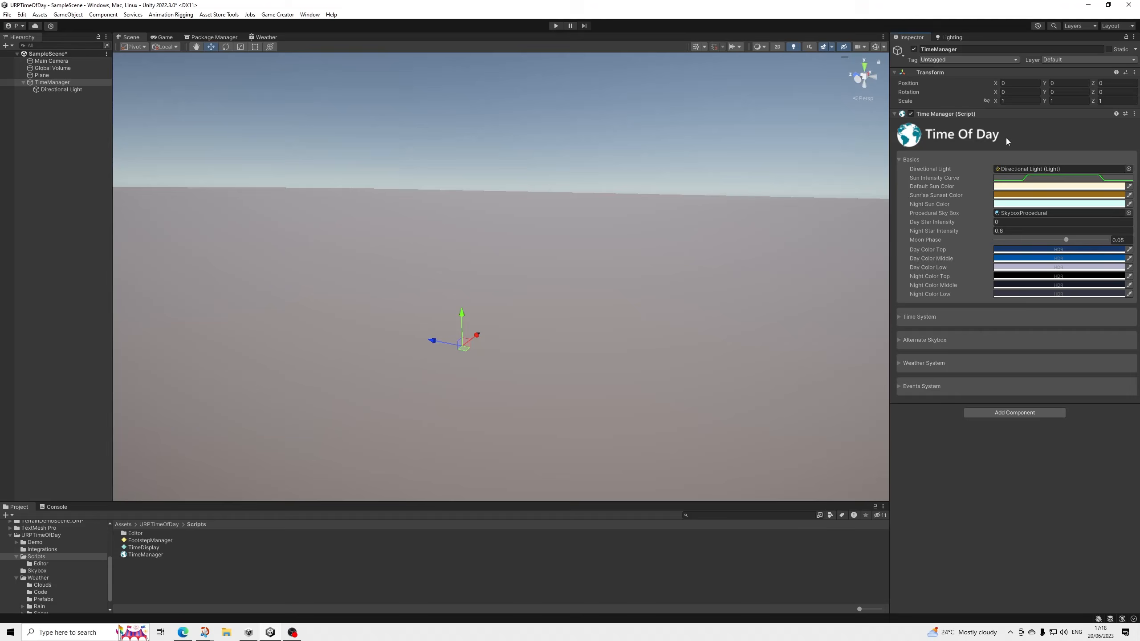
# Locate the SkyboxProcedural material used by the Time Manager and assign it as the scene's environment skybox material.
pyautogui.click(951, 37)
pyautogui.click(309, 15)
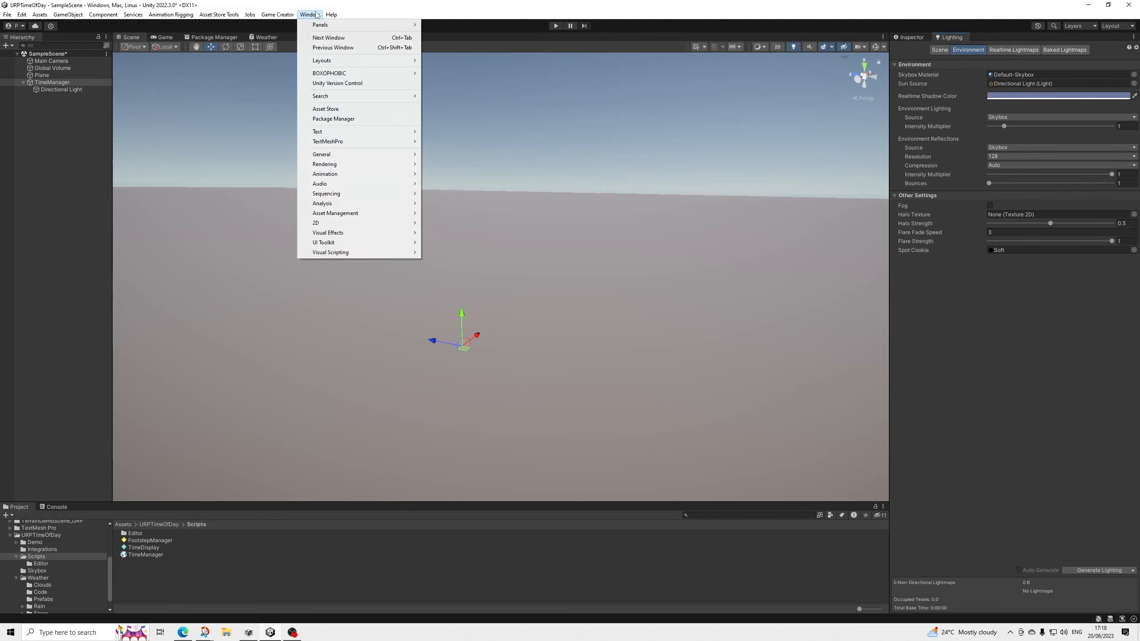
pyautogui.moveTo(359, 164)
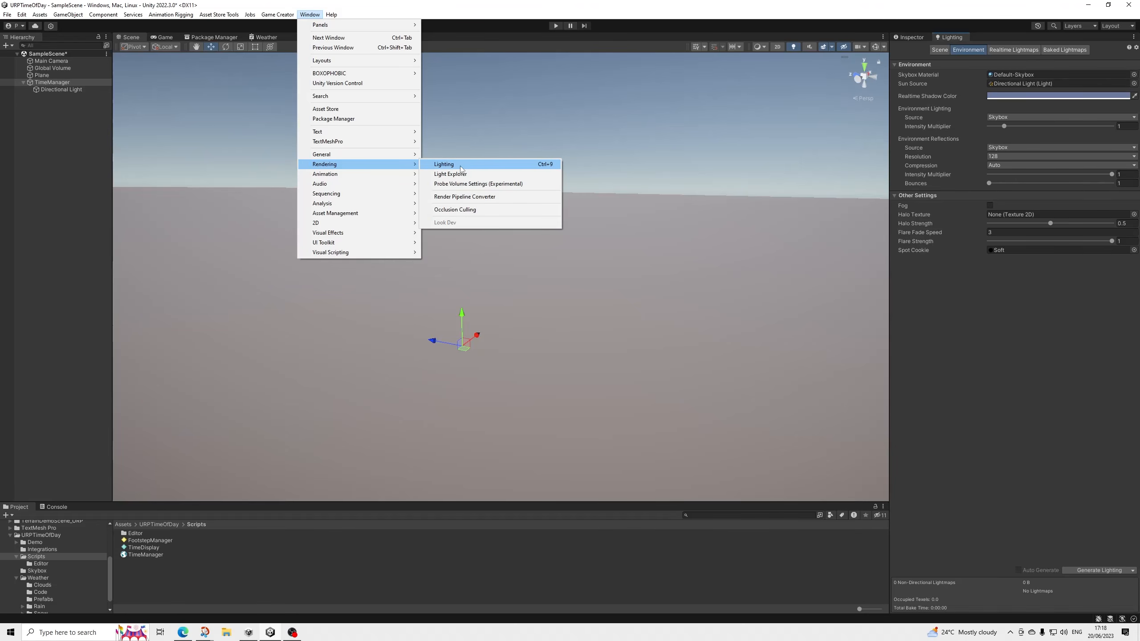
pyautogui.click(453, 165)
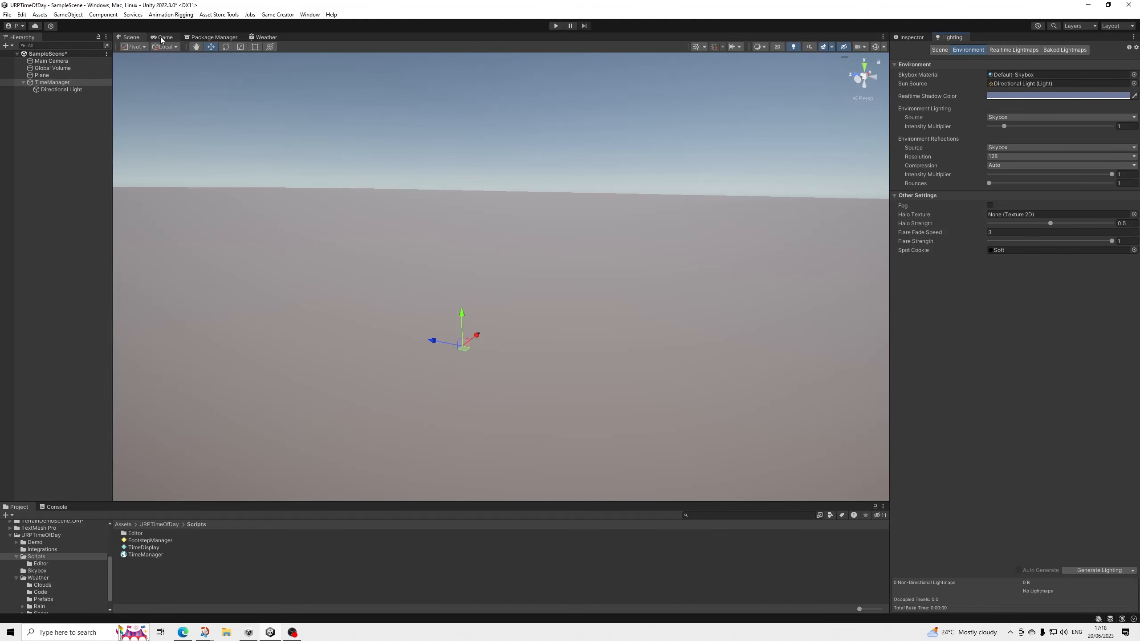
pyautogui.click(909, 37)
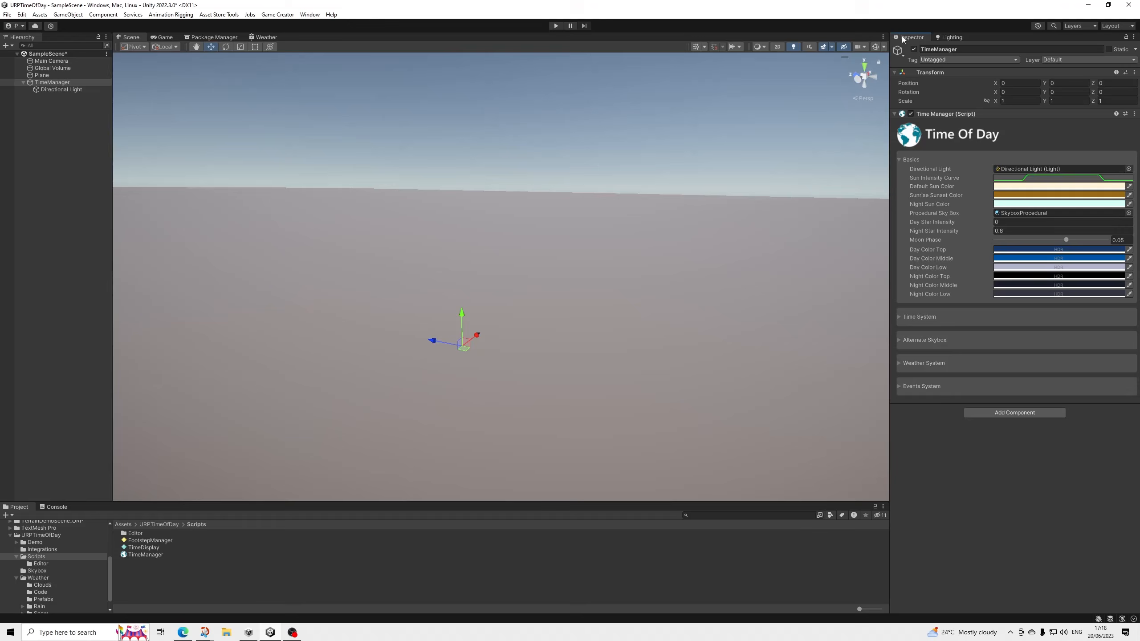
pyautogui.click(1029, 213)
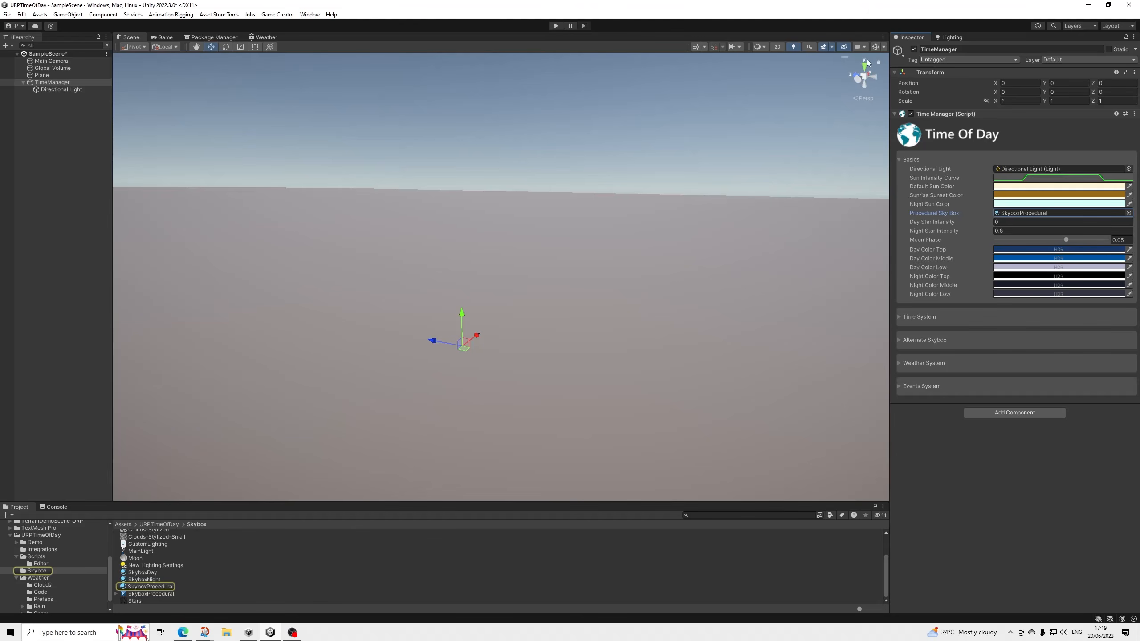
pyautogui.click(951, 37)
pyautogui.moveTo(150, 586); pyautogui.dragTo(1033, 76)
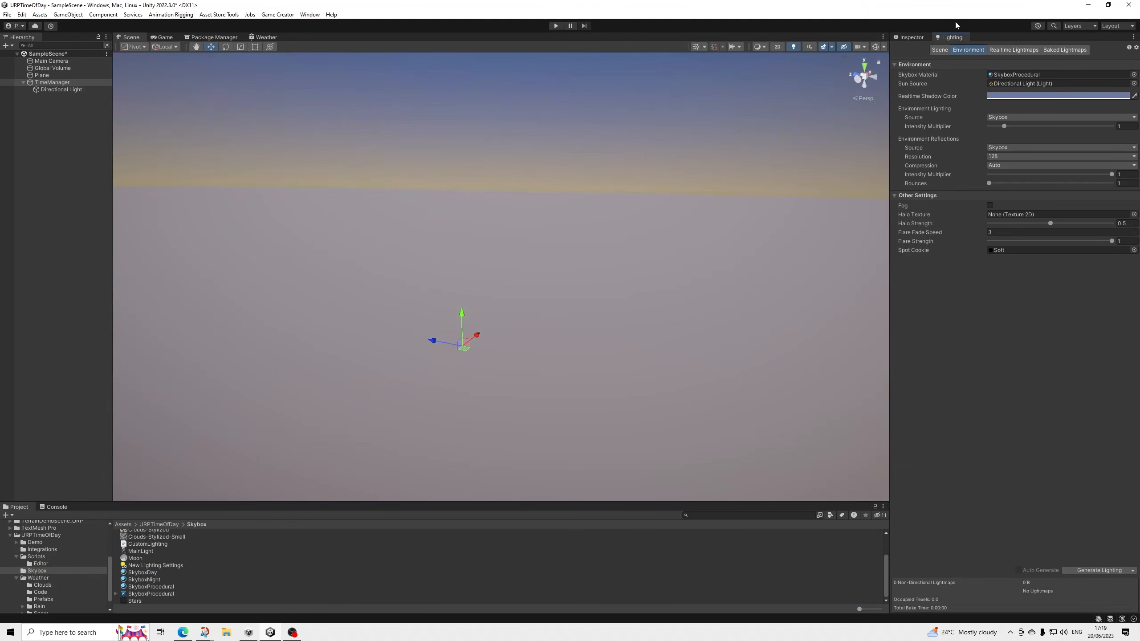
# Examine the Time Manager's Alternate Skybox settings and look around the procedural sky in the scene.
pyautogui.click(908, 37)
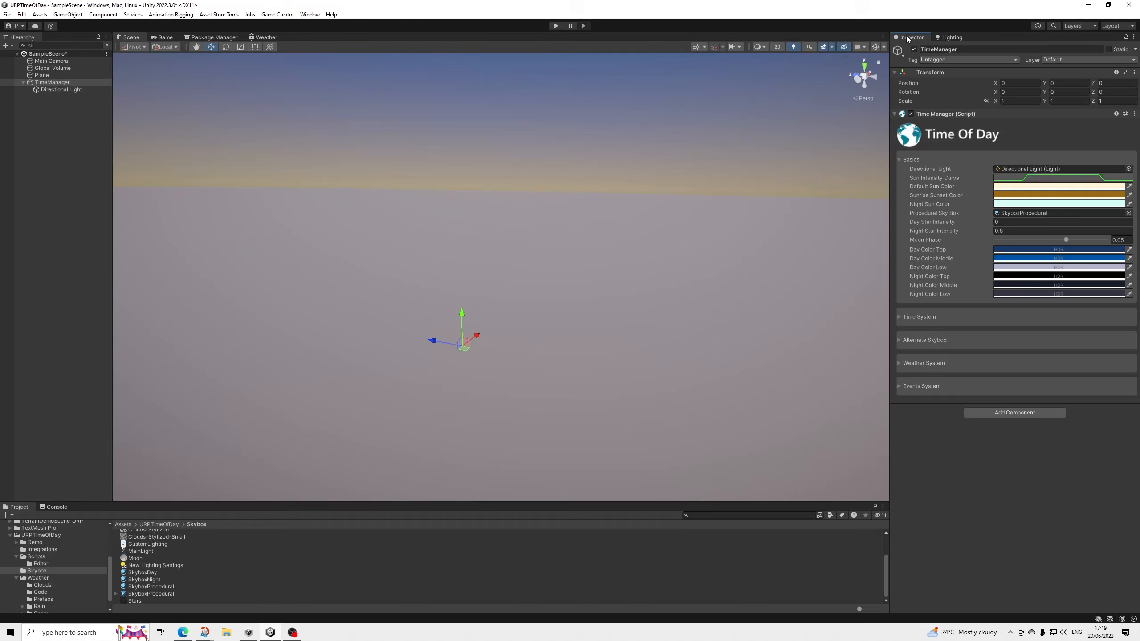
pyautogui.click(931, 340)
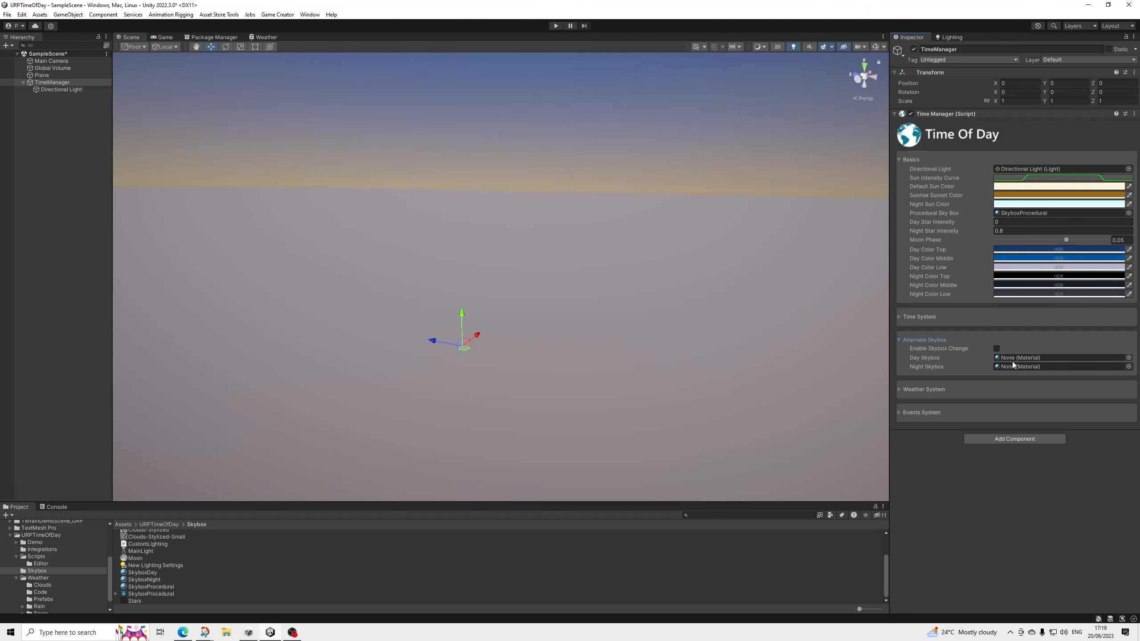
pyautogui.click(927, 340)
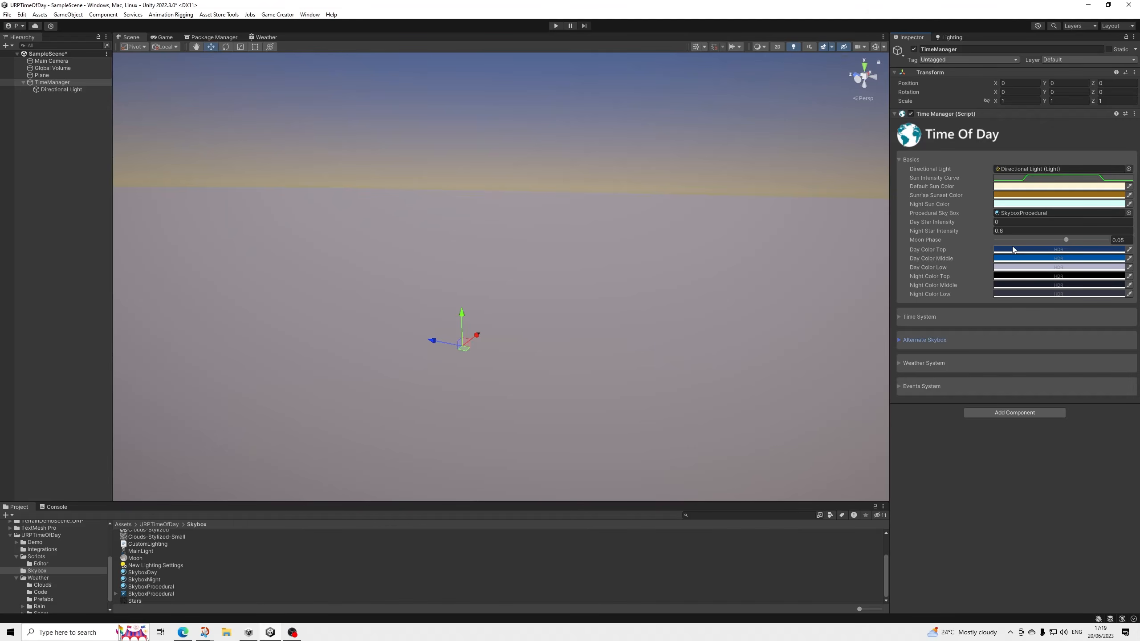
pyautogui.moveTo(702, 260); pyautogui.dragTo(707, 369, button='middle')
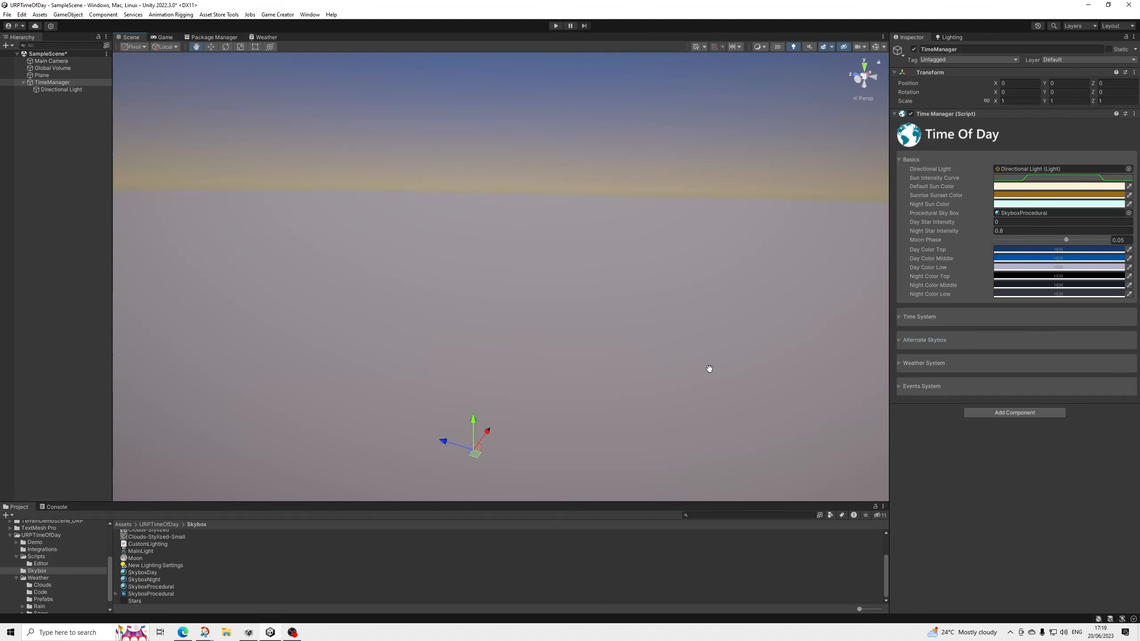
pyautogui.keyDown('alt'); pyautogui.moveTo(707, 369); pyautogui.dragTo(881, 255); pyautogui.keyUp('alt')
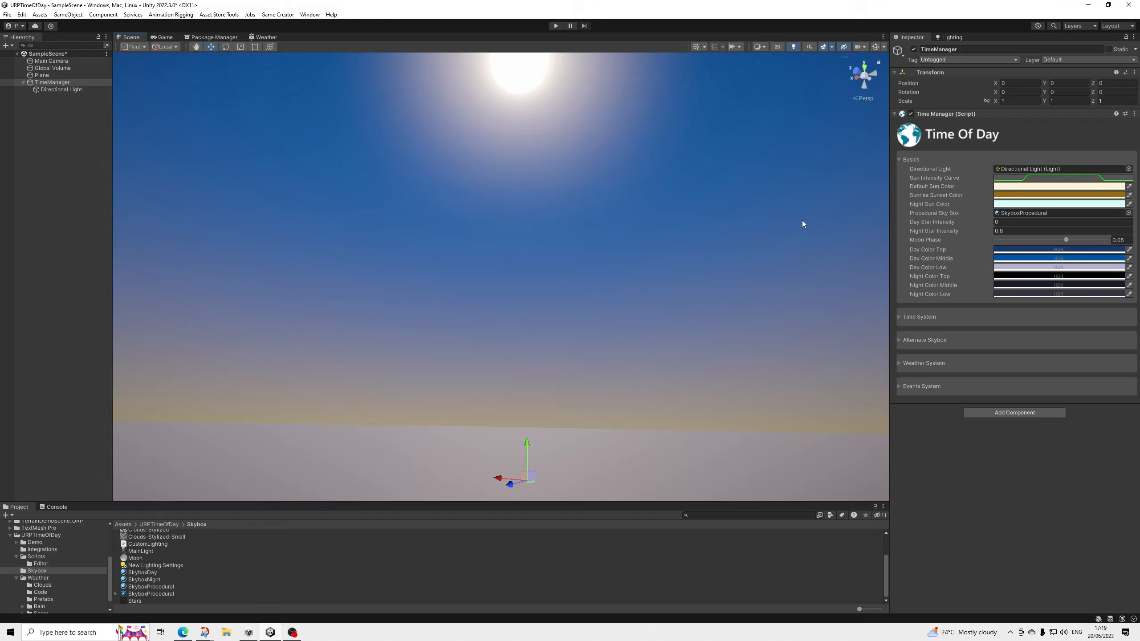
pyautogui.keyDown('alt'); pyautogui.moveTo(728, 218); pyautogui.dragTo(602, 276); pyautogui.keyUp('alt')
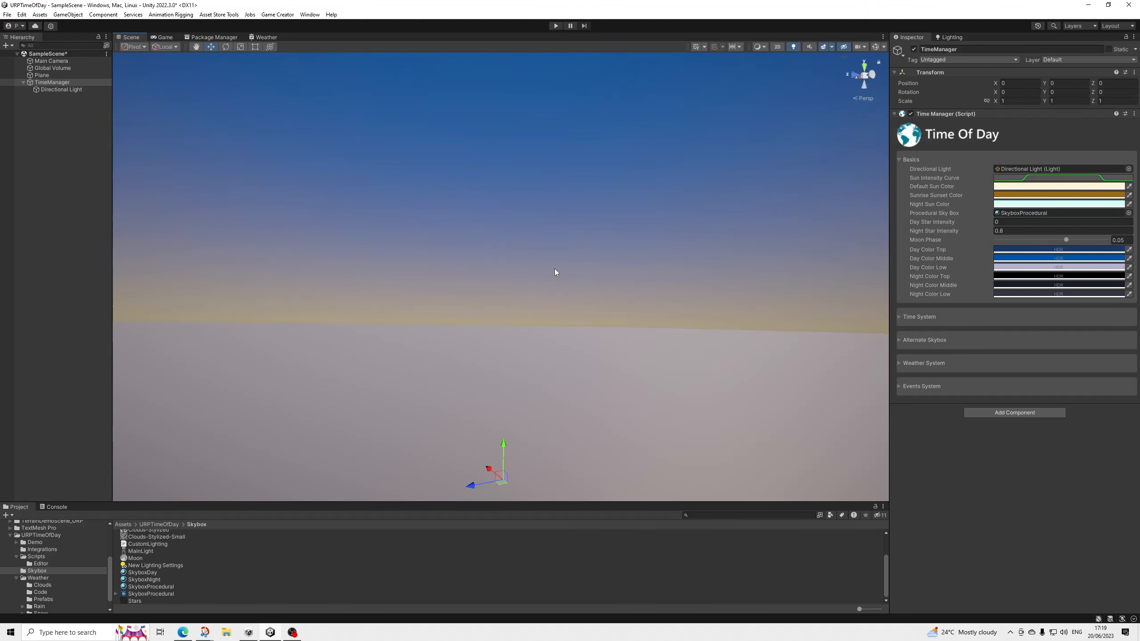
pyautogui.keyDown('alt'); pyautogui.moveTo(555, 269); pyautogui.dragTo(495, 279); pyautogui.keyUp('alt')
pyautogui.moveTo(544, 277); pyautogui.dragTo(573, 247, button='middle')
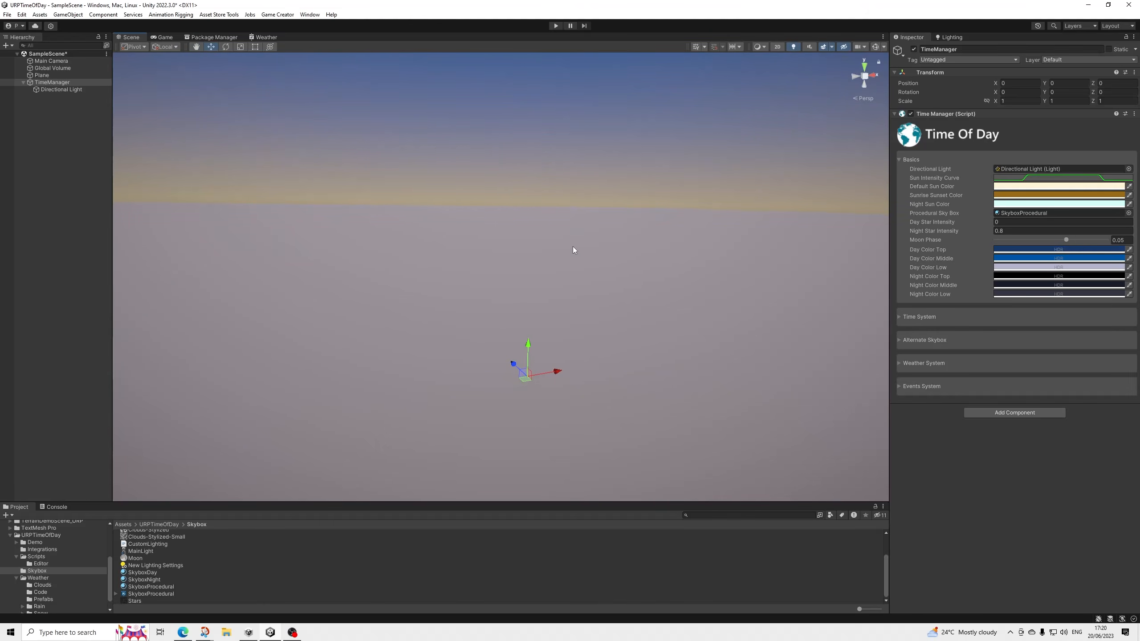
pyautogui.scroll(-2, 573, 247)
# Enable Time Of Day in the Time Manager's Time System settings and set the day length to 3 minutes.
pyautogui.click(927, 160)
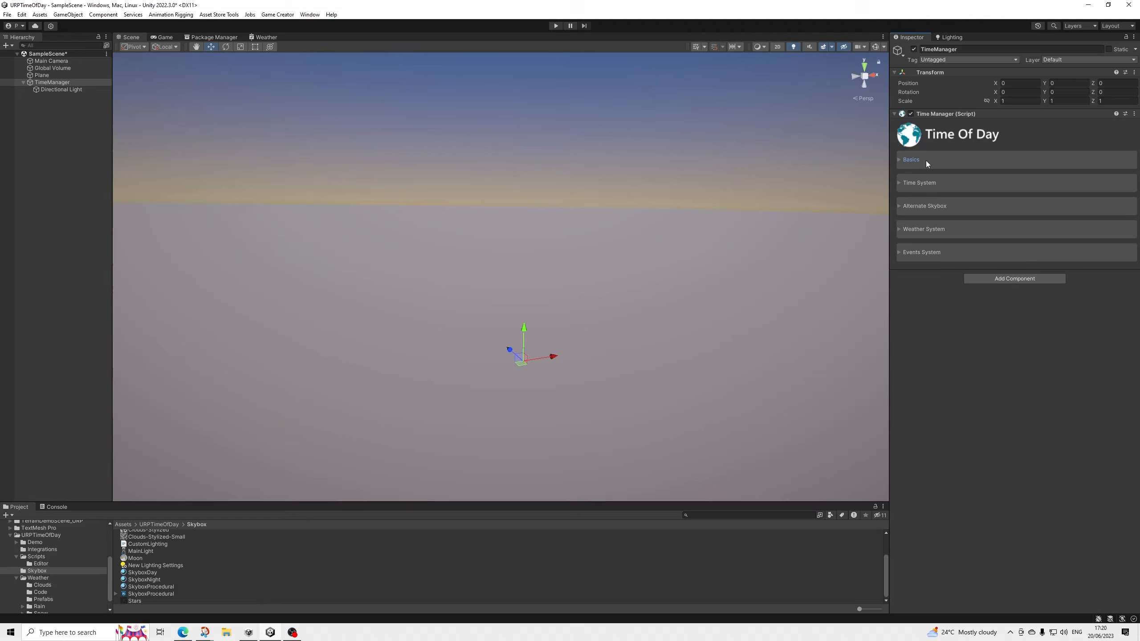
pyautogui.click(928, 183)
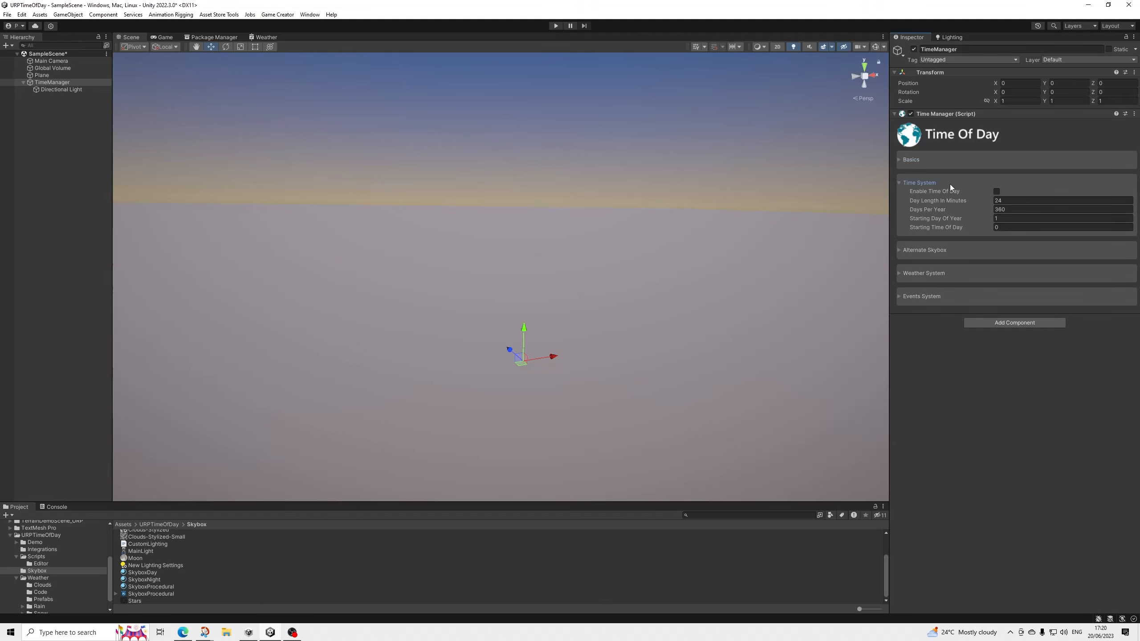
pyautogui.click(996, 191)
pyautogui.click(937, 296)
pyautogui.scroll(-1, 942, 382)
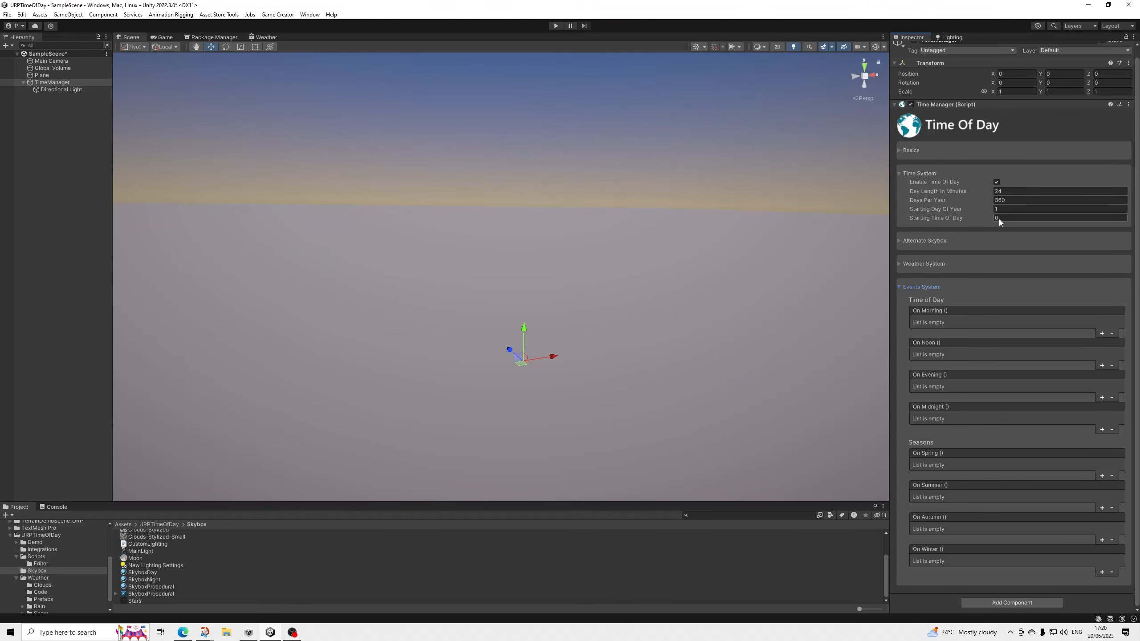
pyautogui.click(1005, 192)
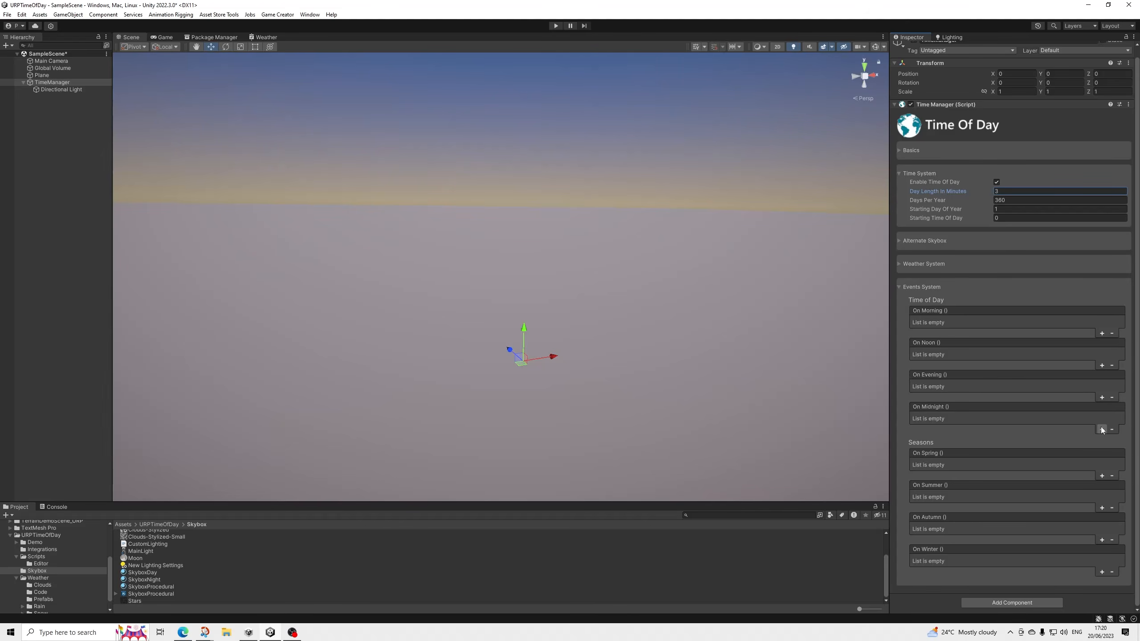
pyautogui.click(936, 287)
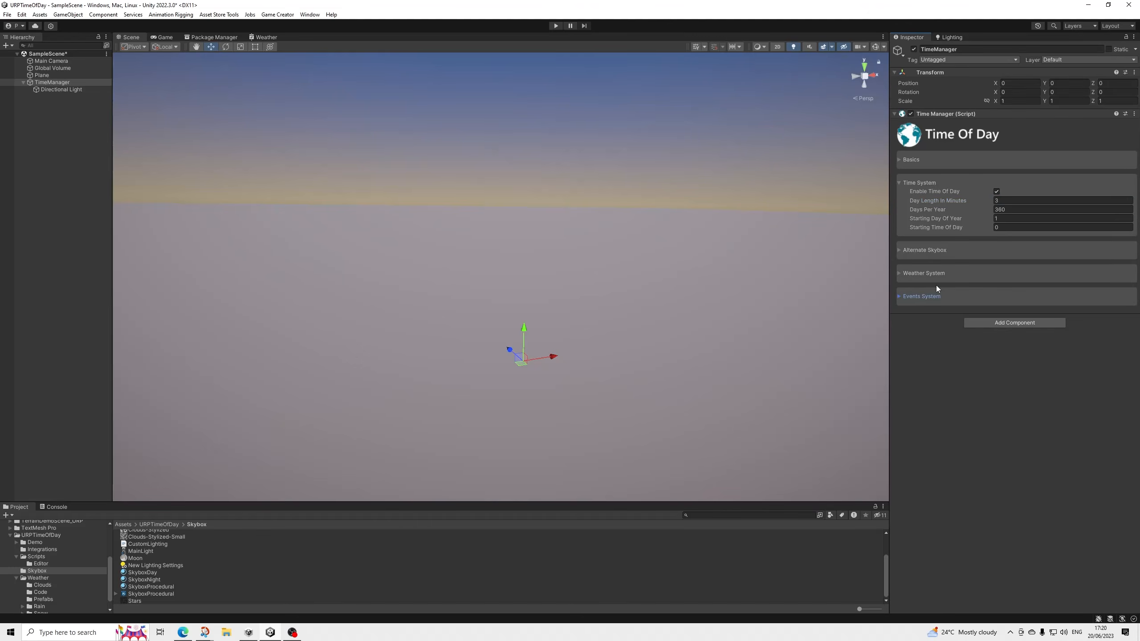
pyautogui.click(934, 183)
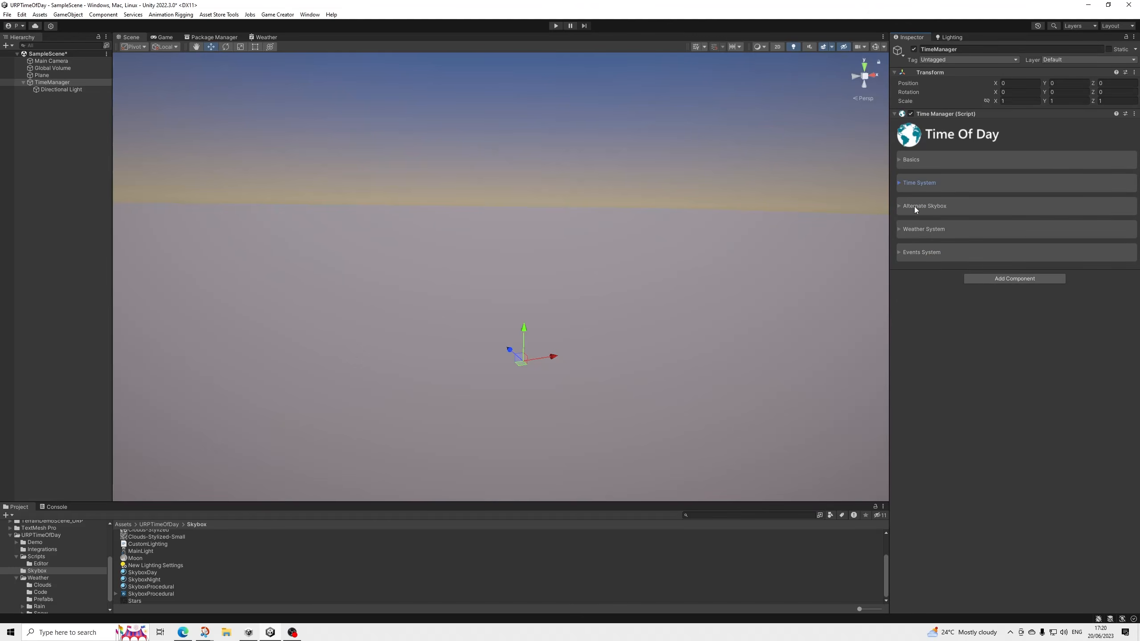
# Review the Time Manager's Weather System settings for clouds, rain and snow, and deselect the object.
pyautogui.click(926, 229)
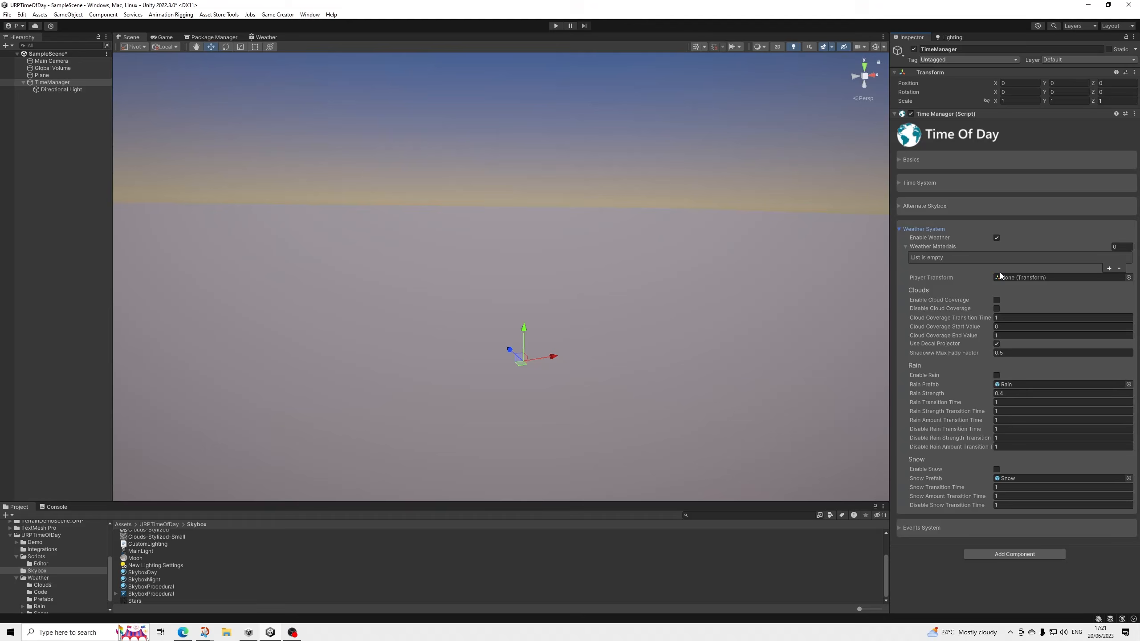
pyautogui.moveTo(556, 269); pyautogui.dragTo(535, 193, button='middle')
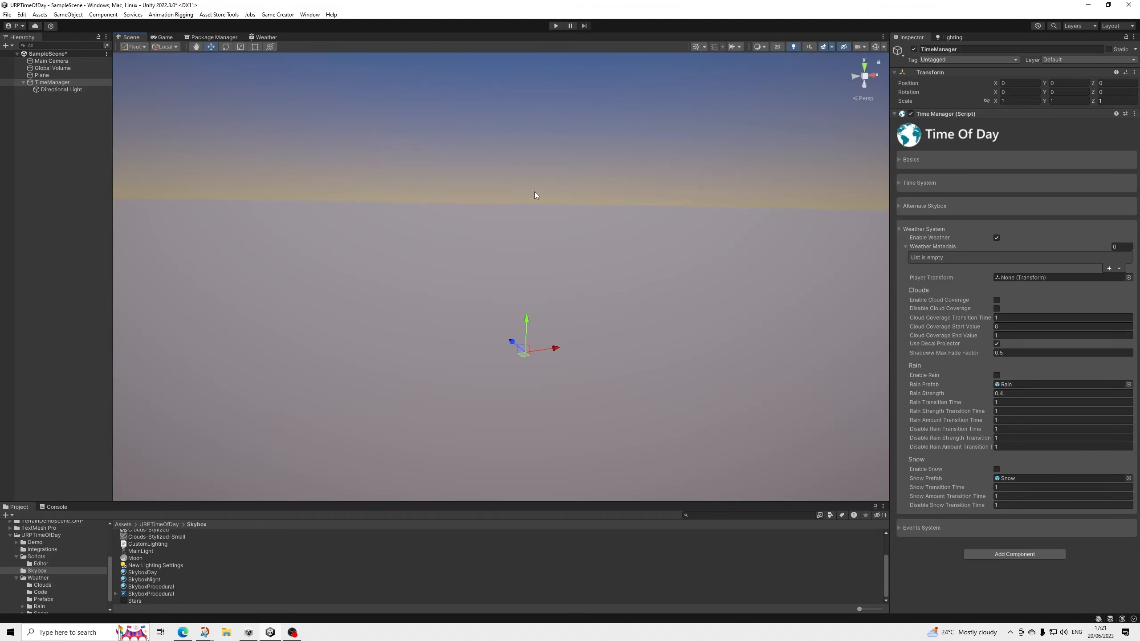
pyautogui.moveTo(535, 200); pyautogui.dragTo(549, 237, button='middle')
pyautogui.scroll(-2, 550, 236)
pyautogui.click(53, 152)
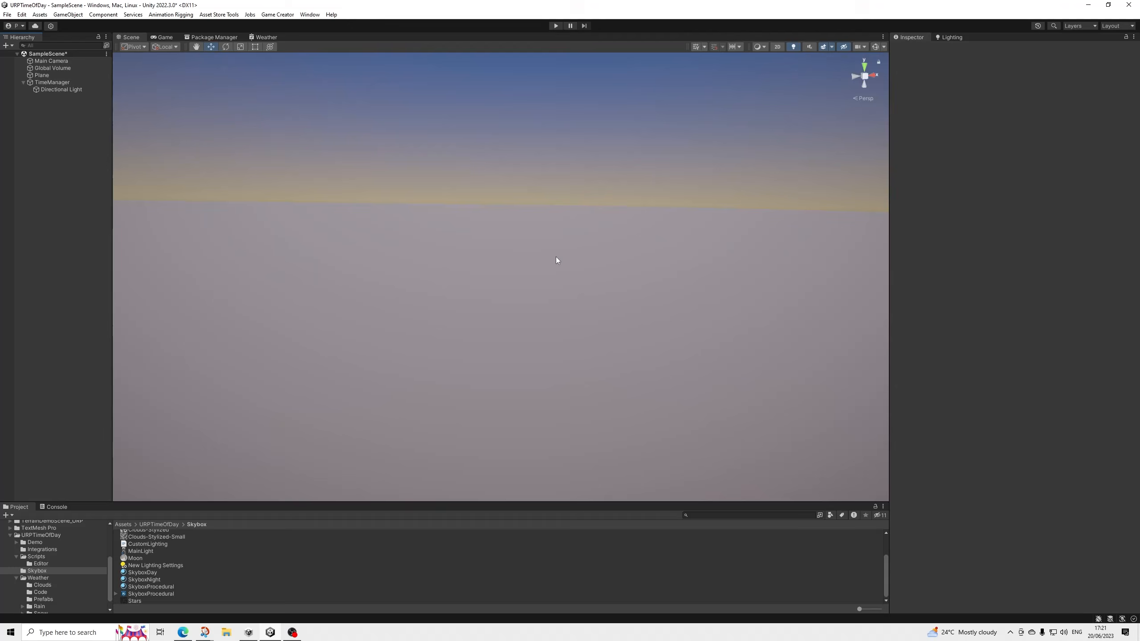
# Run the scene in play mode and look around the night sky and moon in the Scene view.
pyautogui.click(556, 26)
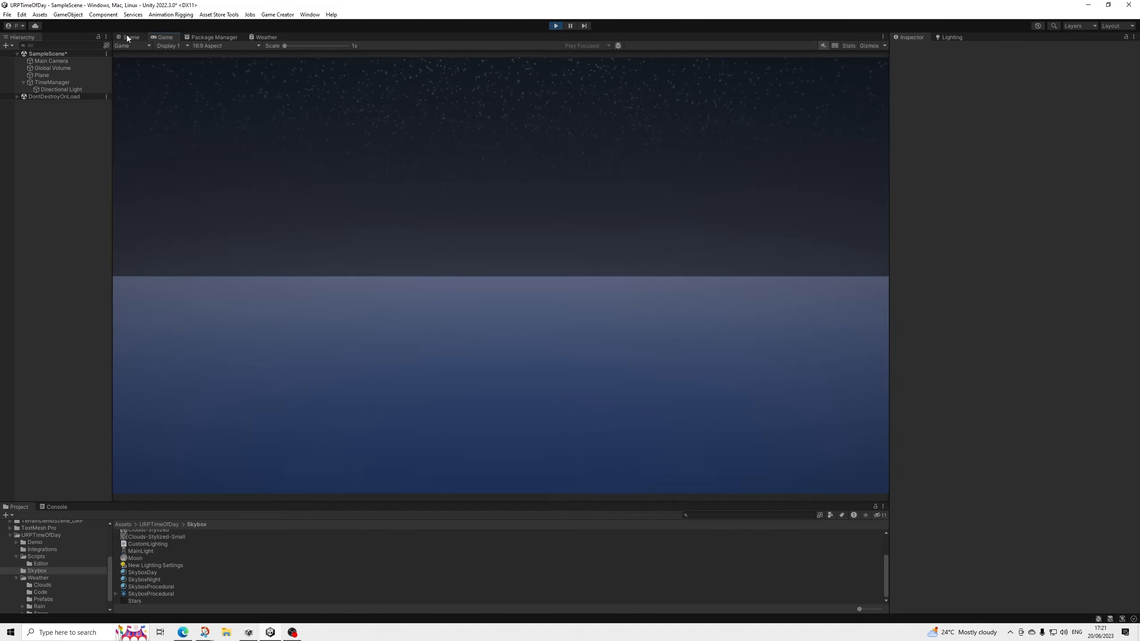
pyautogui.click(130, 38)
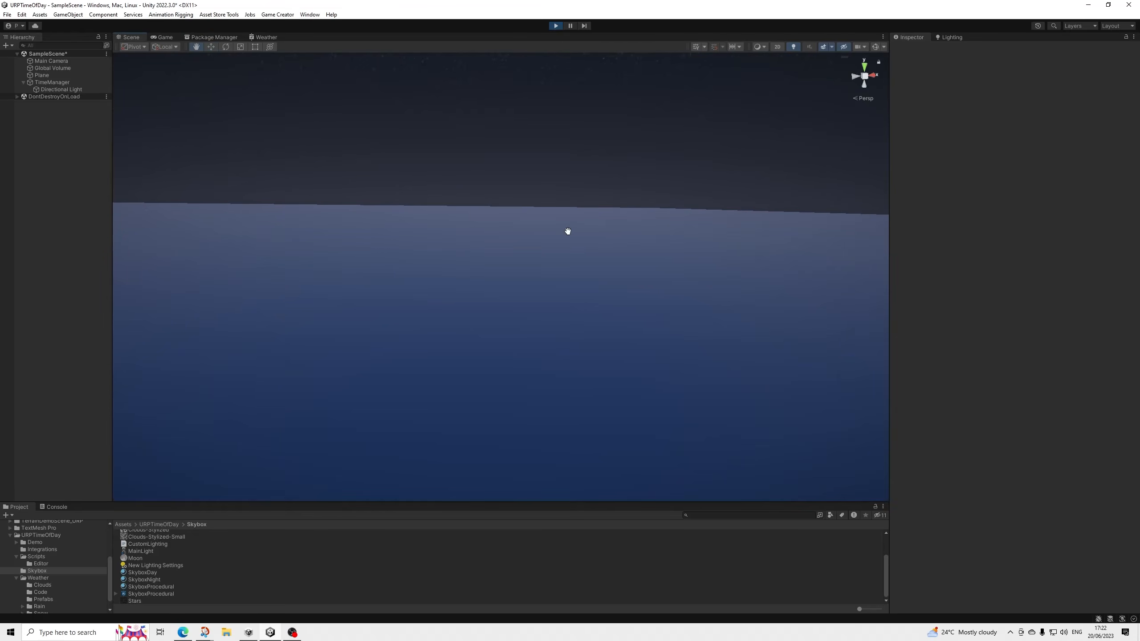
pyautogui.moveTo(568, 232); pyautogui.dragTo(474, 277, button='right')
pyautogui.moveTo(500, 228); pyautogui.dragTo(496, 254, button='right')
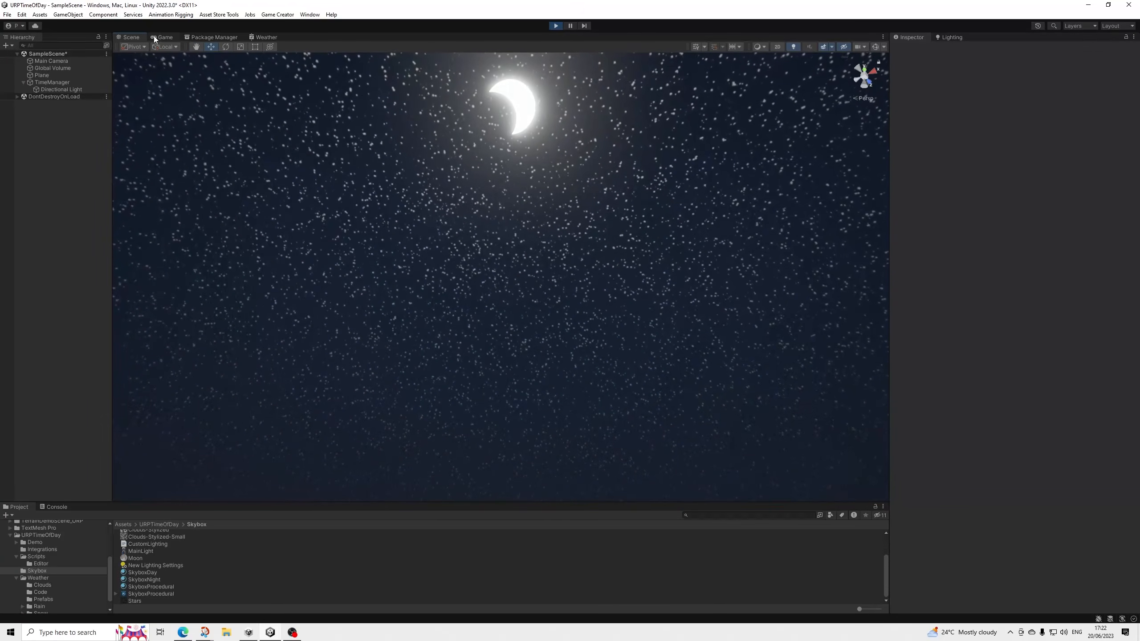
# Test the TimeManager's Moon Phase at about 0.032 against the night sky in play mode, and exit play mode.
pyautogui.click(52, 82)
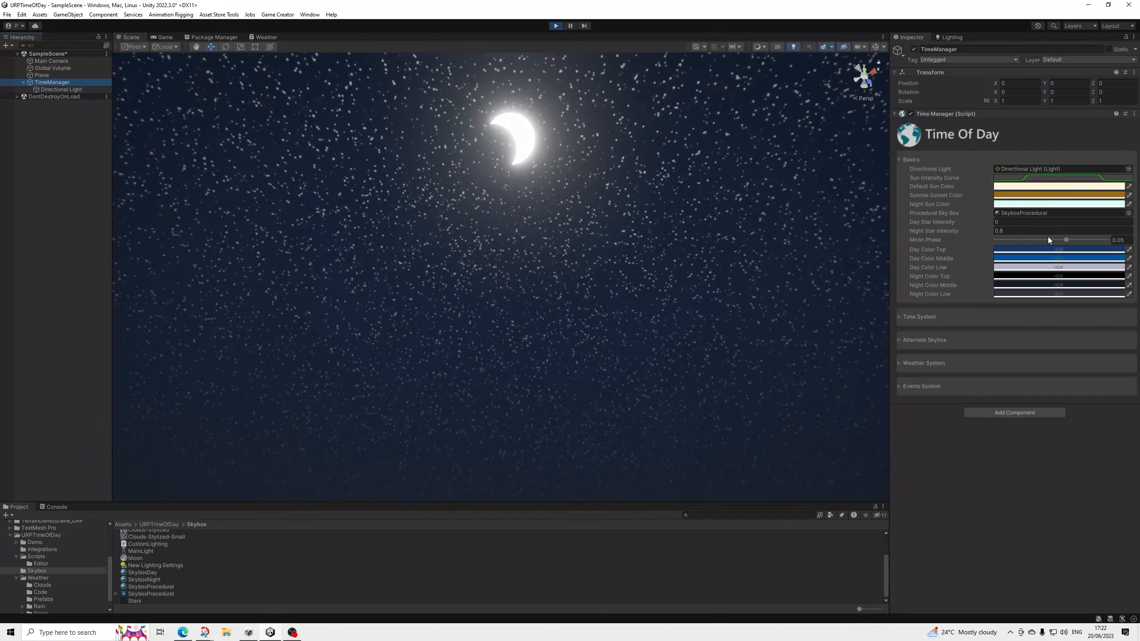
pyautogui.click(1065, 240)
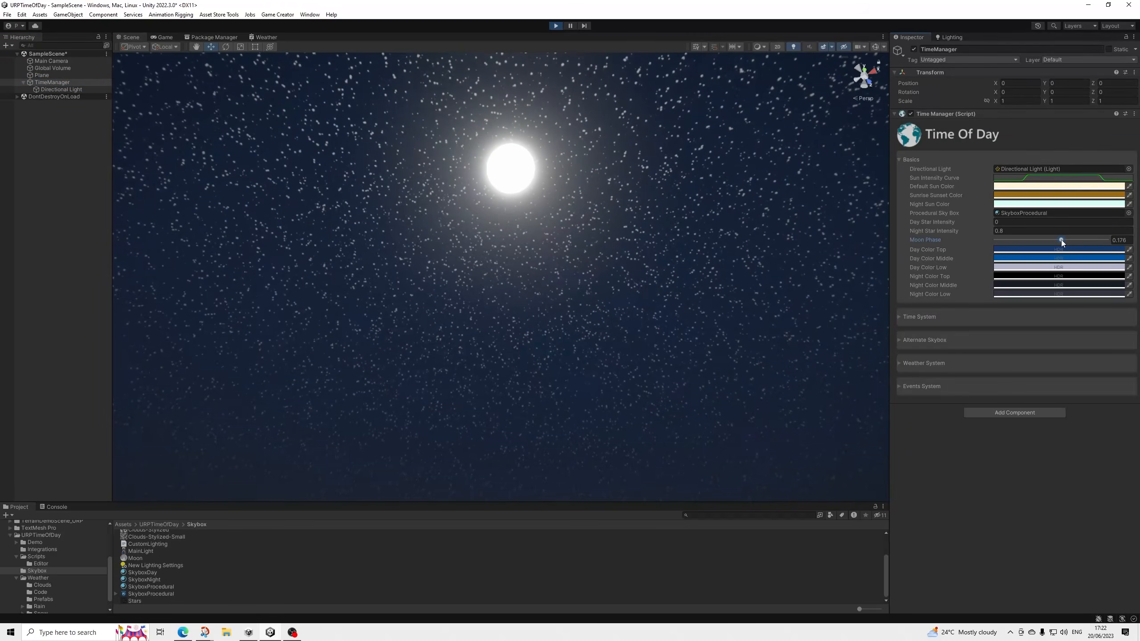
pyautogui.moveTo(1061, 239)
pyautogui.mouseDown()
pyautogui.moveTo(1074, 241)
pyautogui.moveTo(1053, 242)
pyautogui.mouseUp()
pyautogui.moveTo(672, 214); pyautogui.dragTo(665, 282, button='right')
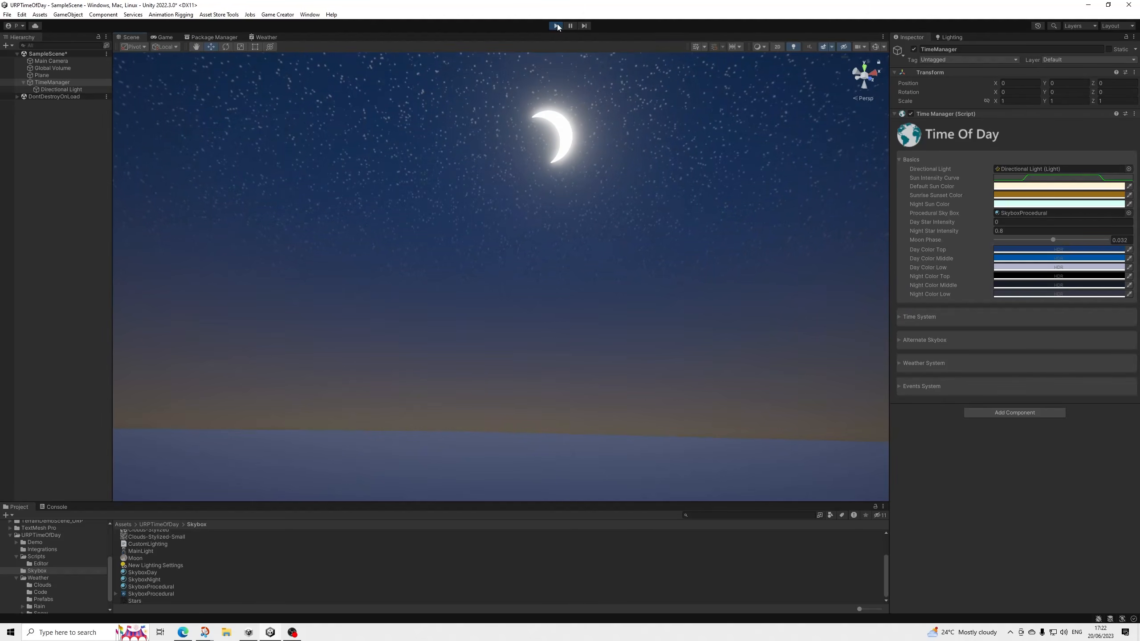
pyautogui.click(556, 26)
pyautogui.click(556, 26)
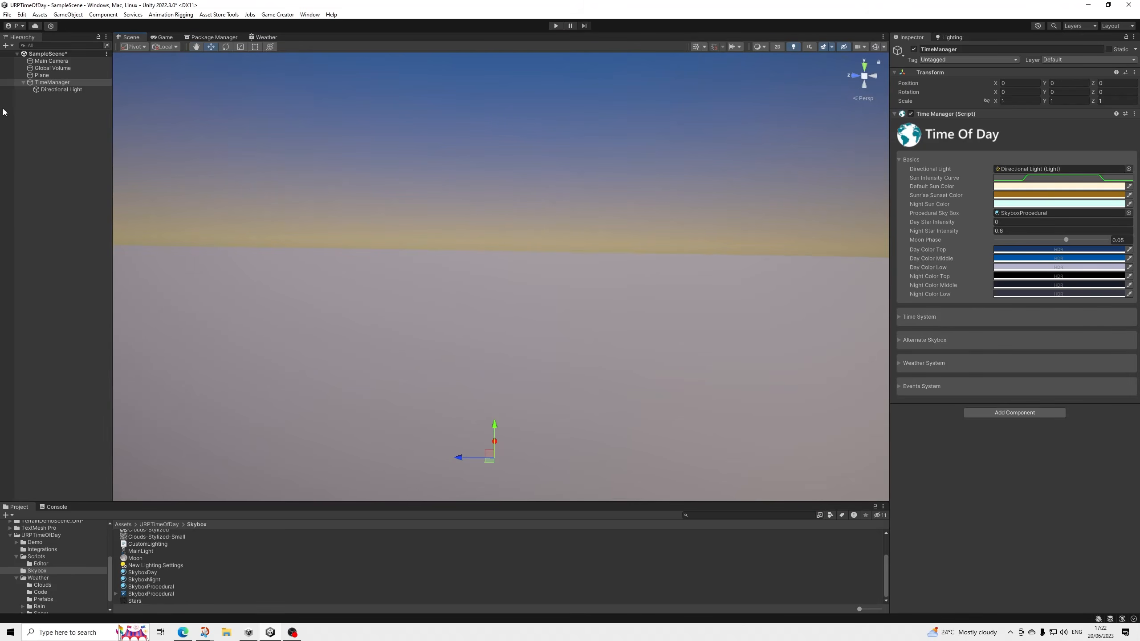
# Collapse TimeManager in the hierarchy and open the PolygonFantasyKingdom Prefabs Characters folder.
pyautogui.click(23, 82)
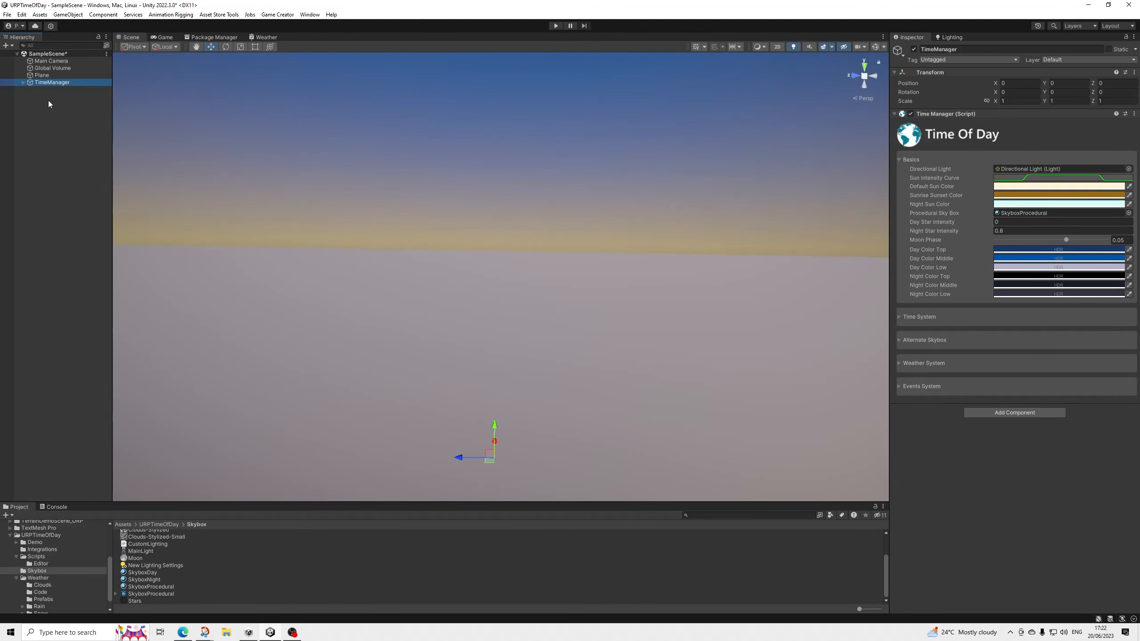
pyautogui.moveTo(540, 387); pyautogui.dragTo(576, 241, button='middle')
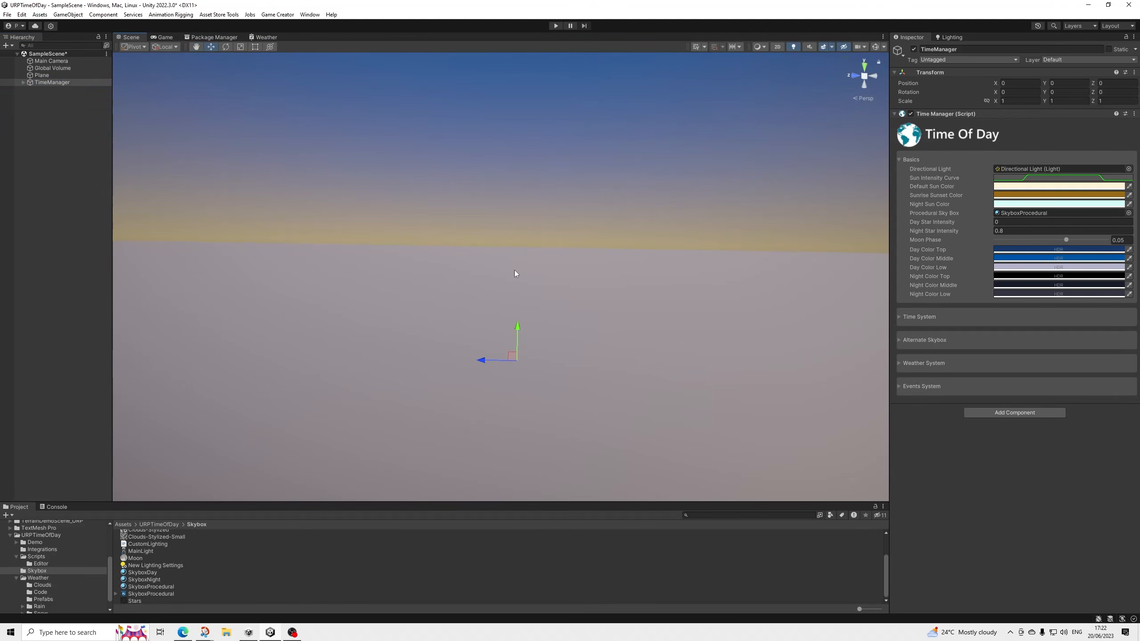
pyautogui.keyDown('alt'); pyautogui.moveTo(515, 271); pyautogui.dragTo(517, 304); pyautogui.keyUp('alt')
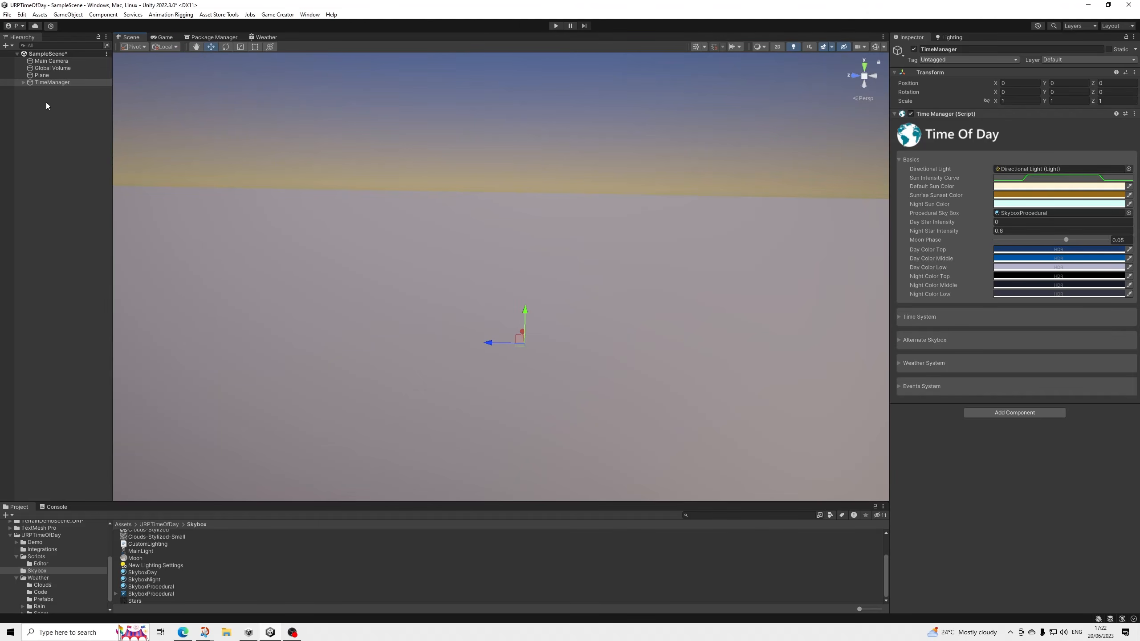
pyautogui.click(10, 534)
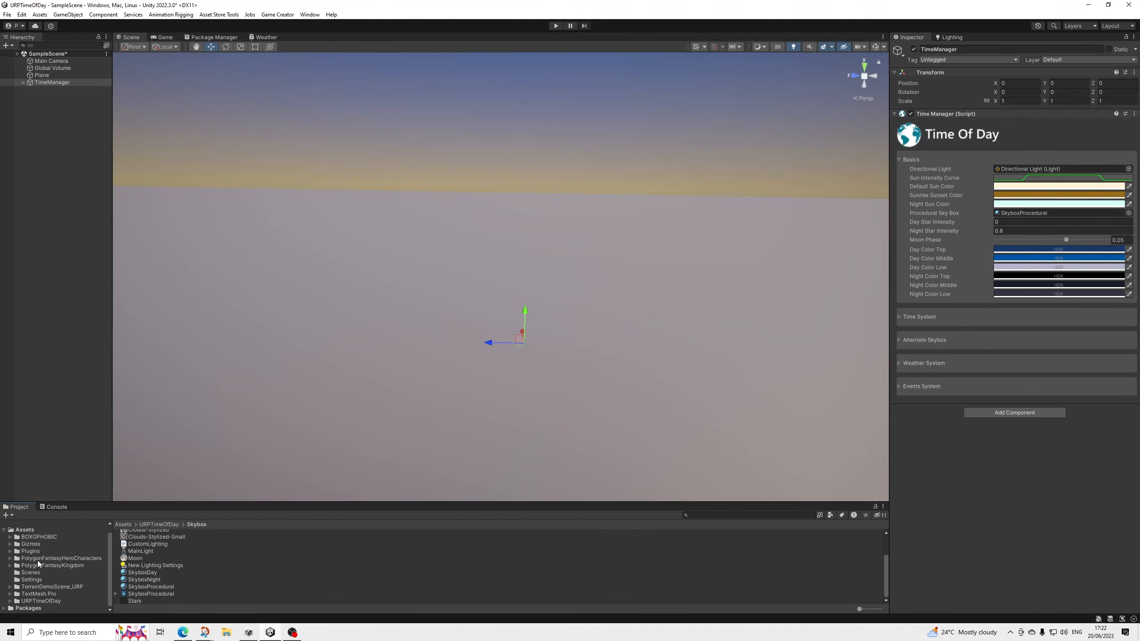
pyautogui.click(10, 566)
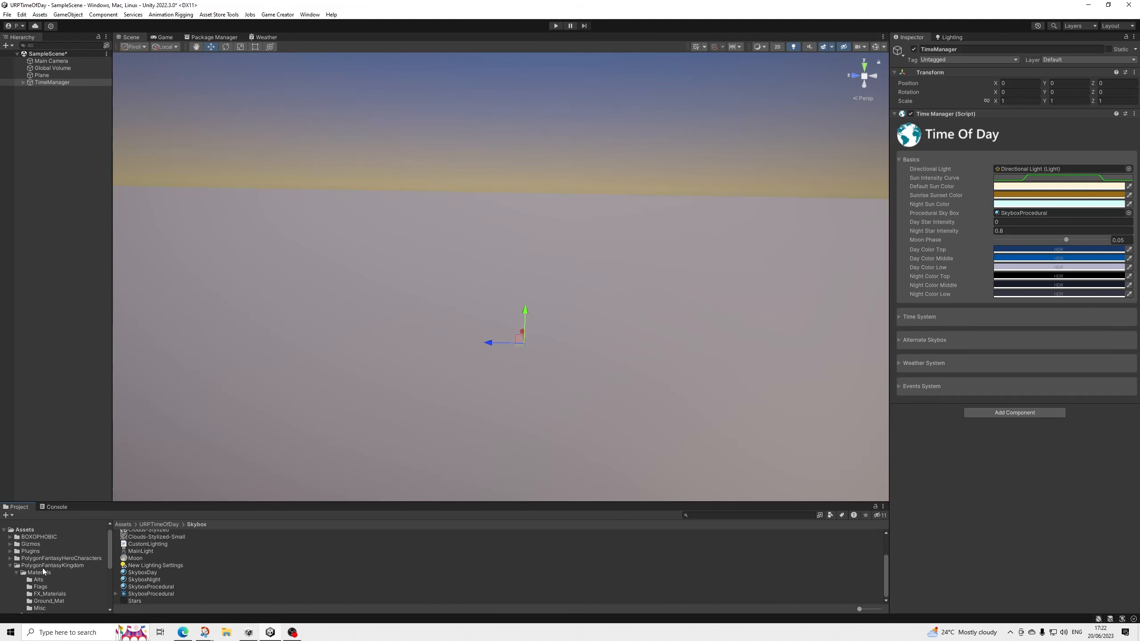
pyautogui.click(47, 566)
pyautogui.doubleClick(137, 547)
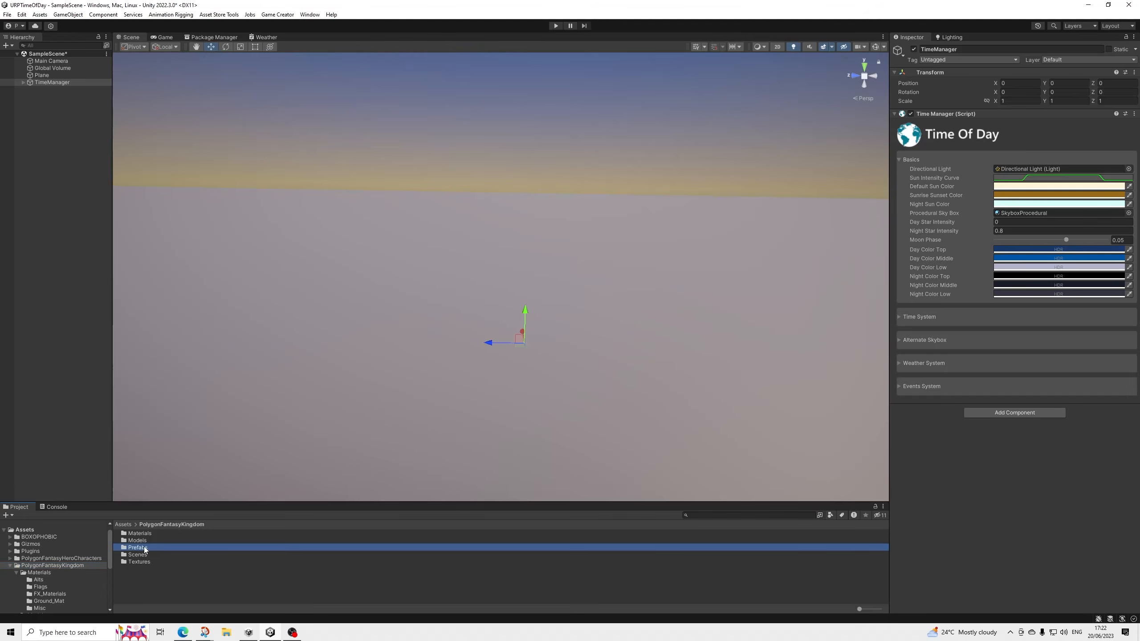
pyautogui.click(143, 548)
pyautogui.doubleClick(146, 555)
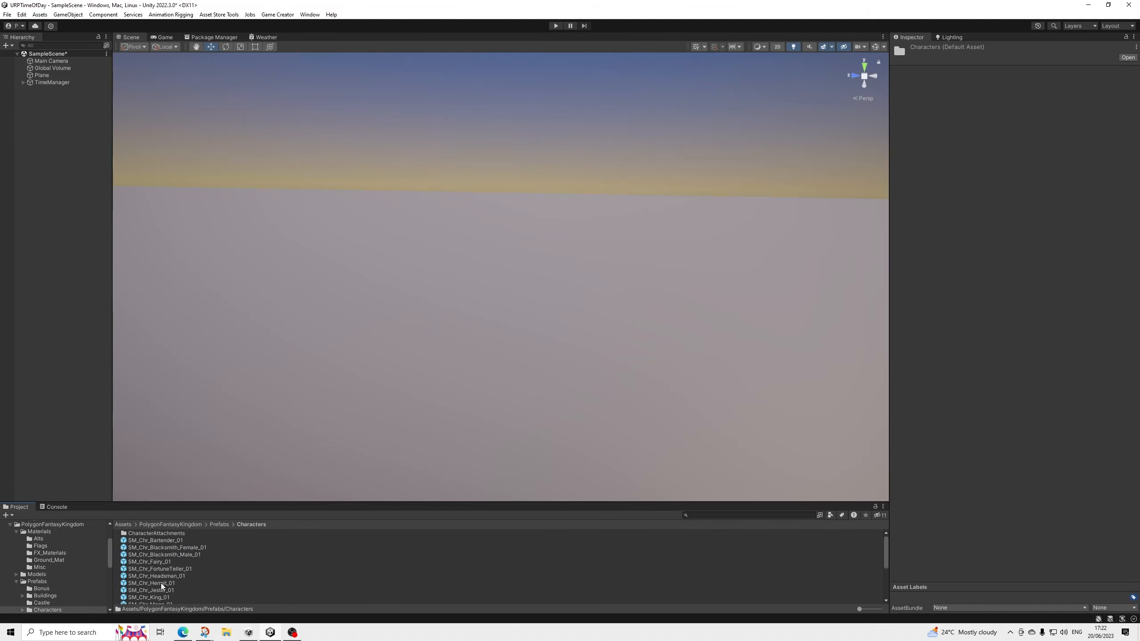
# Add the SM_Chr_Hermit_01 prefab to the scene and set its position to 0, 0, 0.
pyautogui.moveTo(161, 583); pyautogui.dragTo(587, 345)
pyautogui.moveTo(527, 378); pyautogui.dragTo(527, 377)
pyautogui.click(1016, 106)
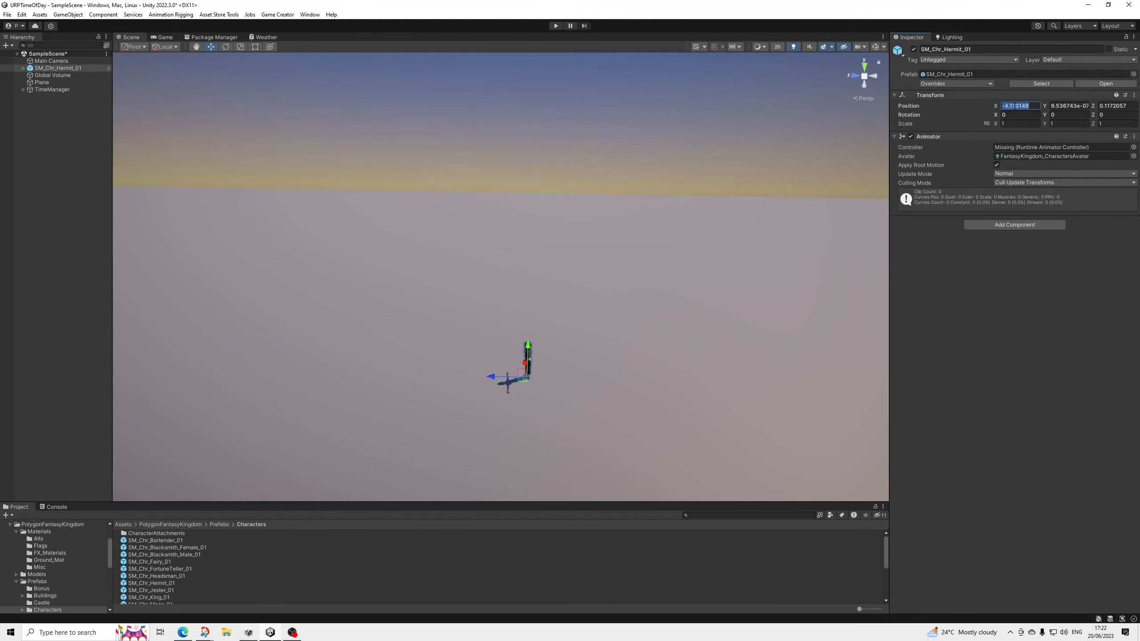
pyautogui.write('0')
pyautogui.press('Tab')
pyautogui.write('0')
pyautogui.press('Tab')
pyautogui.write('0')
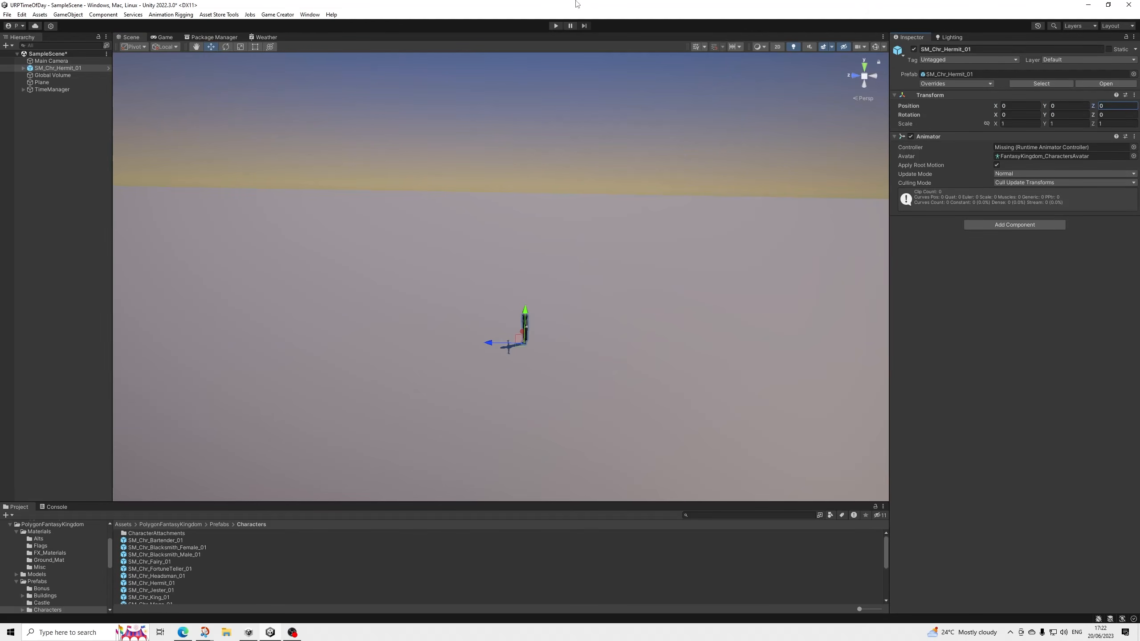
# Rotate the hermit character 180 degrees about the Y axis, and delete it from the scene.
pyautogui.click(71, 68)
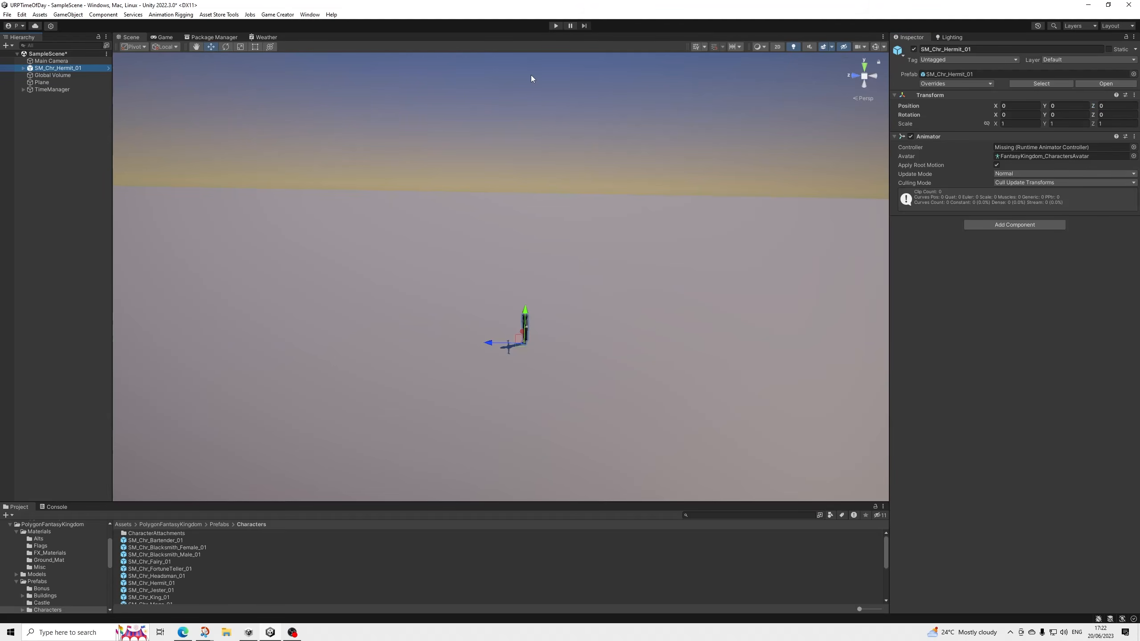
pyautogui.click(522, 37)
pyautogui.press('f')
pyautogui.keyDown('alt'); pyautogui.moveTo(381, 260); pyautogui.dragTo(124, 297); pyautogui.keyUp('alt')
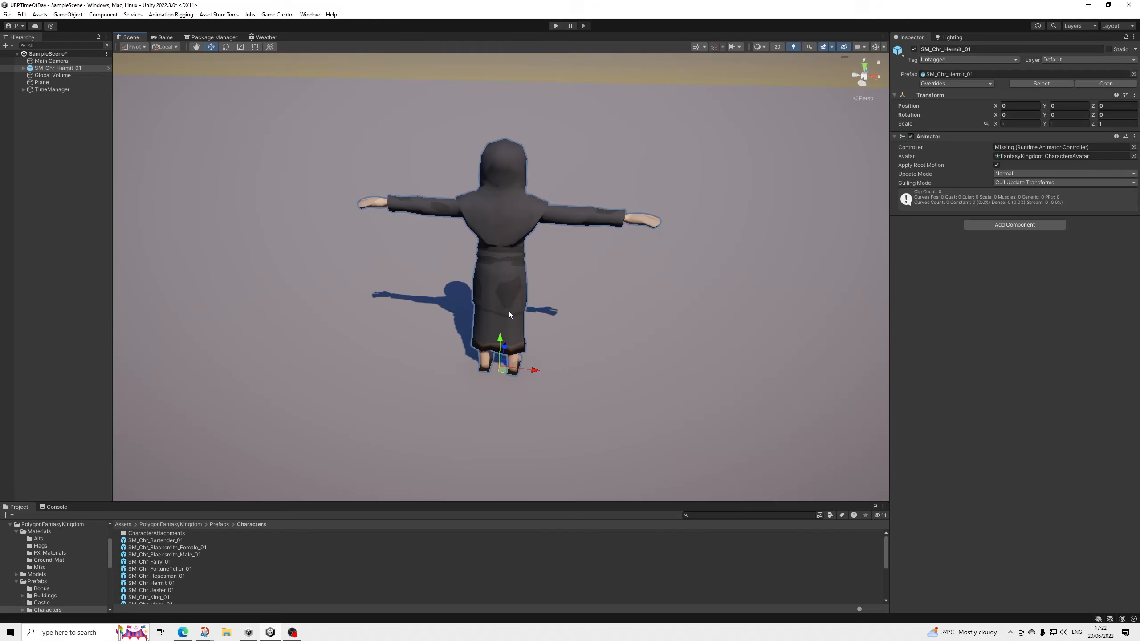
pyautogui.click(226, 48)
pyautogui.moveTo(529, 384); pyautogui.dragTo(338, 390)
pyautogui.scroll(-3, 468, 296)
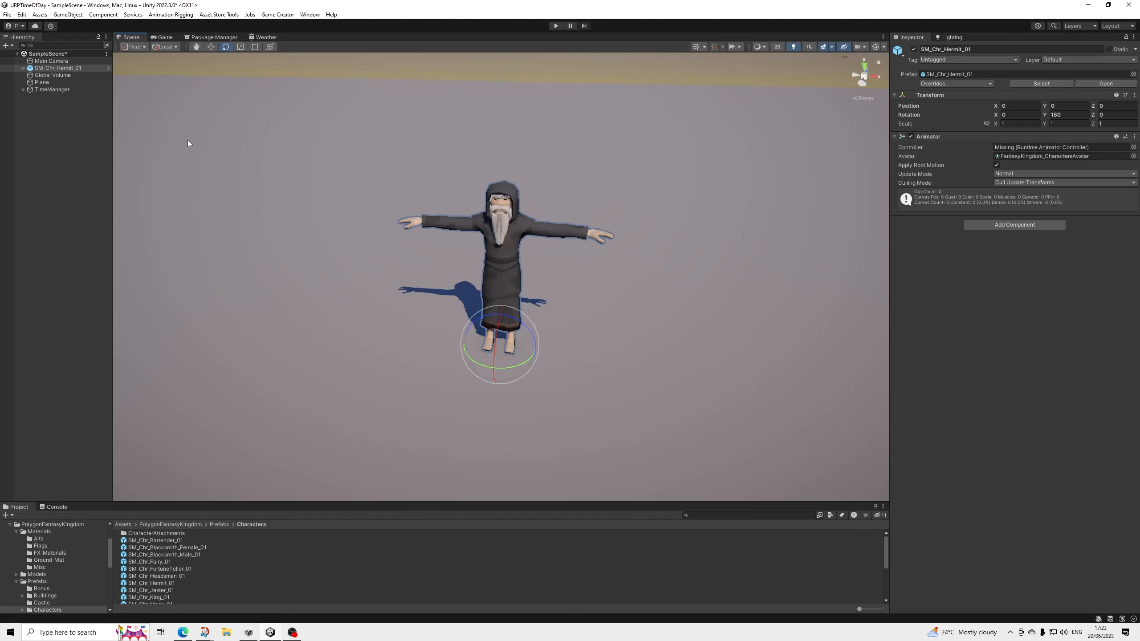
pyautogui.click(62, 68)
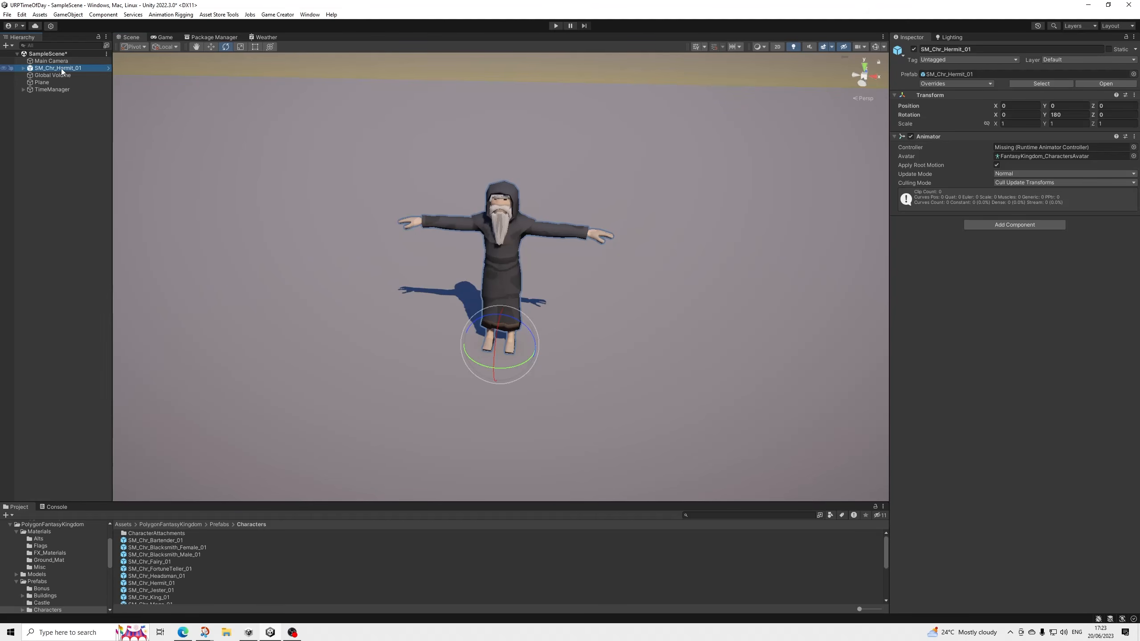
pyautogui.press('Delete')
# Add a Game Creator Player character to the scene and frame it in the Scene view.
pyautogui.rightClick(49, 96)
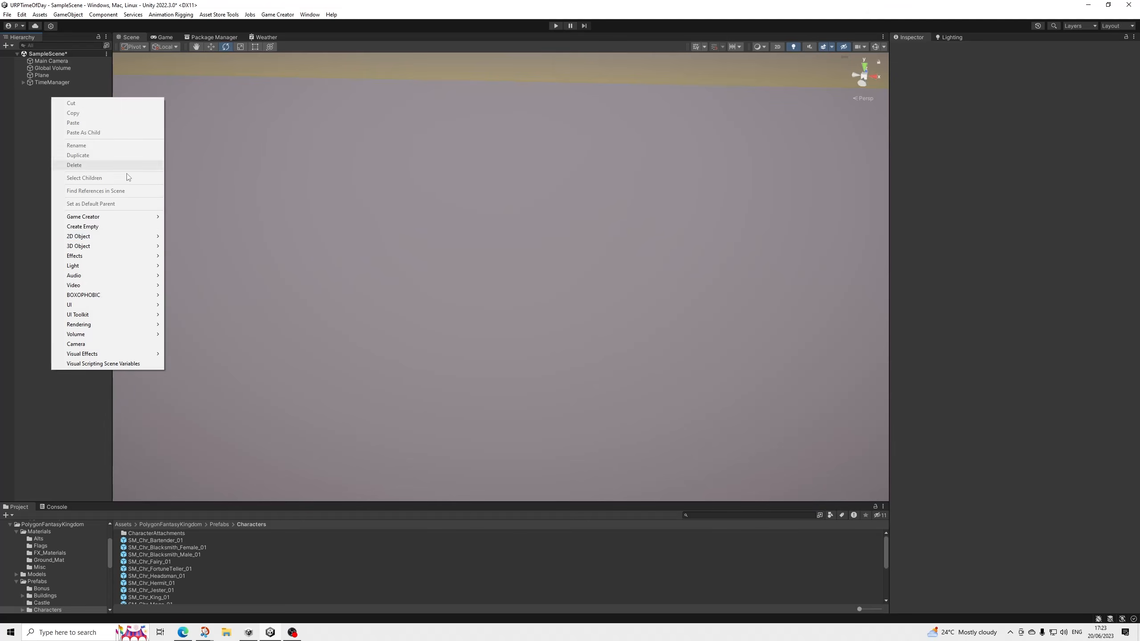
pyautogui.moveTo(155, 216)
pyautogui.moveTo(209, 227)
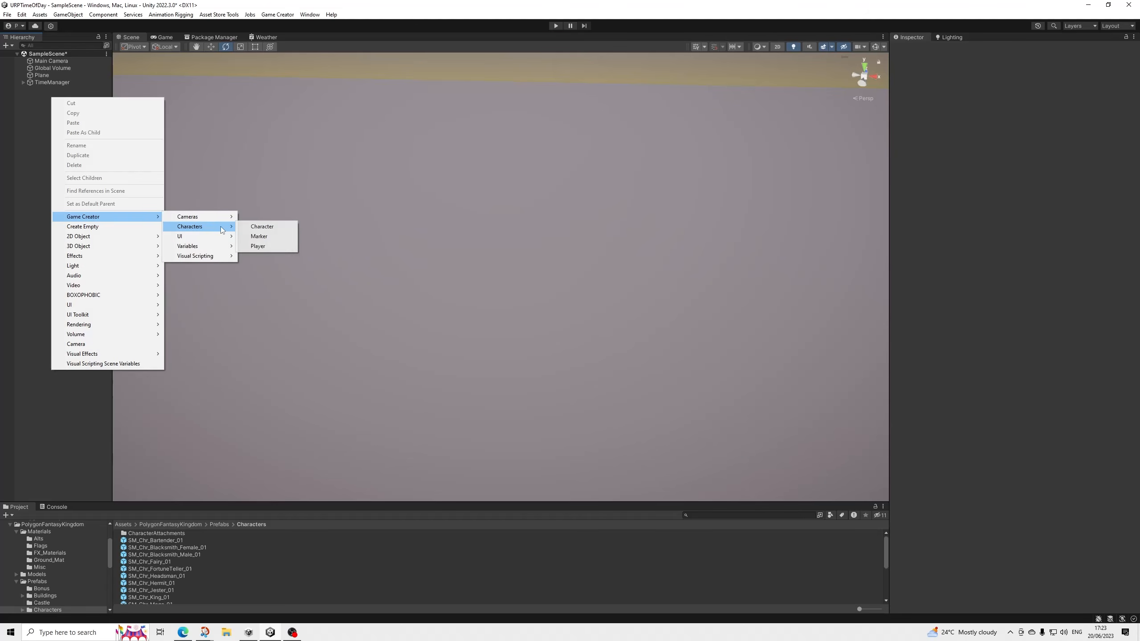
pyautogui.click(260, 246)
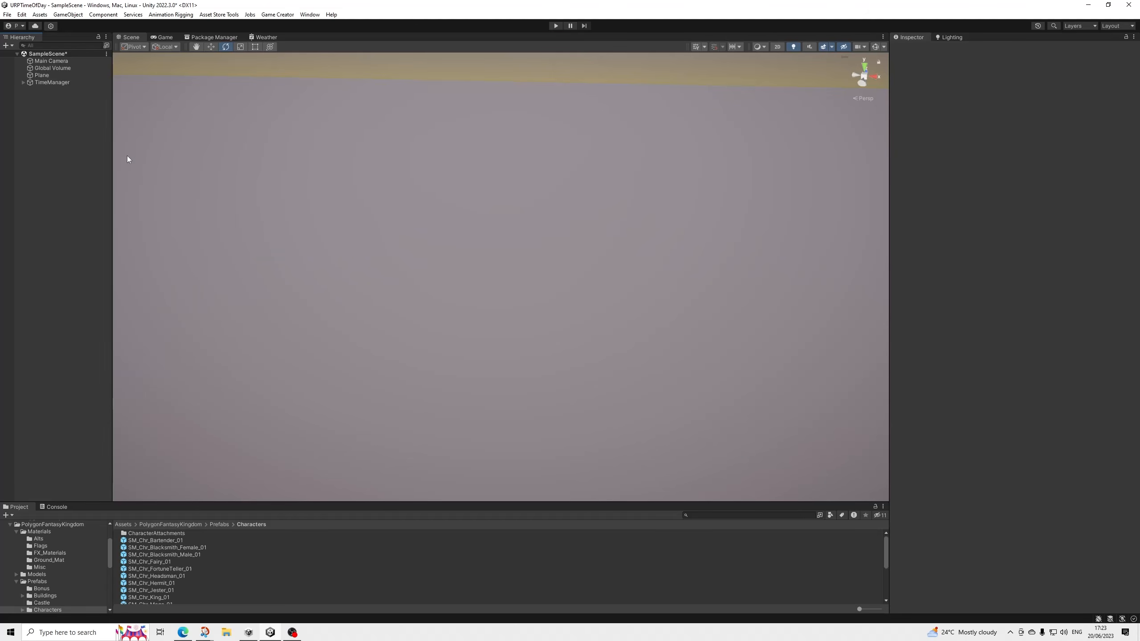
pyautogui.keyDown('alt'); pyautogui.moveTo(530, 272); pyautogui.dragTo(335, 294); pyautogui.keyUp('alt')
pyautogui.keyDown('alt'); pyautogui.moveTo(474, 314); pyautogui.dragTo(477, 291); pyautogui.keyUp('alt')
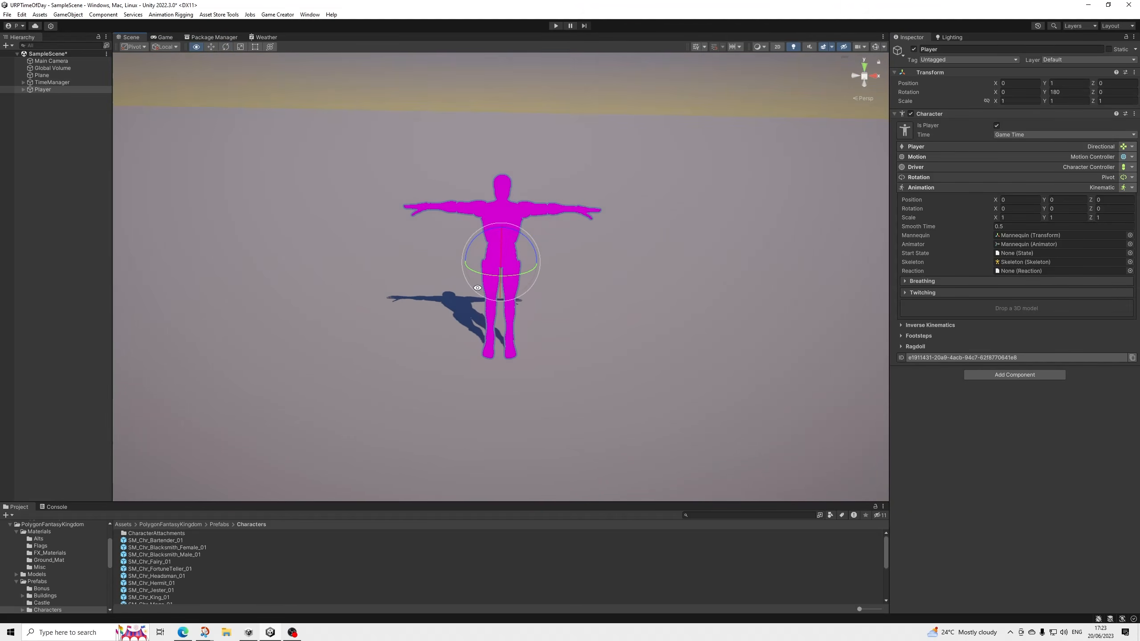
pyautogui.moveTo(486, 299); pyautogui.dragTo(455, 337, button='middle')
pyautogui.keyDown('alt'); pyautogui.moveTo(455, 338); pyautogui.dragTo(469, 325); pyautogui.keyUp('alt')
pyautogui.moveTo(469, 325); pyautogui.dragTo(476, 305, button='middle')
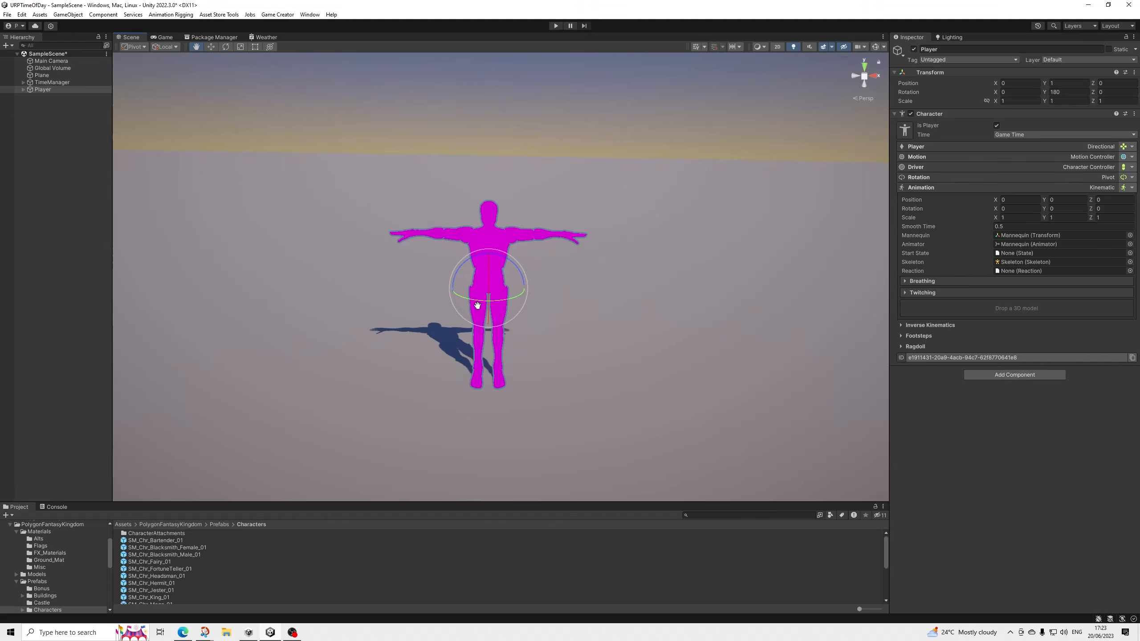
pyautogui.click(31, 121)
pyautogui.rightClick(38, 122)
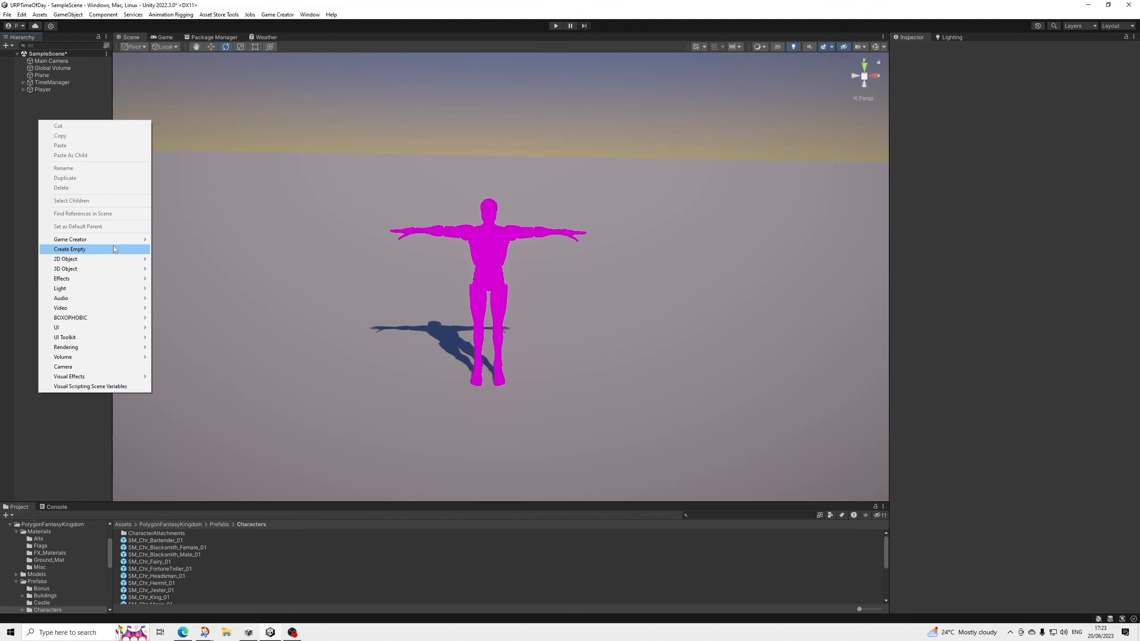
pyautogui.moveTo(128, 245)
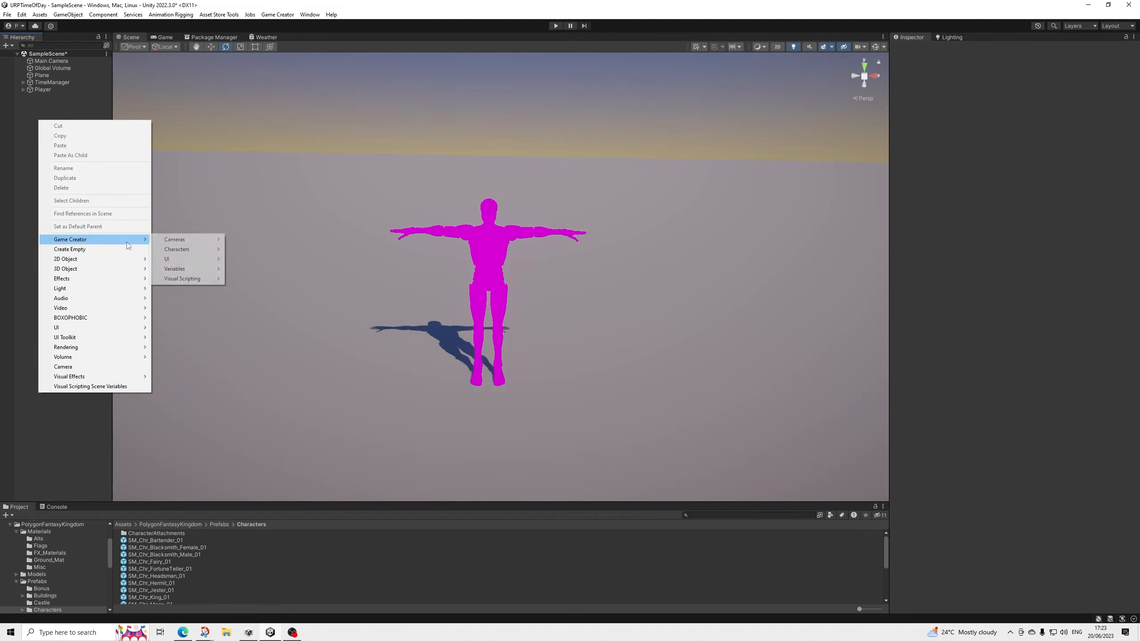
# Check the Game view and align the Main Camera with a raised, angled Scene view of the player.
pyautogui.click(175, 38)
pyautogui.click(127, 37)
pyautogui.keyDown('alt'); pyautogui.moveTo(443, 186); pyautogui.dragTo(526, 308); pyautogui.keyUp('alt')
pyautogui.moveTo(501, 303); pyautogui.dragTo(488, 298, button='middle')
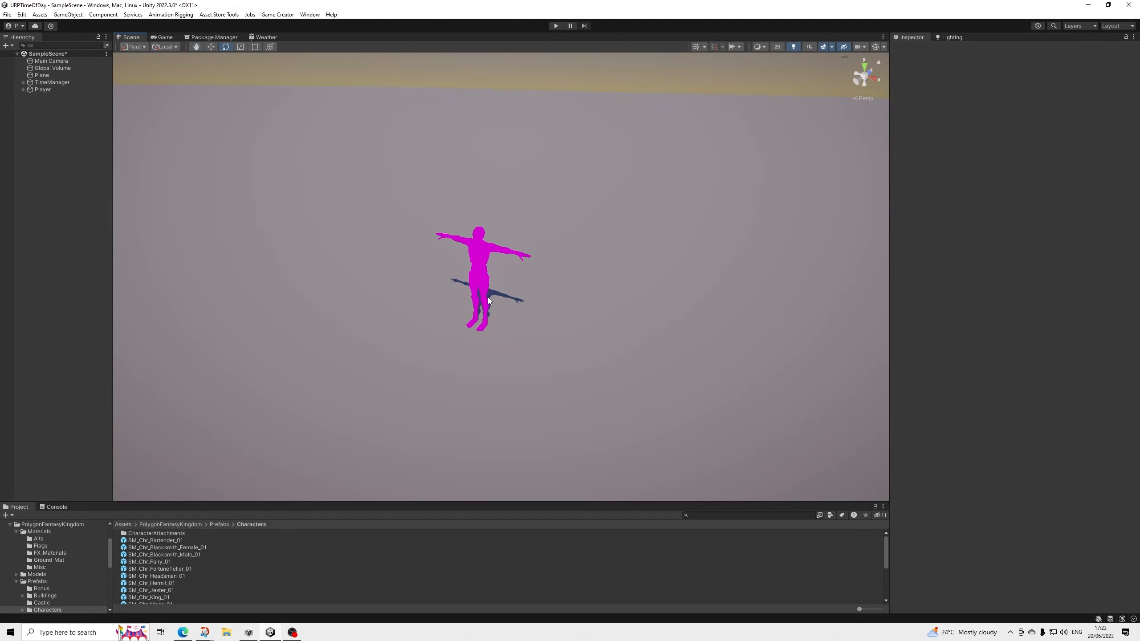
pyautogui.click(63, 61)
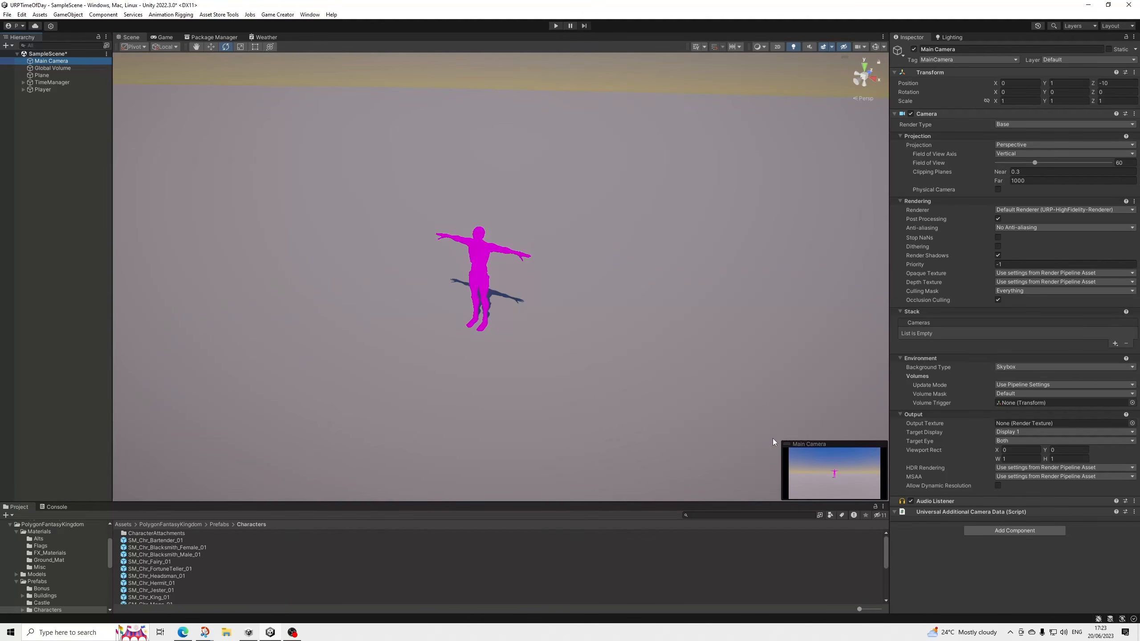
pyautogui.hotkey('ctrl', 'shift', 'f')
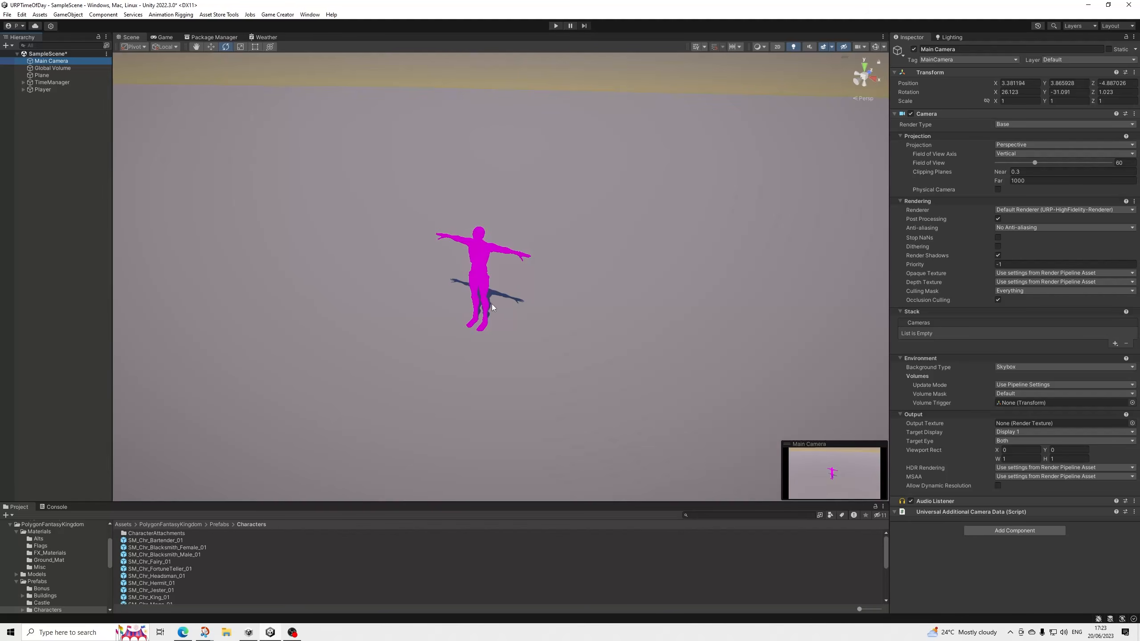
# Replace the Player character's mannequin model with the SM_Chr_Hermit_01 prefab.
pyautogui.click(56, 126)
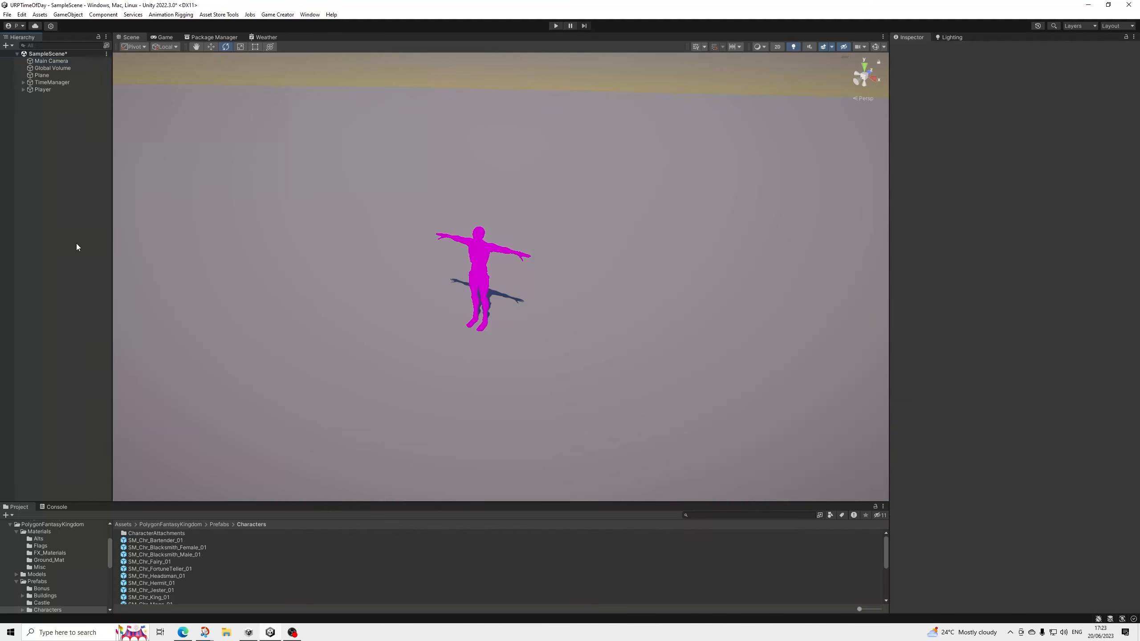
pyautogui.click(22, 89)
pyautogui.click(36, 89)
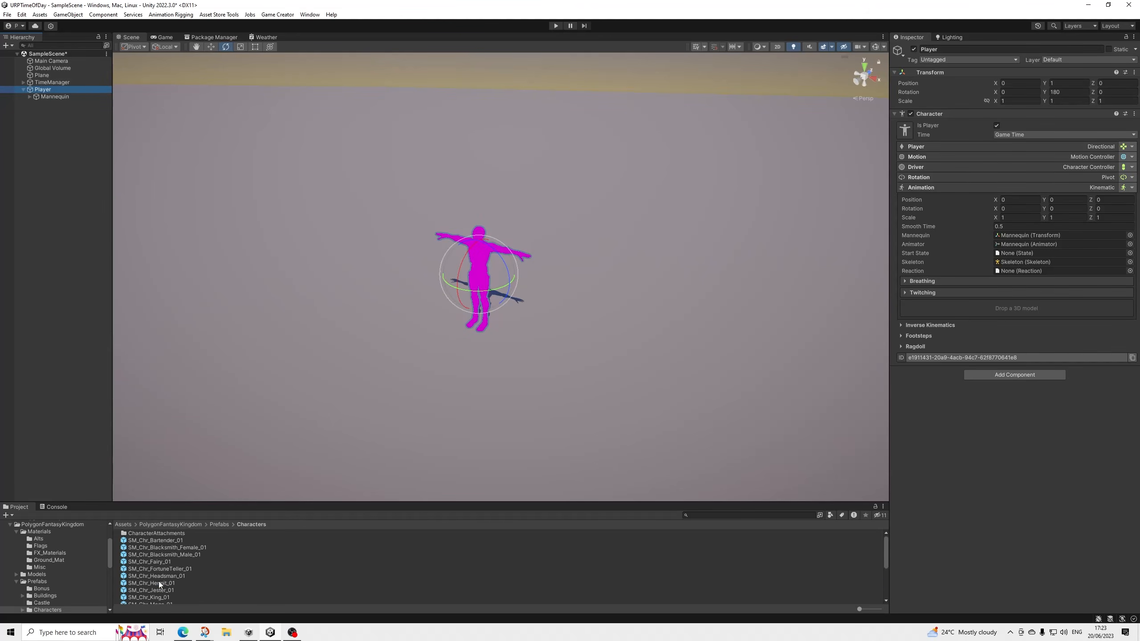
pyautogui.moveTo(158, 581); pyautogui.dragTo(1001, 307)
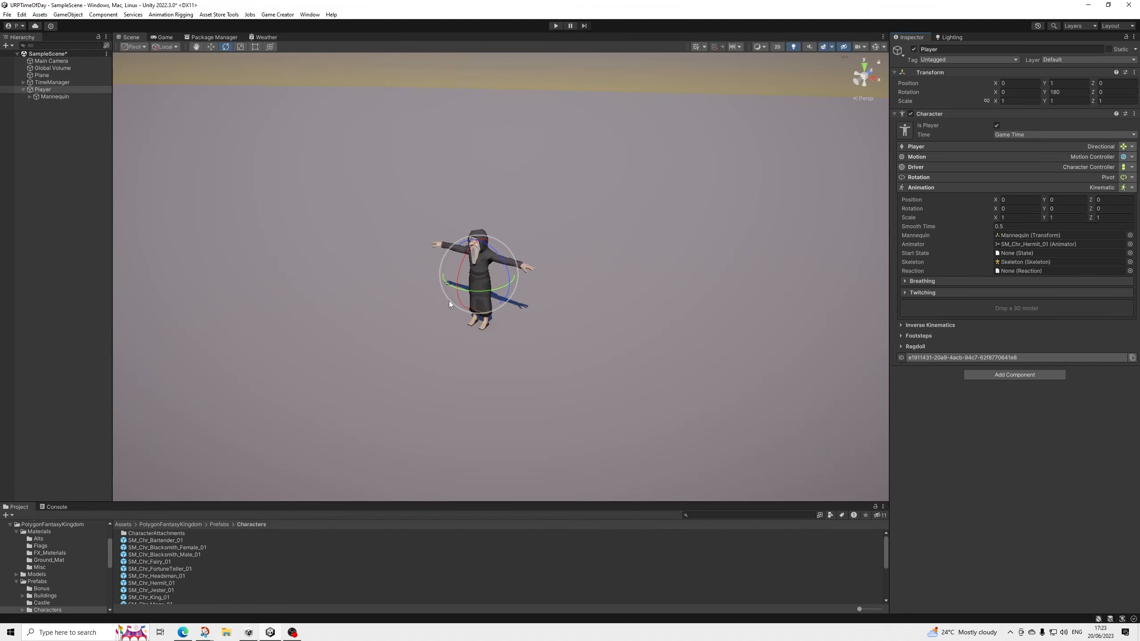
pyautogui.scroll(2, 449, 301)
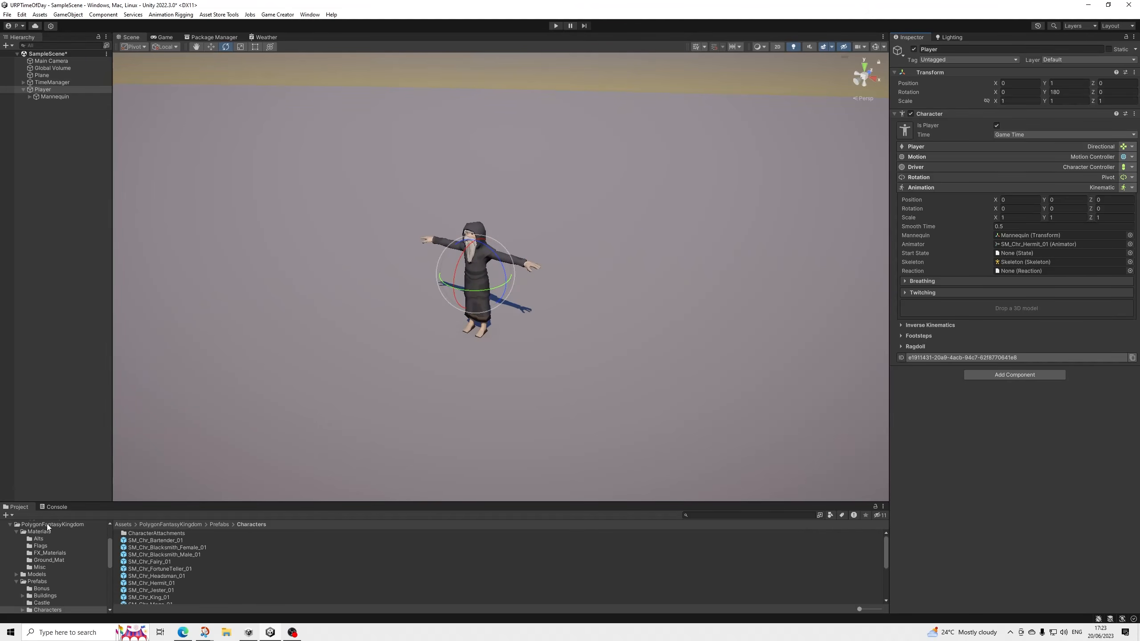
# Search the PolygonFantasyKingdom prefabs for "floor" and add SM_Bld_Castle_Floor_Stone_01 to the scene near the player.
pyautogui.click(45, 581)
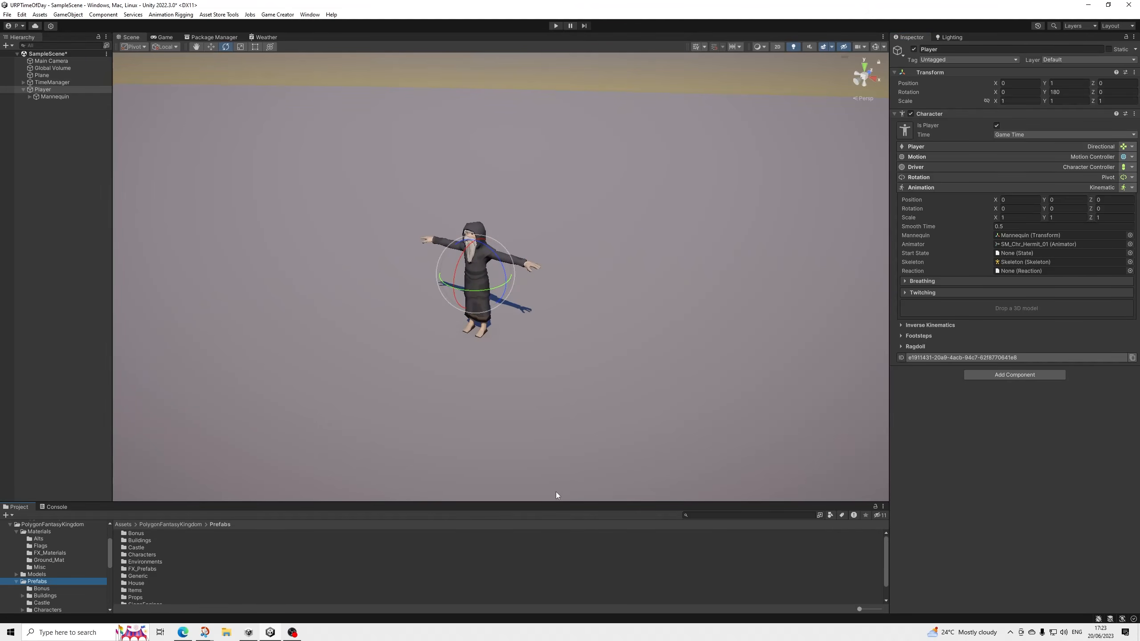
pyautogui.click(715, 516)
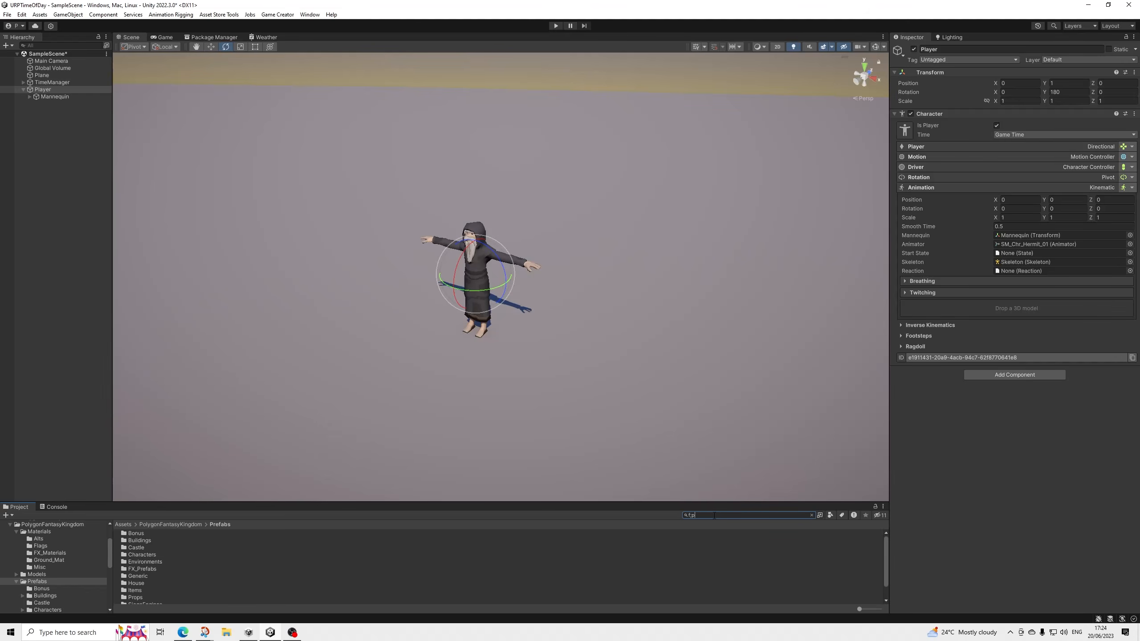
pyautogui.write('floor')
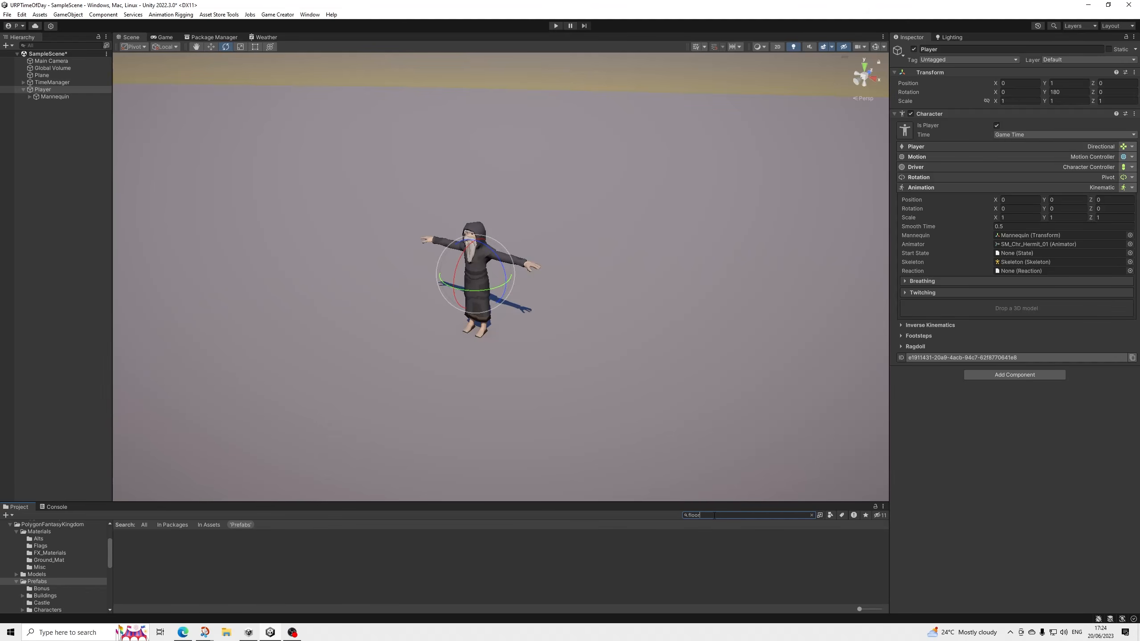
pyautogui.moveTo(180, 535); pyautogui.dragTo(706, 268)
# Set the stone floor tile's X and Z position to 0.
pyautogui.click(1019, 106)
pyautogui.write('0')
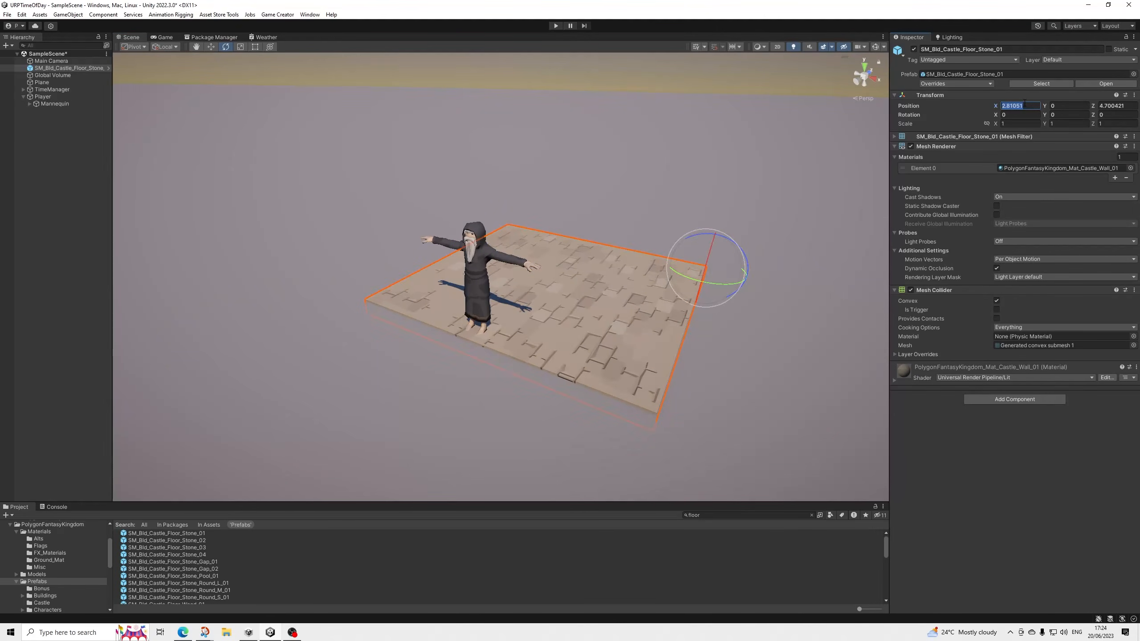
pyautogui.press('Tab')
pyautogui.press('Tab')
pyautogui.write('0')
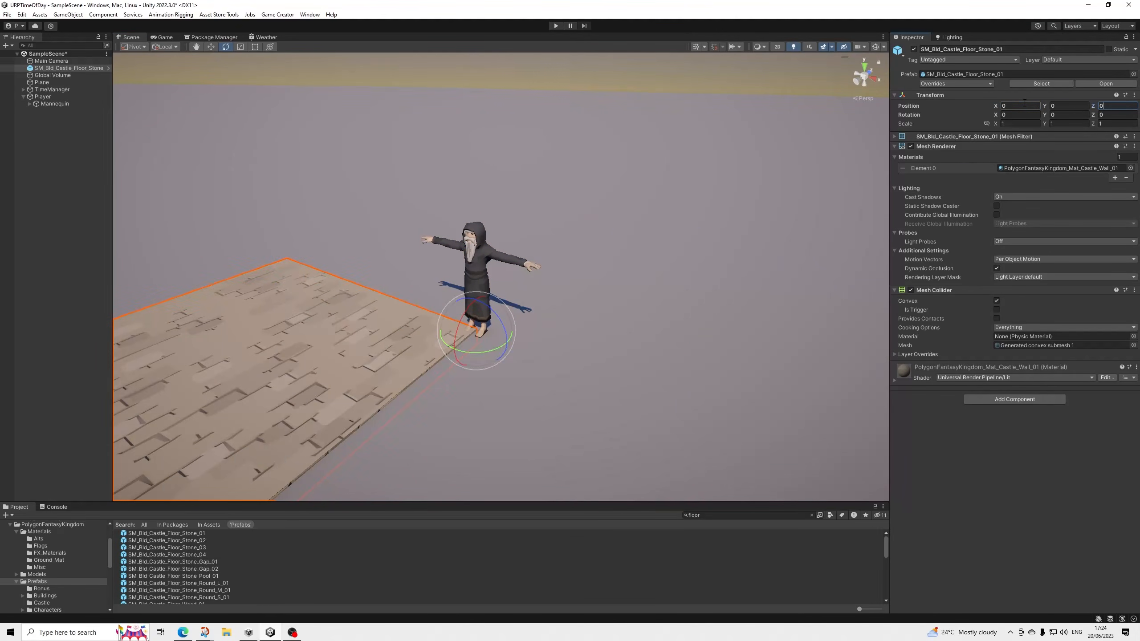
# Duplicate the stone floor tile and arrange the floor tiles below the collapsed Player in the hierarchy.
pyautogui.keyDown('alt'); pyautogui.moveTo(480, 225); pyautogui.dragTo(552, 297); pyautogui.keyUp('alt')
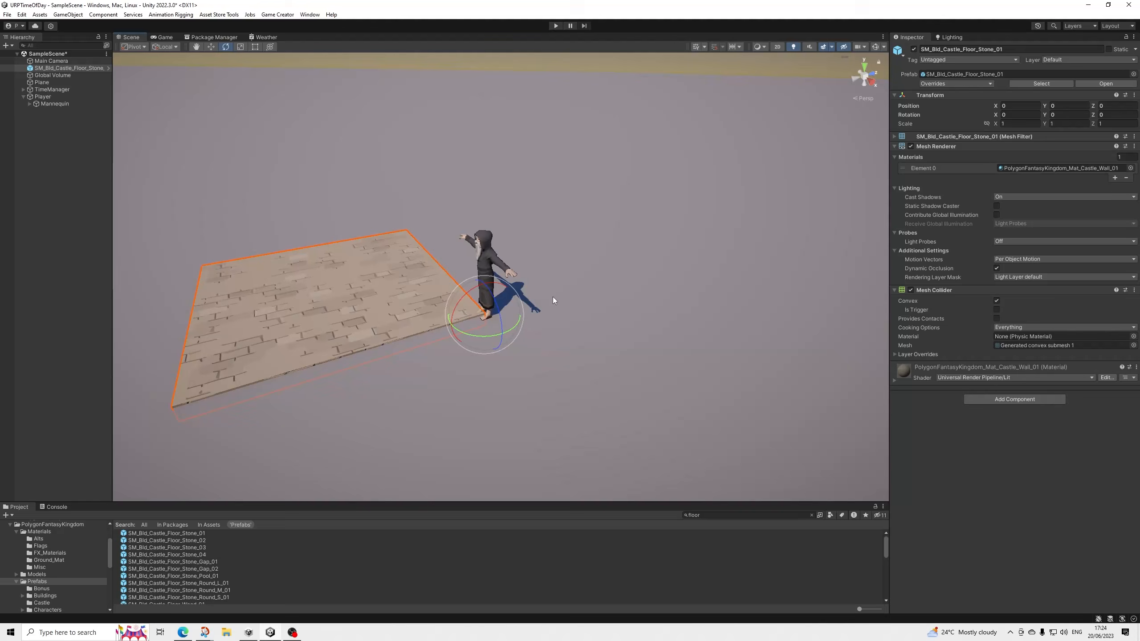
pyautogui.click(76, 68)
pyautogui.hotkey('ctrl', 'd')
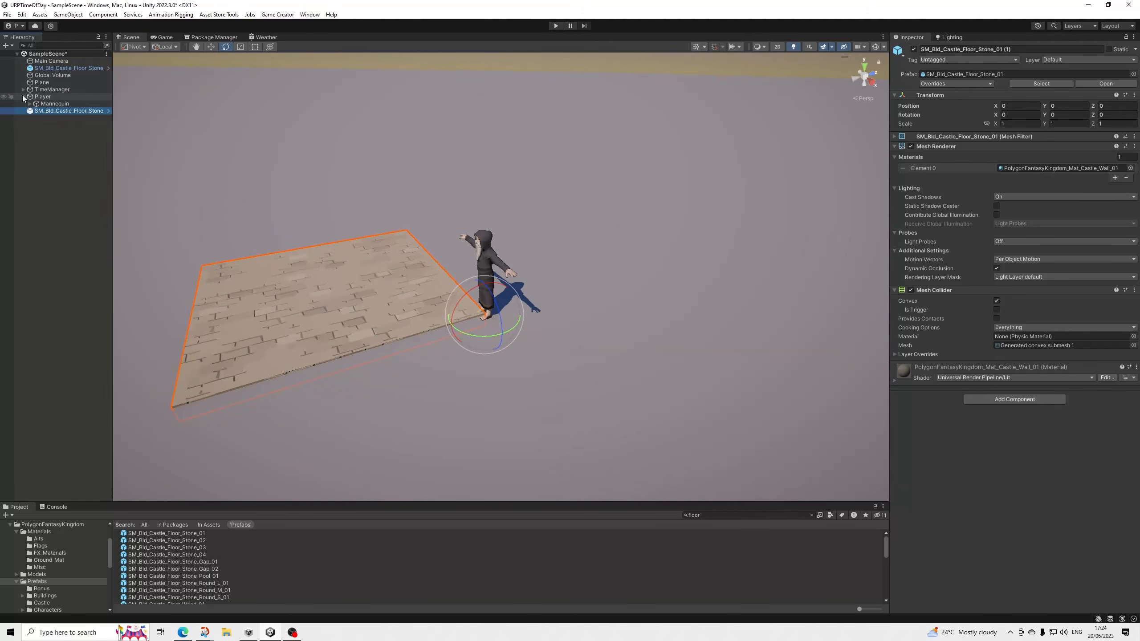
pyautogui.click(23, 97)
pyautogui.moveTo(71, 67); pyautogui.dragTo(78, 107)
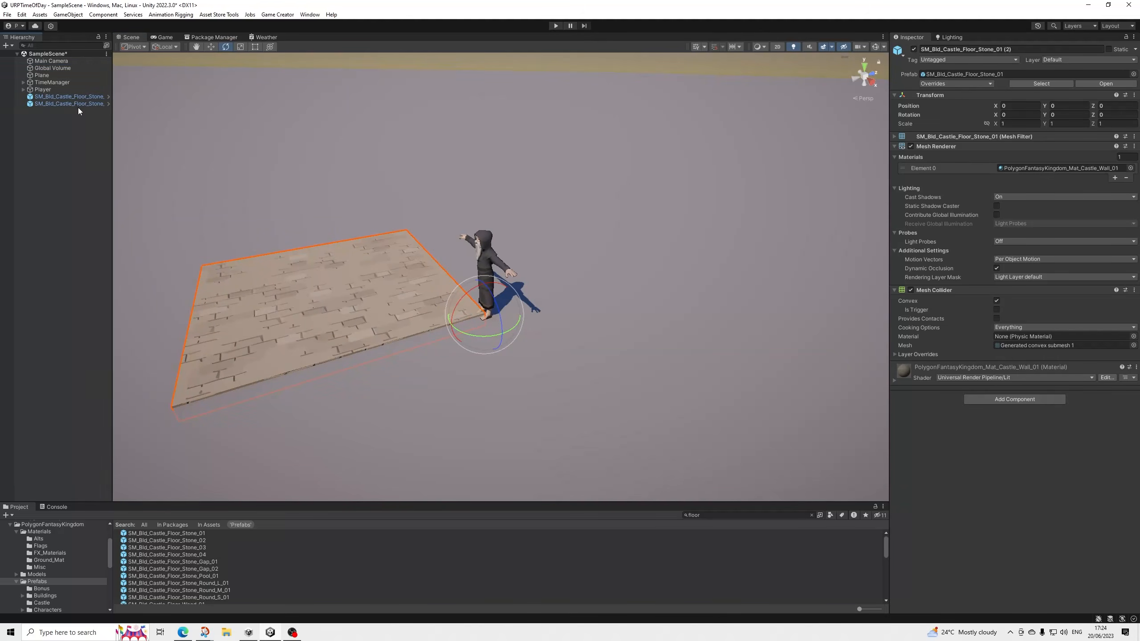
# Duplicate the stone floor tile two more times and set one tile's X and Z position to 5.
pyautogui.hotkey('ctrl', 'd')
pyautogui.hotkey('ctrl', 'd')
pyautogui.click(84, 101)
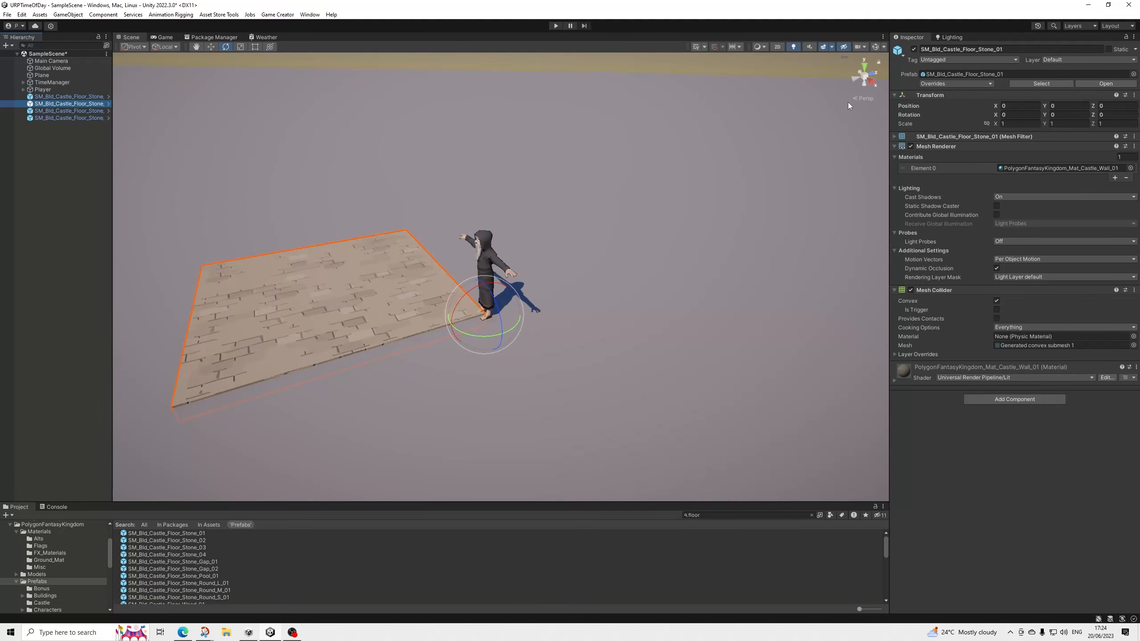
pyautogui.click(1015, 105)
pyautogui.write('5')
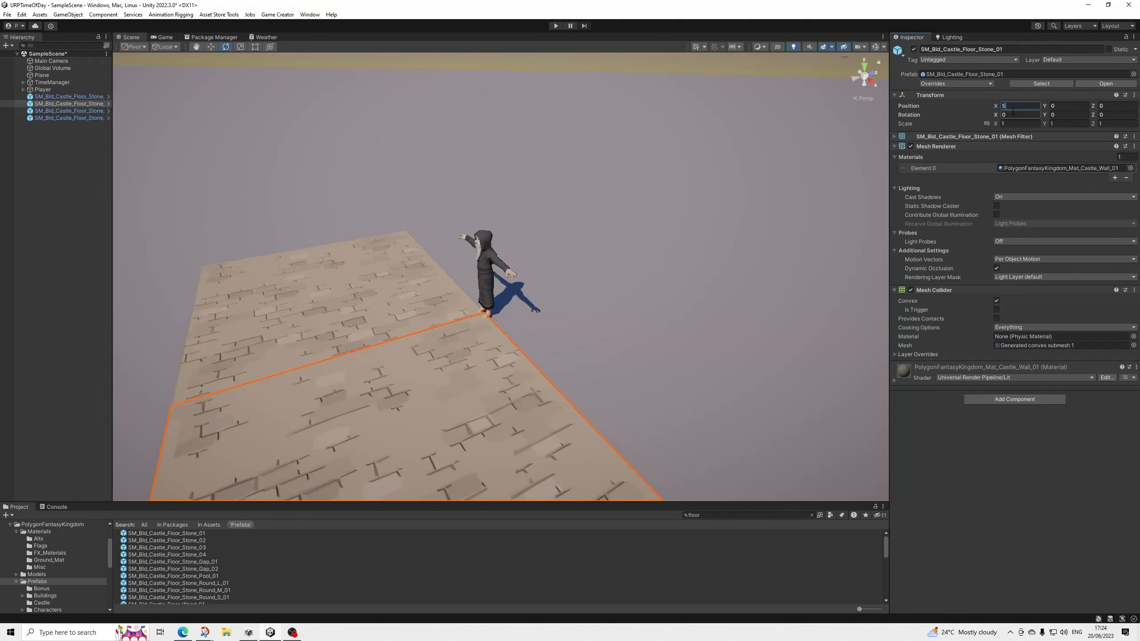
pyautogui.press('Tab')
pyautogui.press('Tab')
pyautogui.write('5')
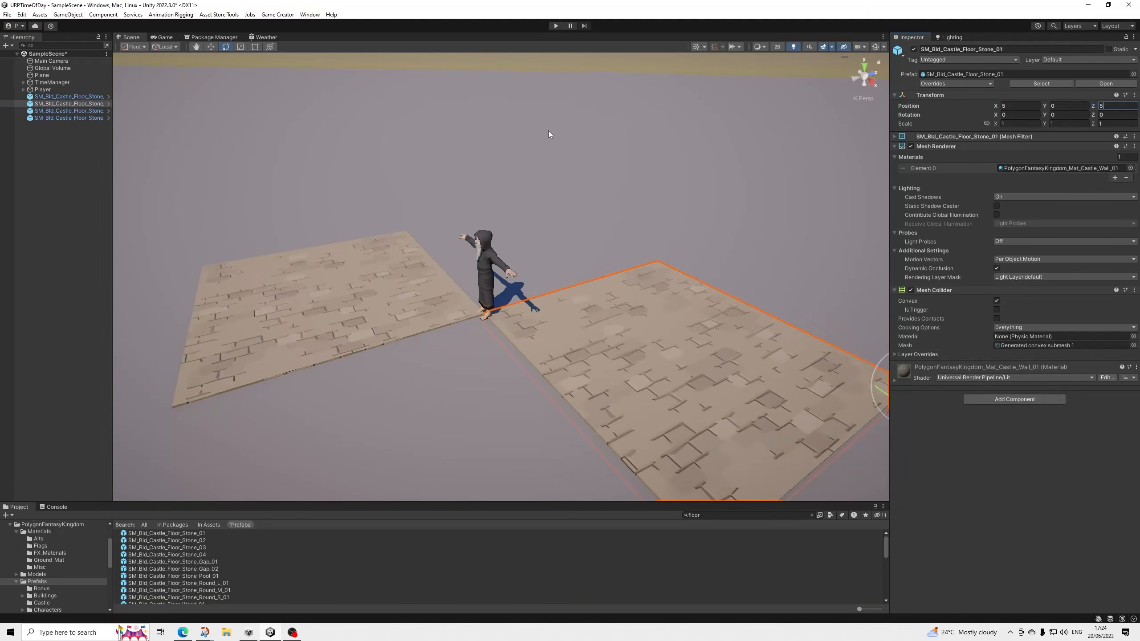
# Complete the square floor by setting one remaining tile's X position to 5 and the other's Z position to 5.
pyautogui.click(63, 111)
pyautogui.click(1019, 106)
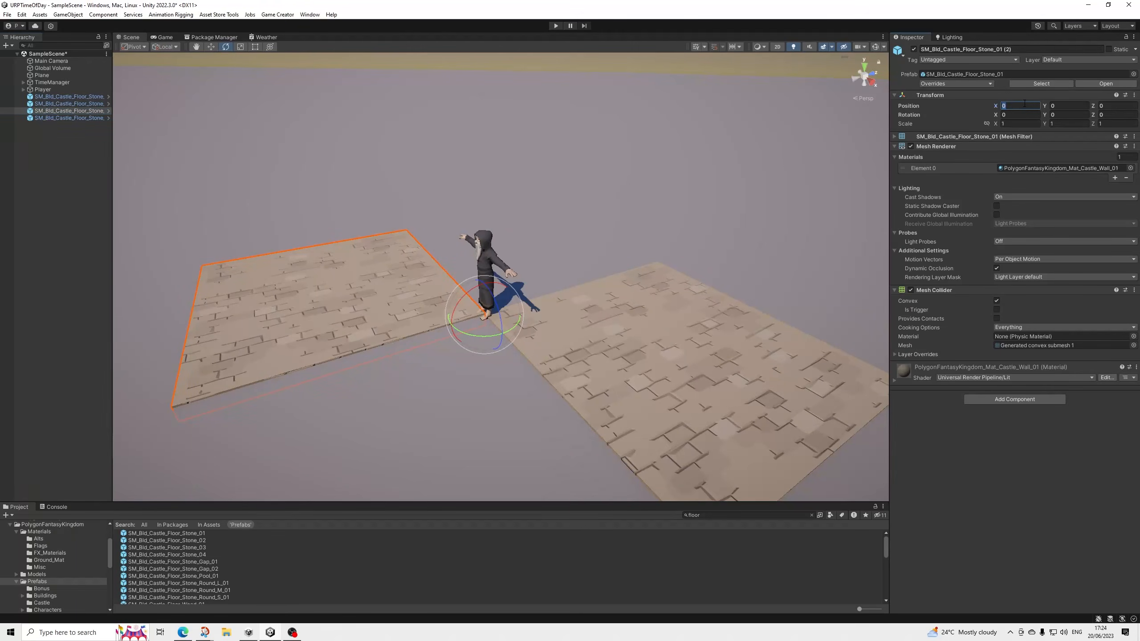
pyautogui.write('5')
pyautogui.click(103, 119)
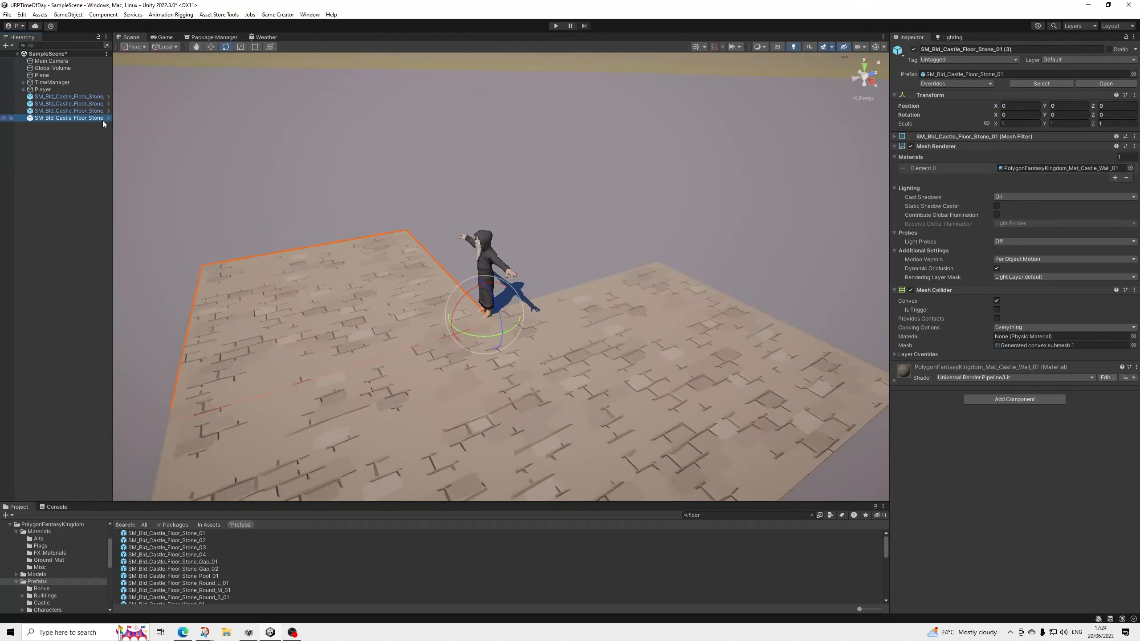
pyautogui.click(1117, 106)
pyautogui.write('5')
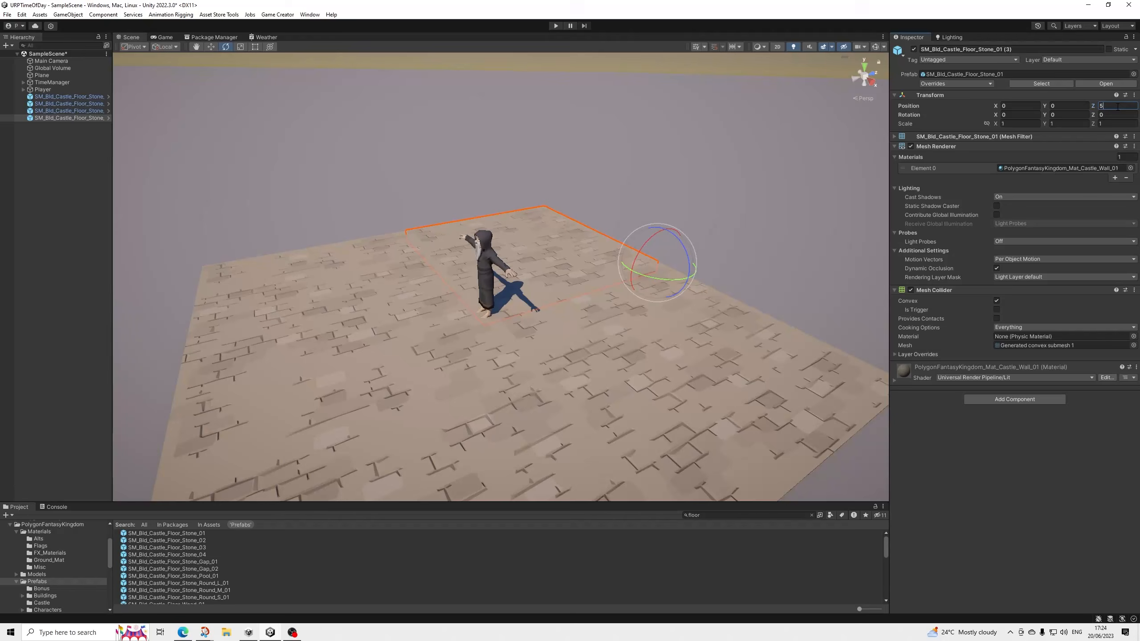
pyautogui.keyDown('alt'); pyautogui.moveTo(309, 181); pyautogui.dragTo(389, 183); pyautogui.keyUp('alt')
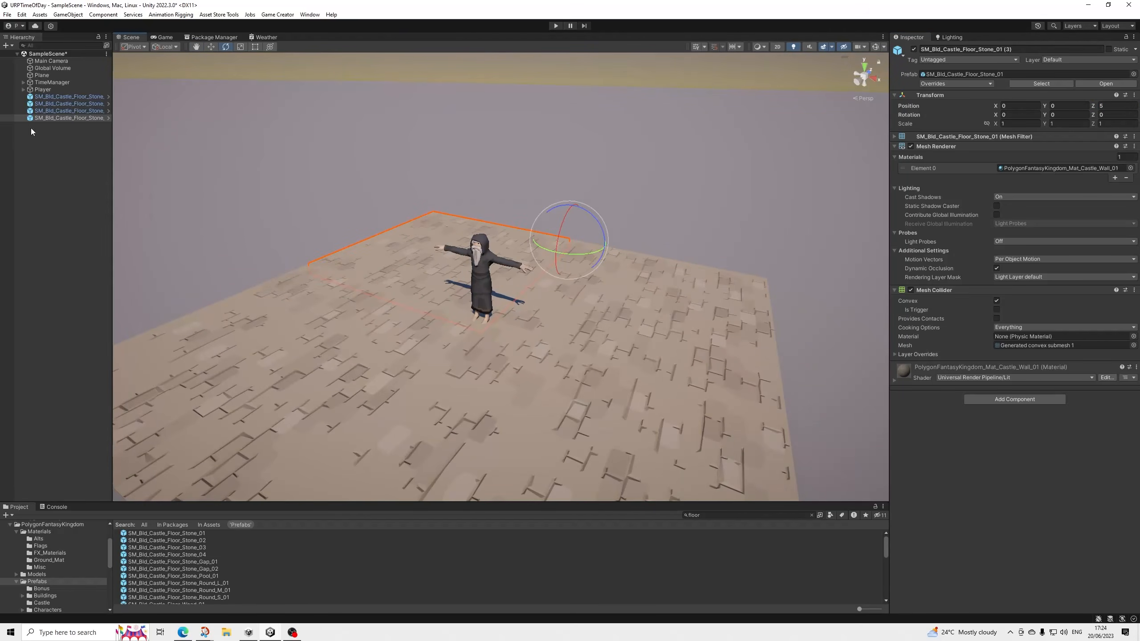
# Move the Player up slightly to a Y position of about 1.035 above the stone floor.
pyautogui.click(43, 89)
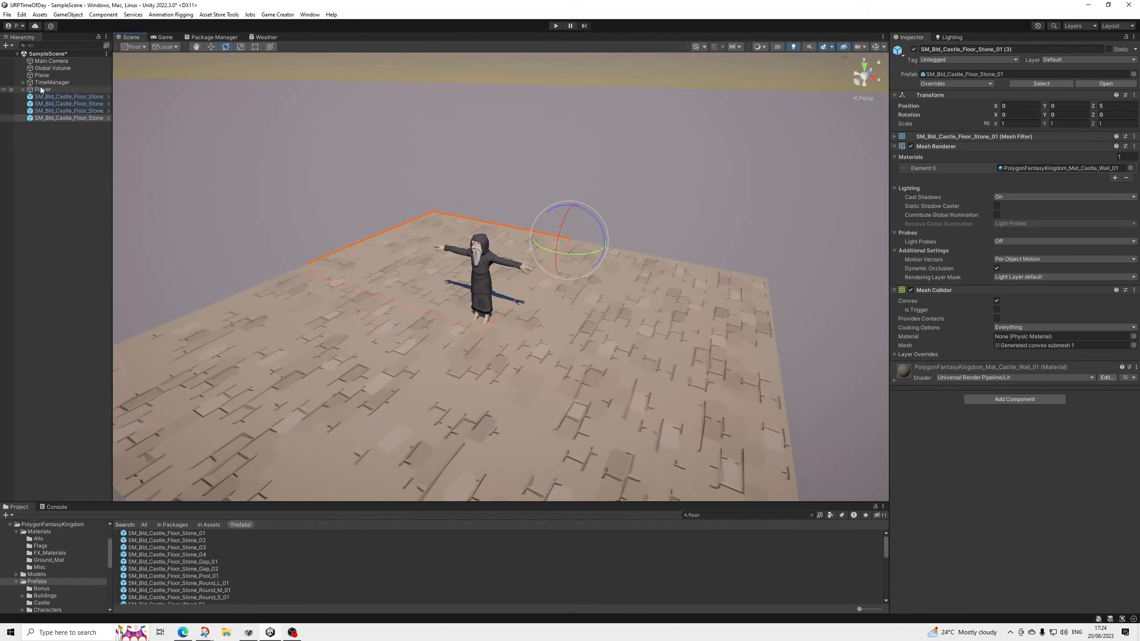
pyautogui.click(211, 47)
pyautogui.moveTo(479, 246); pyautogui.dragTo(479, 243)
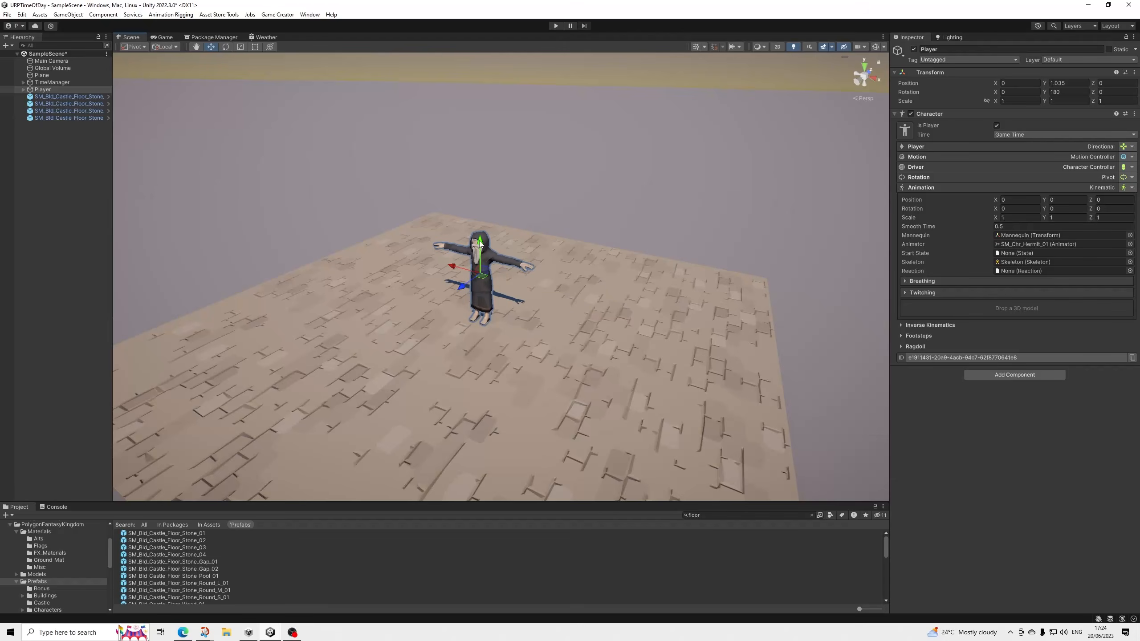
pyautogui.click(68, 97)
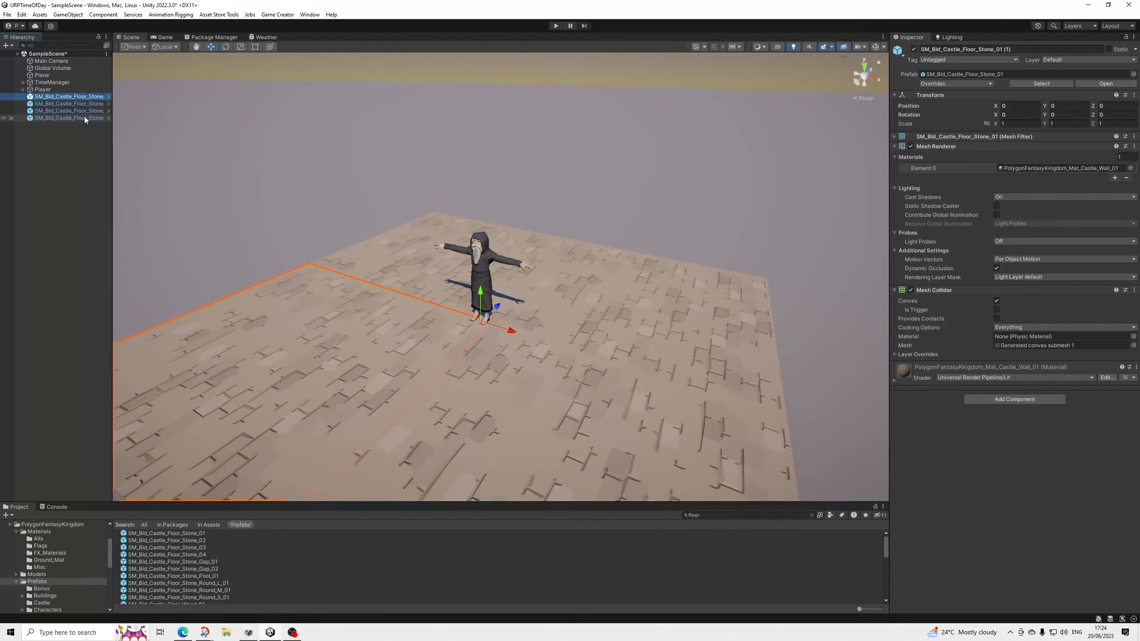
pyautogui.click(483, 248)
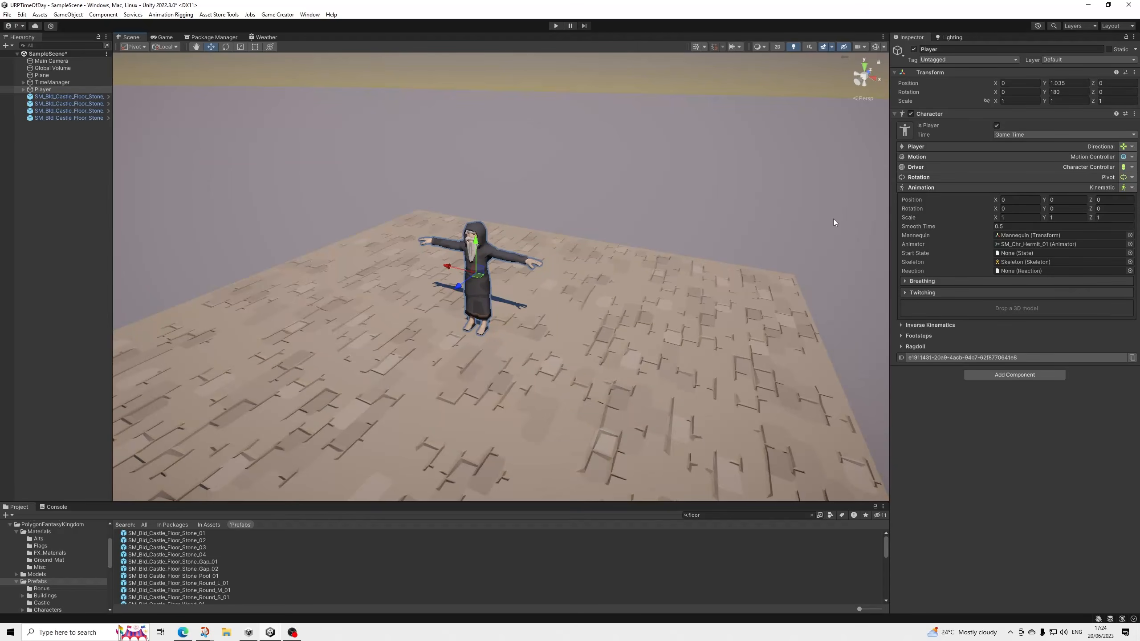
# Duplicate the hermit mesh's PolygonFantasyKingdom_Mat_01_A material and apply the copy to the character.
pyautogui.click(23, 90)
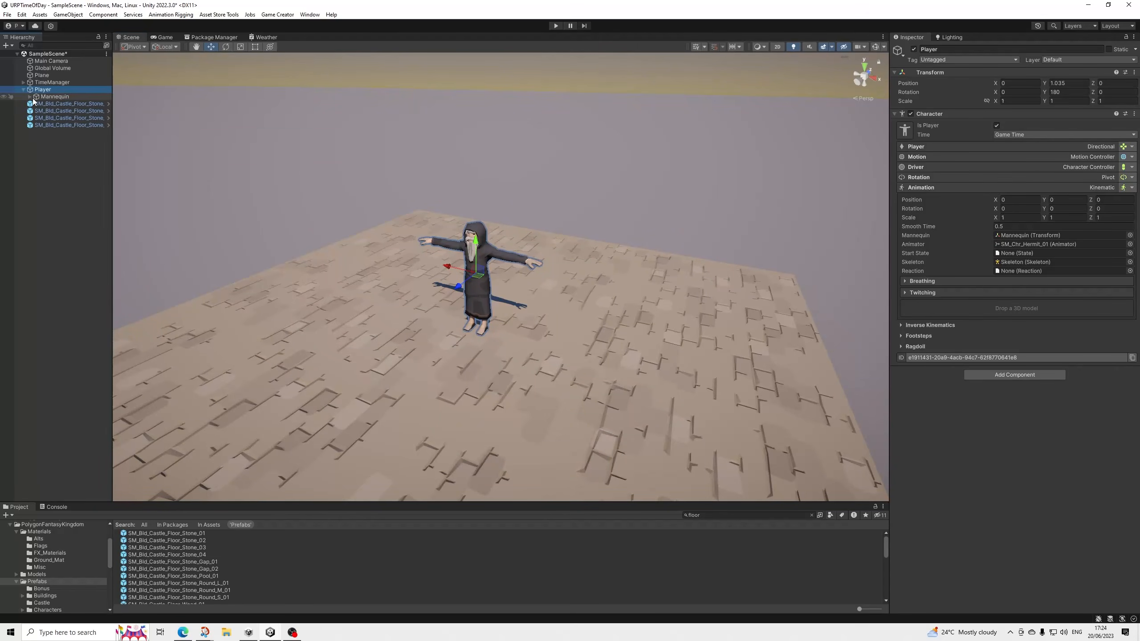
pyautogui.click(30, 98)
pyautogui.click(54, 104)
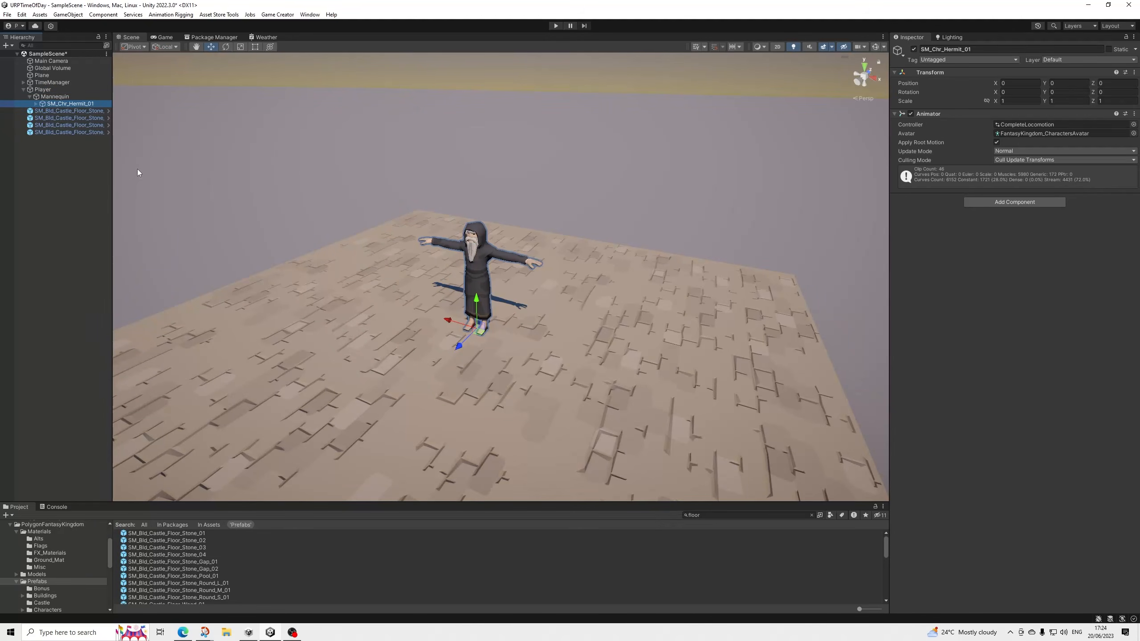
pyautogui.click(37, 103)
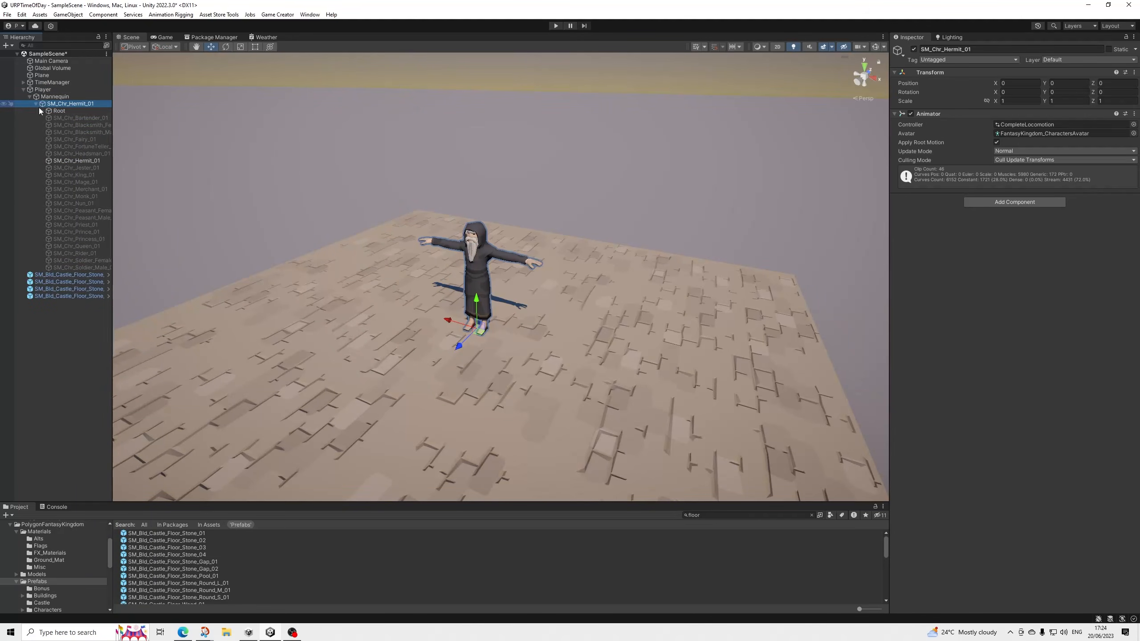
pyautogui.click(74, 161)
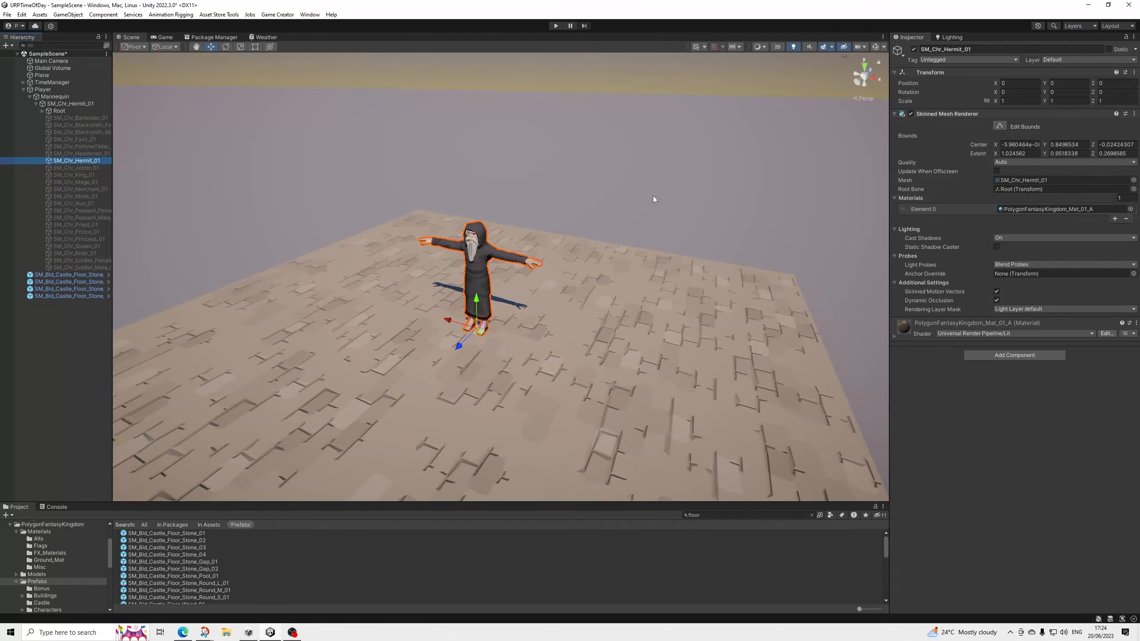
pyautogui.click(1046, 210)
pyautogui.click(211, 568)
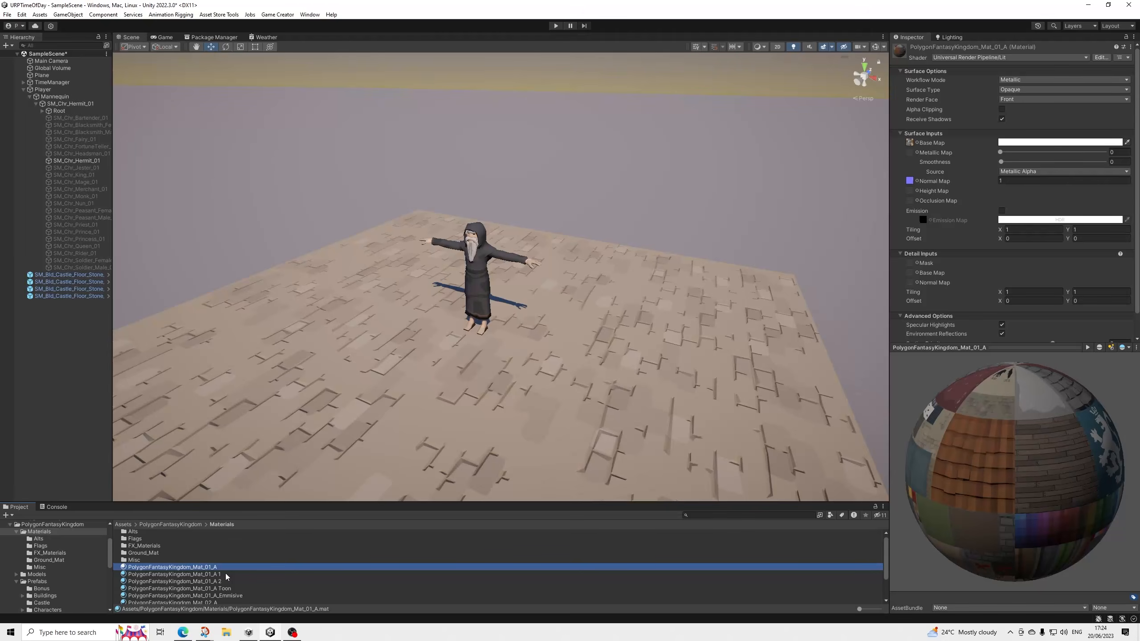
pyautogui.hotkey('ctrl', 'd')
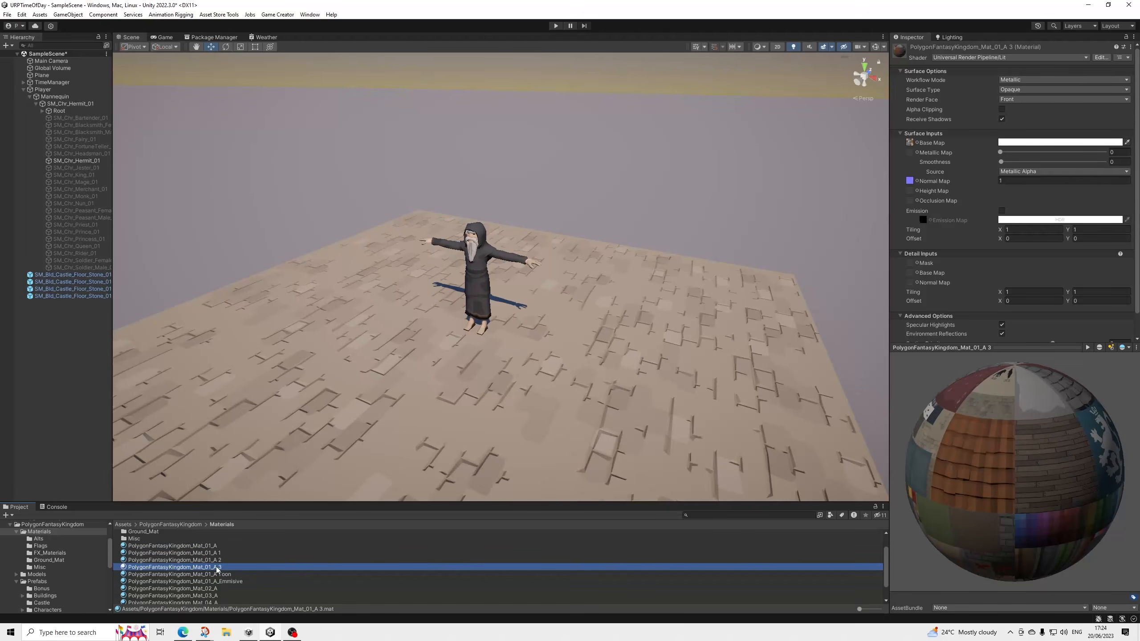
pyautogui.moveTo(216, 567); pyautogui.dragTo(471, 285)
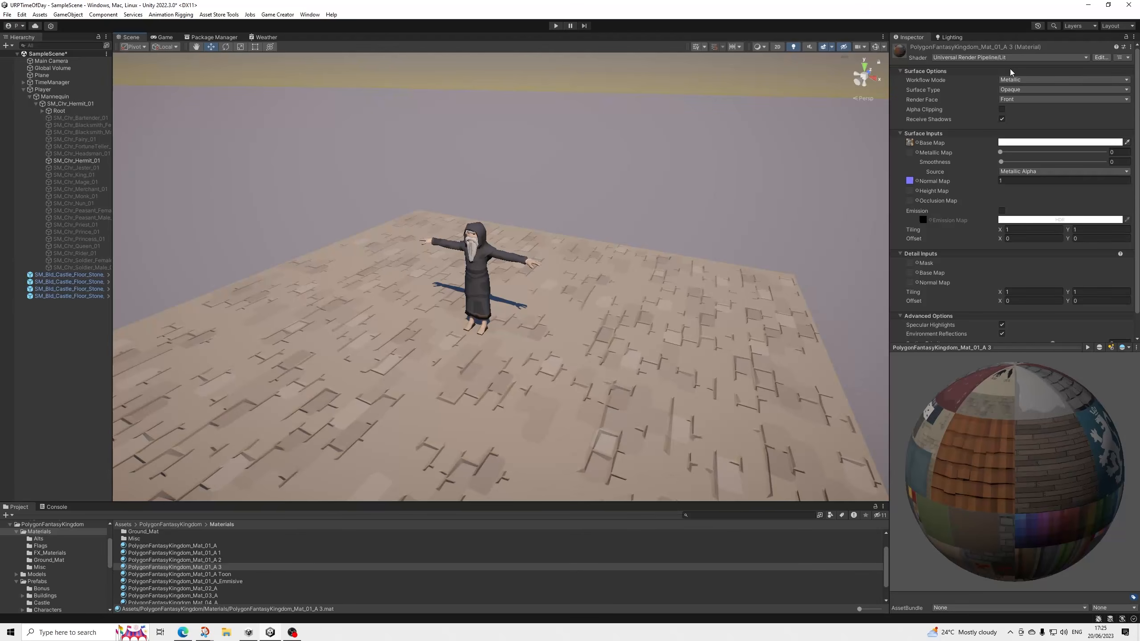
# Locate the copied material's base map texture in the project and change the material's shader to GeneralCharacters_URP_Weather.
pyautogui.click(911, 143)
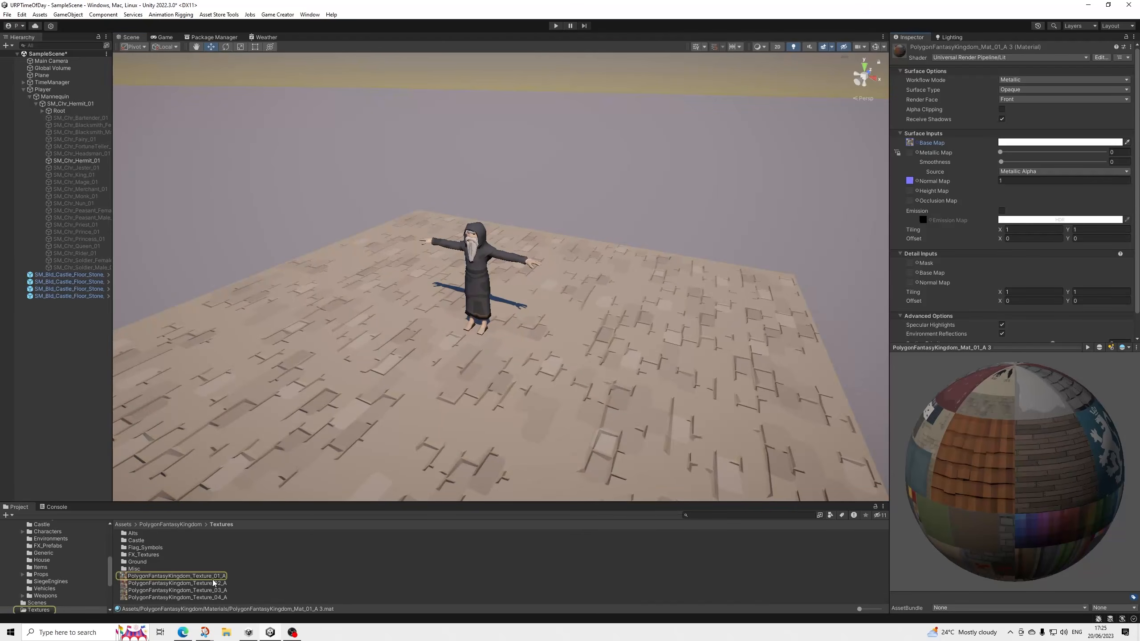
pyautogui.click(1011, 58)
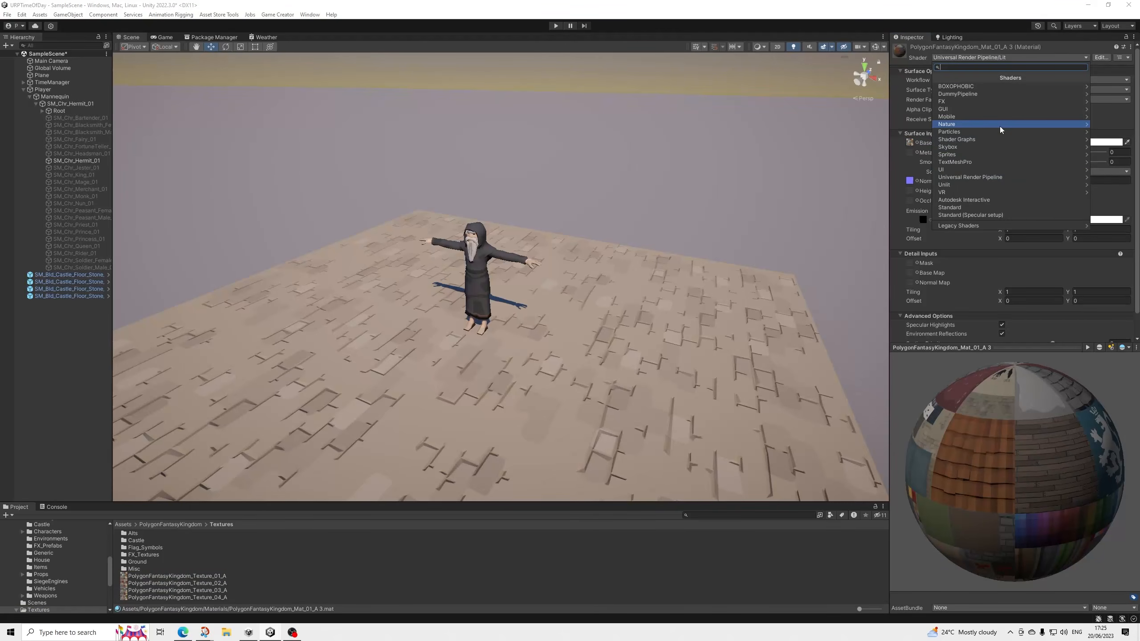
pyautogui.write('gener')
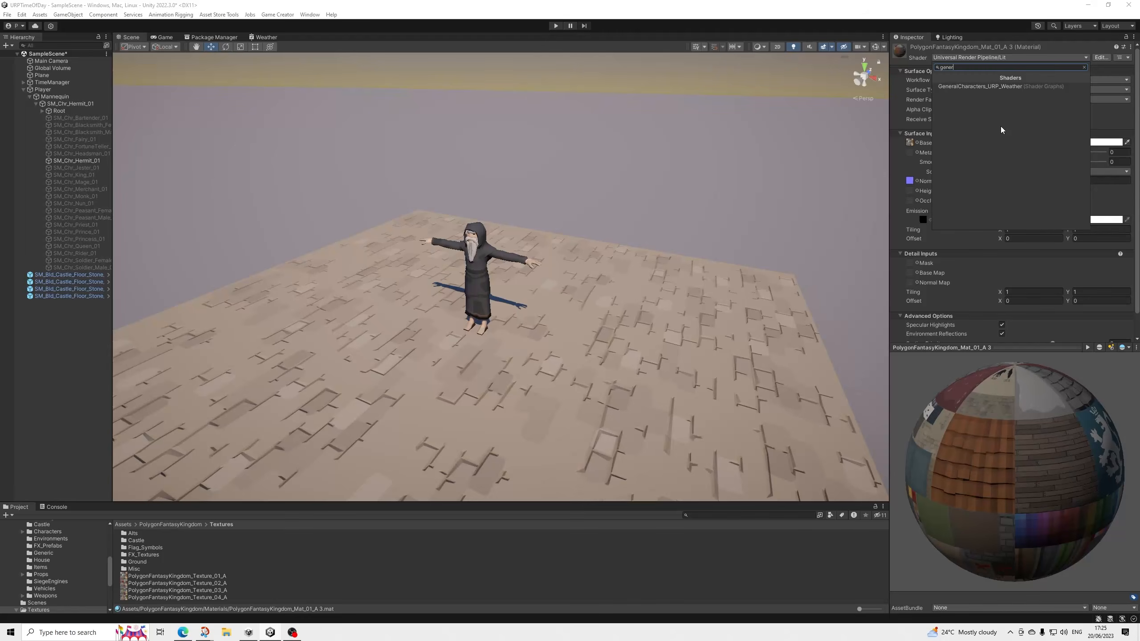
pyautogui.press('Down')
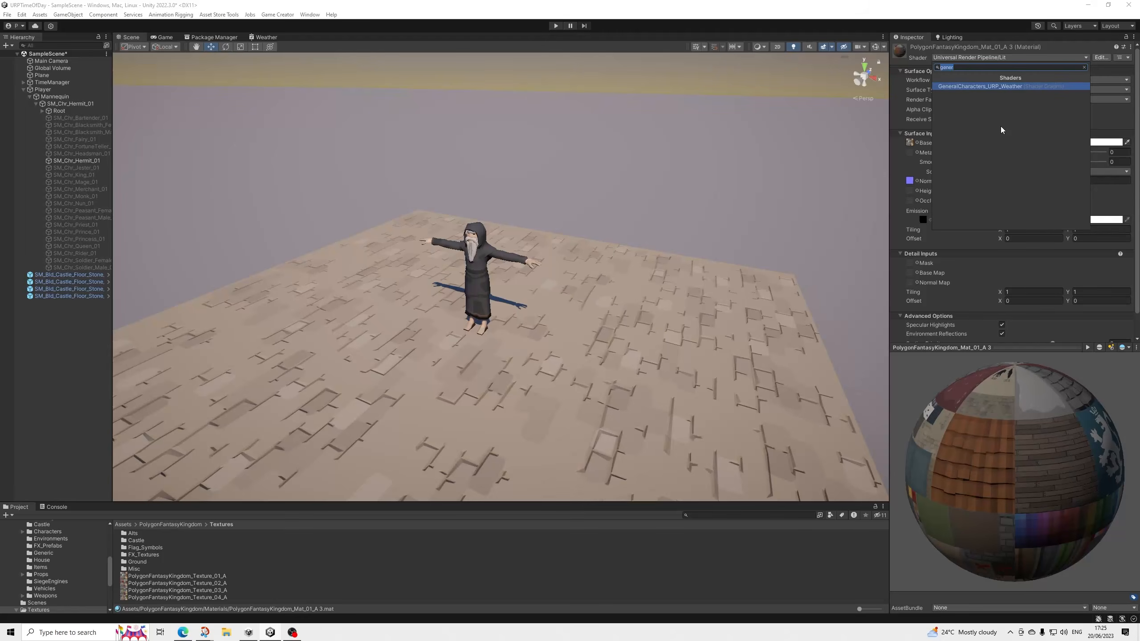
pyautogui.press('Return')
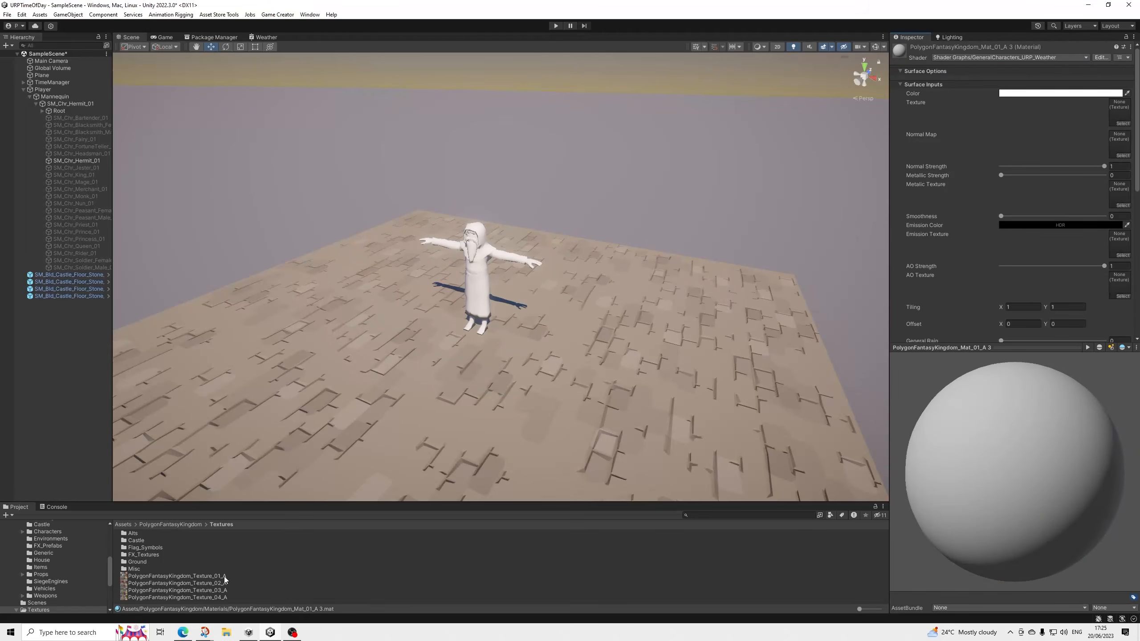
# Assign PolygonFantasyKingdom_Texture_01_A as the material's texture and a normal texture from the Misc folder as its normal map.
pyautogui.moveTo(224, 577); pyautogui.dragTo(1118, 118)
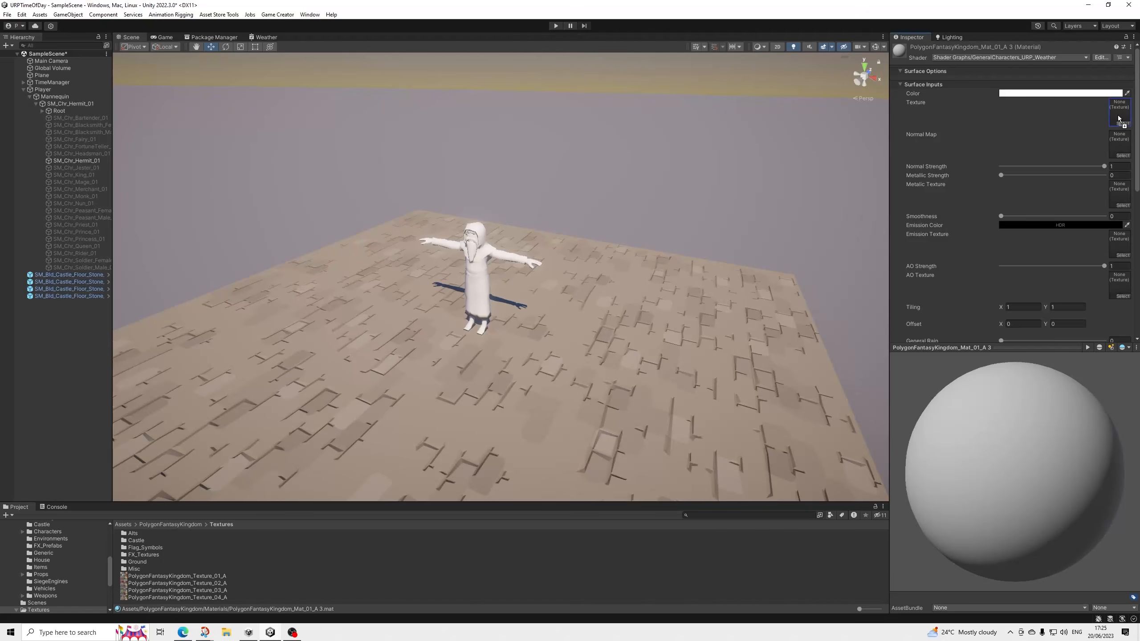
pyautogui.doubleClick(137, 570)
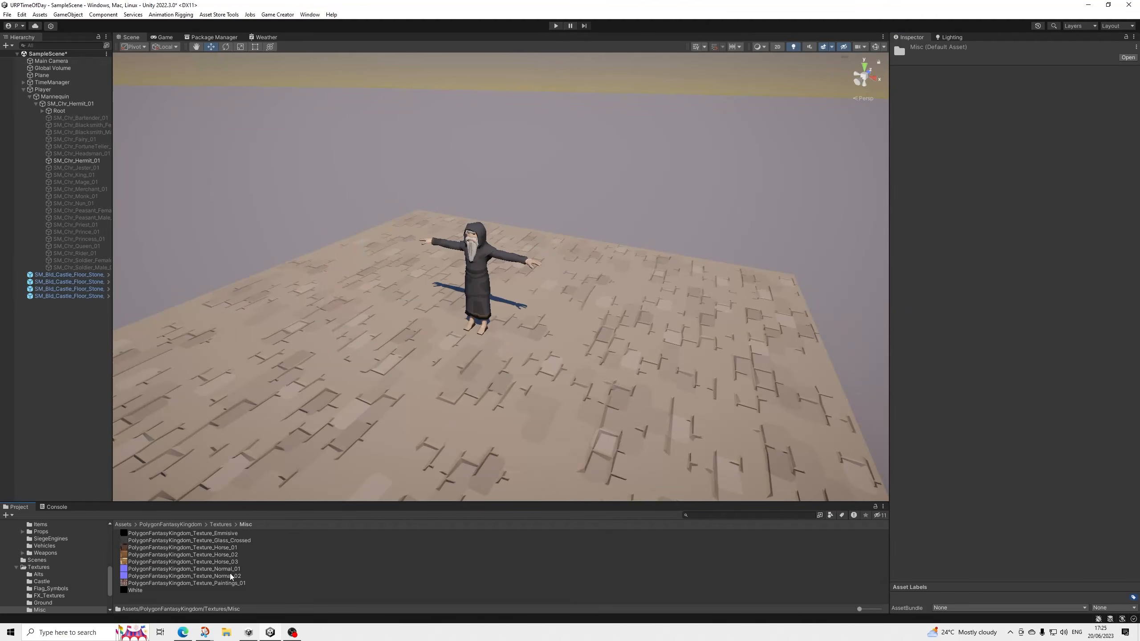
pyautogui.click(76, 161)
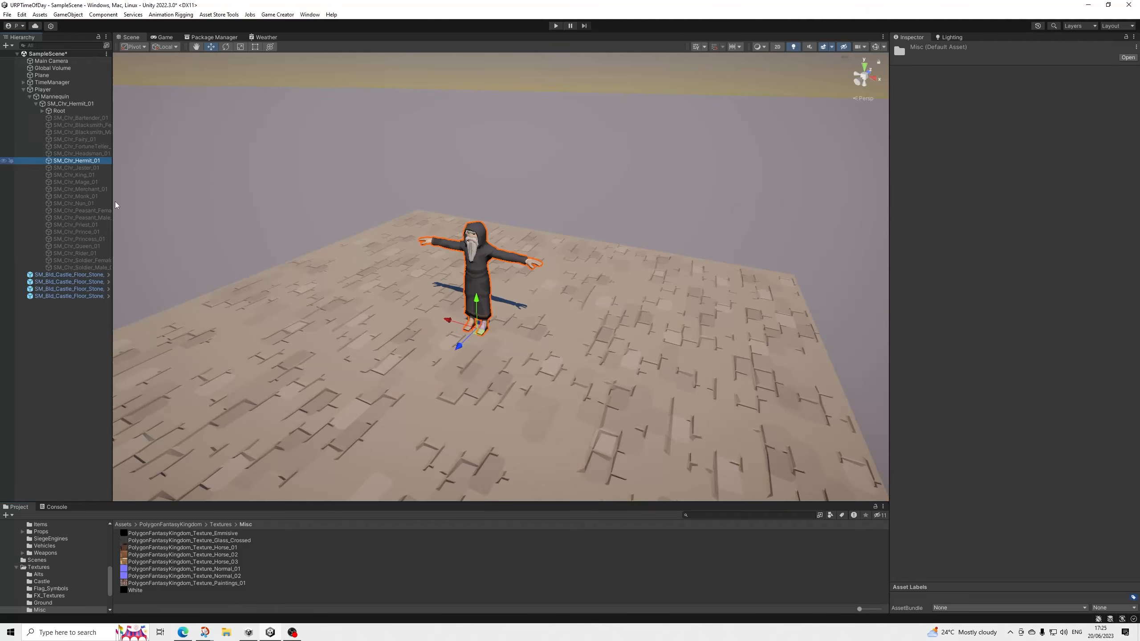
pyautogui.moveTo(230, 574); pyautogui.dragTo(1120, 423)
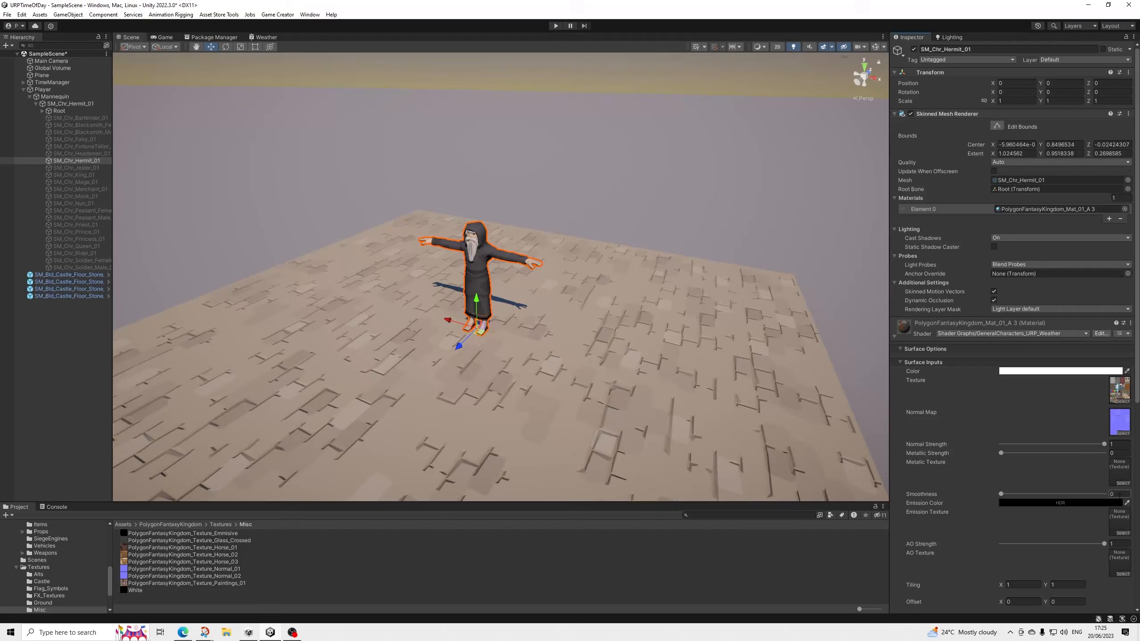
# Examine the empty texture slots and the rain and snow settings of the hermit's weather material.
pyautogui.scroll(-2, 1120, 493)
pyautogui.scroll(-2, 1112, 448)
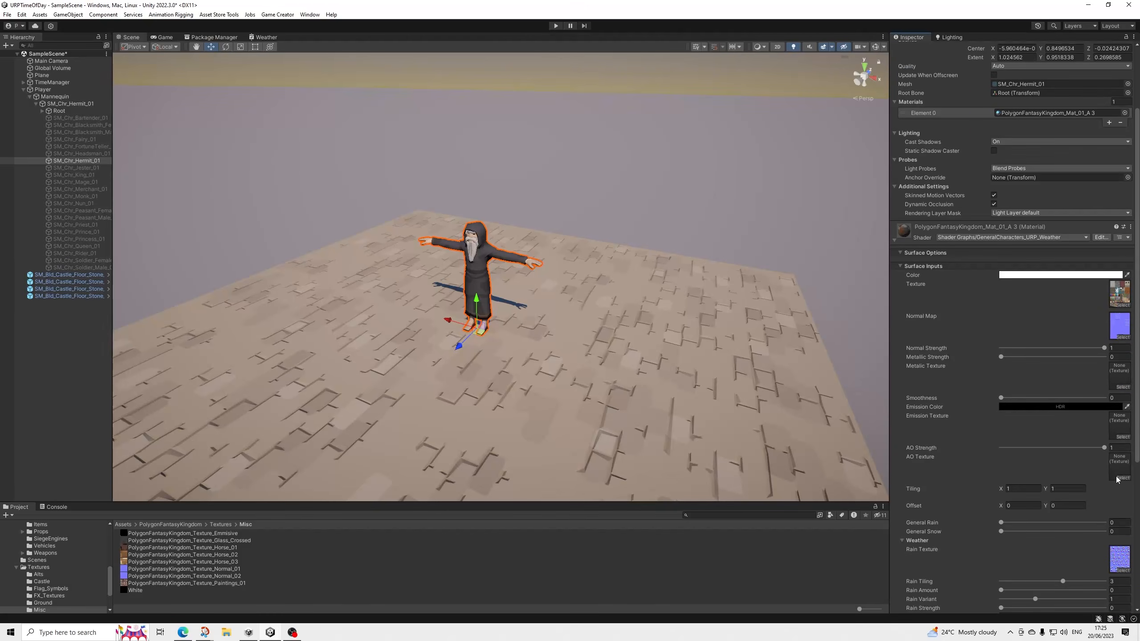
pyautogui.scroll(-8, 1093, 452)
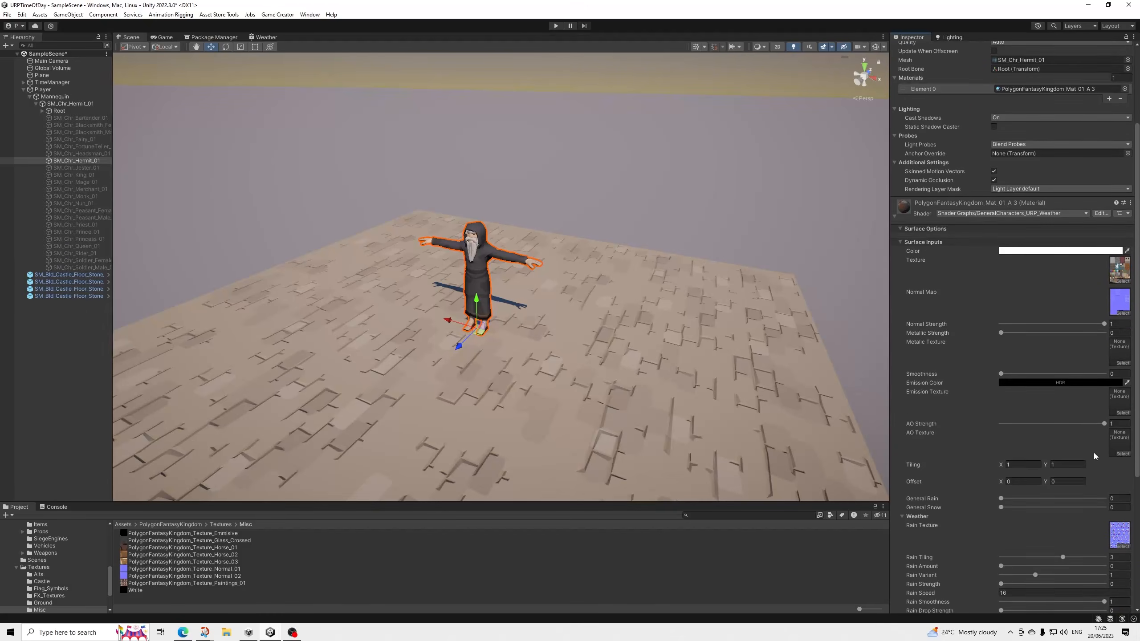
pyautogui.scroll(-1, 1035, 477)
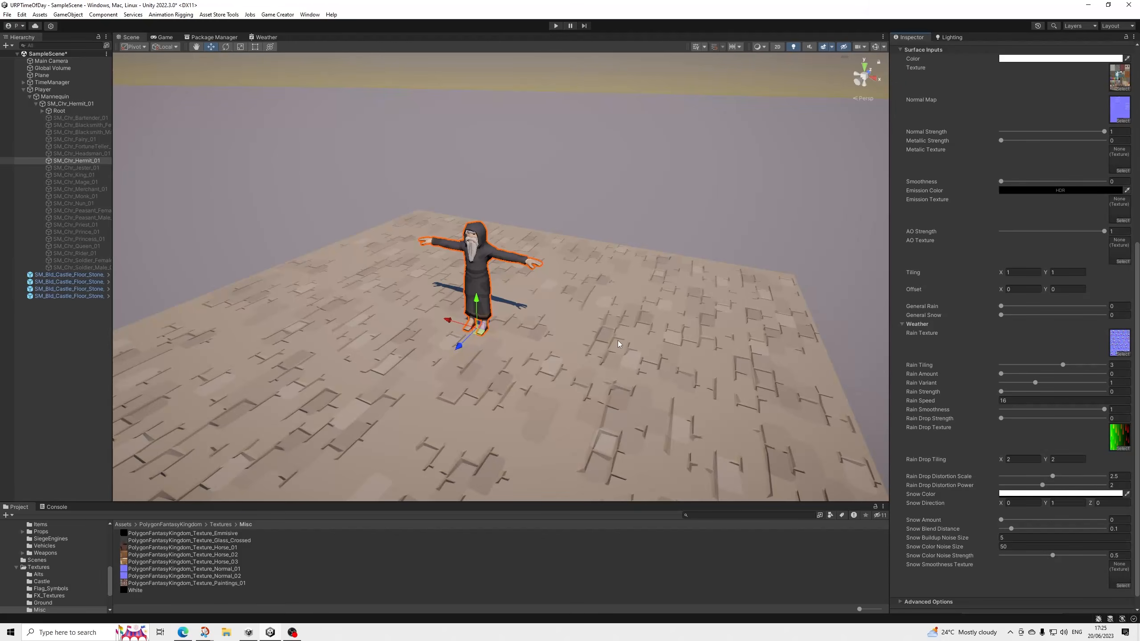
pyautogui.moveTo(619, 343); pyautogui.dragTo(621, 311, button='middle')
pyautogui.scroll(4, 640, 290)
pyautogui.scroll(4, 640, 287)
pyautogui.scroll(-3, 623, 307)
pyautogui.scroll(-1, 1035, 369)
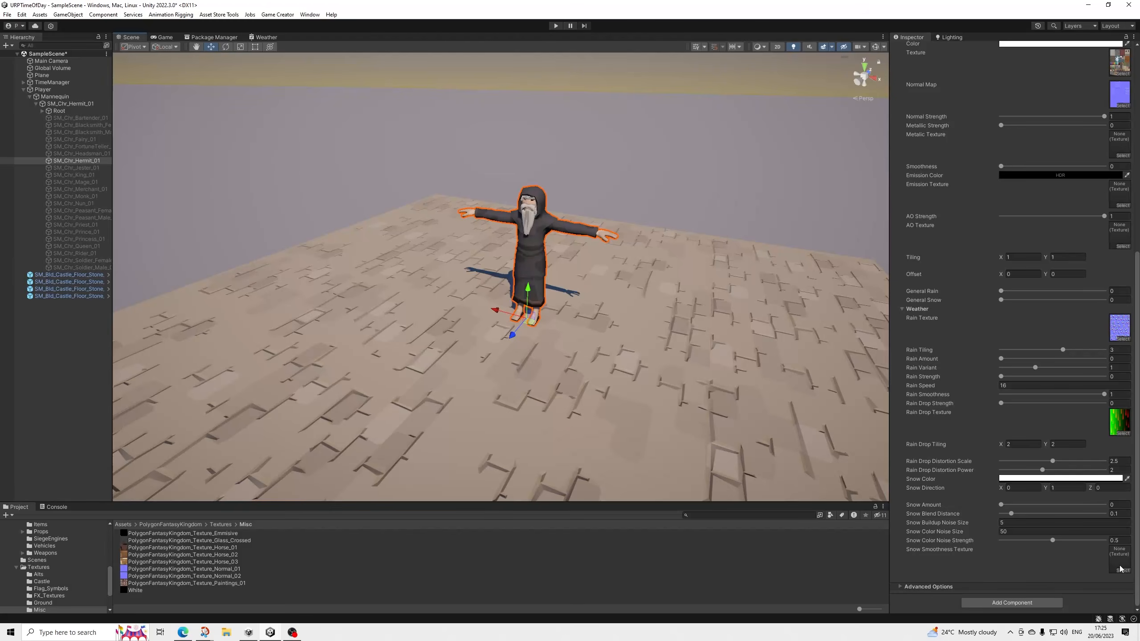
# Assign Snow_Roughness from the URPTimeOfDay Weather Snow folder as the hermit material's snow smoothness texture.
pyautogui.scroll(-2, 60, 585)
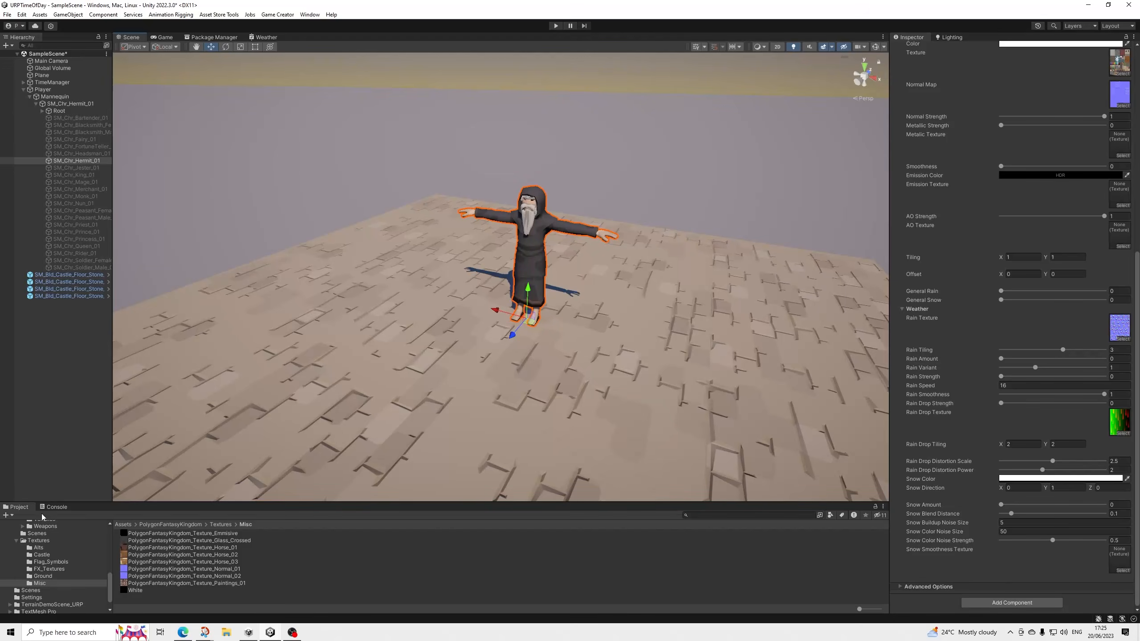
pyautogui.scroll(-2, 35, 561)
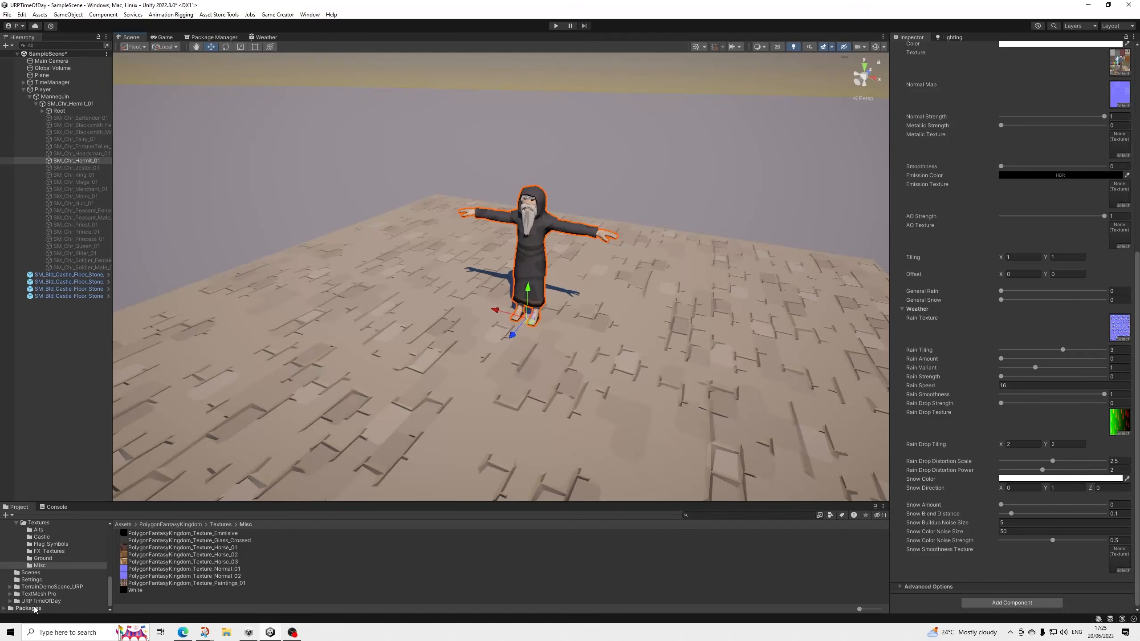
pyautogui.click(10, 602)
pyautogui.scroll(-3, 18, 583)
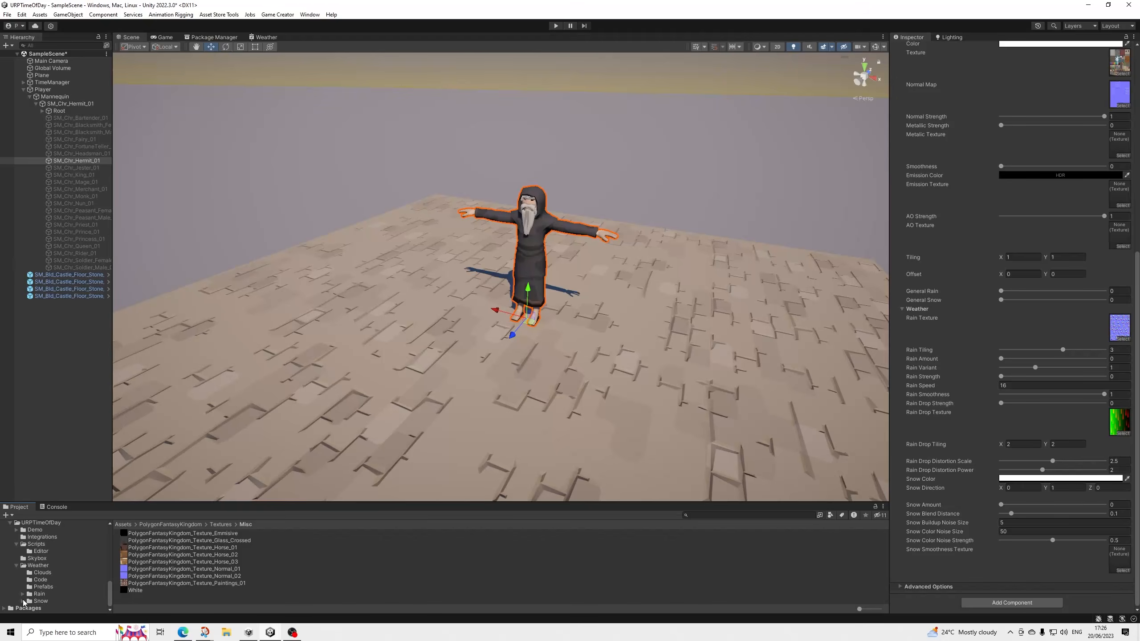
pyautogui.scroll(-1, 35, 602)
pyautogui.click(39, 595)
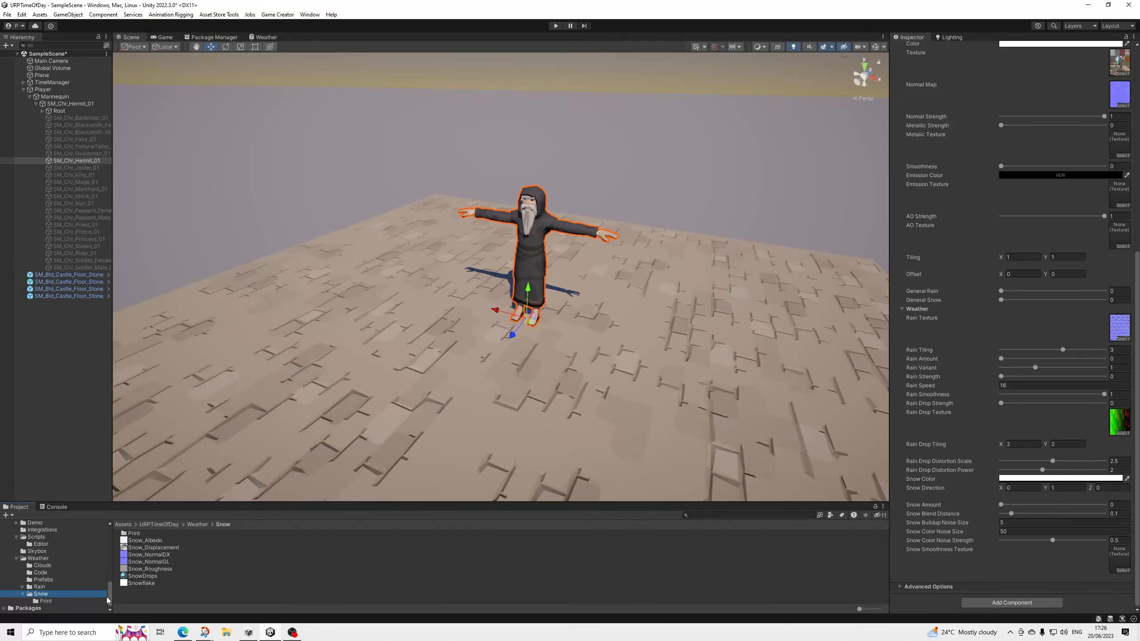
pyautogui.moveTo(148, 569); pyautogui.dragTo(1120, 559)
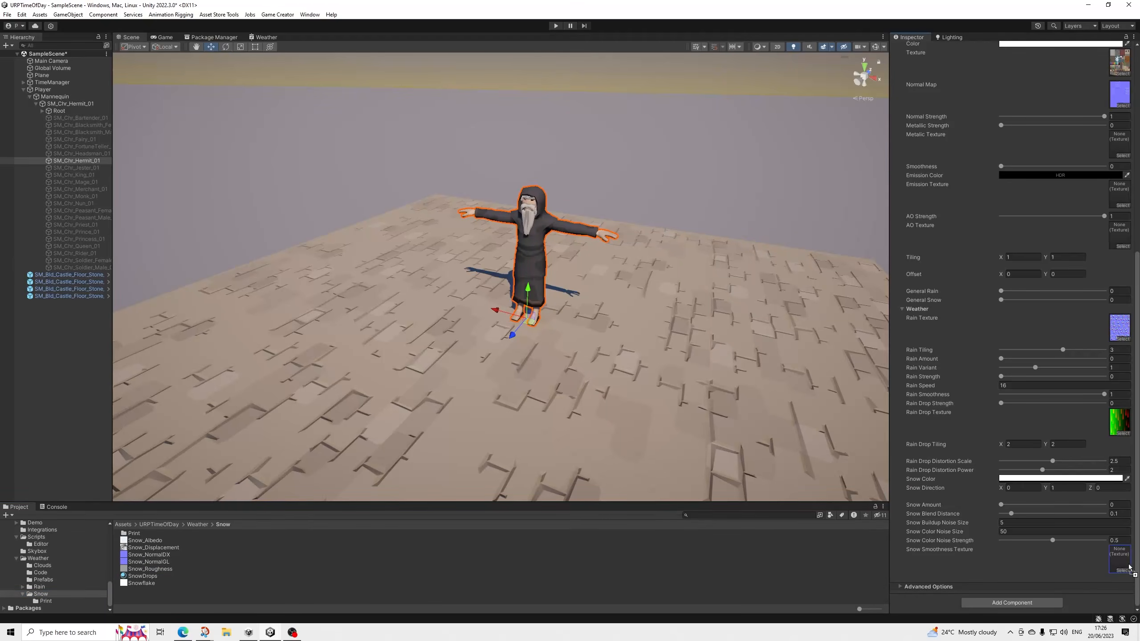
# Preview rain on the hermit by raising General Rain and Rain Amount to 1, and return Rain Amount to 0.
pyautogui.scroll(5, 671, 427)
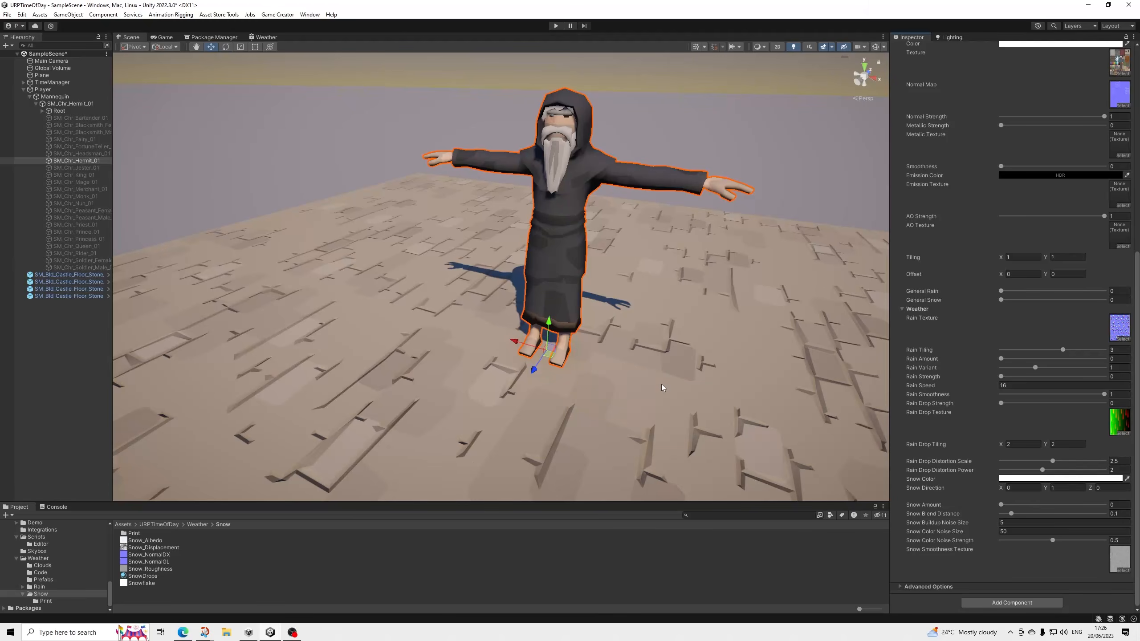
pyautogui.scroll(-5, 661, 384)
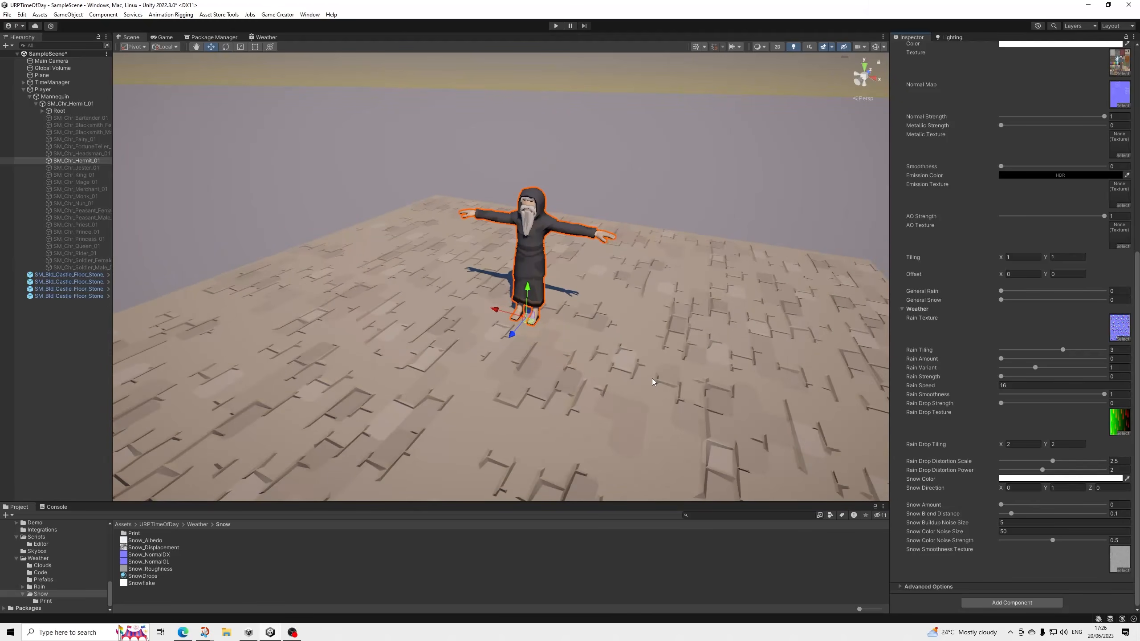
pyautogui.moveTo(652, 377); pyautogui.dragTo(601, 423, button='middle')
pyautogui.scroll(-2, 601, 423)
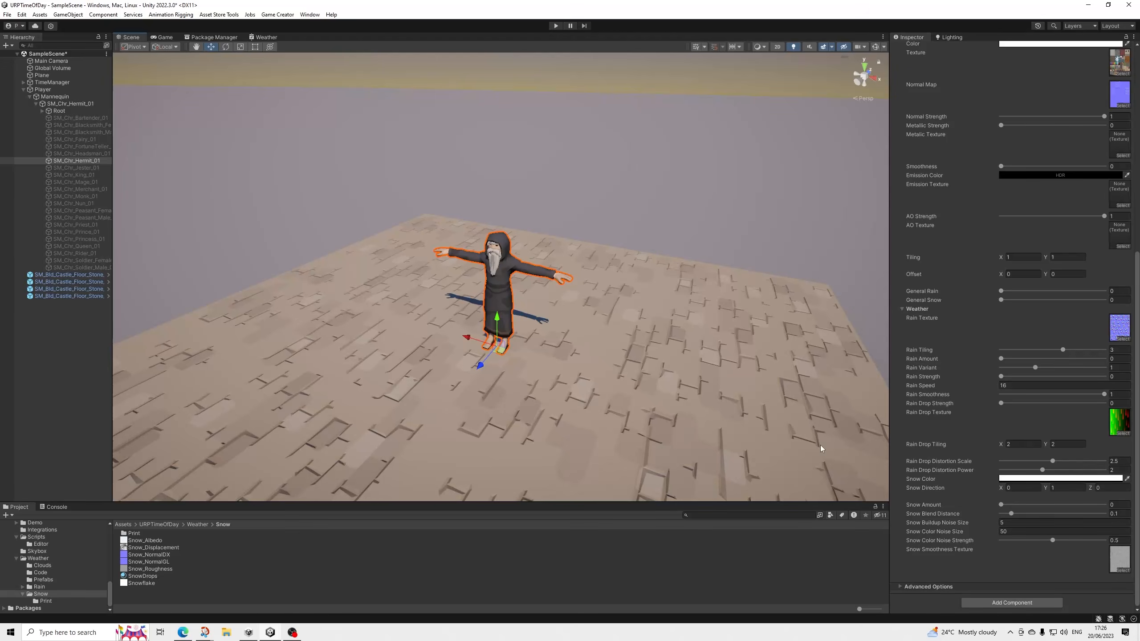
pyautogui.scroll(3, 976, 372)
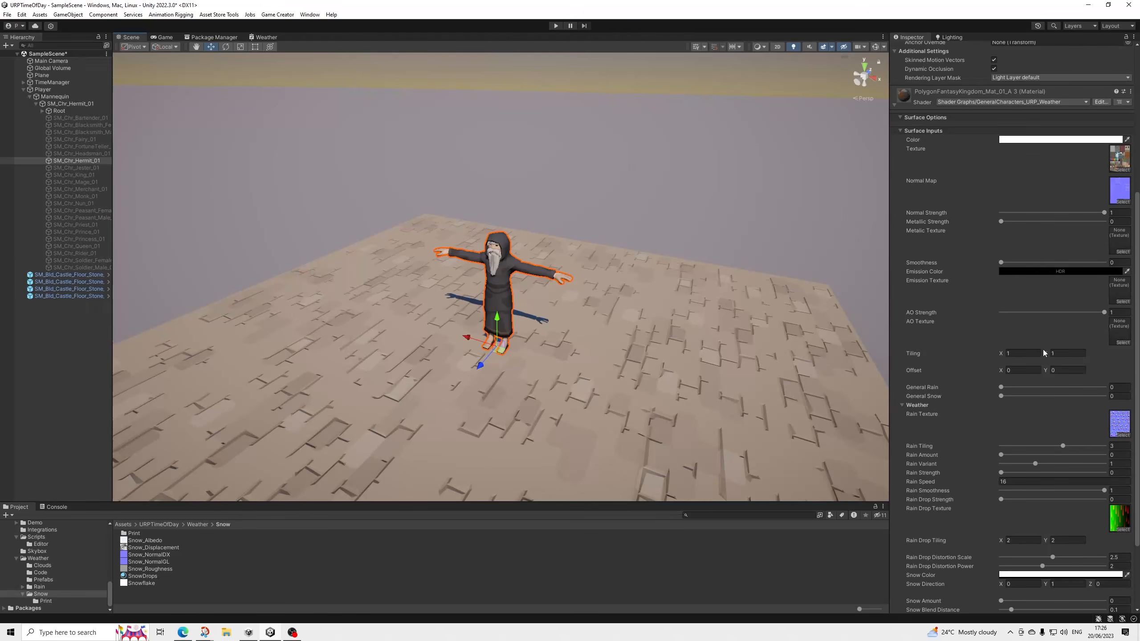
pyautogui.scroll(-3, 1041, 363)
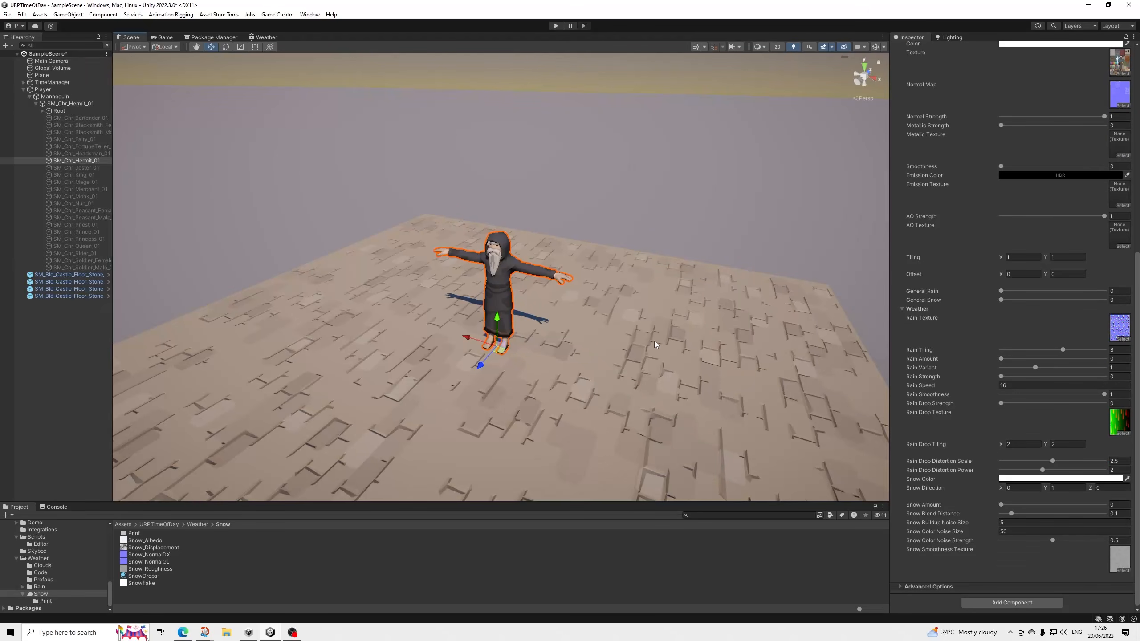
pyautogui.scroll(6, 596, 333)
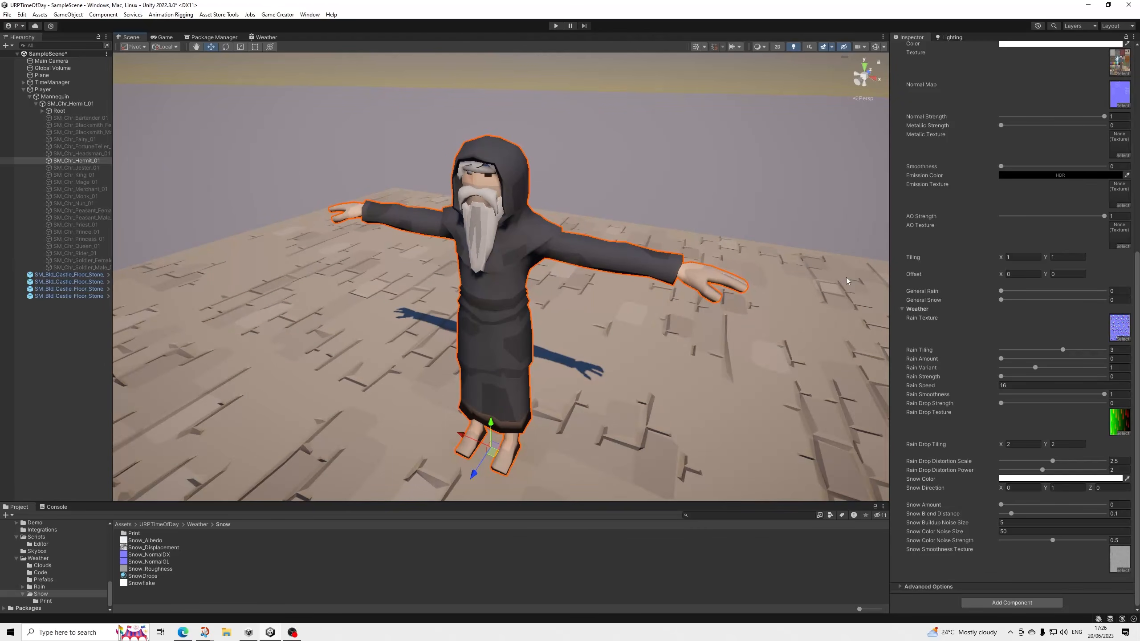
pyautogui.moveTo(1005, 291); pyautogui.dragTo(1106, 295)
pyautogui.moveTo(1004, 358)
pyautogui.mouseDown()
pyautogui.moveTo(1134, 359)
pyautogui.moveTo(1095, 360)
pyautogui.moveTo(1131, 373)
pyautogui.mouseUp()
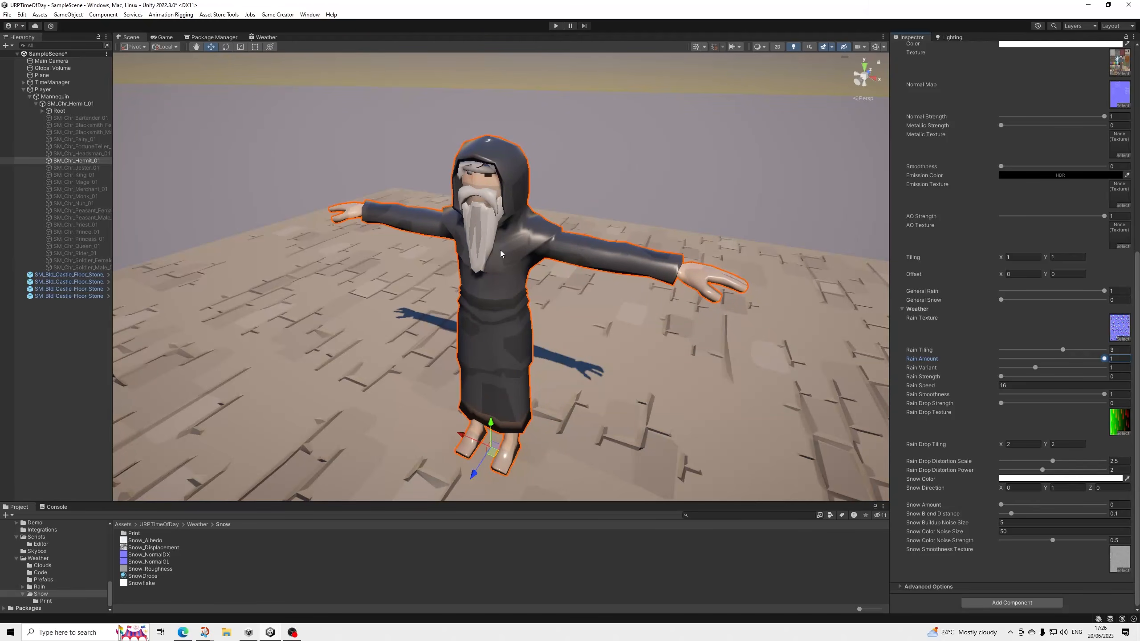
pyautogui.moveTo(1104, 359); pyautogui.dragTo(937, 364)
# Preview snow on the hermit with General Rain at 0 and General Snow and Snow Amount at 1, and reset both snow values to 0.
pyautogui.moveTo(1102, 290)
pyautogui.mouseDown()
pyautogui.moveTo(999, 292)
pyautogui.moveTo(1111, 313)
pyautogui.mouseUp()
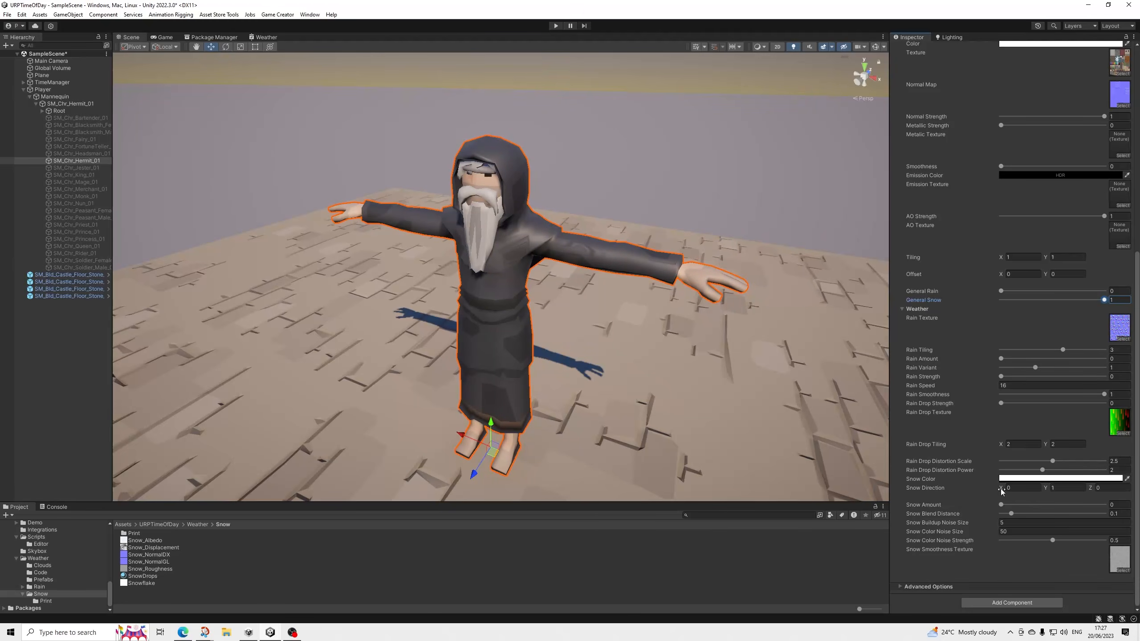
pyautogui.moveTo(1001, 504); pyautogui.dragTo(1113, 495)
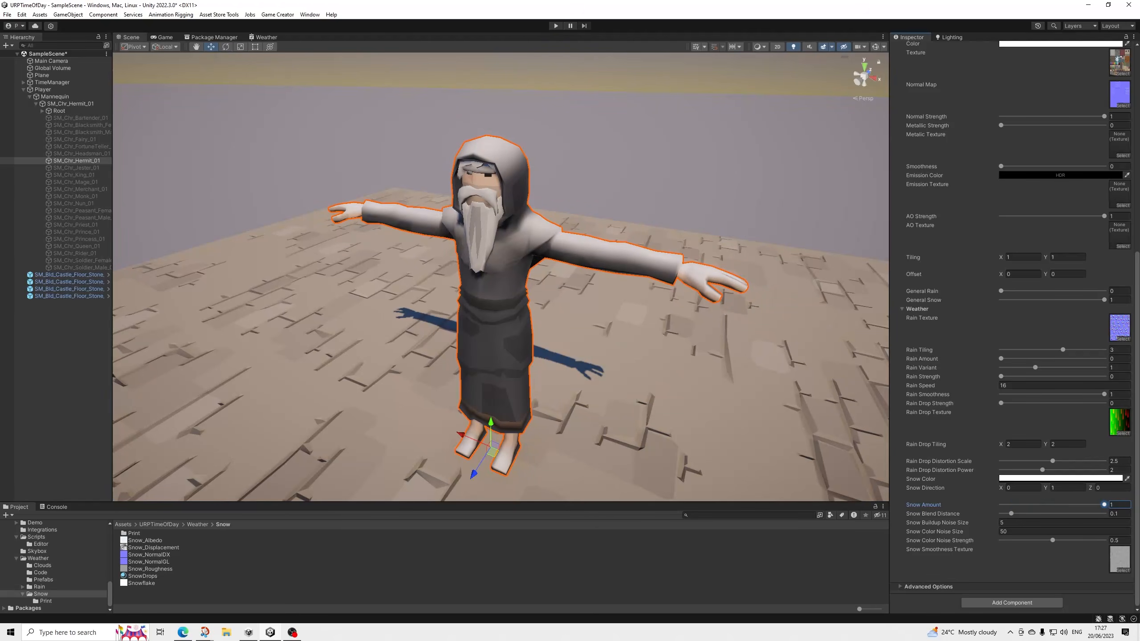
pyautogui.moveTo(1138, 497); pyautogui.dragTo(932, 496)
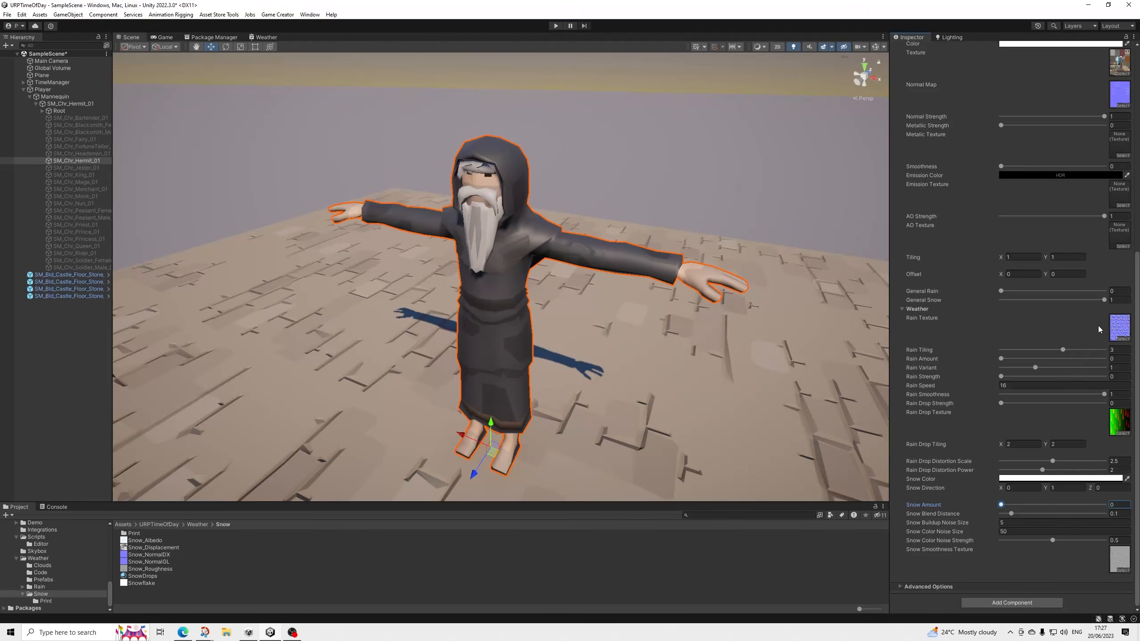
pyautogui.moveTo(1105, 300); pyautogui.dragTo(935, 305)
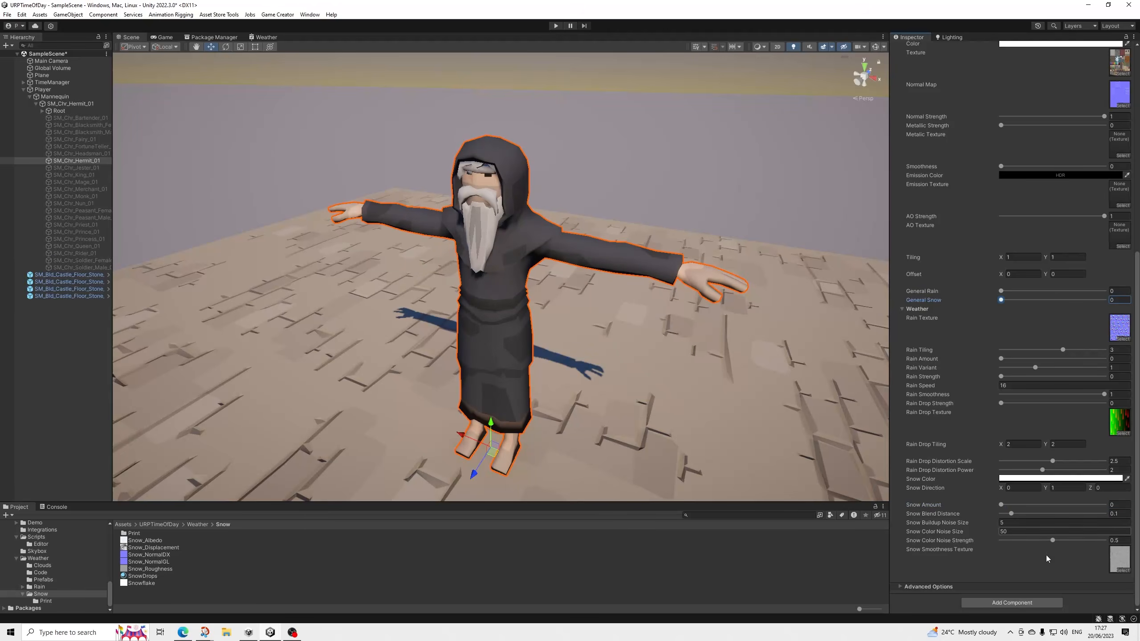
pyautogui.scroll(-3, 492, 303)
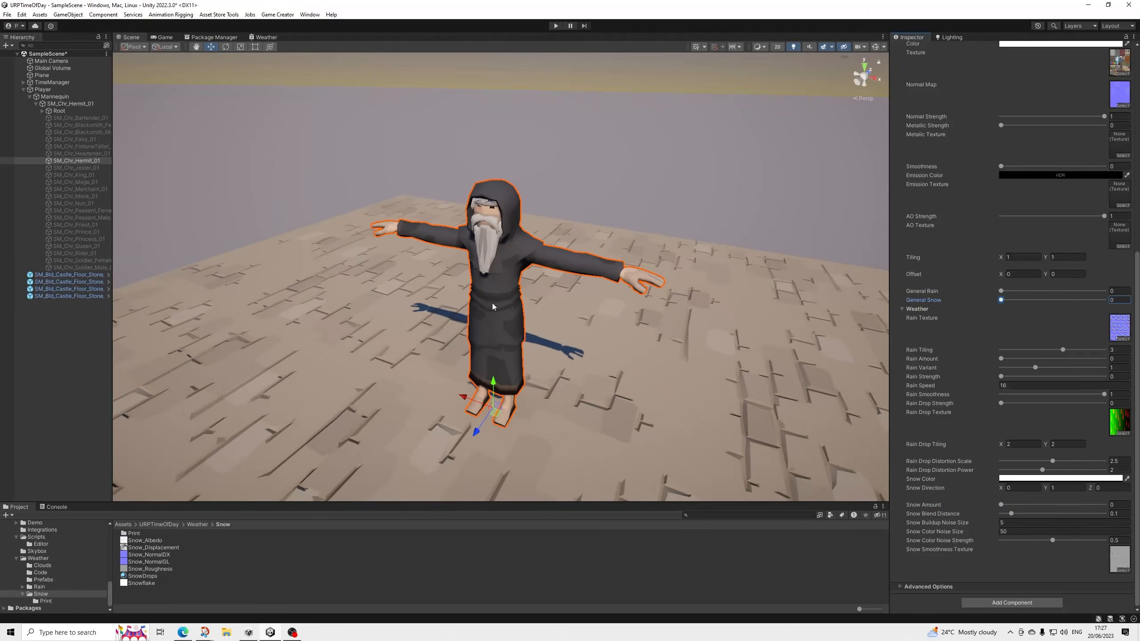
pyautogui.scroll(3, 494, 328)
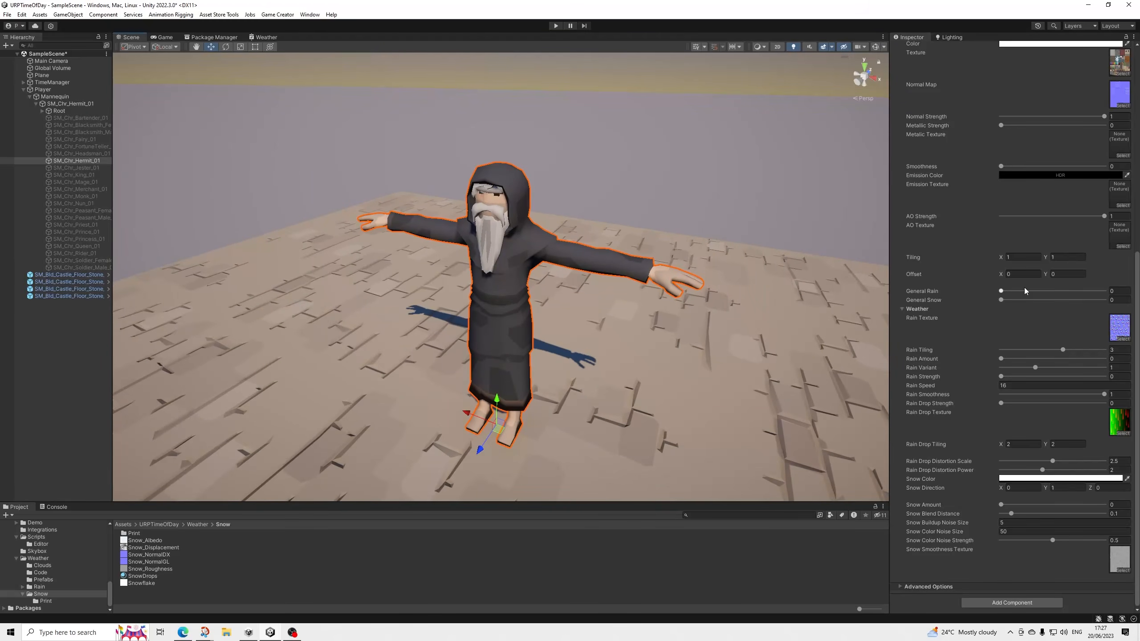
pyautogui.scroll(3, 1024, 289)
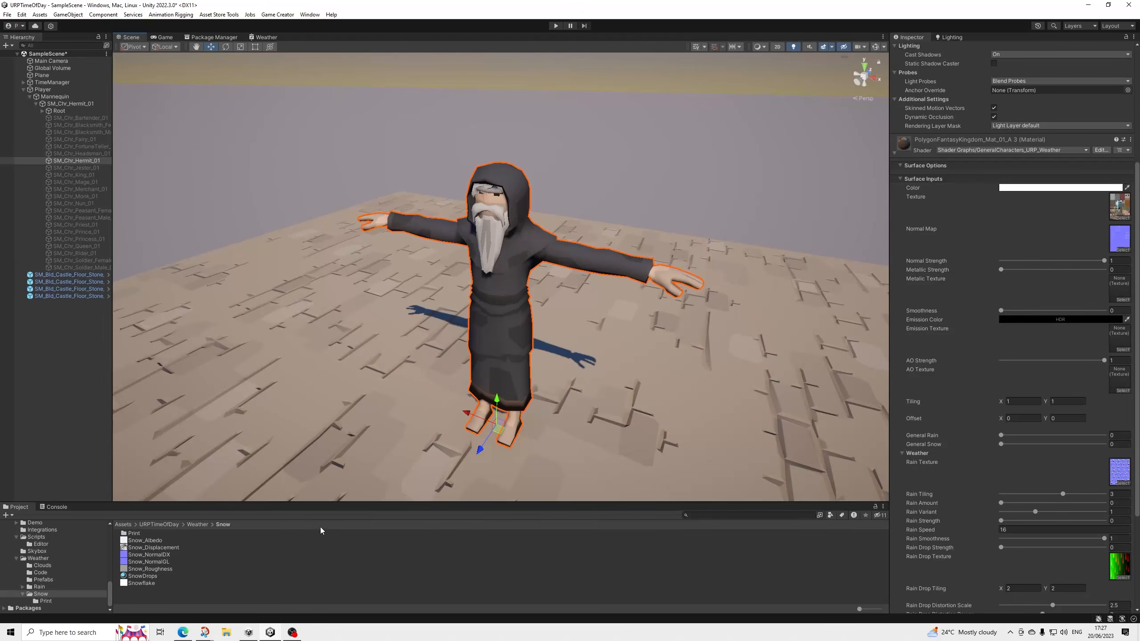
pyautogui.scroll(-3, 431, 272)
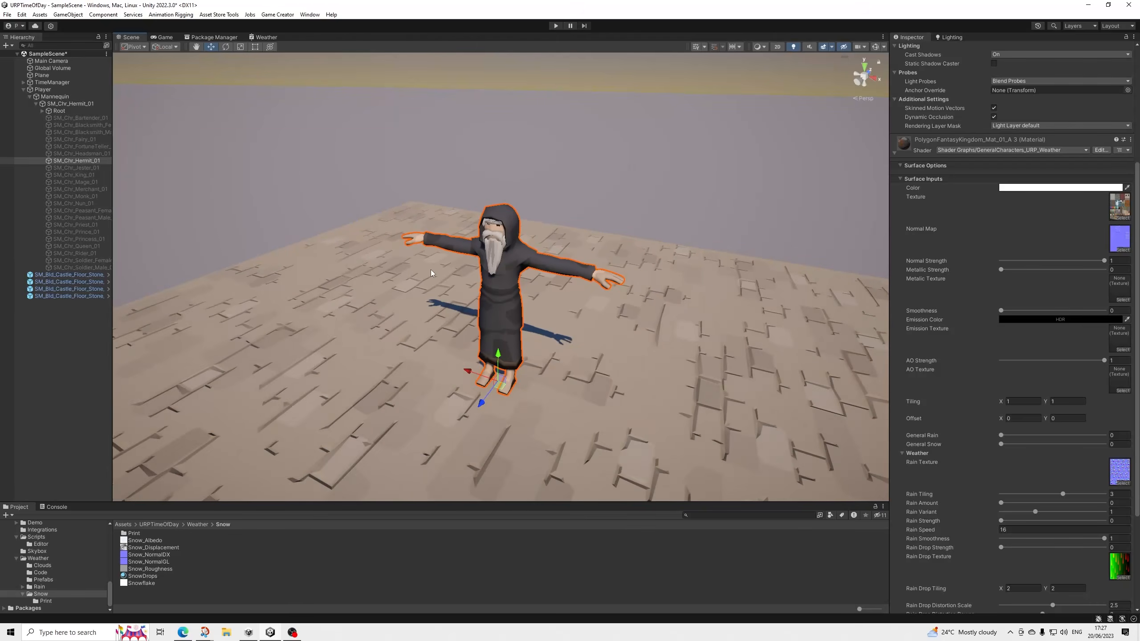
pyautogui.scroll(1, 1062, 216)
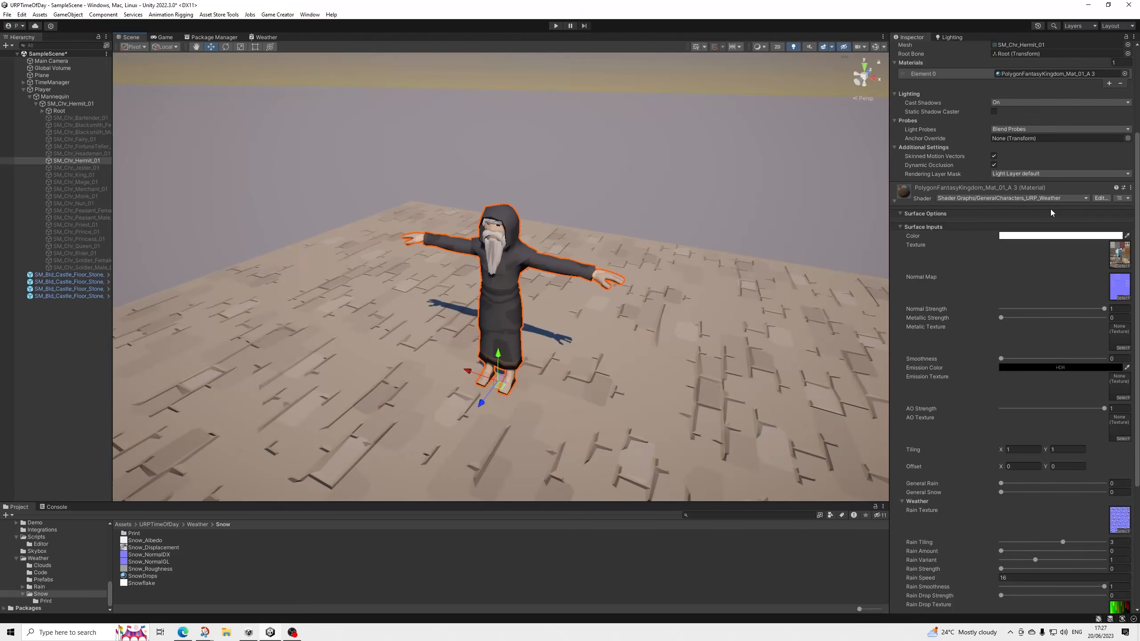
pyautogui.scroll(1, 1032, 211)
pyautogui.scroll(1, 927, 290)
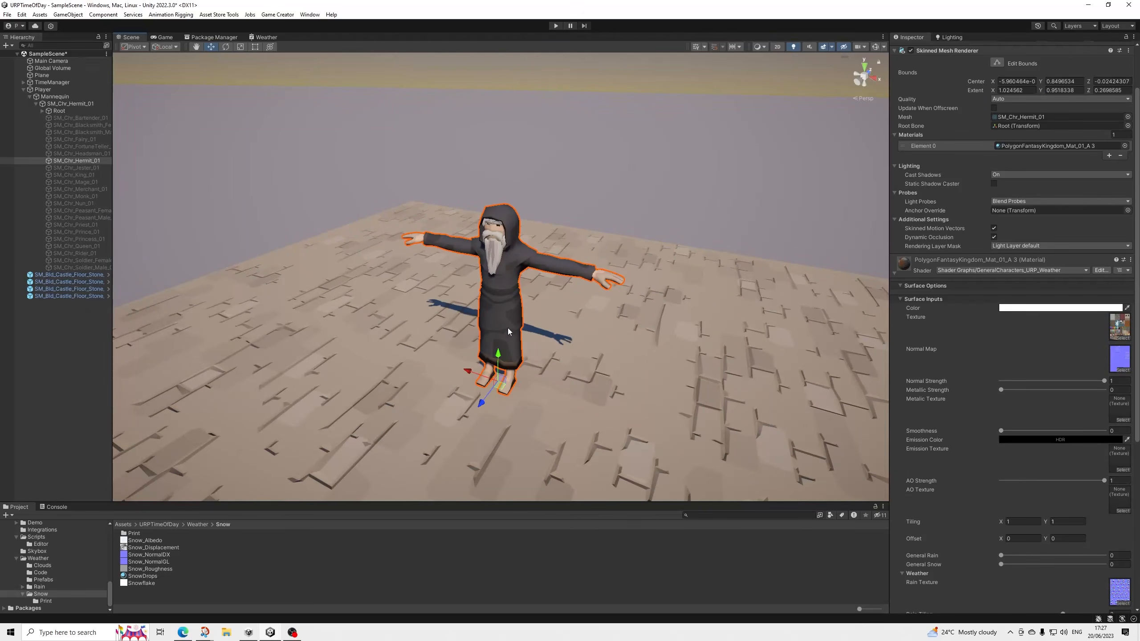
# Duplicate the floor's PolygonFantasyKingdom_Mat_Castle_Wall_01 material and apply the copy to one floor tile.
pyautogui.click(410, 293)
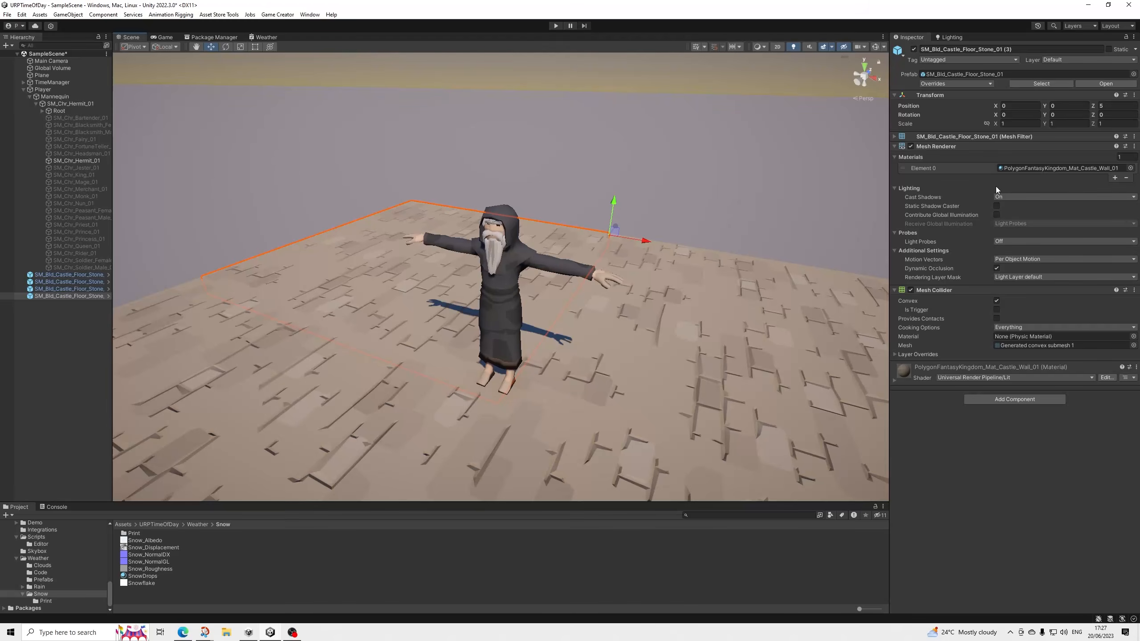
pyautogui.click(1031, 168)
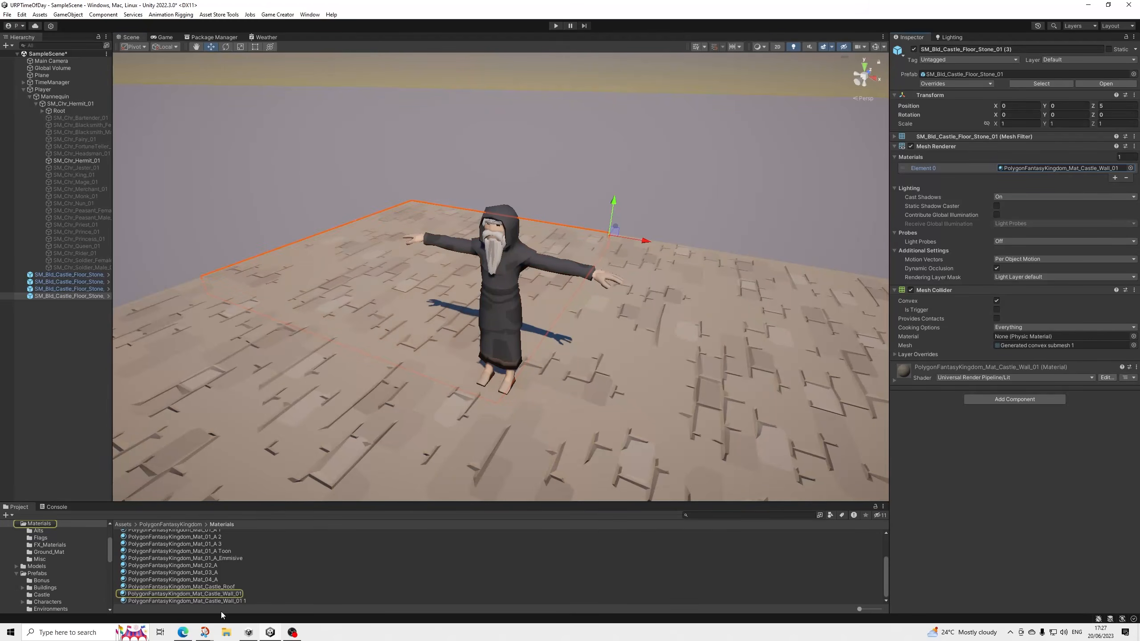
pyautogui.click(234, 595)
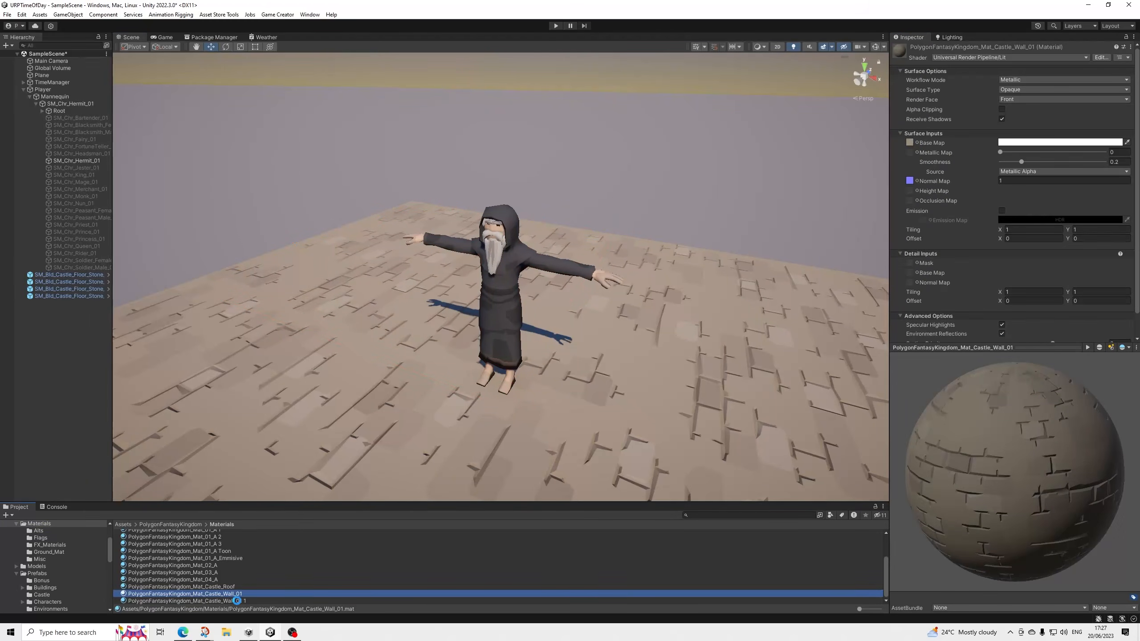
pyautogui.hotkey('ctrl', 'd')
pyautogui.moveTo(242, 601); pyautogui.dragTo(758, 331)
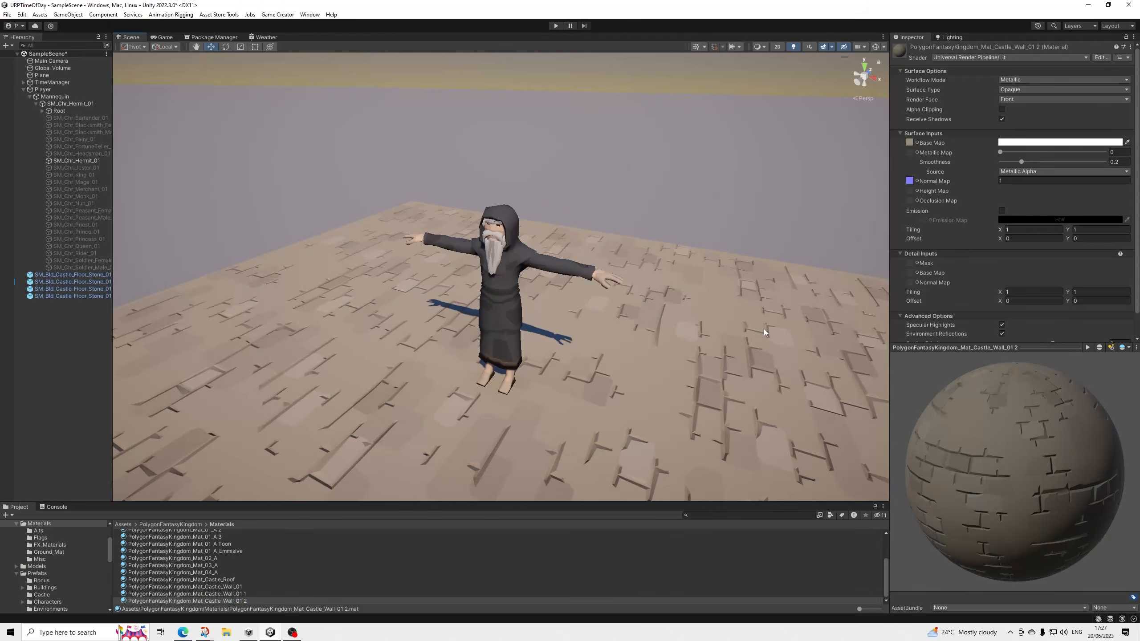
# Assign the copied castle wall material to all four castle floor stone tiles and expand its settings.
pyautogui.click(66, 272)
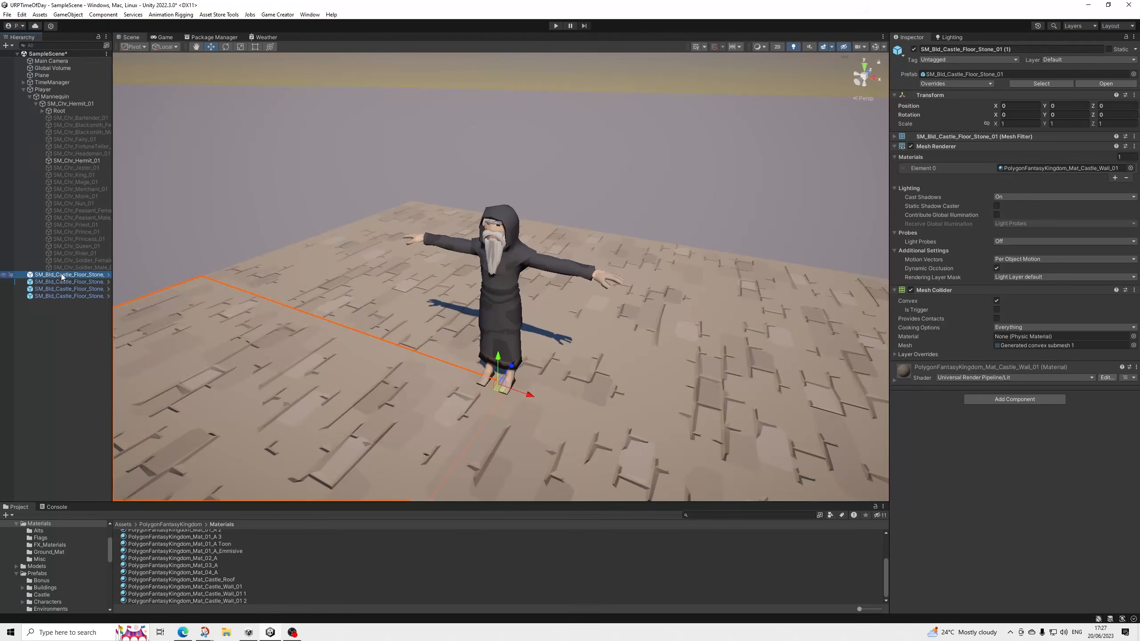
pyautogui.keyDown('shift'); pyautogui.click(76, 296); pyautogui.keyUp('shift')
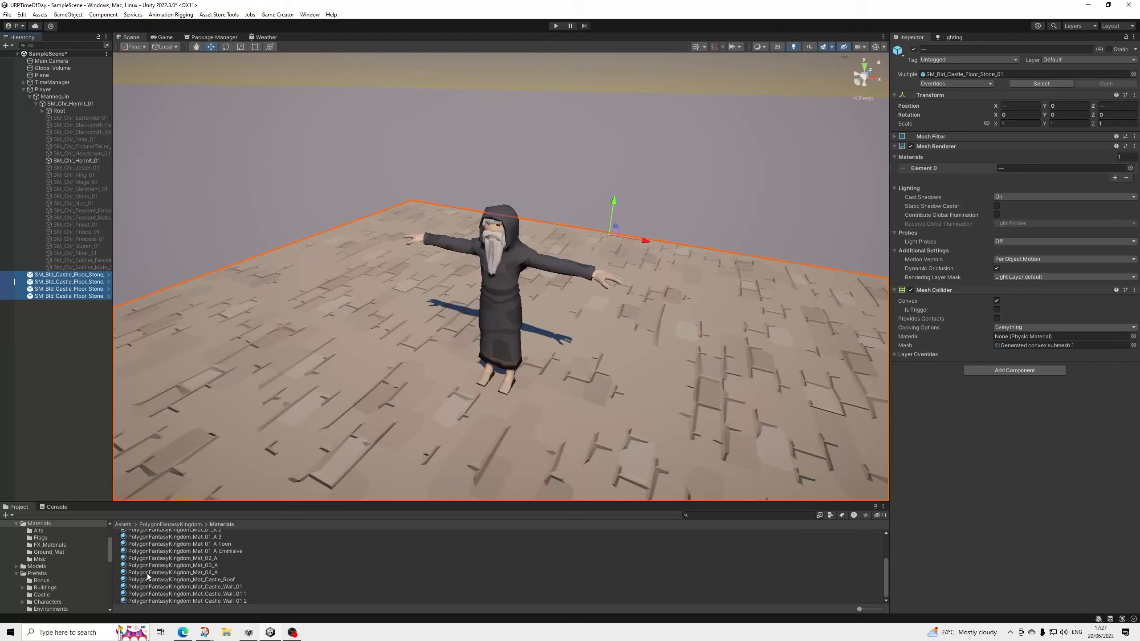
pyautogui.moveTo(234, 602); pyautogui.dragTo(1043, 167)
pyautogui.click(919, 379)
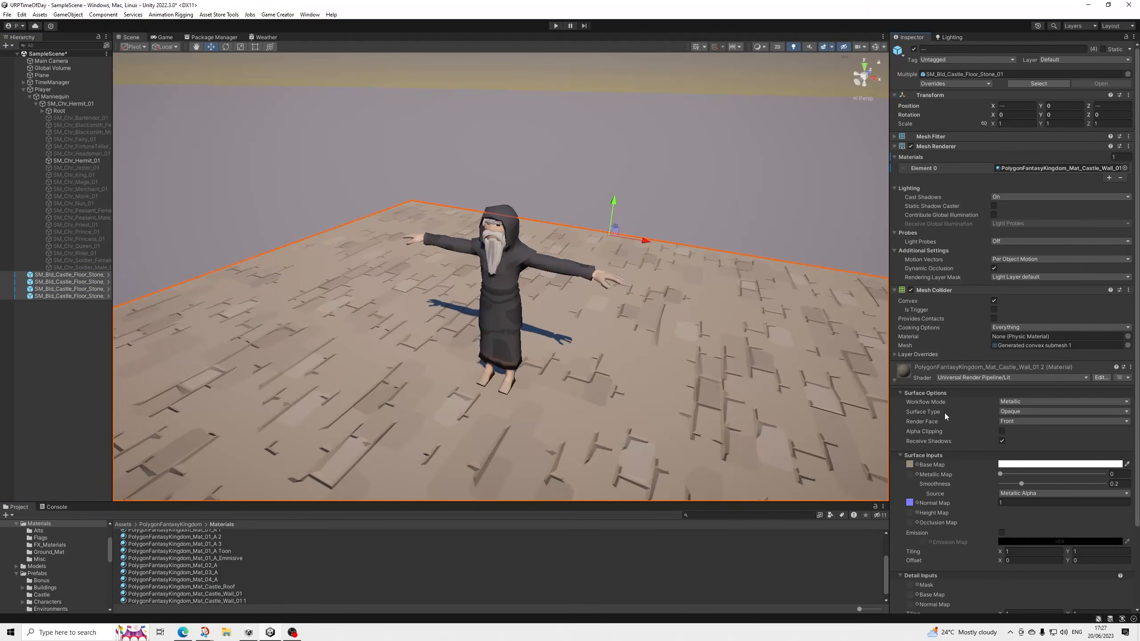
# Locate the copied wall material's base map texture in the project and change the material's shader to Shader Graphs/Weather.
pyautogui.click(910, 464)
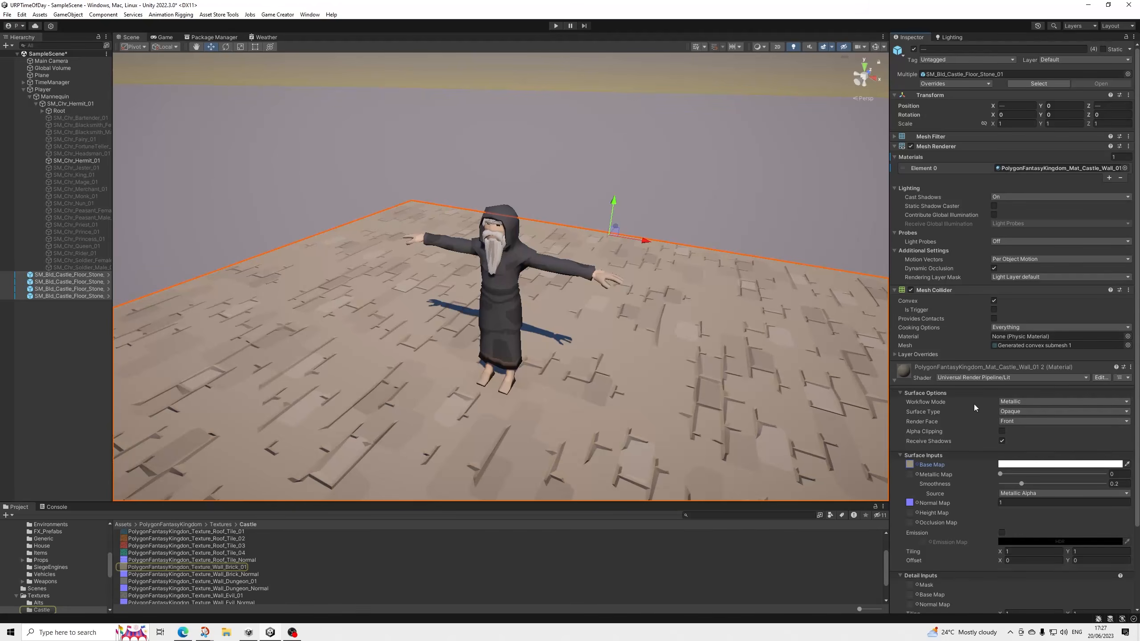
pyautogui.click(968, 377)
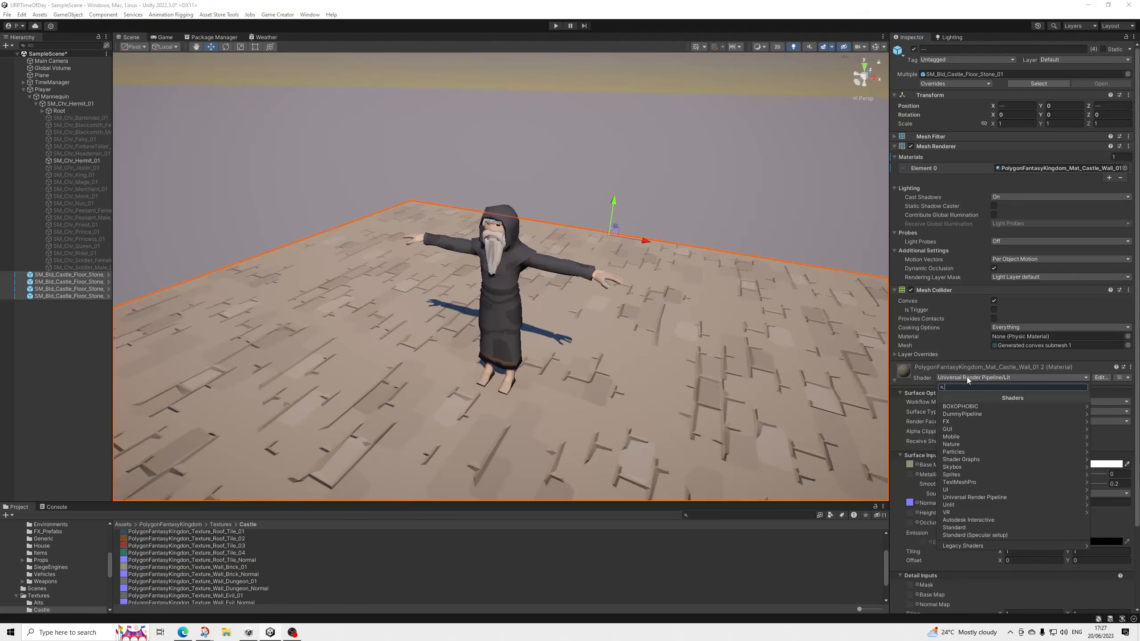
pyautogui.write('weat')
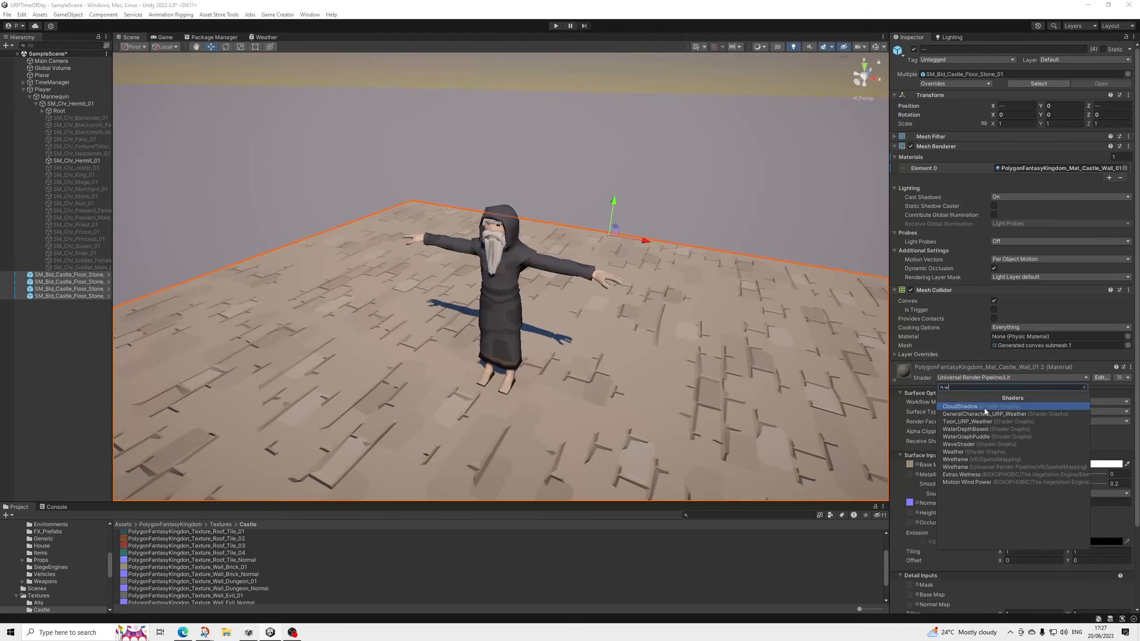
pyautogui.press('Down')
pyautogui.press('Down')
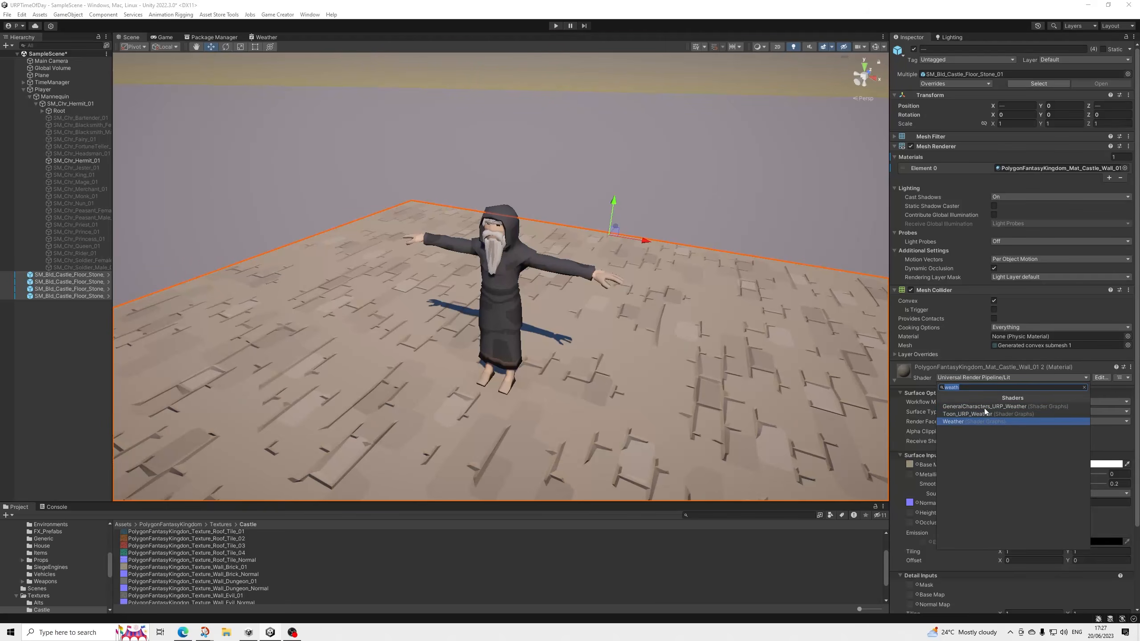
pyautogui.press('Return')
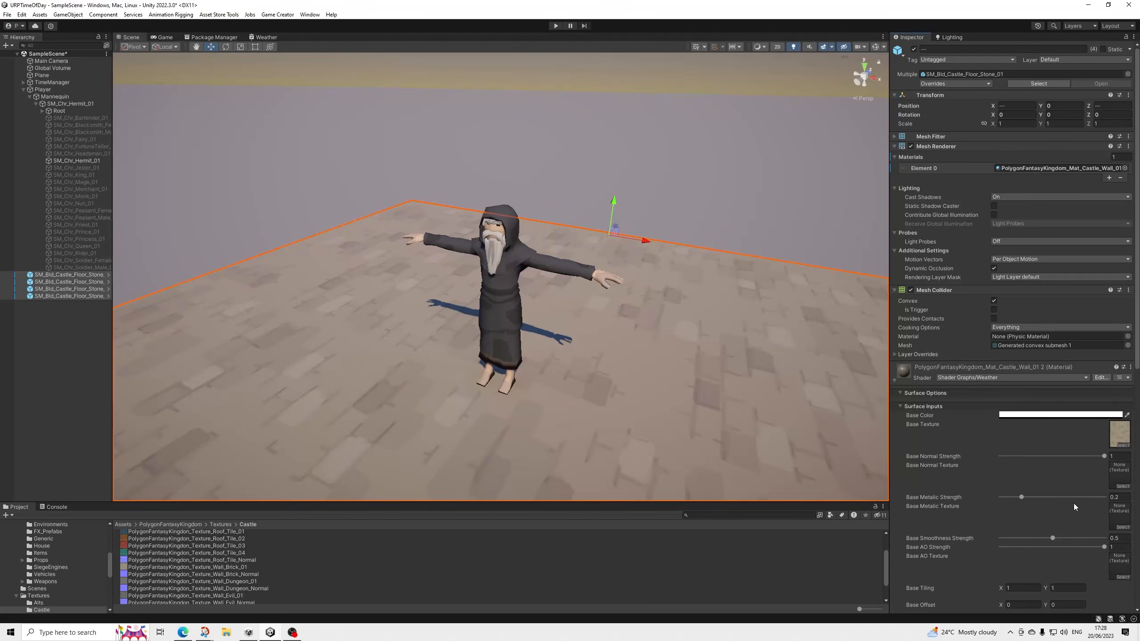
# Set the floor material's base smoothness strength to 0.2 and assign PolygonFantasyKingdom_Texture_Wall_Brick_Normal as its base normal texture.
pyautogui.scroll(-3, 618, 412)
pyautogui.moveTo(623, 384); pyautogui.dragTo(614, 333, button='middle')
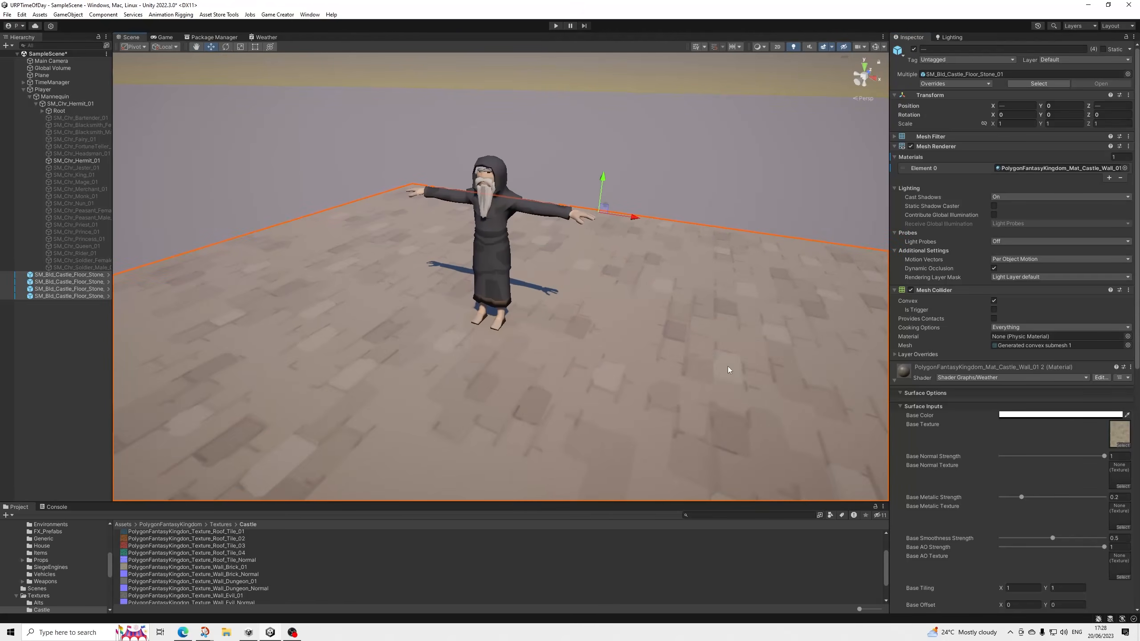
pyautogui.click(1122, 538)
pyautogui.write('0')
pyautogui.moveTo(251, 576); pyautogui.dragTo(1119, 473)
pyautogui.scroll(-4, 667, 371)
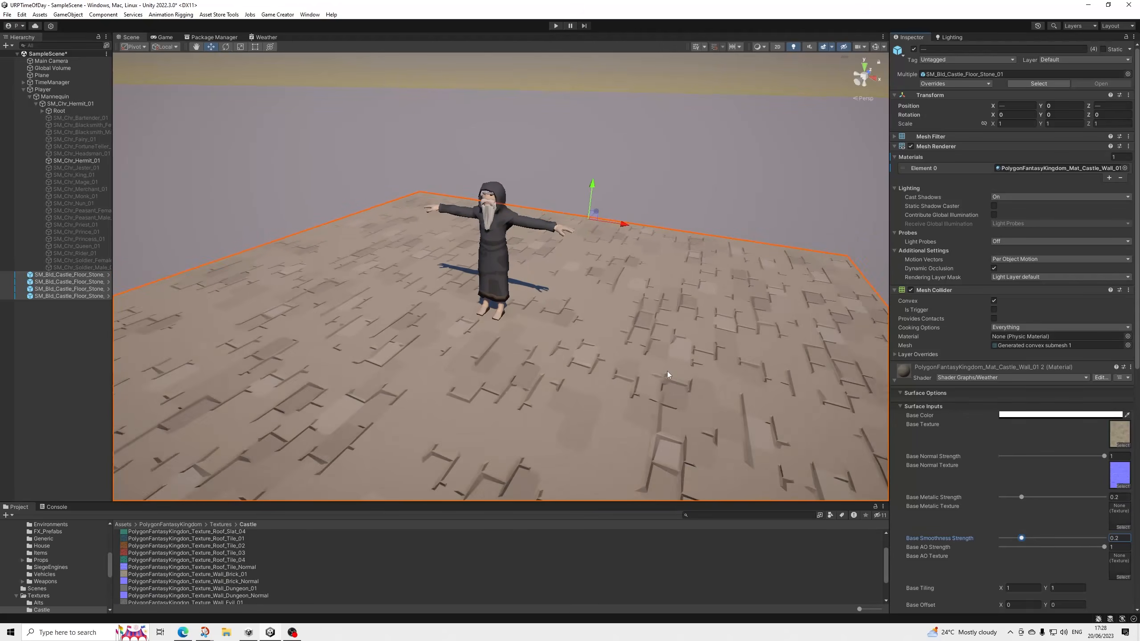
# Set the rain strength of the castle floor's weather material to 0.
pyautogui.scroll(4, 644, 334)
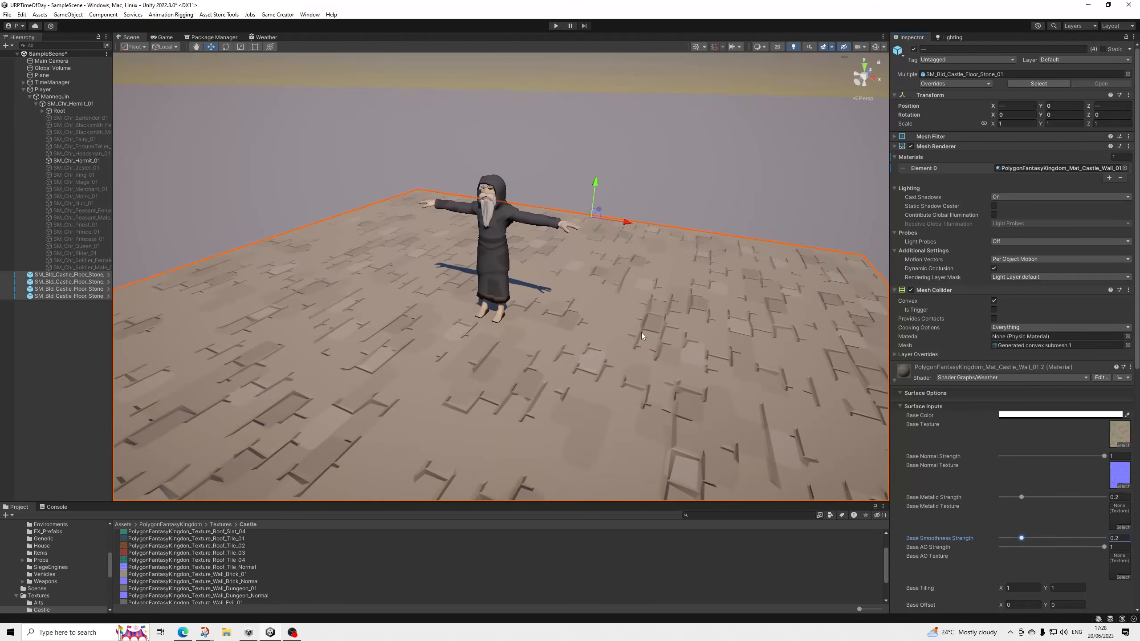
pyautogui.scroll(-4, 1003, 476)
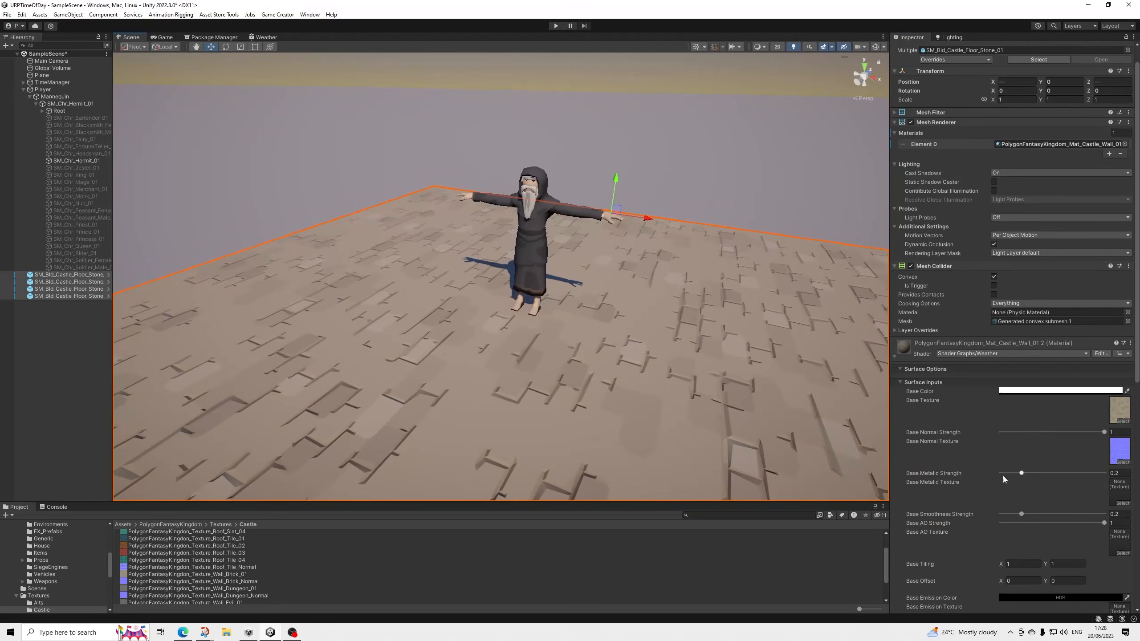
pyautogui.scroll(4, 1002, 475)
pyautogui.scroll(-10, 996, 459)
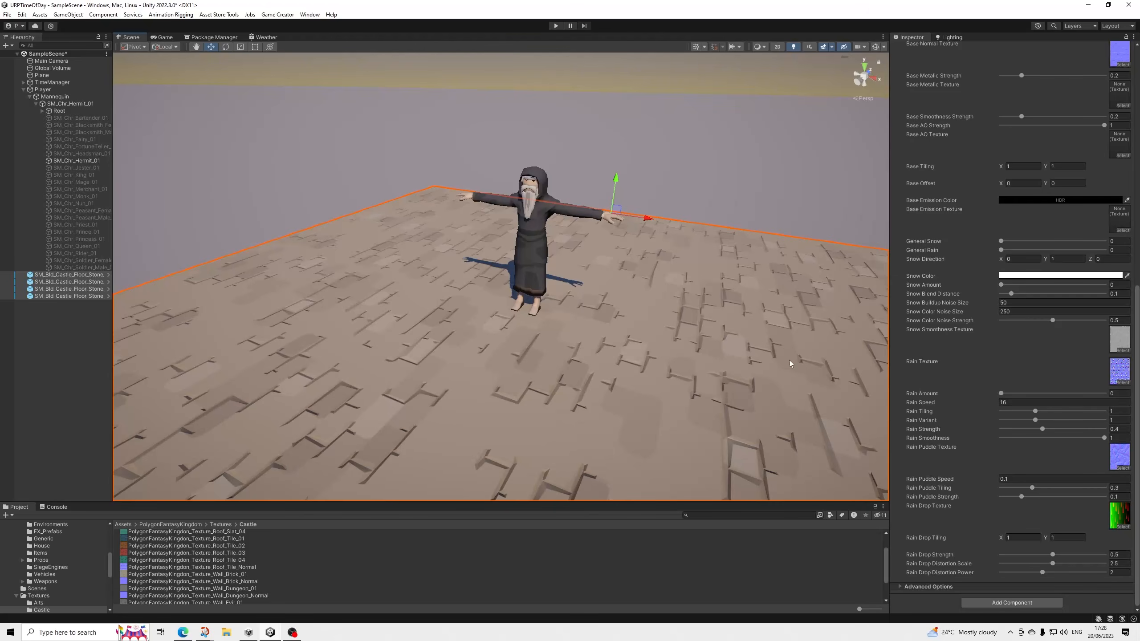
pyautogui.scroll(2, 729, 369)
pyautogui.scroll(-4, 722, 364)
pyautogui.moveTo(701, 362); pyautogui.dragTo(713, 397, button='middle')
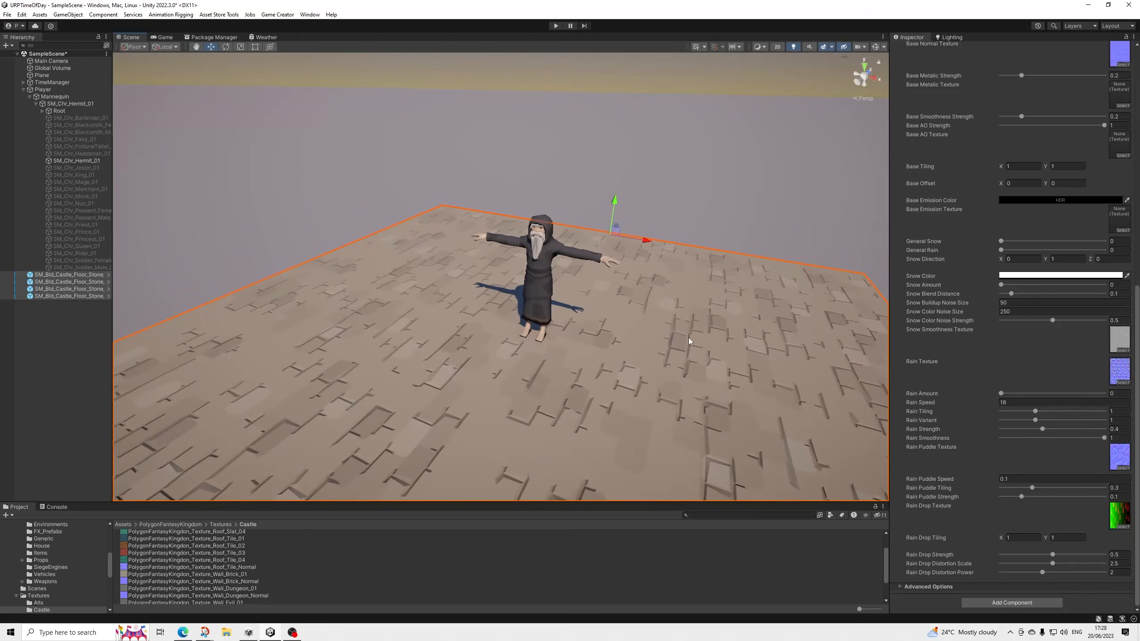
pyautogui.scroll(2, 689, 338)
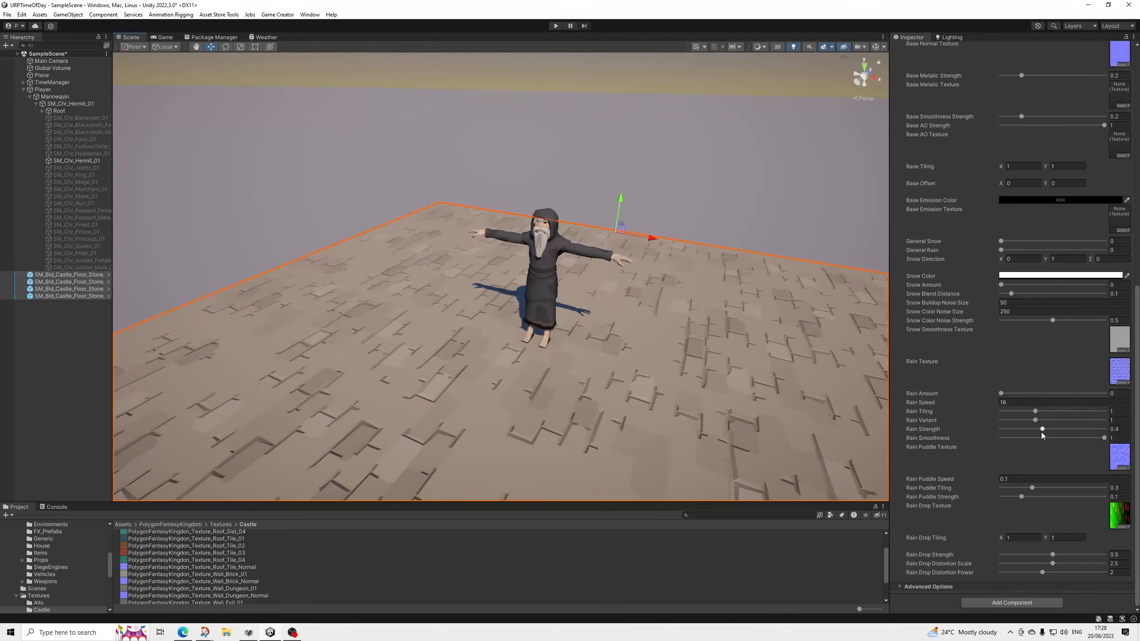
pyautogui.moveTo(1041, 430)
pyautogui.mouseDown()
pyautogui.moveTo(1000, 431)
pyautogui.moveTo(1028, 430)
pyautogui.mouseUp()
pyautogui.click(1119, 428)
# Assign Player as the Player Transform in the TimeManager's Weather System settings, and replace it with Main Camera.
pyautogui.click(29, 98)
pyautogui.click(24, 89)
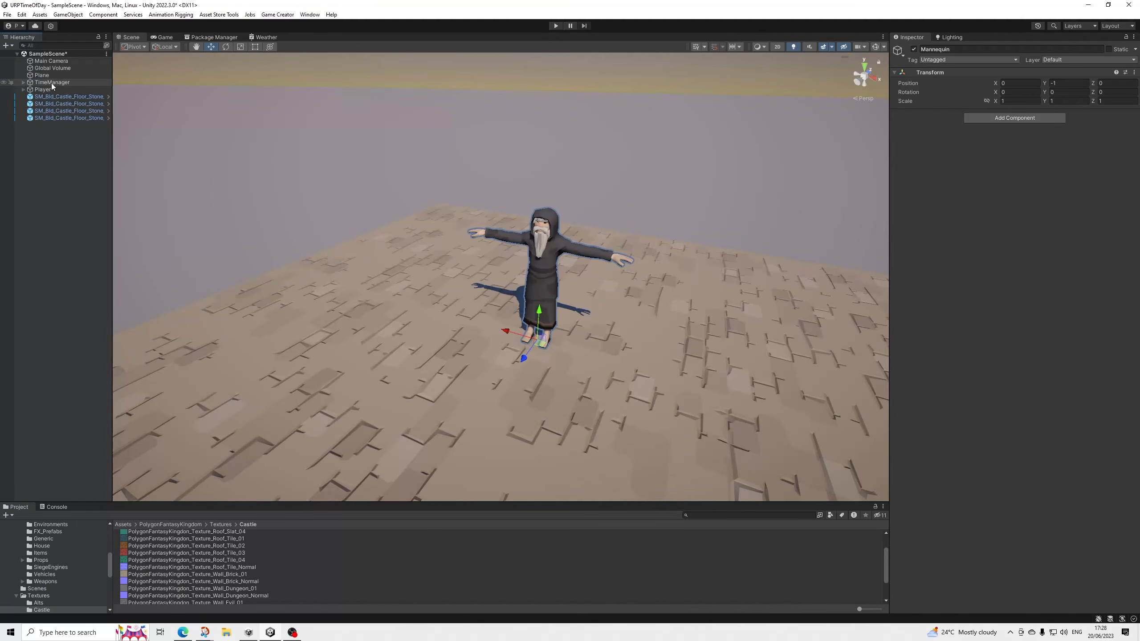
pyautogui.click(51, 83)
pyautogui.click(924, 363)
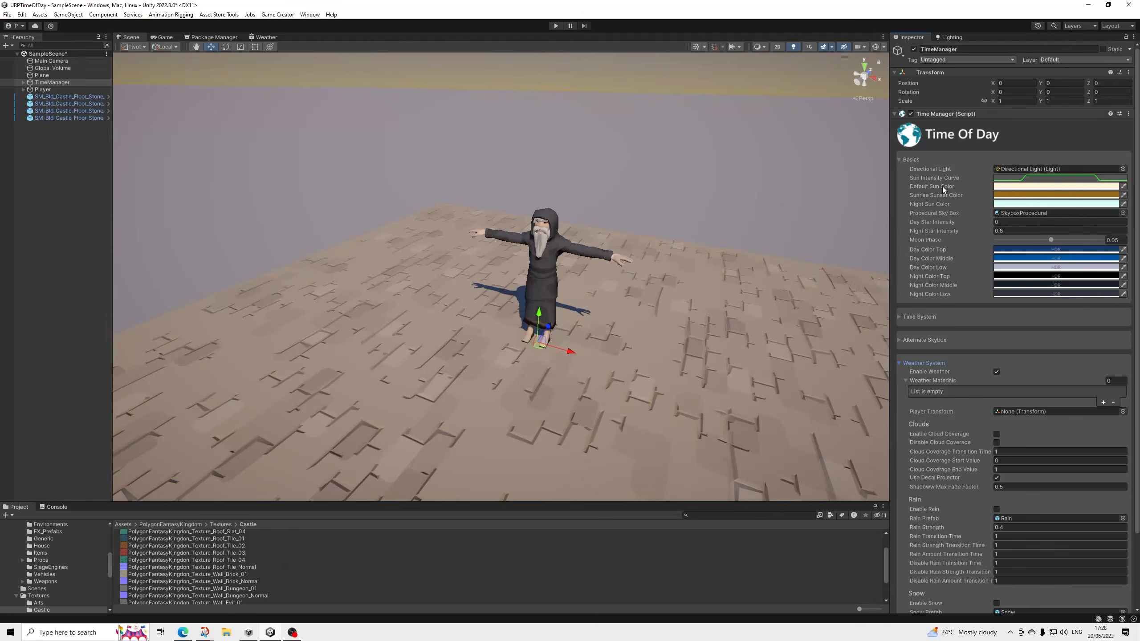
pyautogui.click(939, 159)
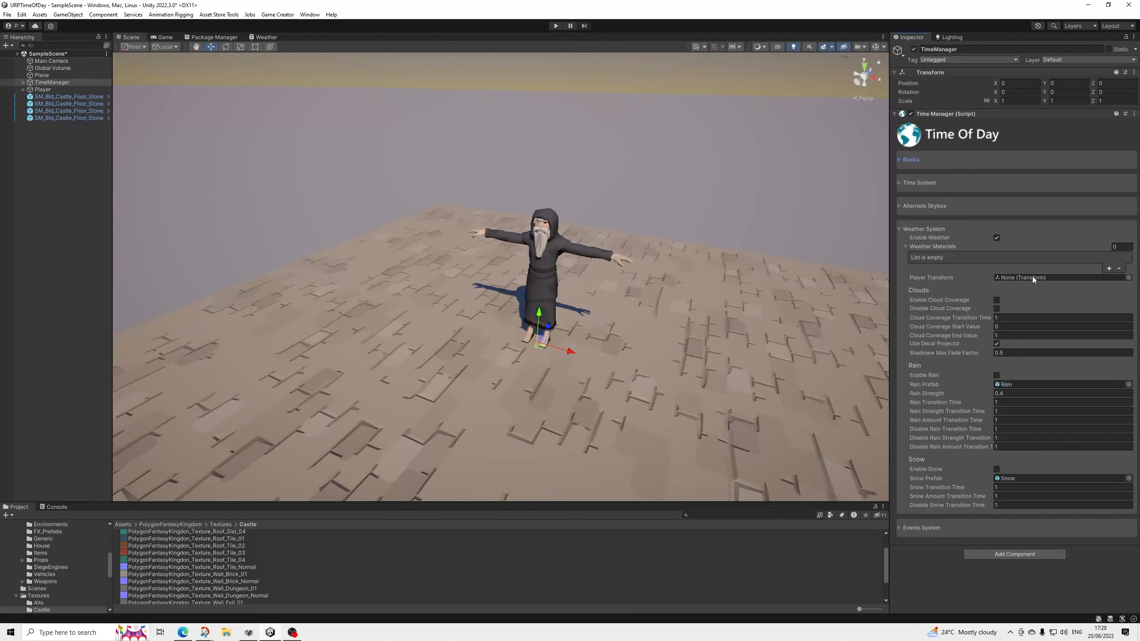
pyautogui.moveTo(59, 90); pyautogui.dragTo(1050, 279)
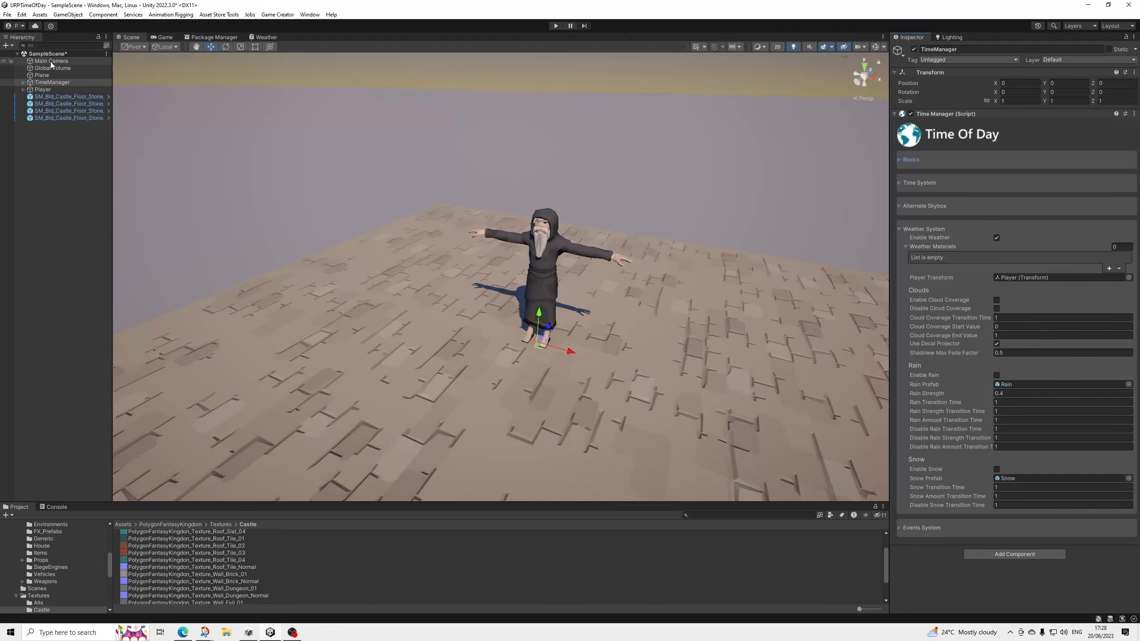
pyautogui.moveTo(51, 65); pyautogui.dragTo(1037, 280)
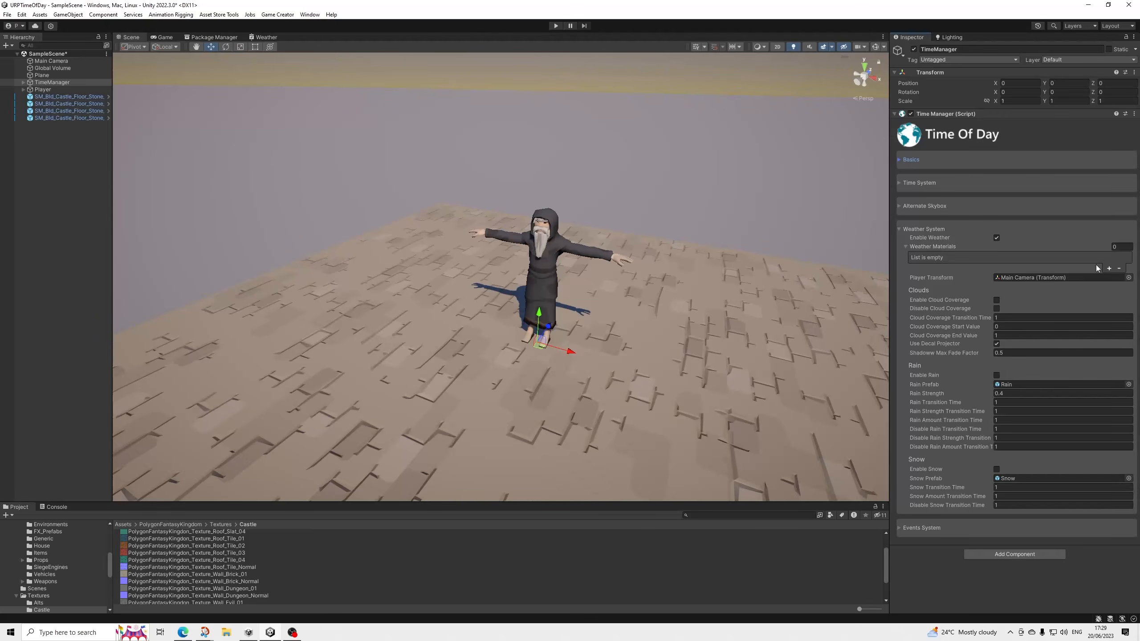
# Add two Weather Materials entries to the TimeManager and assign PolygonFantasyKingdom_Mat_Castle_Wall_01 2 to Element 0.
pyautogui.click(1109, 268)
pyautogui.click(1109, 268)
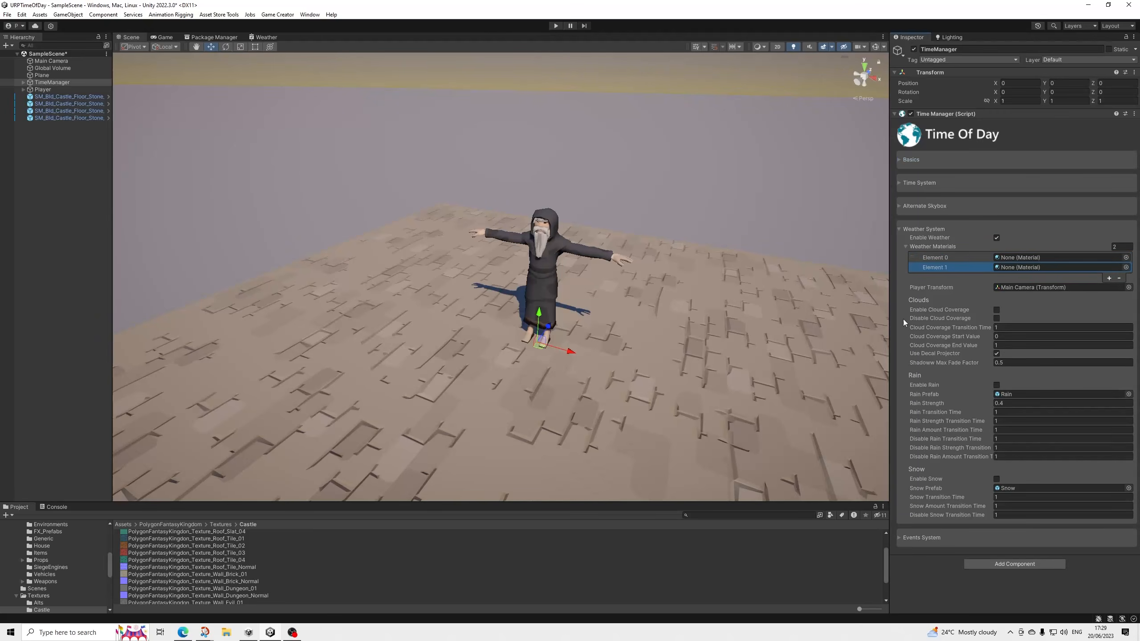
pyautogui.scroll(-2, 67, 570)
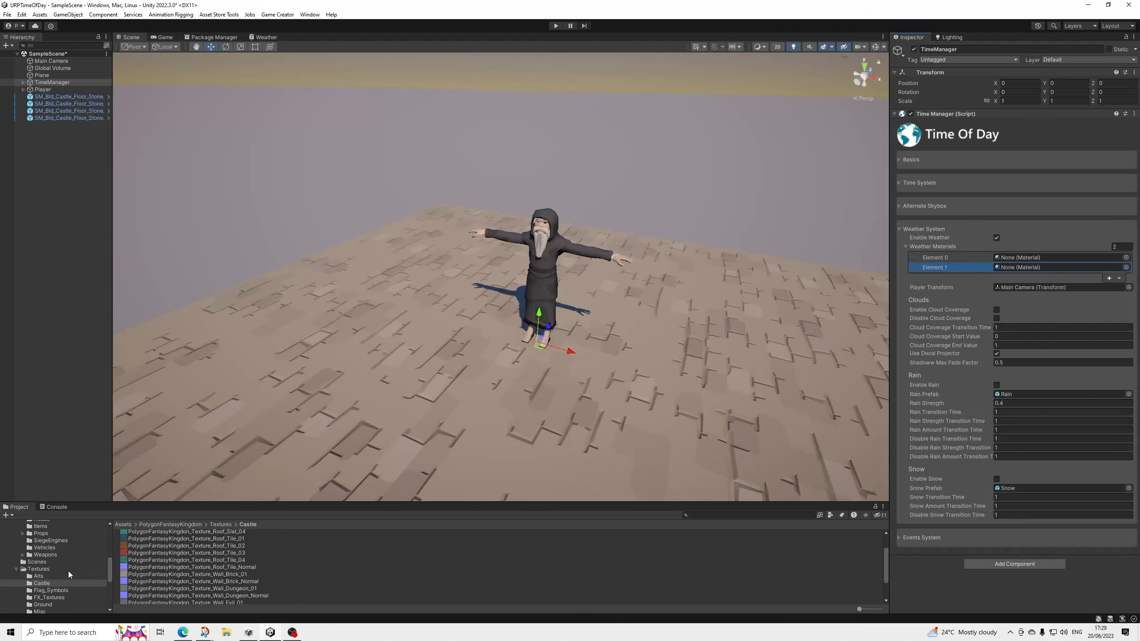
pyautogui.scroll(2, 36, 579)
pyautogui.click(16, 595)
pyautogui.scroll(3, 60, 583)
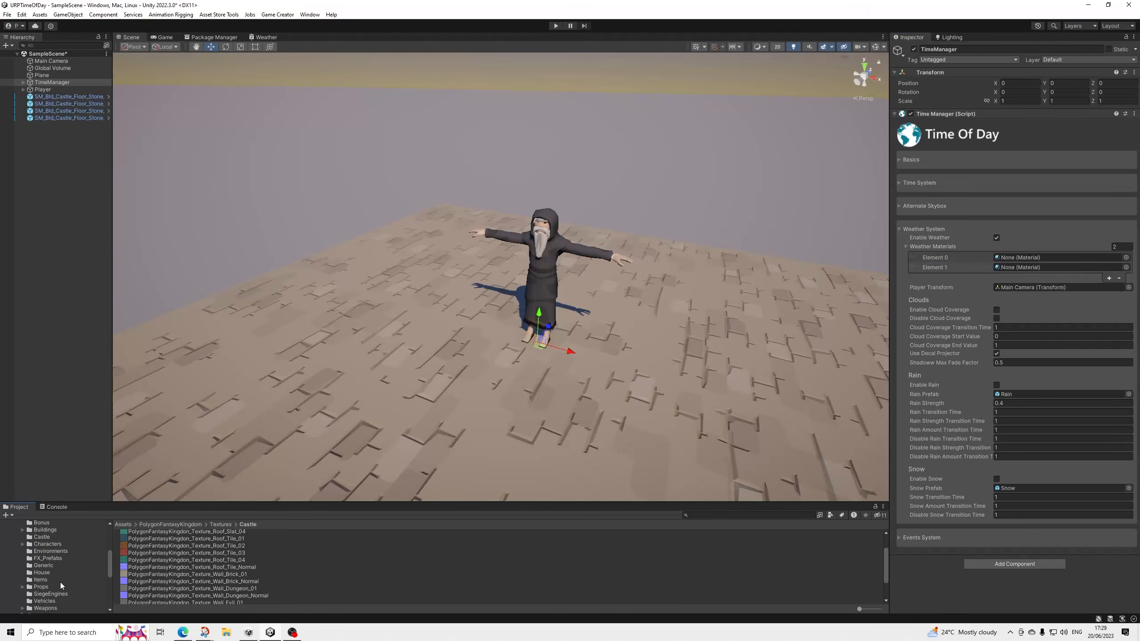
pyautogui.scroll(2, 49, 577)
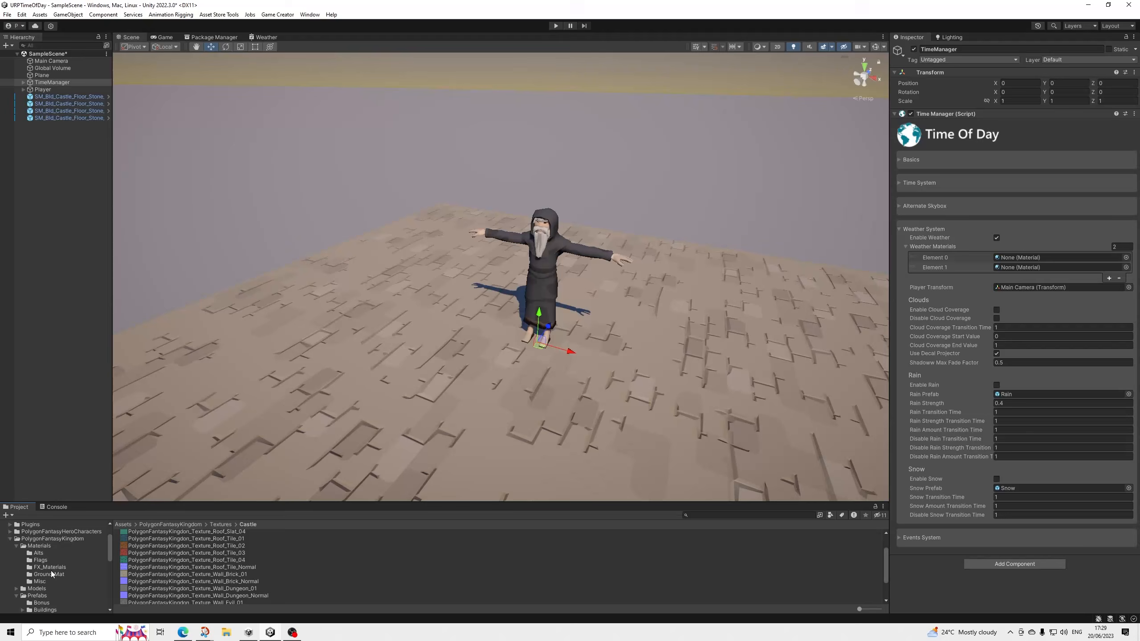
pyautogui.click(42, 544)
pyautogui.scroll(-2, 216, 576)
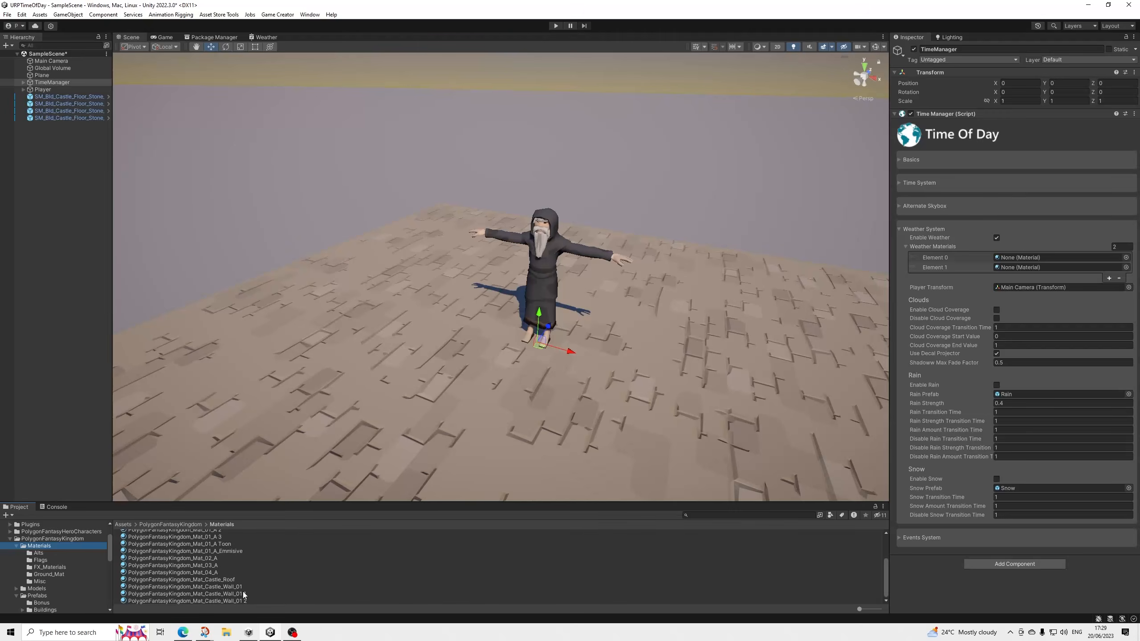
pyautogui.moveTo(238, 604); pyautogui.dragTo(1024, 257)
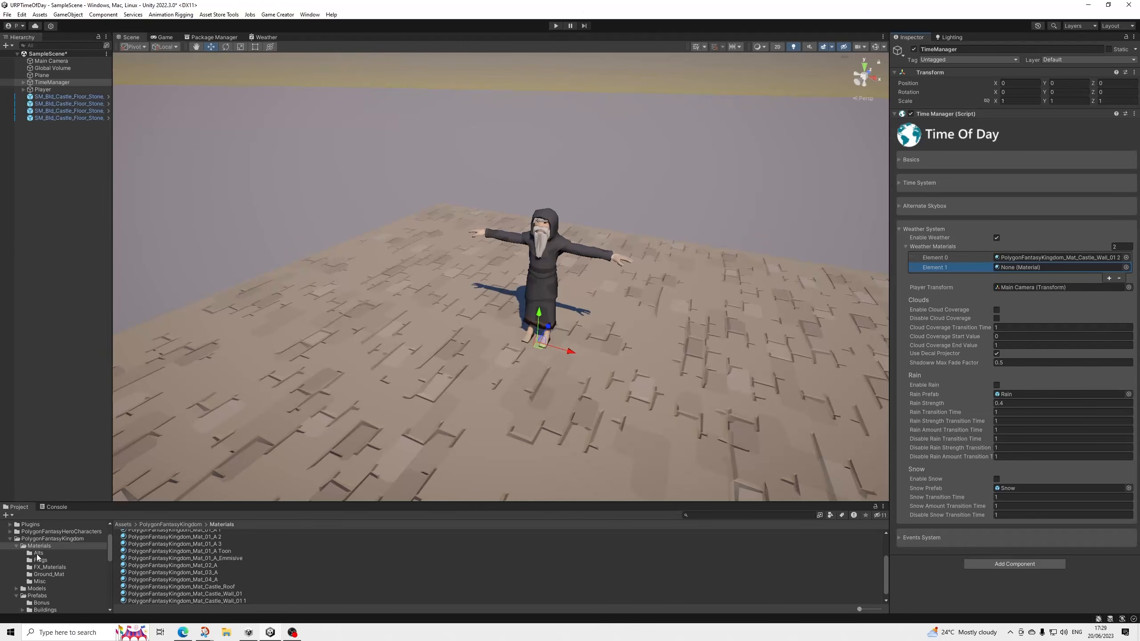
# Assign the material PolygonFantasyKingdom_Mat_01_A 3 to Element 1 of the TimeManager's Weather Materials.
pyautogui.scroll(-3, 45, 556)
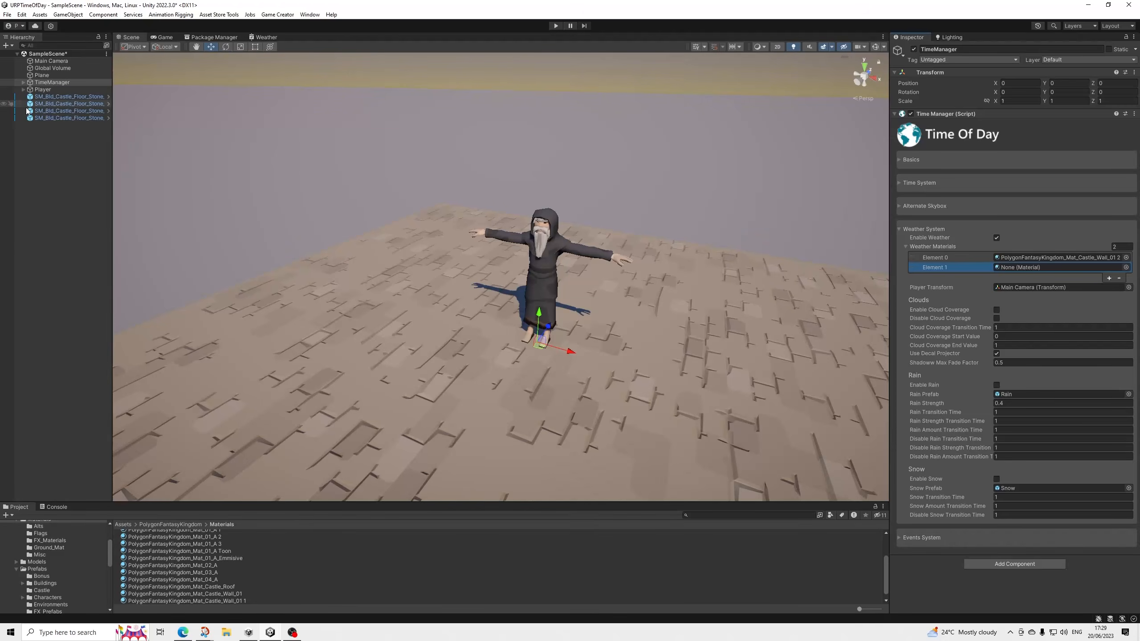
pyautogui.scroll(-3, 56, 564)
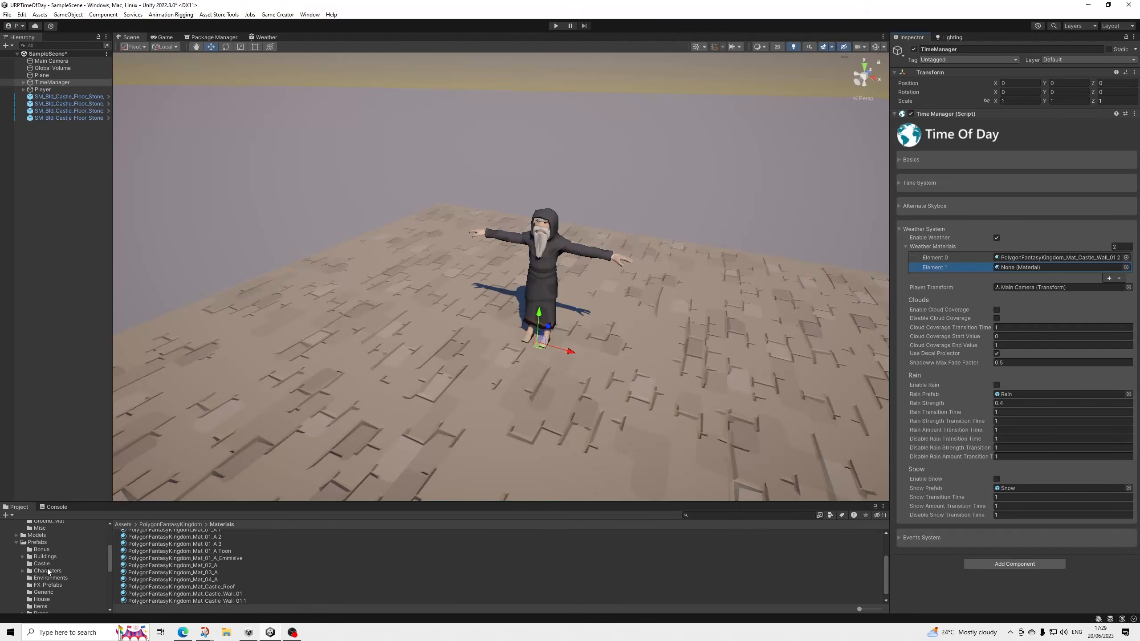
pyautogui.scroll(5, 55, 559)
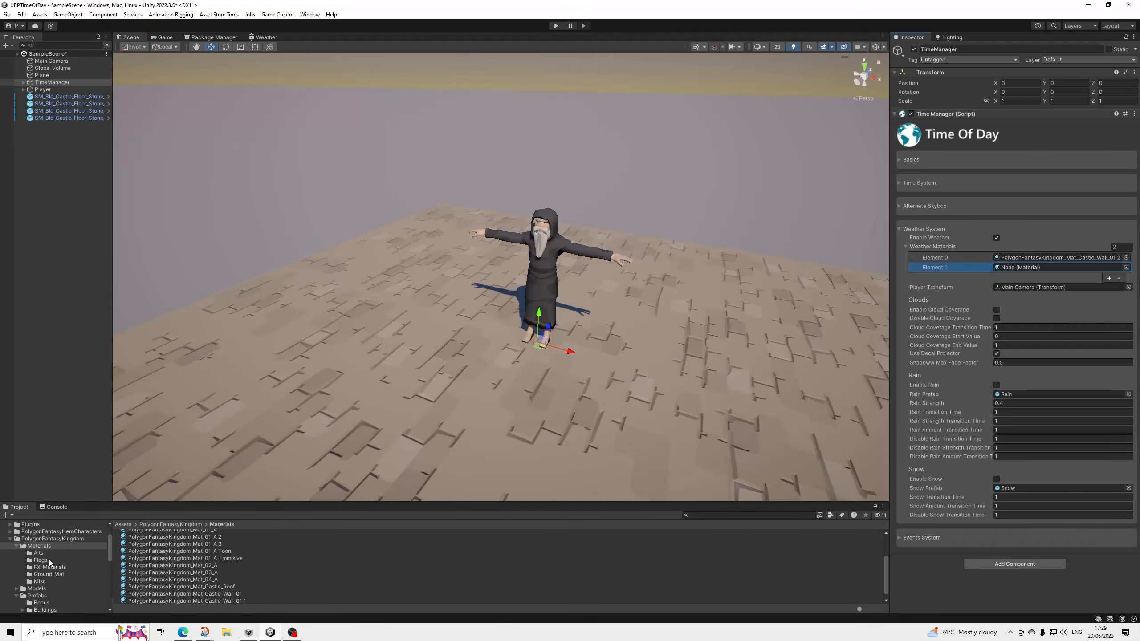
pyautogui.scroll(3, 199, 574)
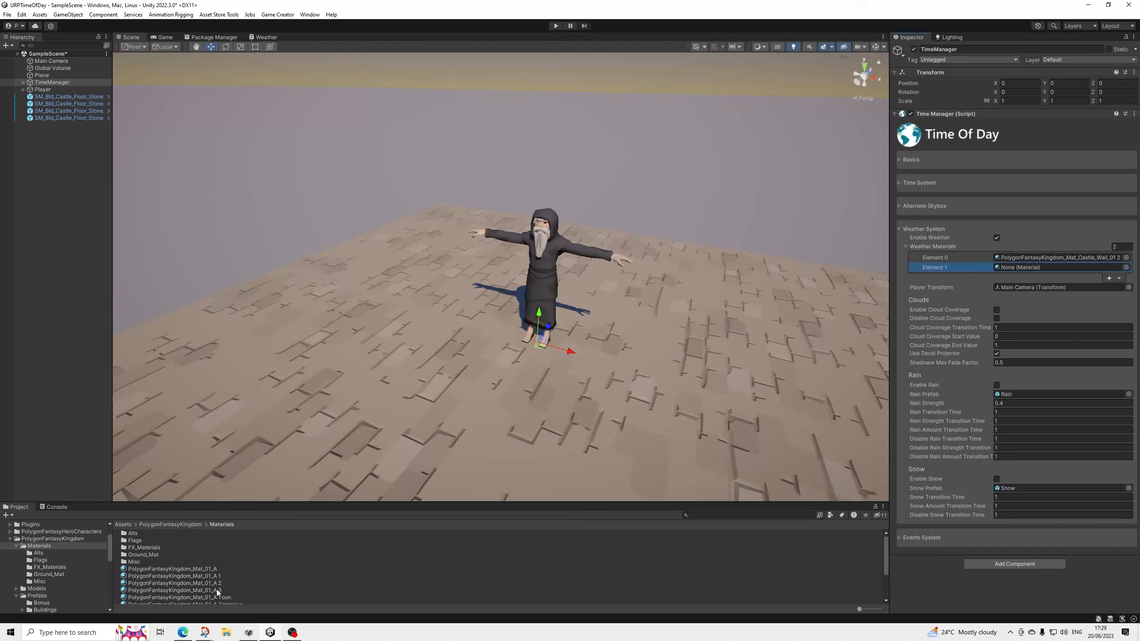
pyautogui.moveTo(212, 591); pyautogui.dragTo(1019, 266)
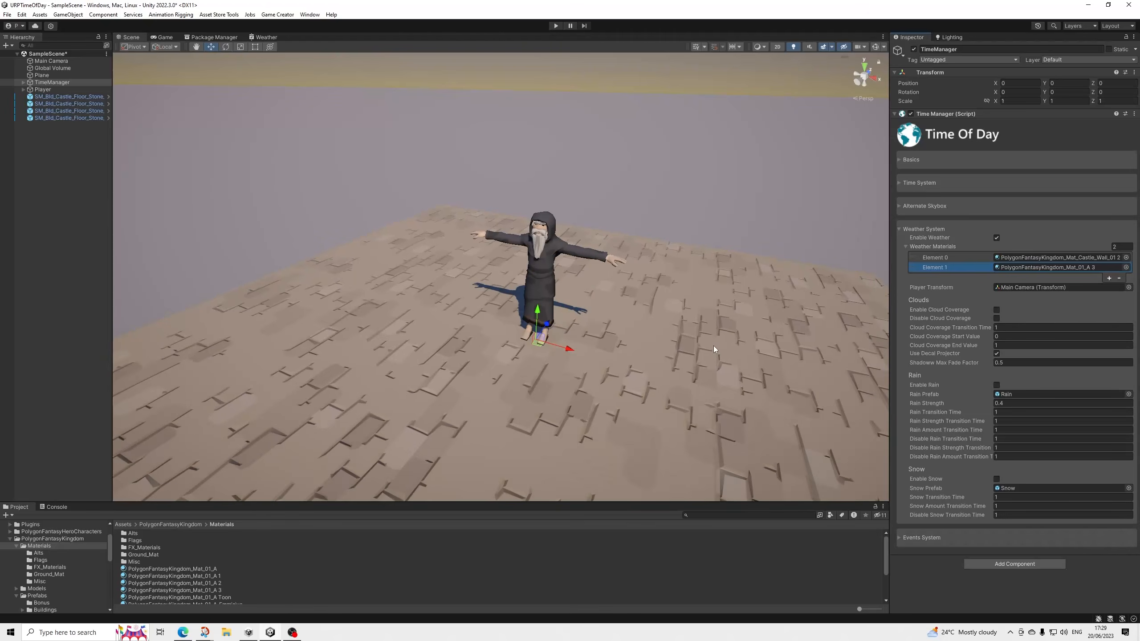
# Save the scene and start play mode.
pyautogui.click(8, 15)
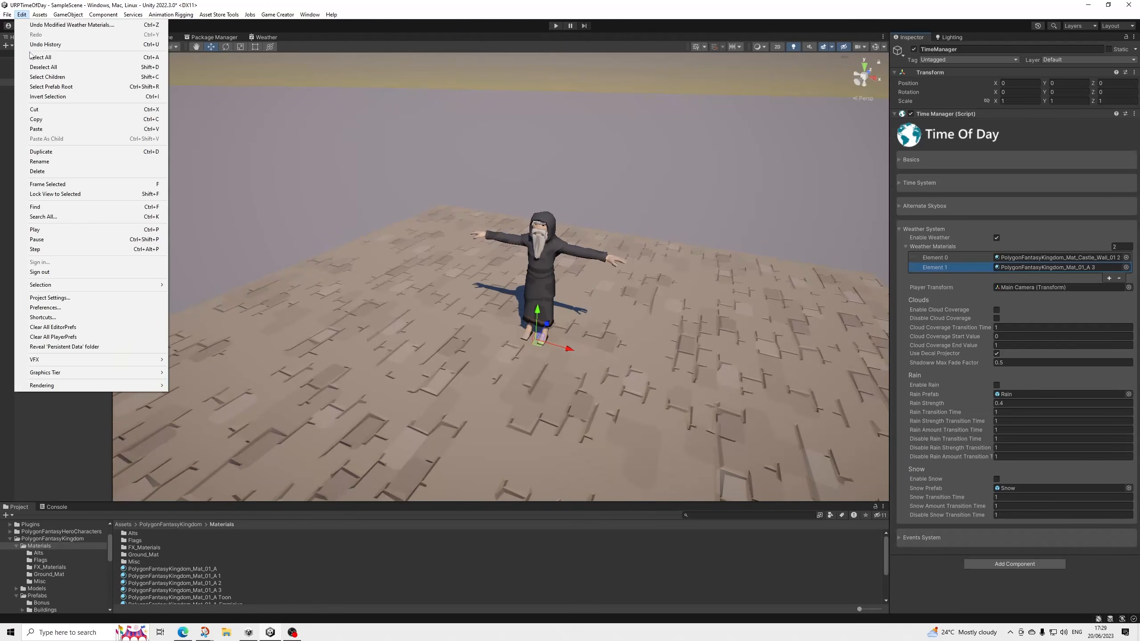
pyautogui.click(26, 57)
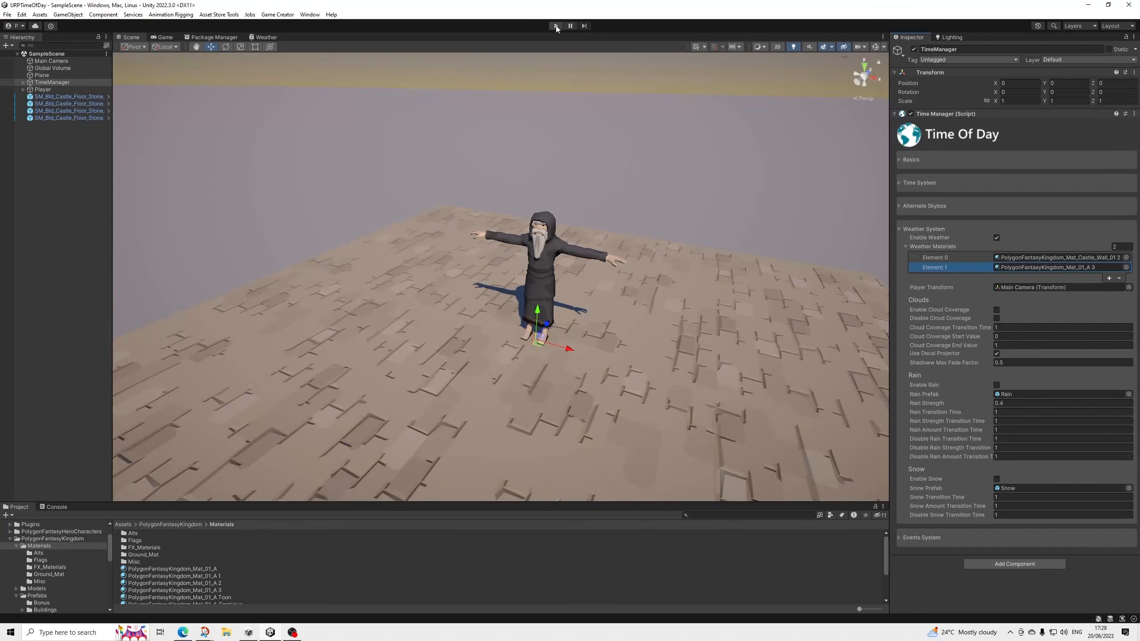
pyautogui.click(556, 25)
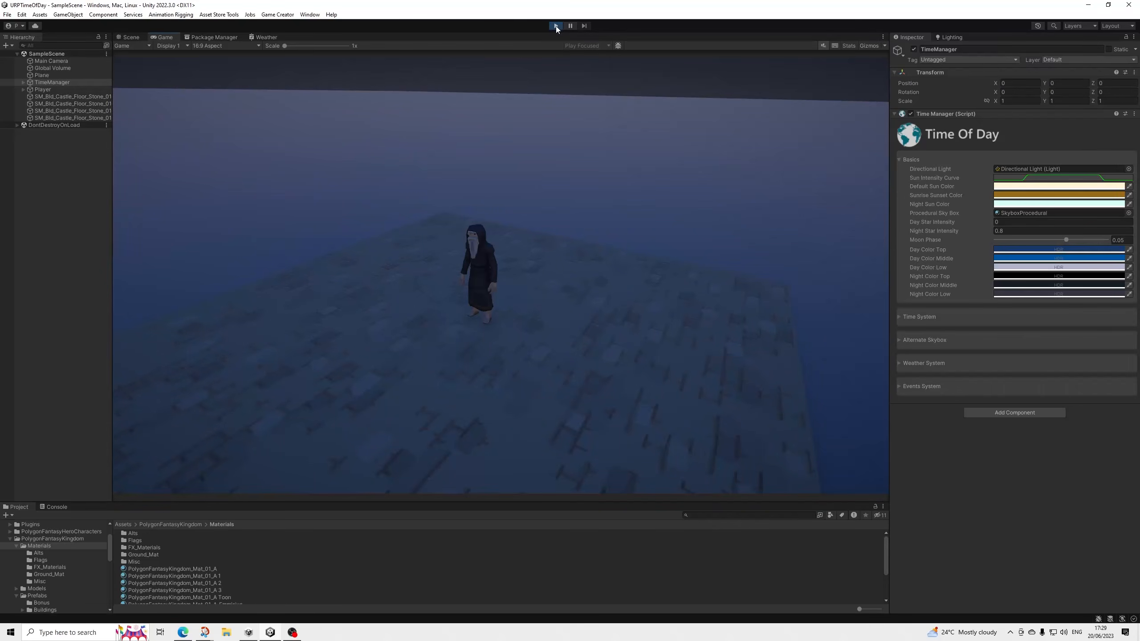
# Look up at the sky in the Scene view and test the TimeManager's cloud coverage by enabling and disabling it.
pyautogui.click(136, 39)
pyautogui.keyDown('alt'); pyautogui.moveTo(559, 246); pyautogui.dragTo(572, 208); pyautogui.keyUp('alt')
pyautogui.keyDown('alt'); pyautogui.moveTo(586, 404); pyautogui.dragTo(226, 293); pyautogui.keyUp('alt')
pyautogui.keyDown('alt'); pyautogui.moveTo(468, 195); pyautogui.dragTo(531, 257); pyautogui.keyUp('alt')
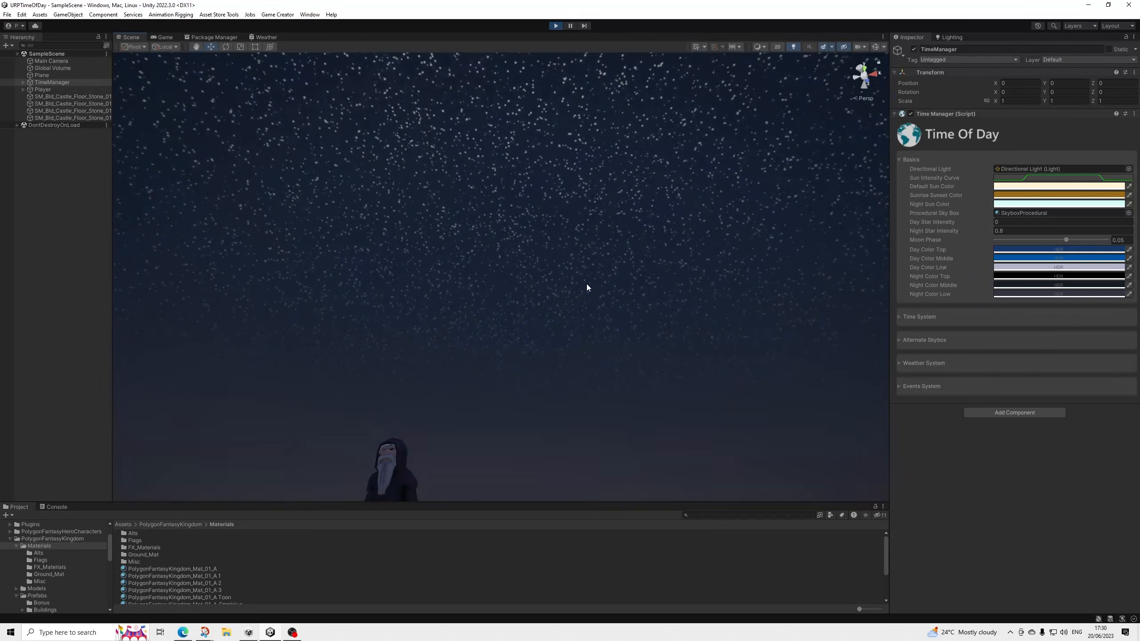
pyautogui.click(941, 363)
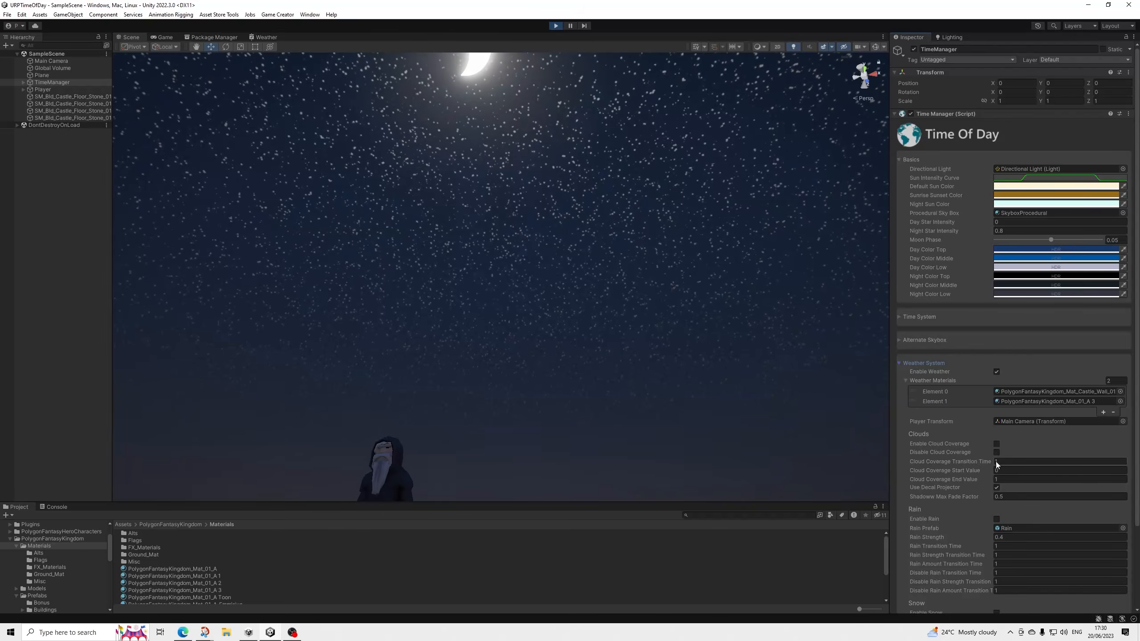
pyautogui.click(997, 444)
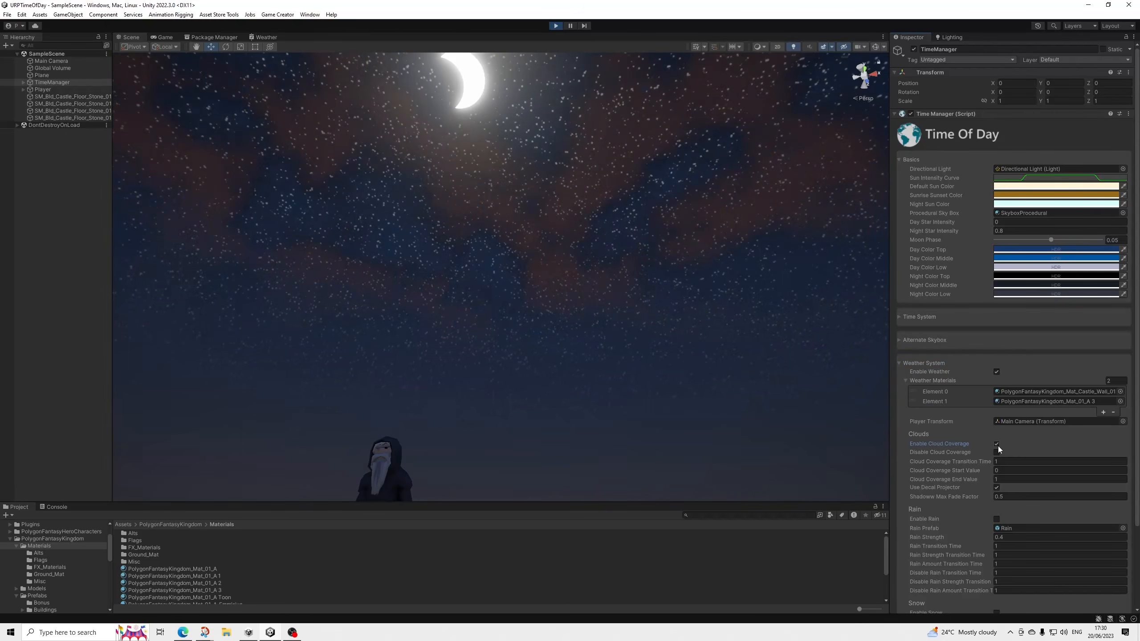
pyautogui.click(996, 453)
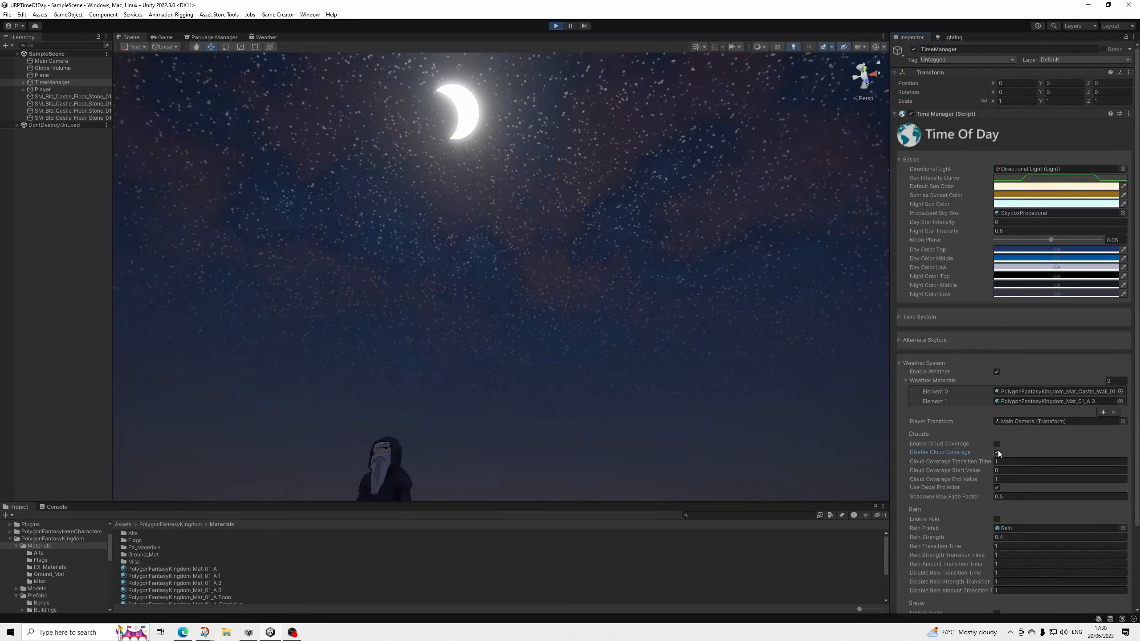
# Turn off Use Decal Projector in the weather system's Clouds settings and return to the Game view.
pyautogui.moveTo(680, 285); pyautogui.dragTo(599, 346, button='right')
pyautogui.moveTo(551, 385); pyautogui.dragTo(623, 286, button='middle')
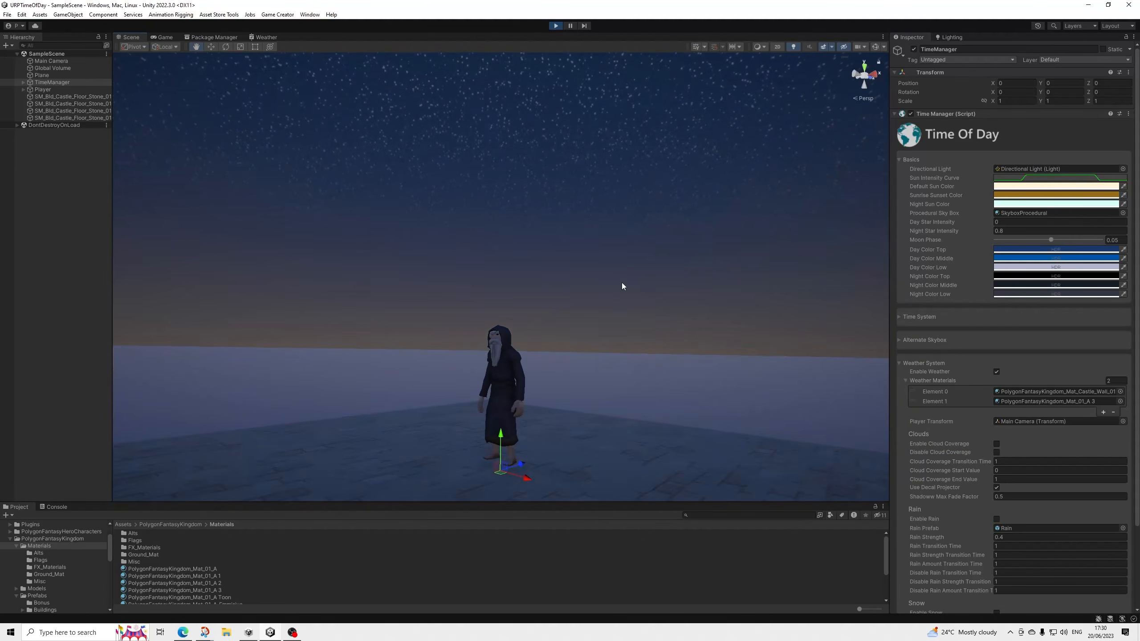
pyautogui.keyDown('alt'); pyautogui.moveTo(664, 327); pyautogui.dragTo(661, 388); pyautogui.keyUp('alt')
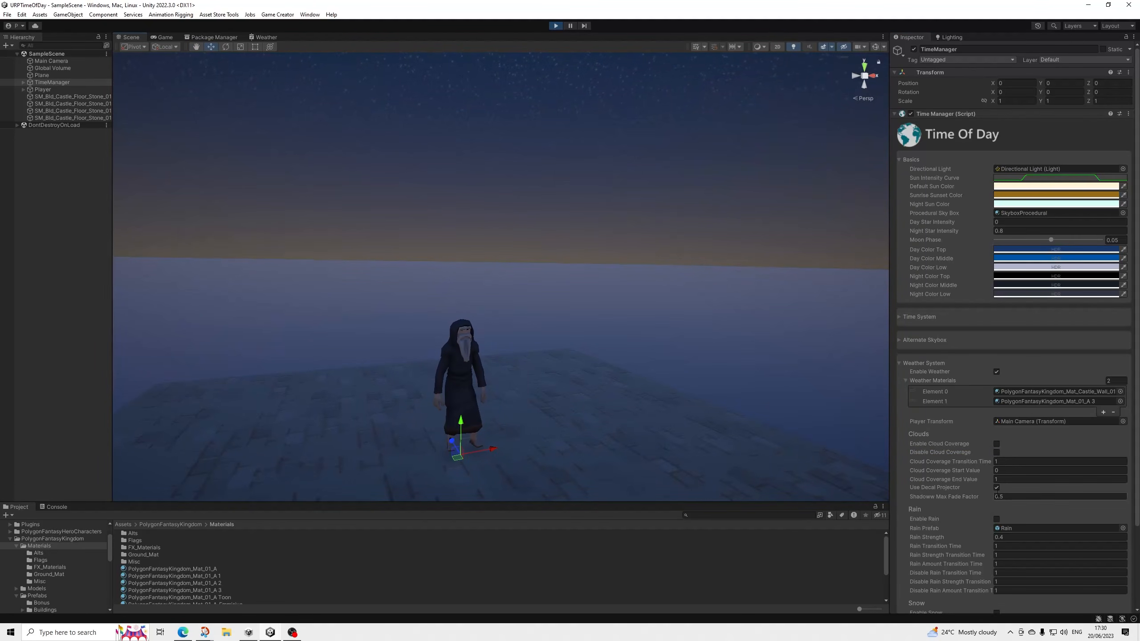
pyautogui.click(997, 488)
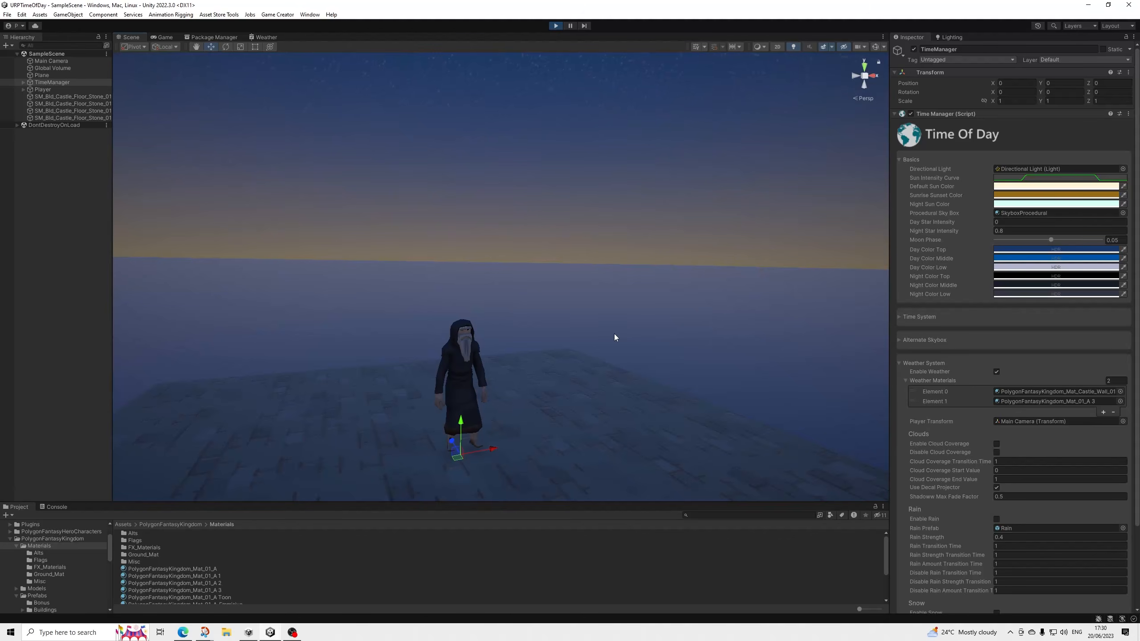
pyautogui.keyDown('alt'); pyautogui.moveTo(545, 324); pyautogui.dragTo(653, 268); pyautogui.keyUp('alt')
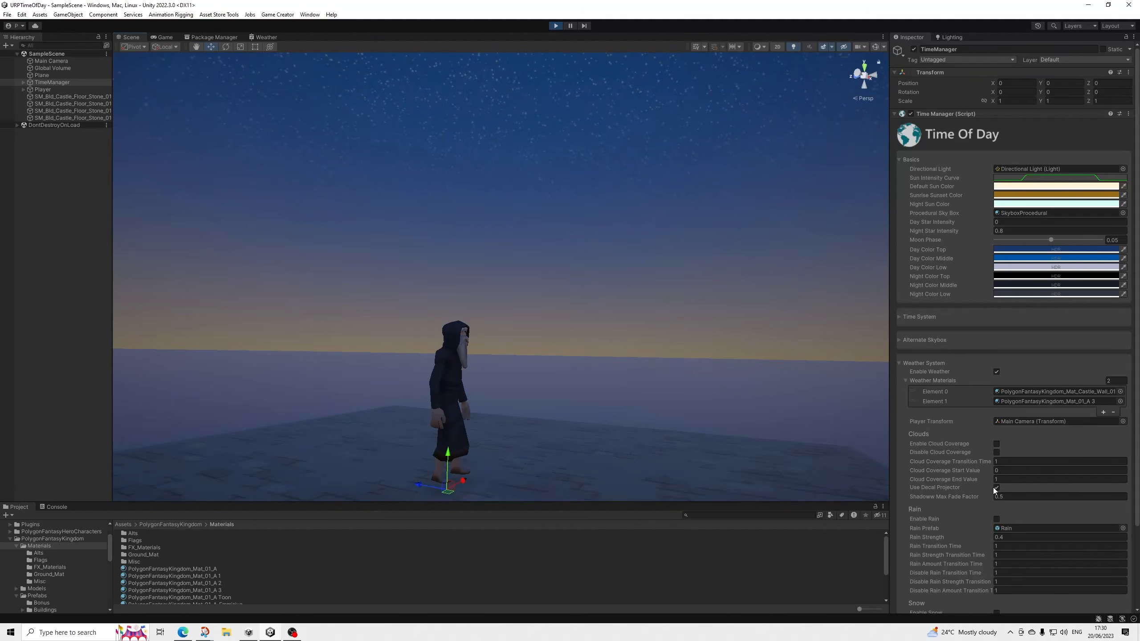
pyautogui.keyDown('alt'); pyautogui.moveTo(697, 346); pyautogui.dragTo(566, 346); pyautogui.keyUp('alt')
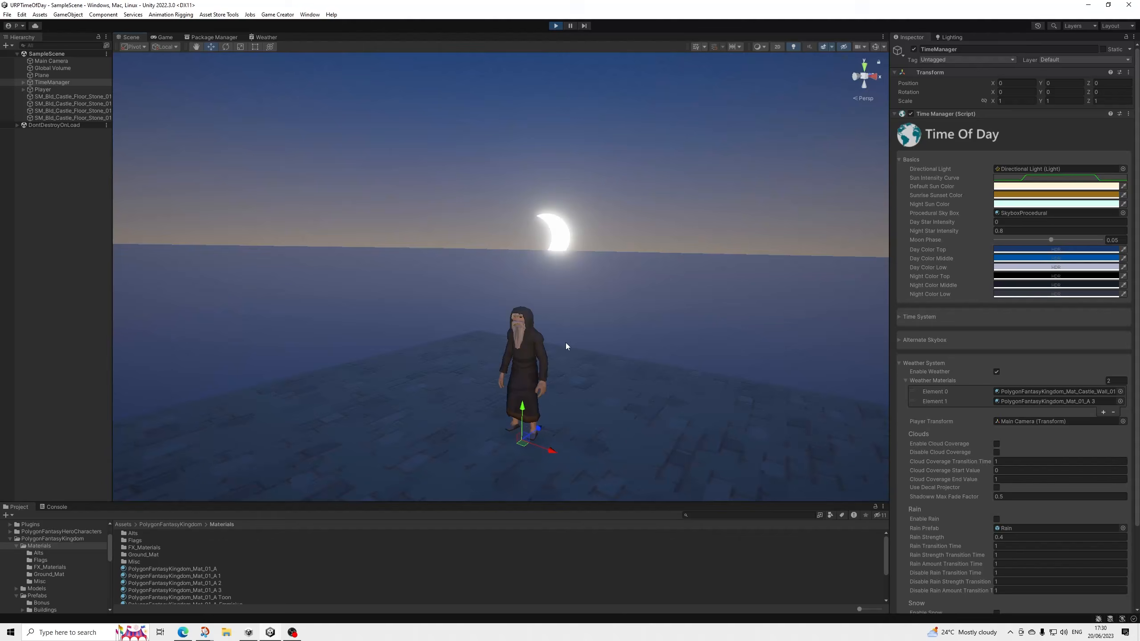
pyautogui.click(924, 363)
pyautogui.click(163, 37)
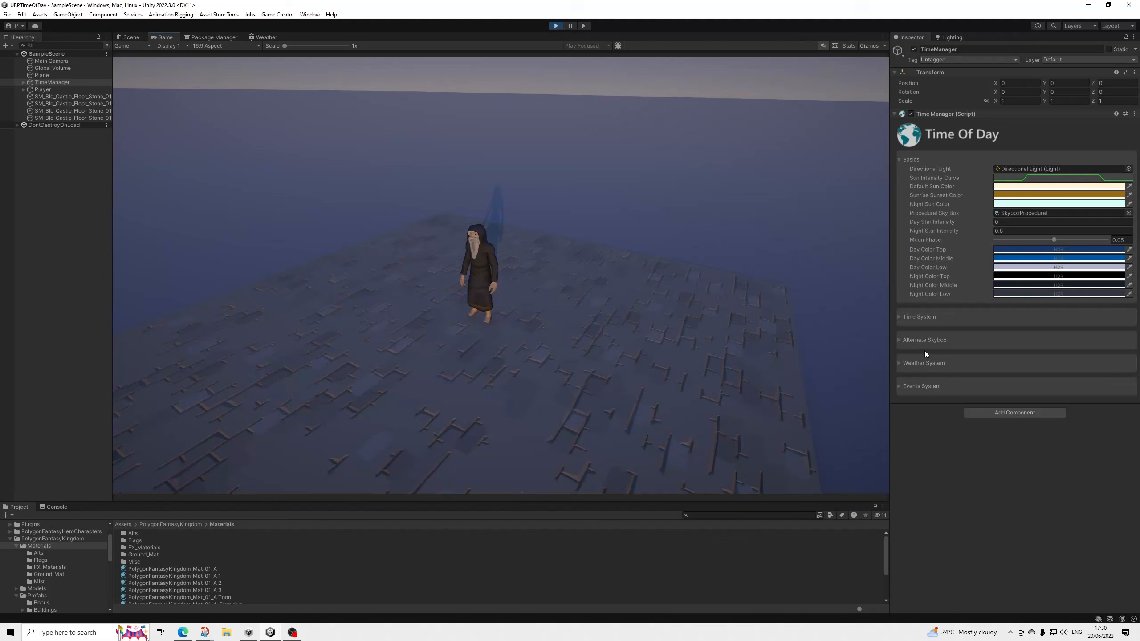
# Test the TimeManager's rain by enabling and disabling it in the Weather System settings.
pyautogui.click(924, 364)
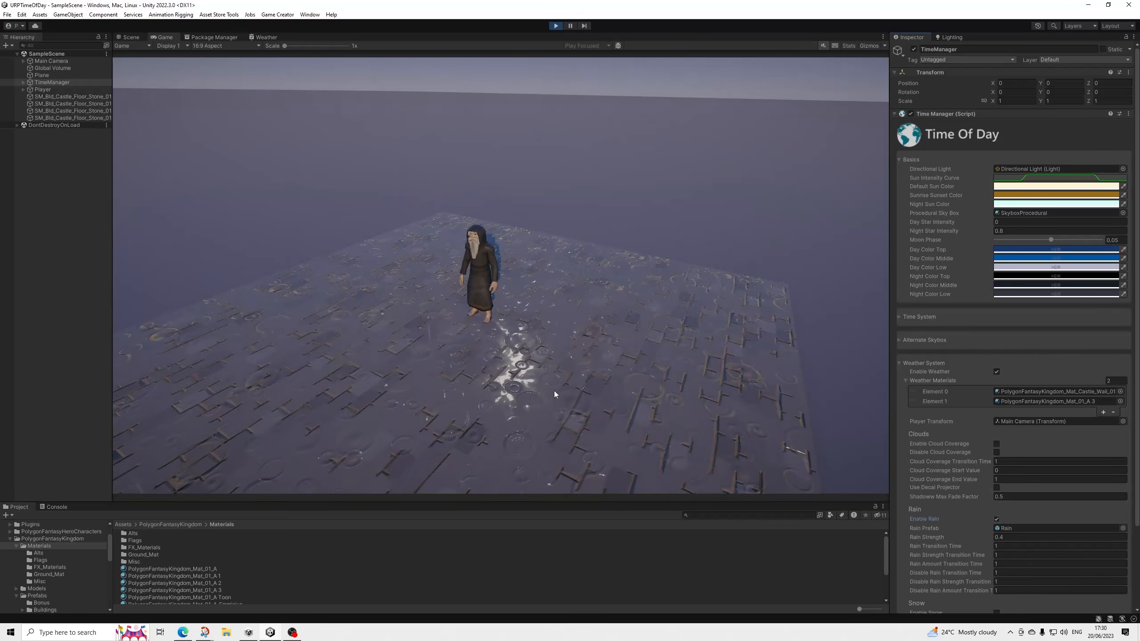
pyautogui.click(996, 519)
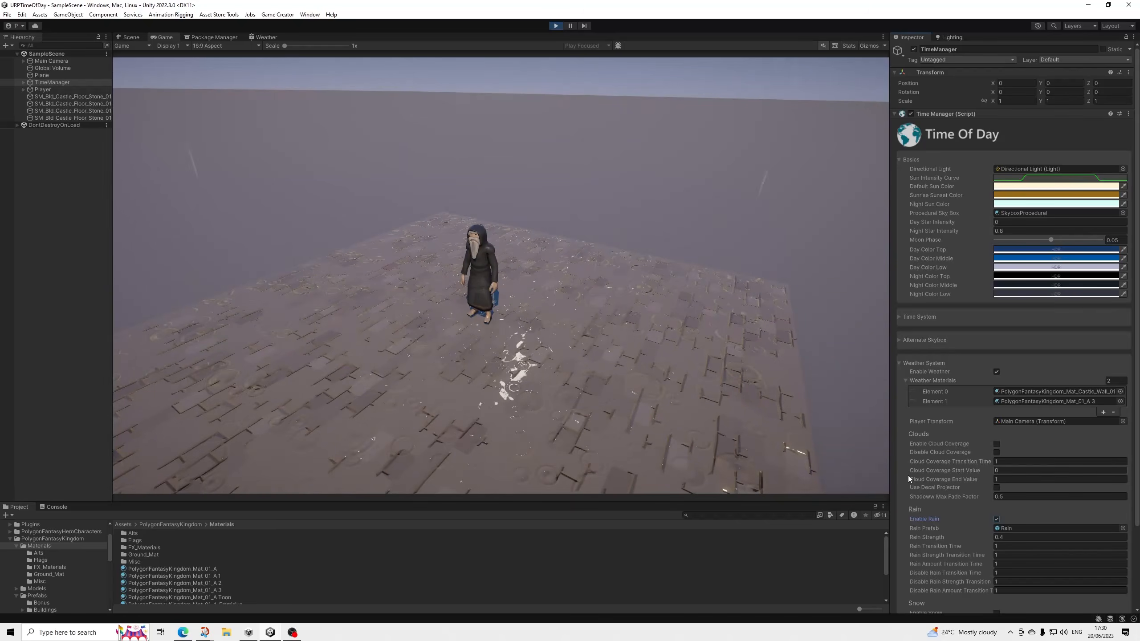
pyautogui.click(997, 520)
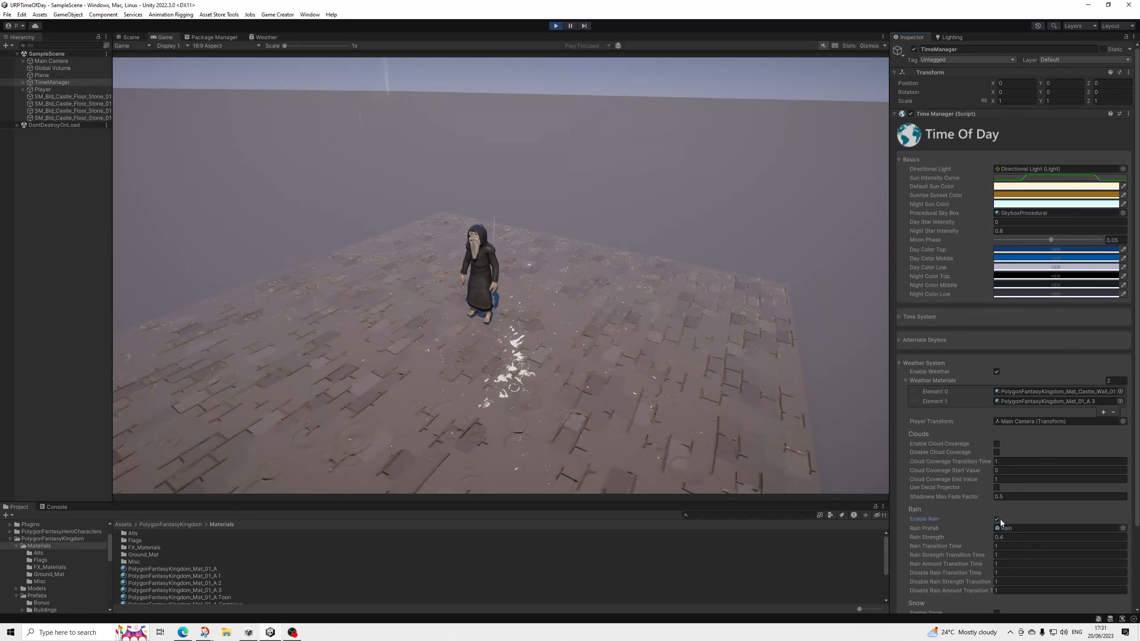
# Enable snow in the Weather System settings and run the character around the stone floor in the Game view.
pyautogui.scroll(-4, 1017, 520)
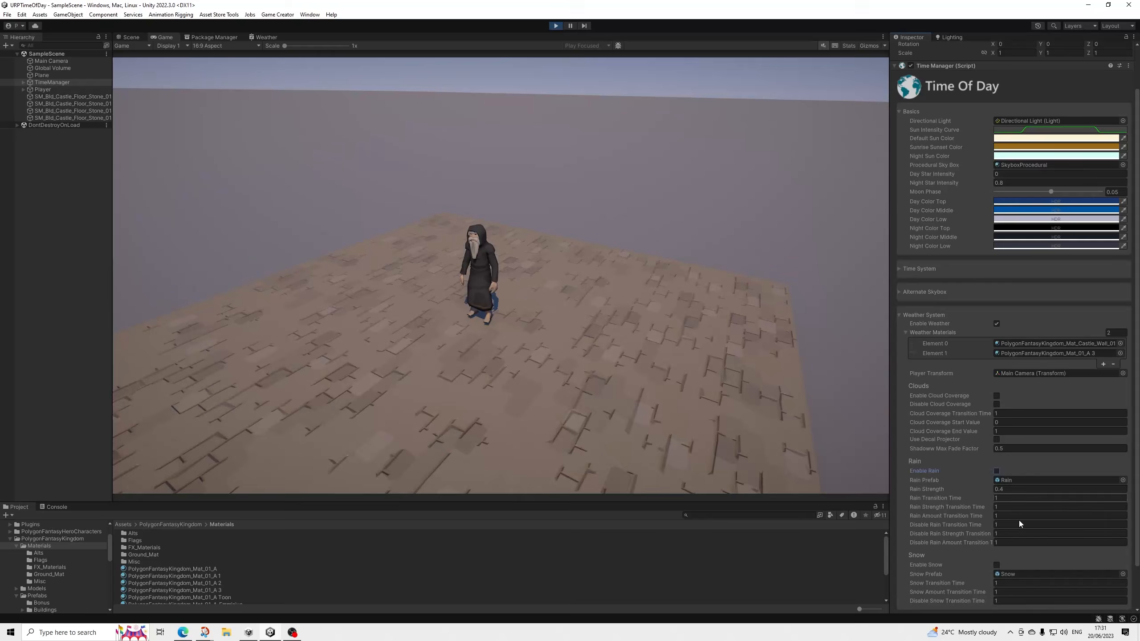
pyautogui.click(996, 518)
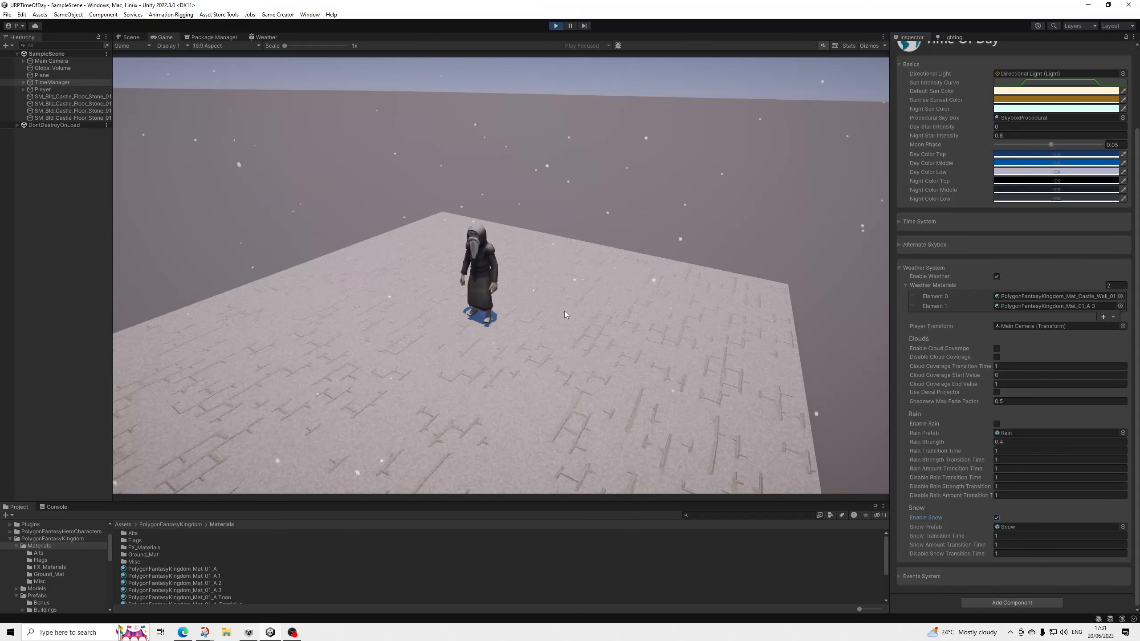
pyautogui.press('s')
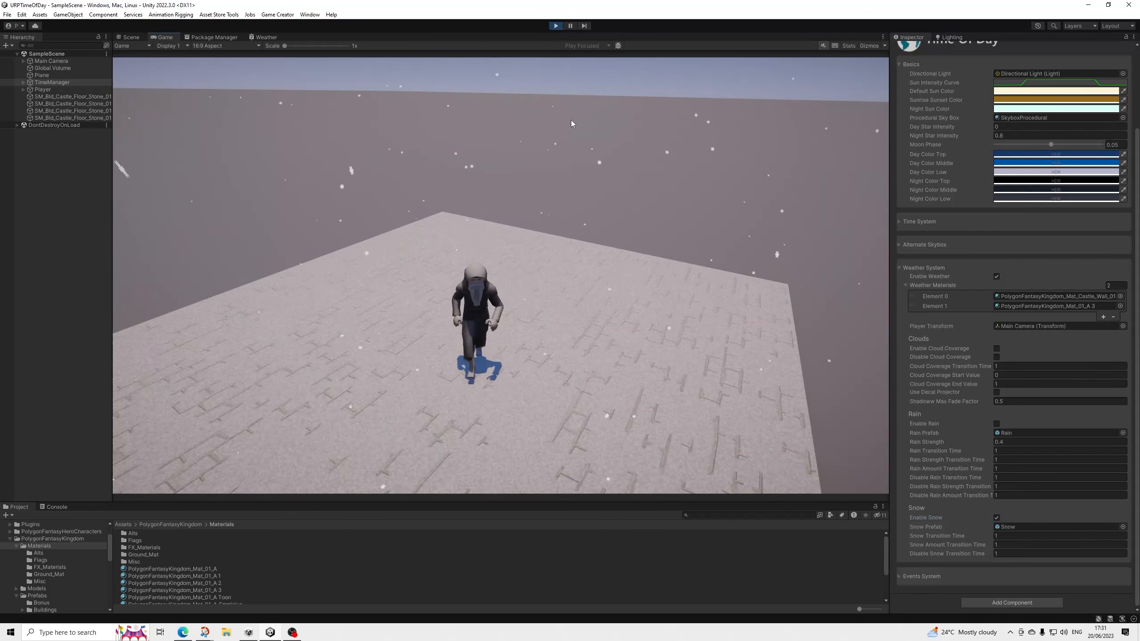
pyautogui.press('d')
pyautogui.press('w')
pyautogui.press('a')
pyautogui.press('s')
pyautogui.press('d')
pyautogui.press('w')
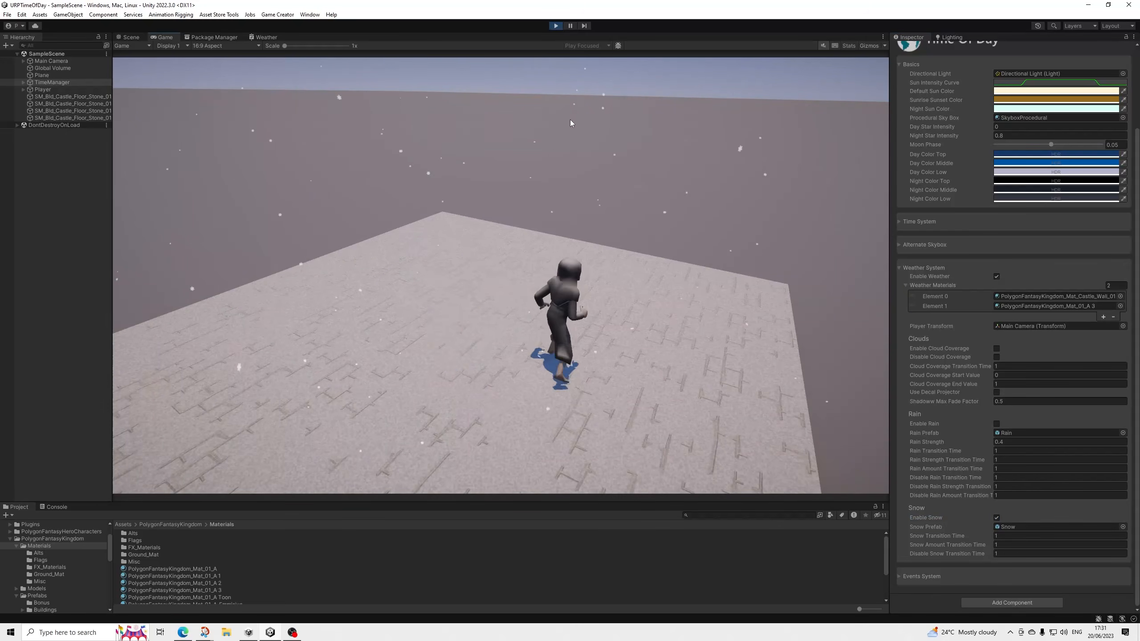
pyautogui.press('a')
pyautogui.press('s')
pyautogui.press('d')
pyautogui.press('w')
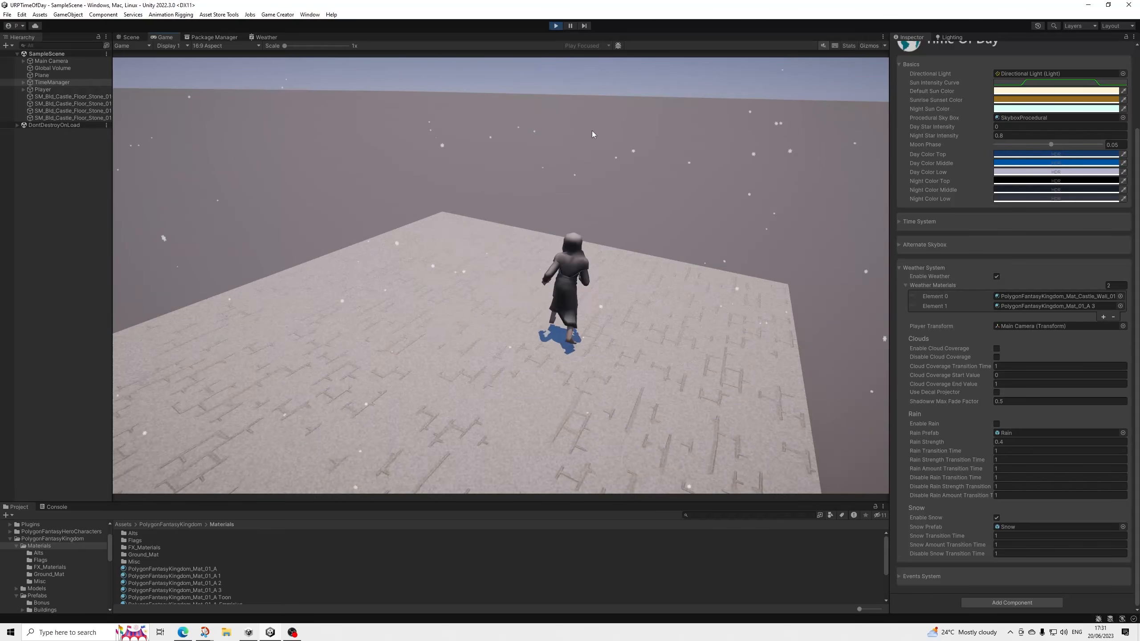
pyautogui.press('a')
pyautogui.press('s')
pyautogui.press('d')
pyautogui.press('a')
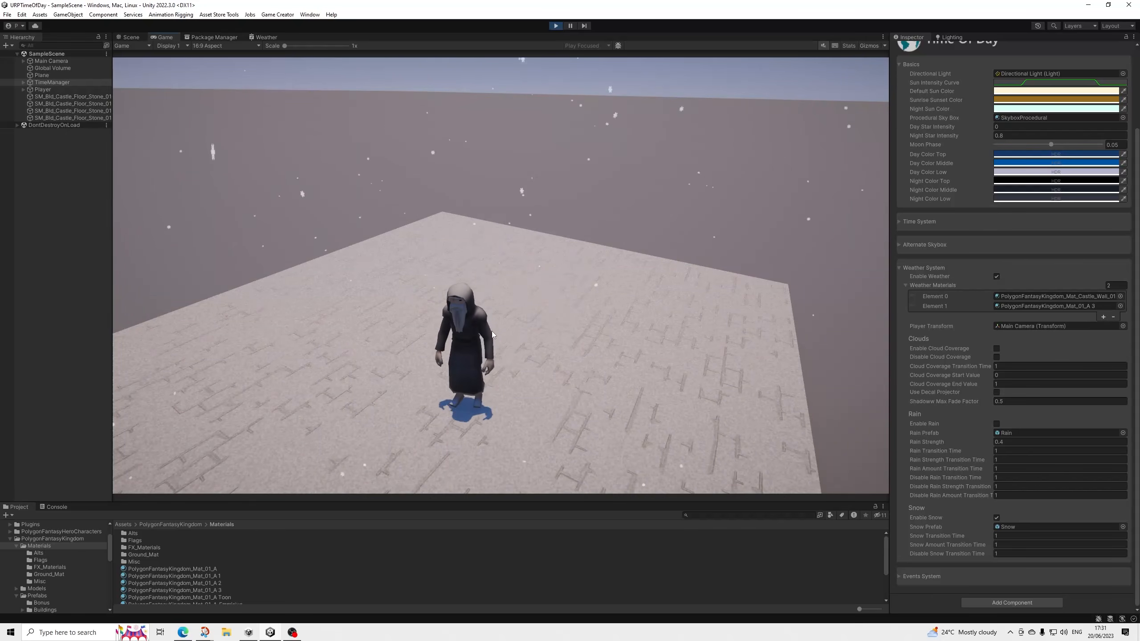
pyautogui.press('d')
pyautogui.press('w')
pyautogui.press('a')
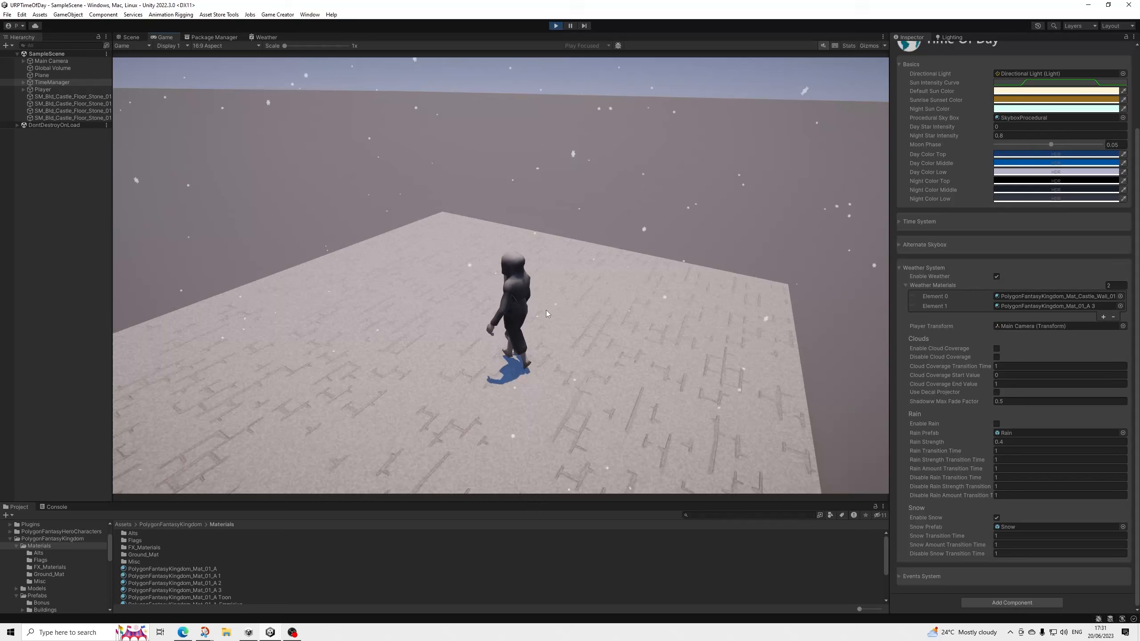
pyautogui.press('s')
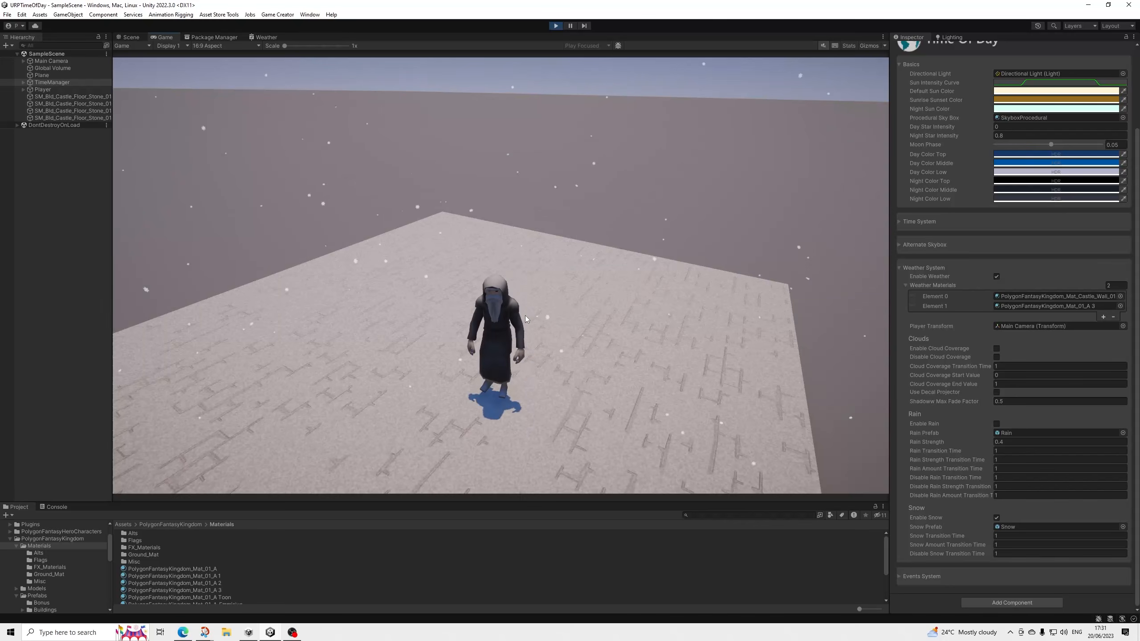
# Disable the snow and exit play mode.
pyautogui.click(996, 518)
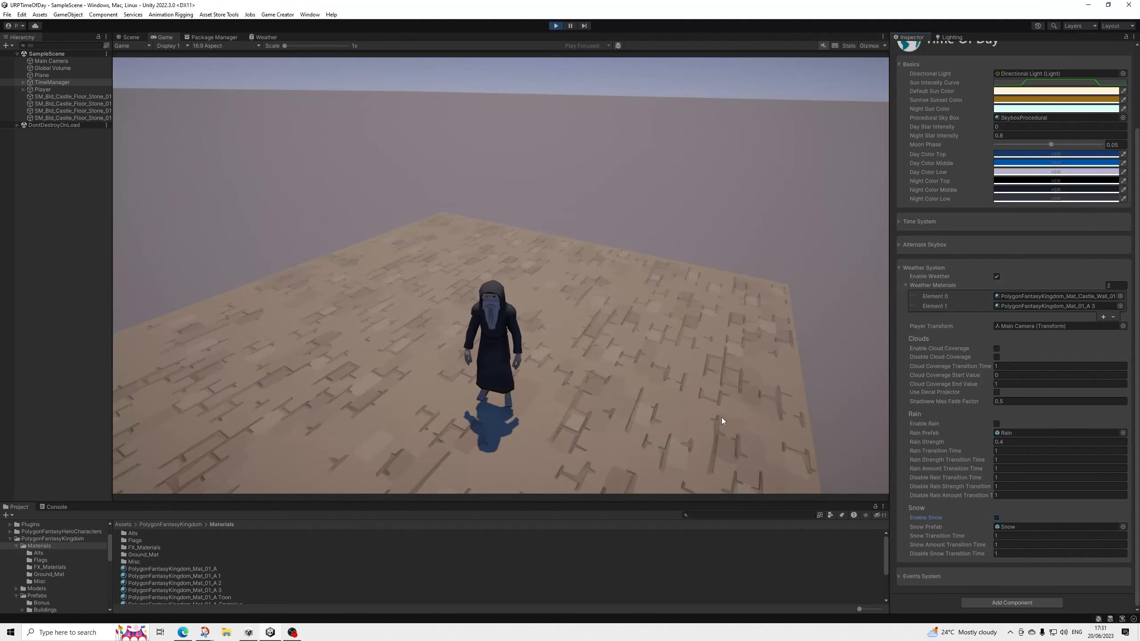
pyautogui.click(555, 26)
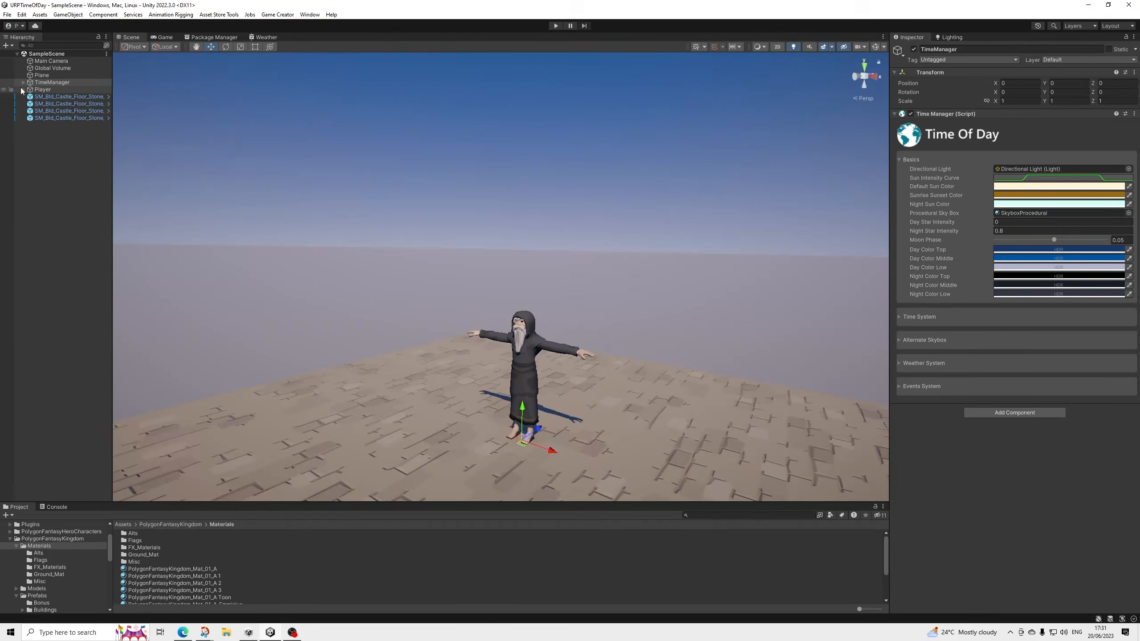
# Add the FootstepManager script from URPTimeOfDay/Scripts to the player's SM_Chr_Hermit_01 object that holds the Animator.
pyautogui.click(22, 90)
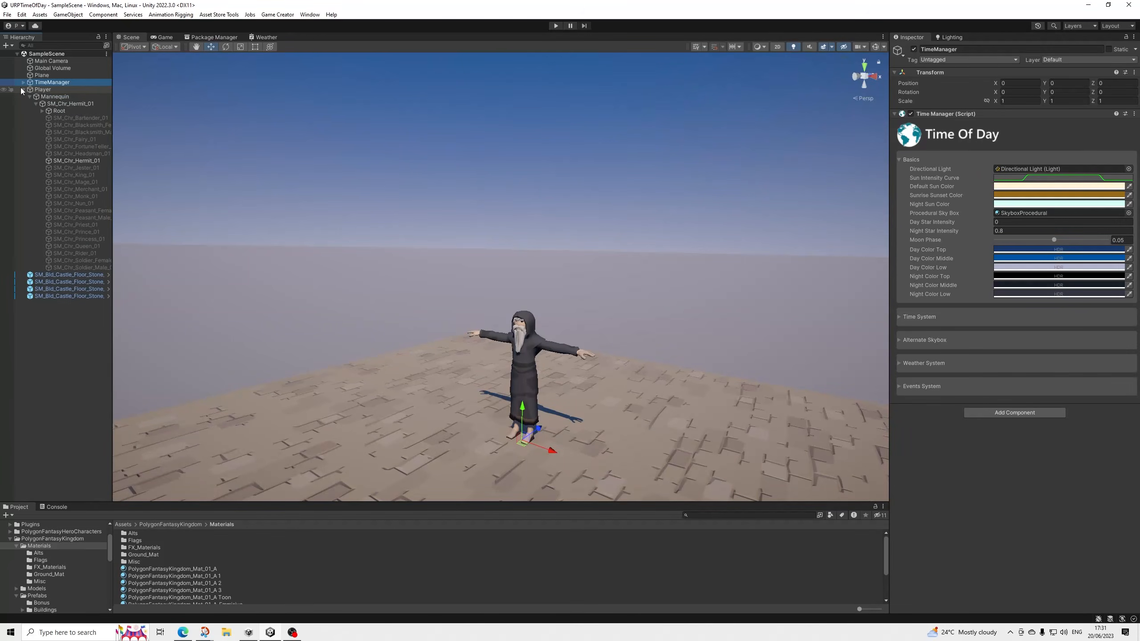
pyautogui.click(68, 160)
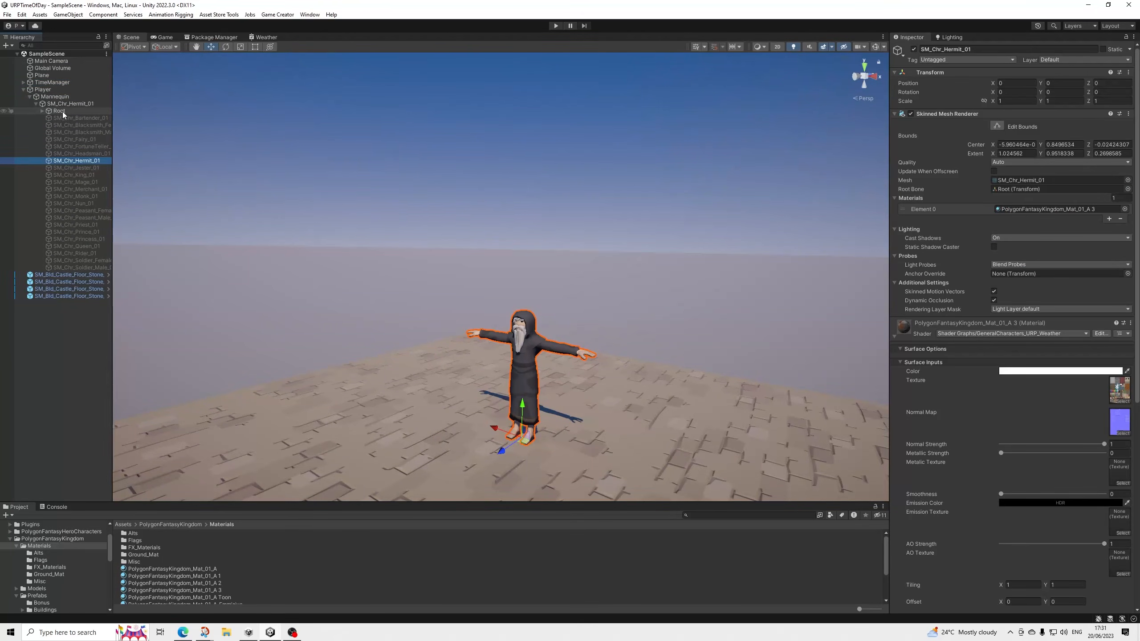
pyautogui.click(69, 104)
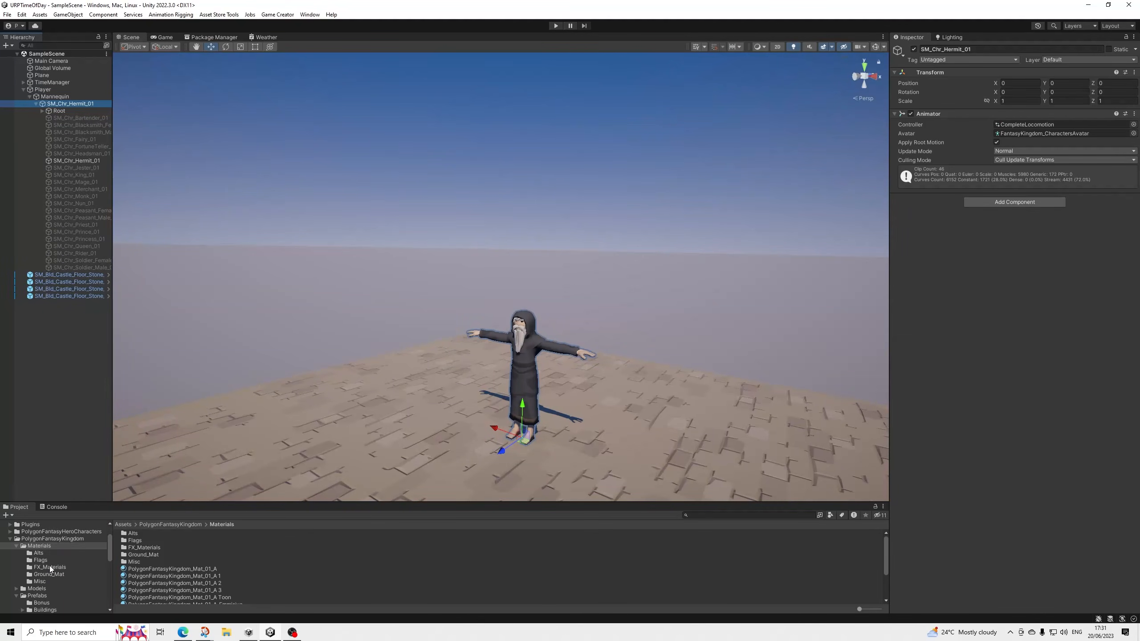
pyautogui.click(10, 539)
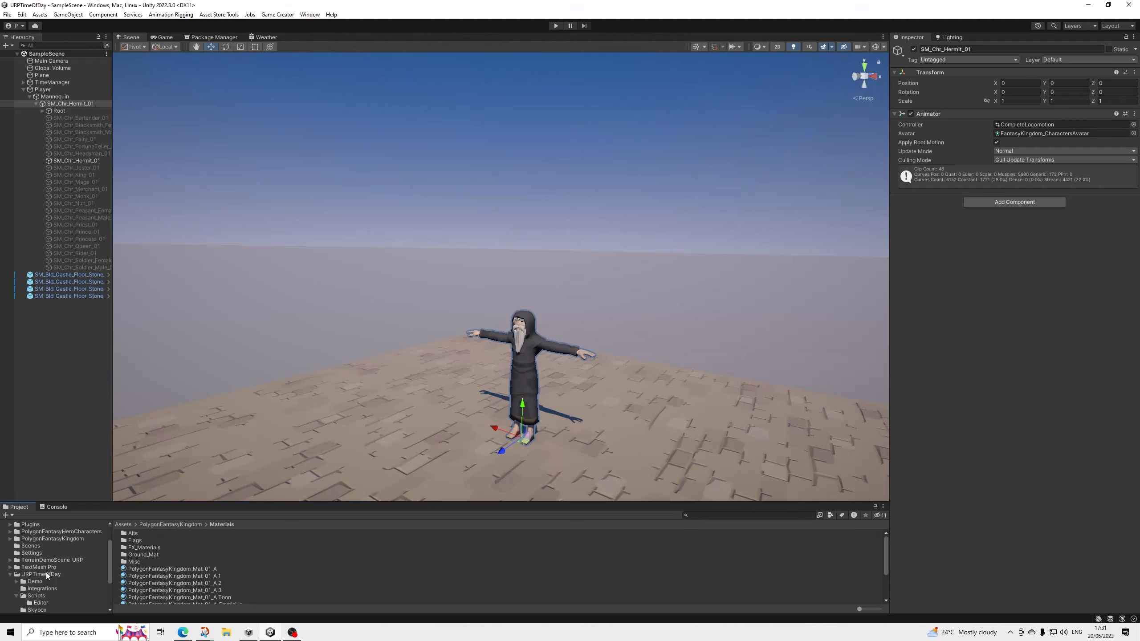
pyautogui.scroll(-3, 34, 574)
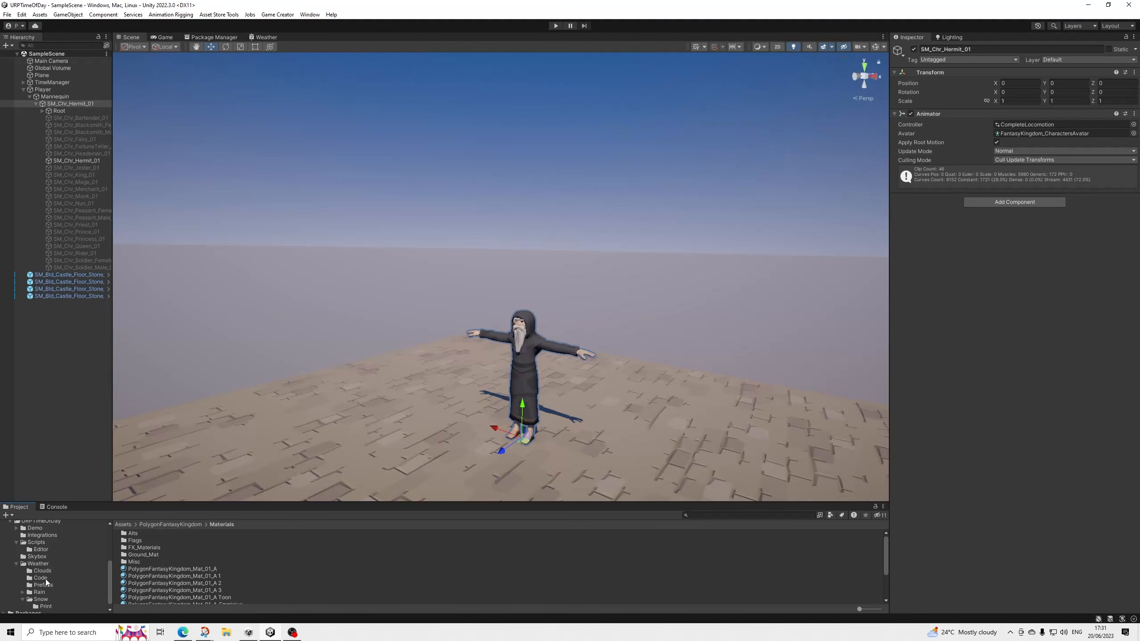
pyautogui.click(16, 564)
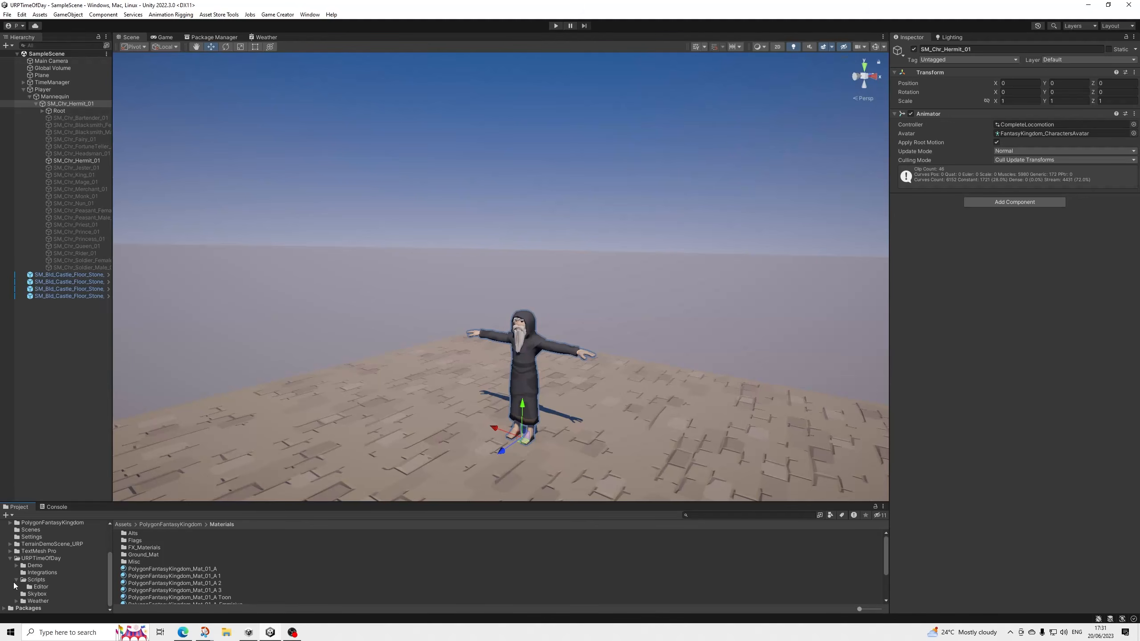
pyautogui.click(37, 581)
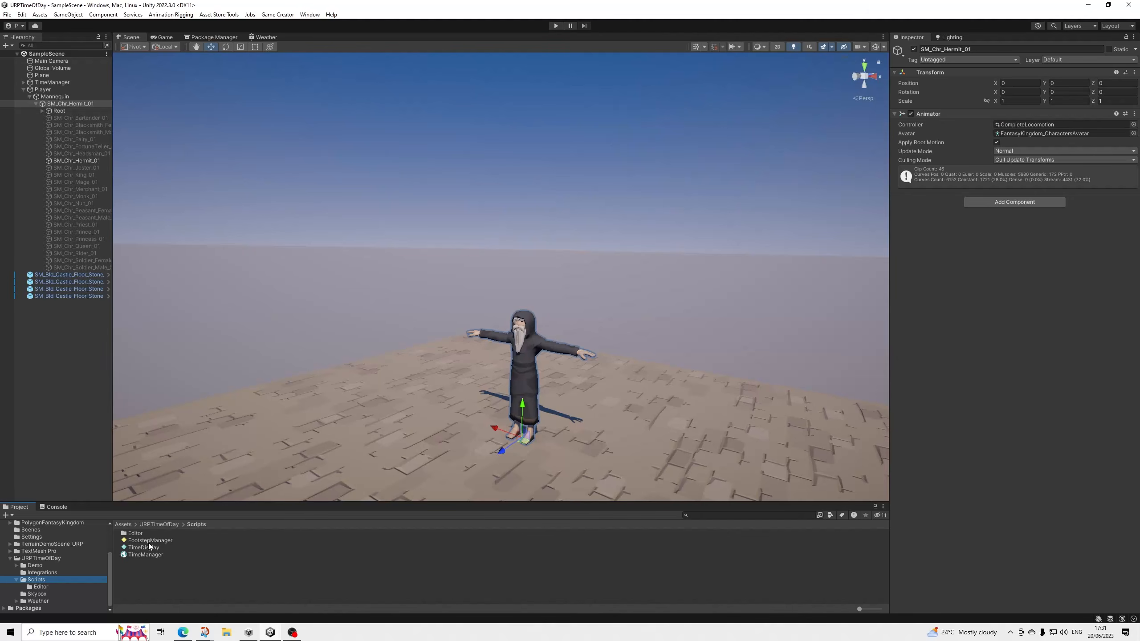
pyautogui.moveTo(149, 542); pyautogui.dragTo(973, 341)
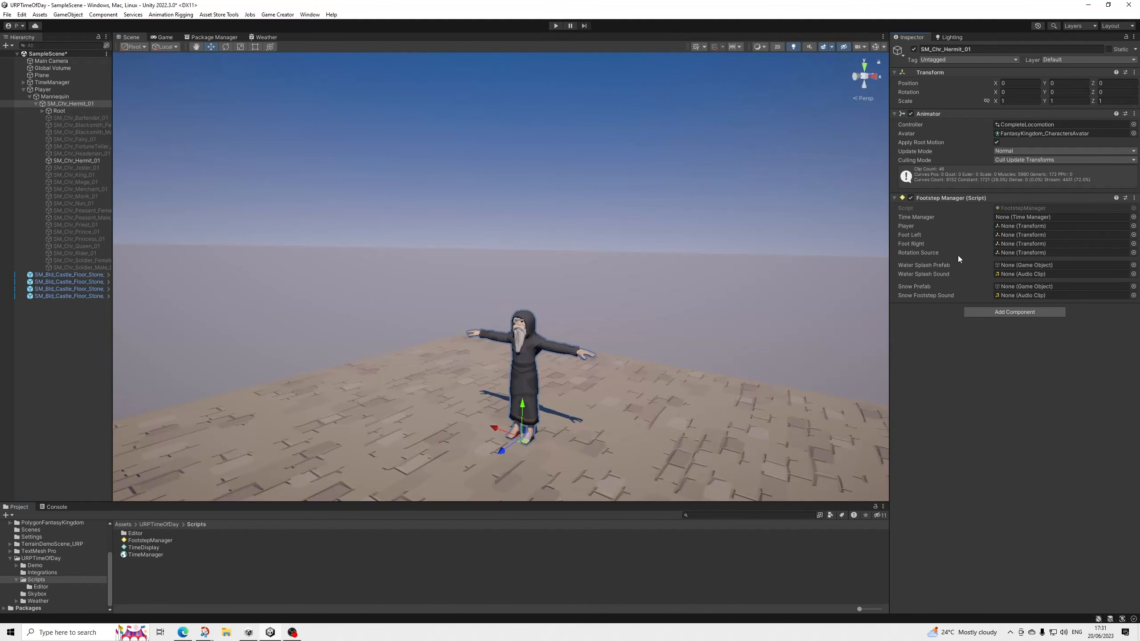
# Create a UI Canvas at the root of the scene hierarchy.
pyautogui.click(23, 89)
pyautogui.rightClick(41, 135)
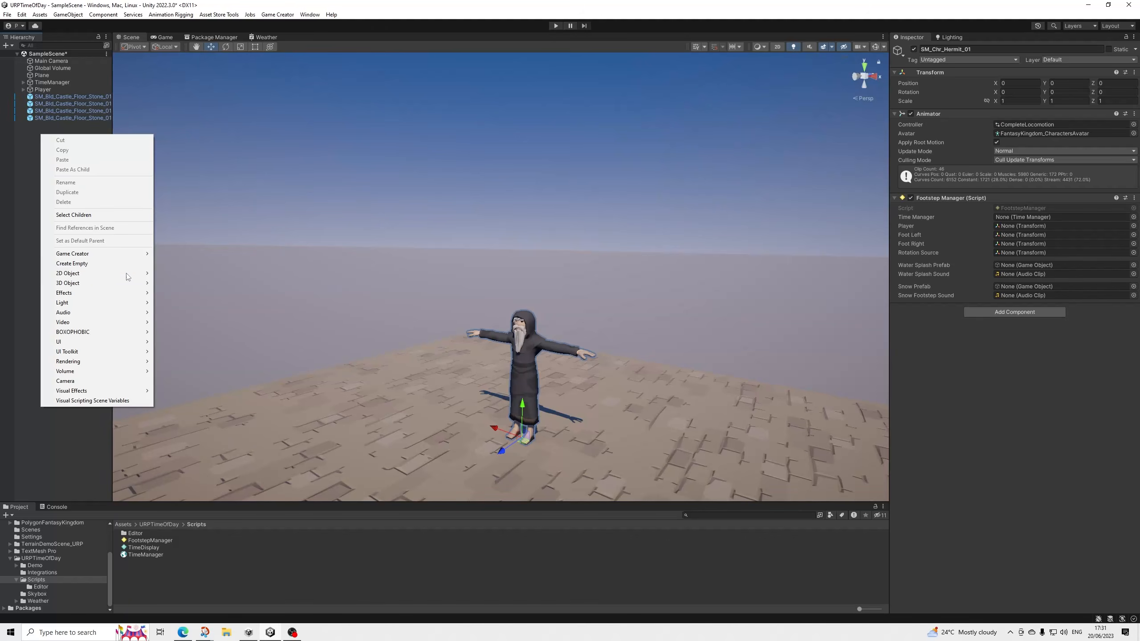
pyautogui.moveTo(128, 342)
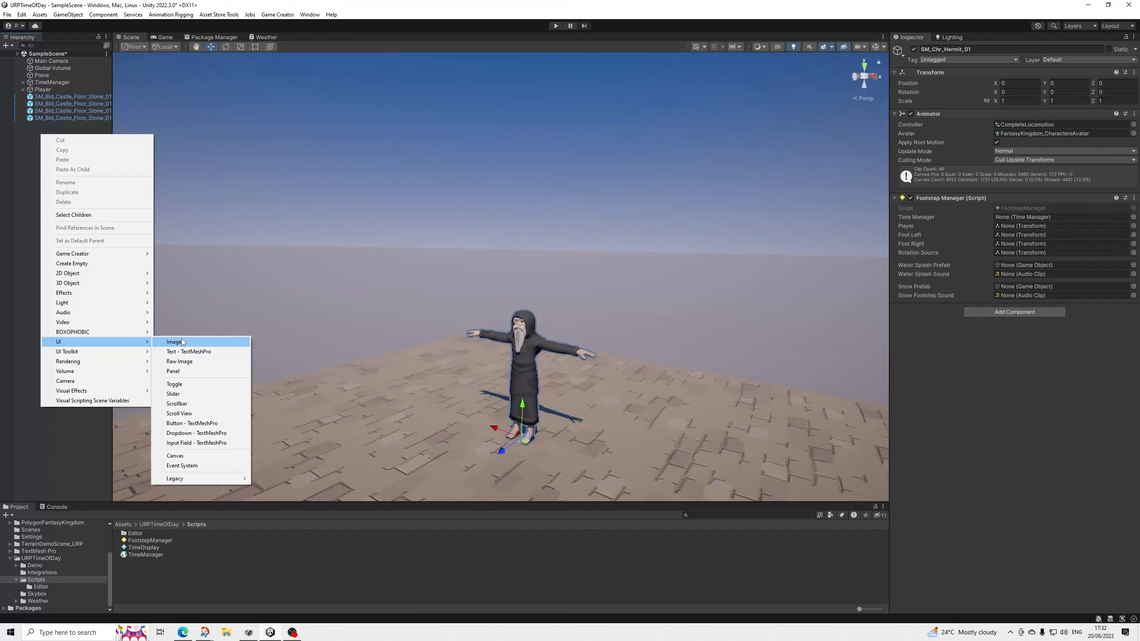
pyautogui.click(176, 456)
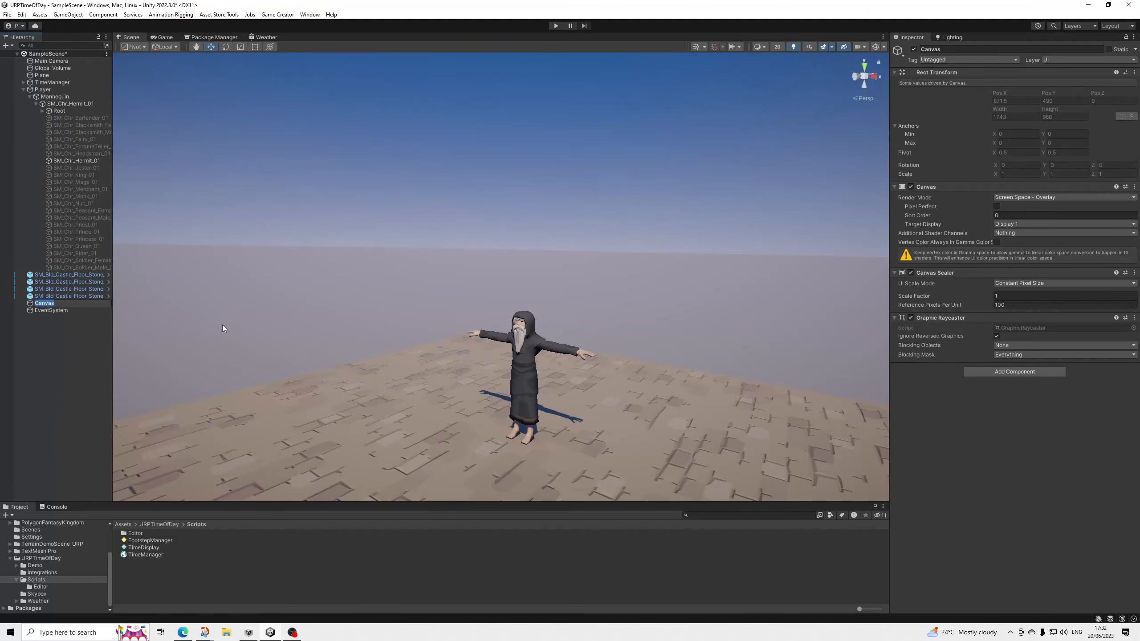
# Set the Canvas Scaler to Scale With Screen Size with a reference resolution of 1920 by 1080.
pyautogui.click(1023, 283)
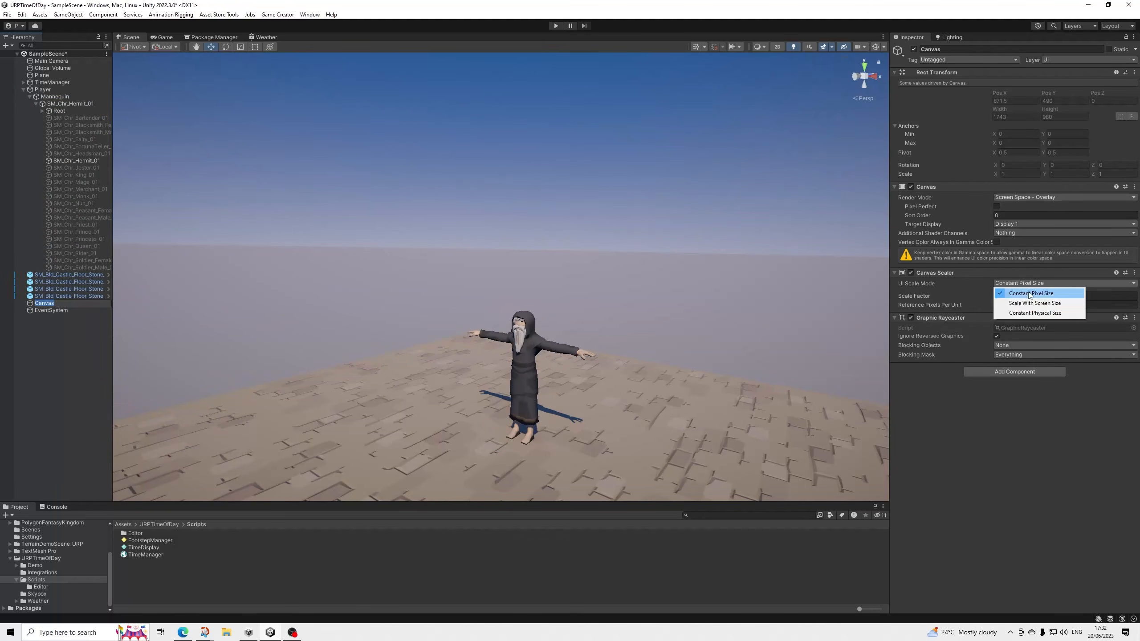
pyautogui.click(1034, 303)
pyautogui.click(1016, 295)
pyautogui.write('1')
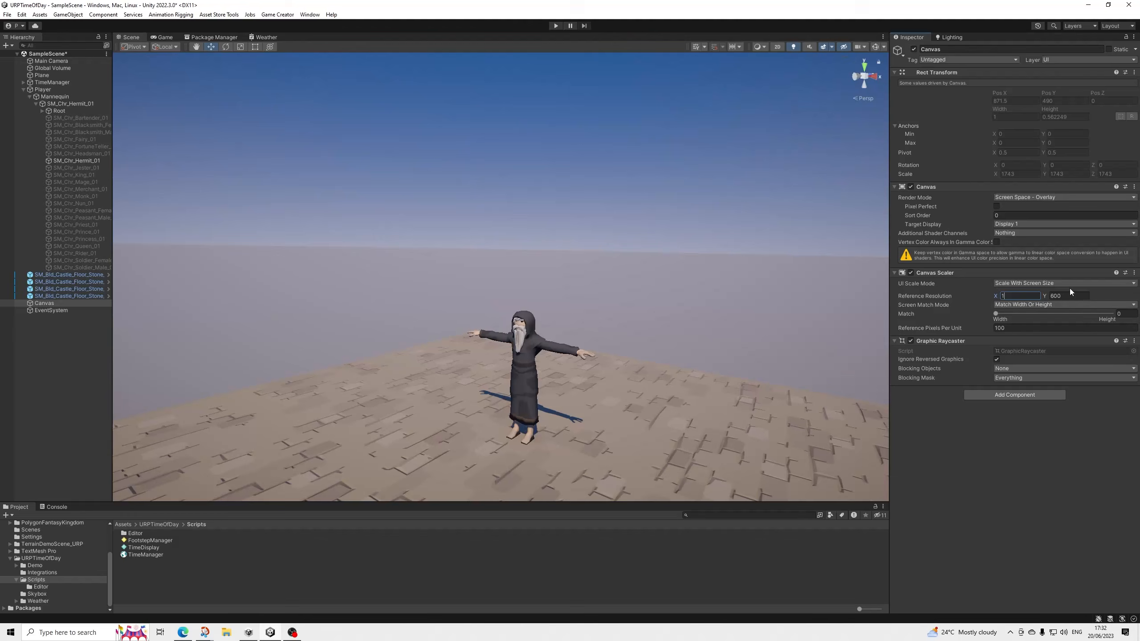
pyautogui.write('920')
pyautogui.press('Tab')
# Show the Game view and add a TextMeshPro text object as a child of the Canvas.
pyautogui.click(166, 37)
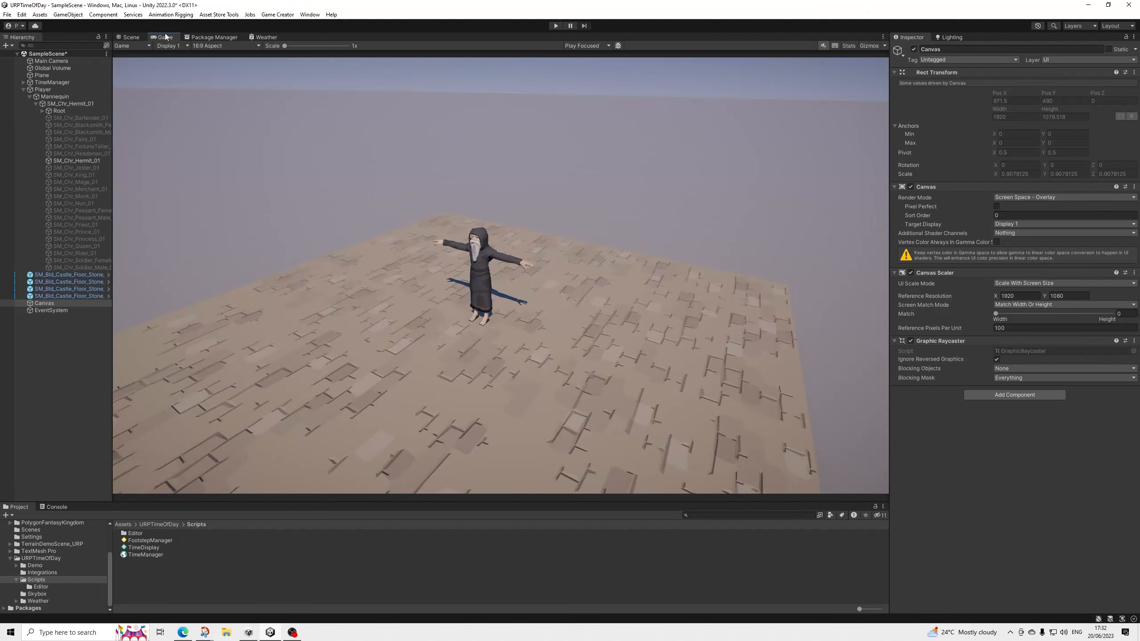
pyautogui.rightClick(55, 304)
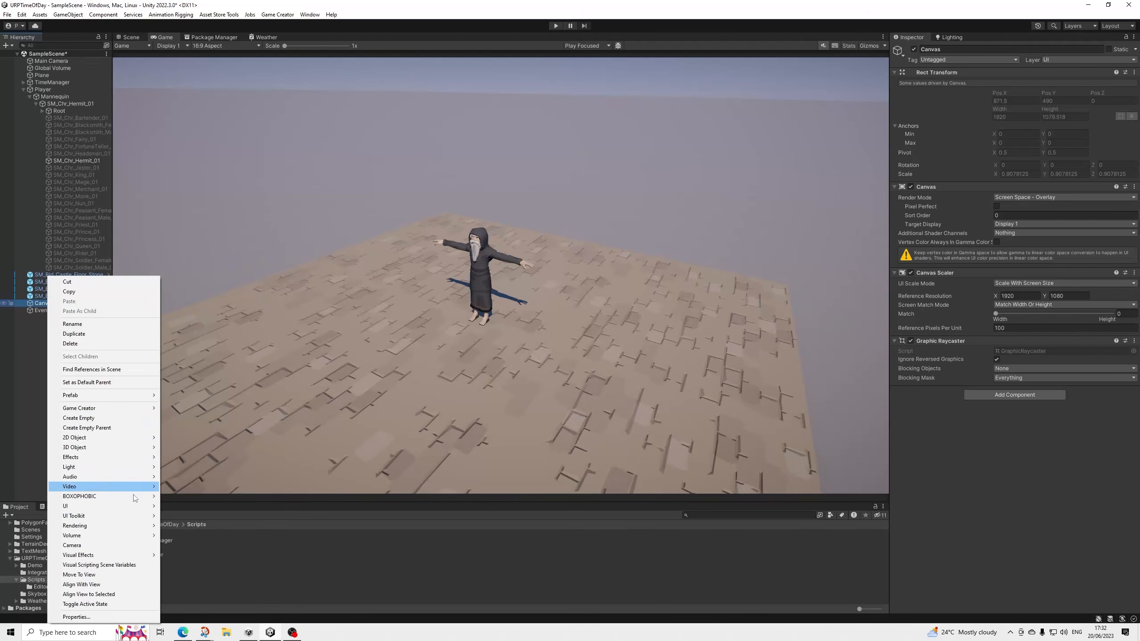
pyautogui.moveTo(139, 504)
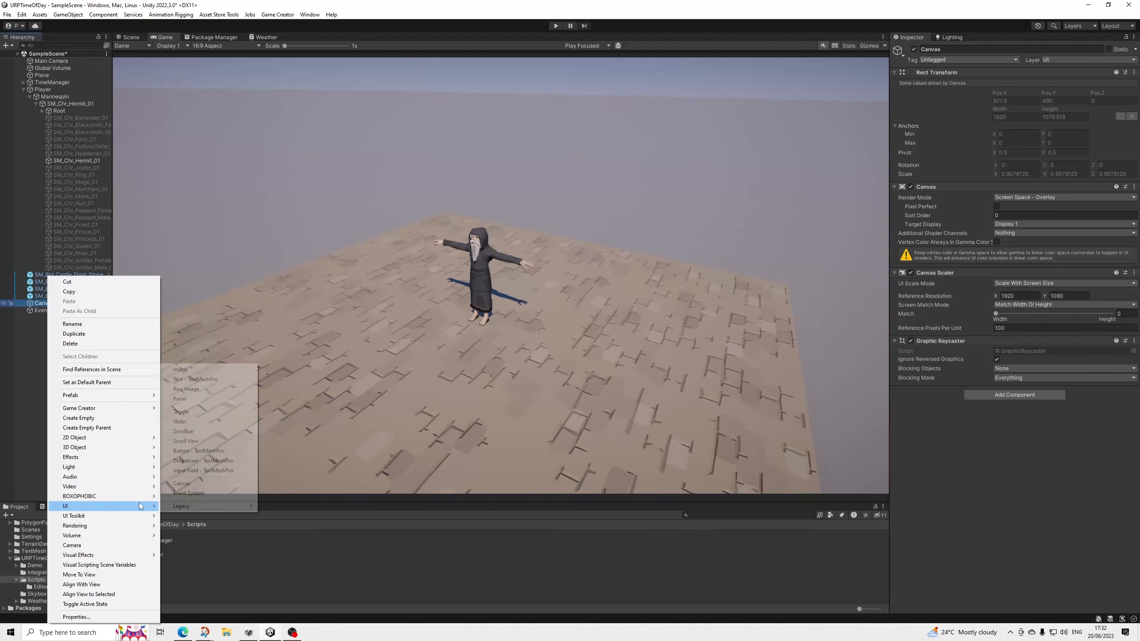
pyautogui.click(203, 380)
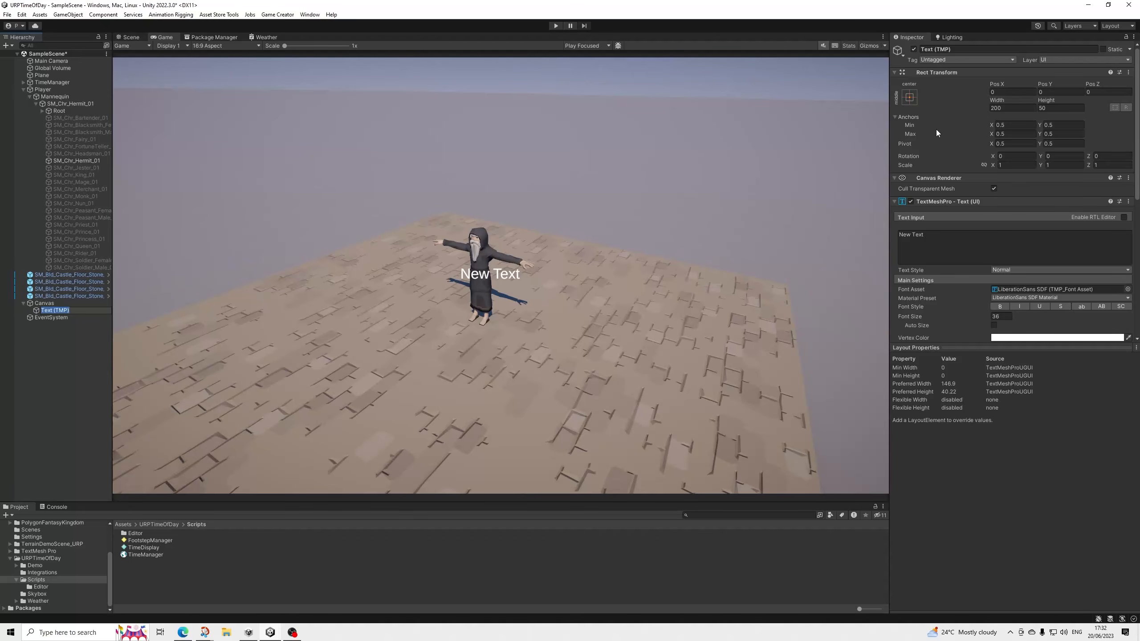
# Anchor the new text to the top-right corner of the Canvas.
pyautogui.click(909, 97)
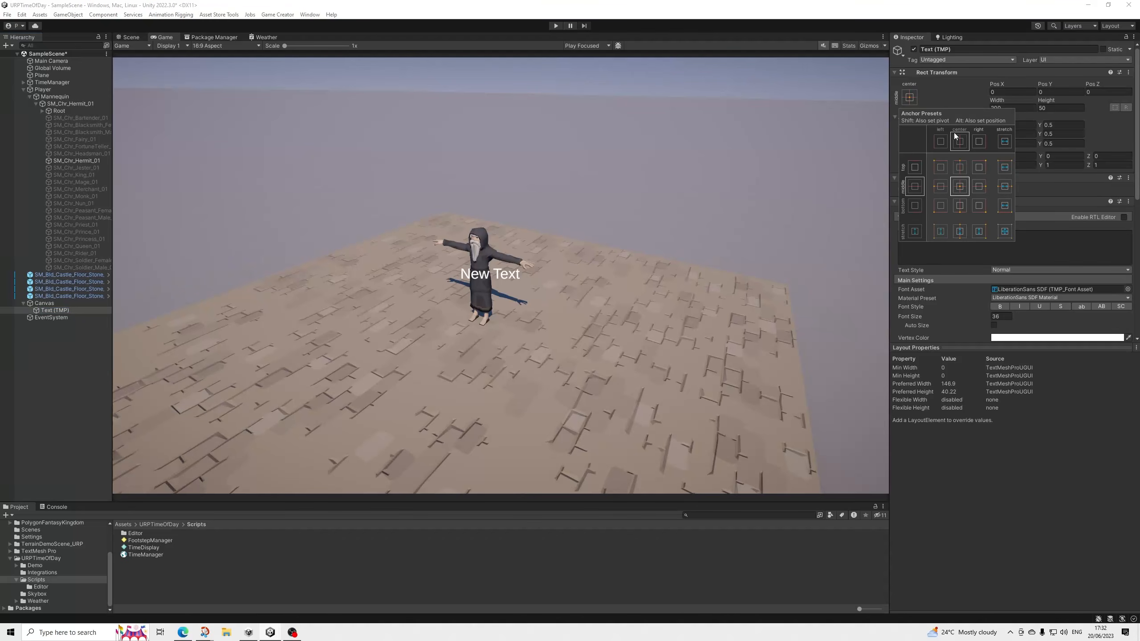
pyautogui.click(979, 207)
pyautogui.click(1021, 91)
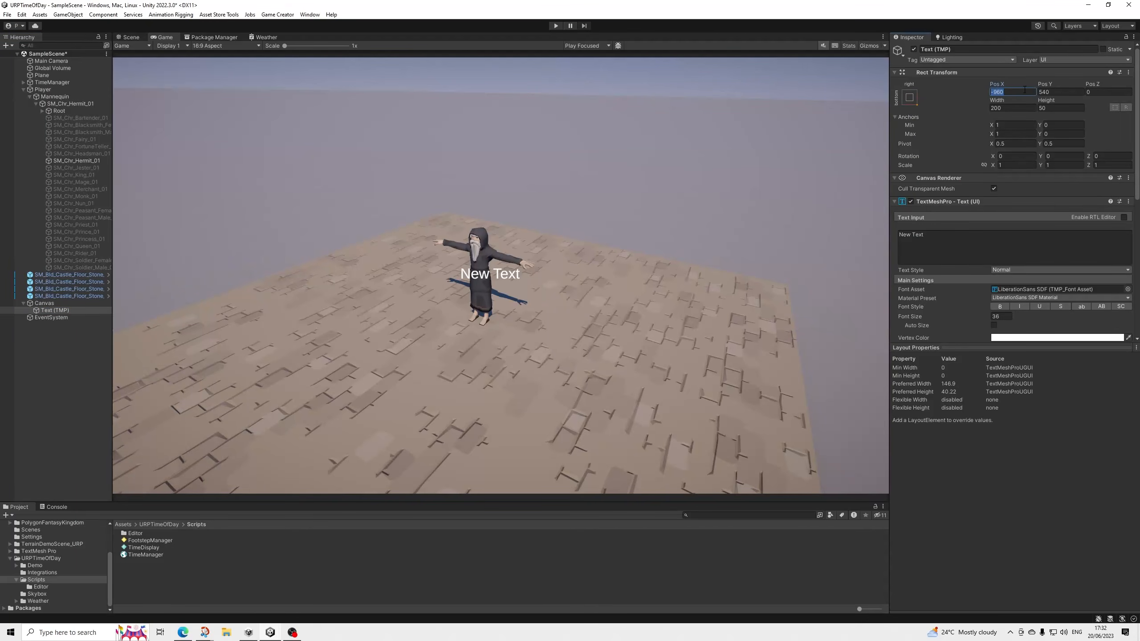
pyautogui.click(907, 101)
pyautogui.click(978, 167)
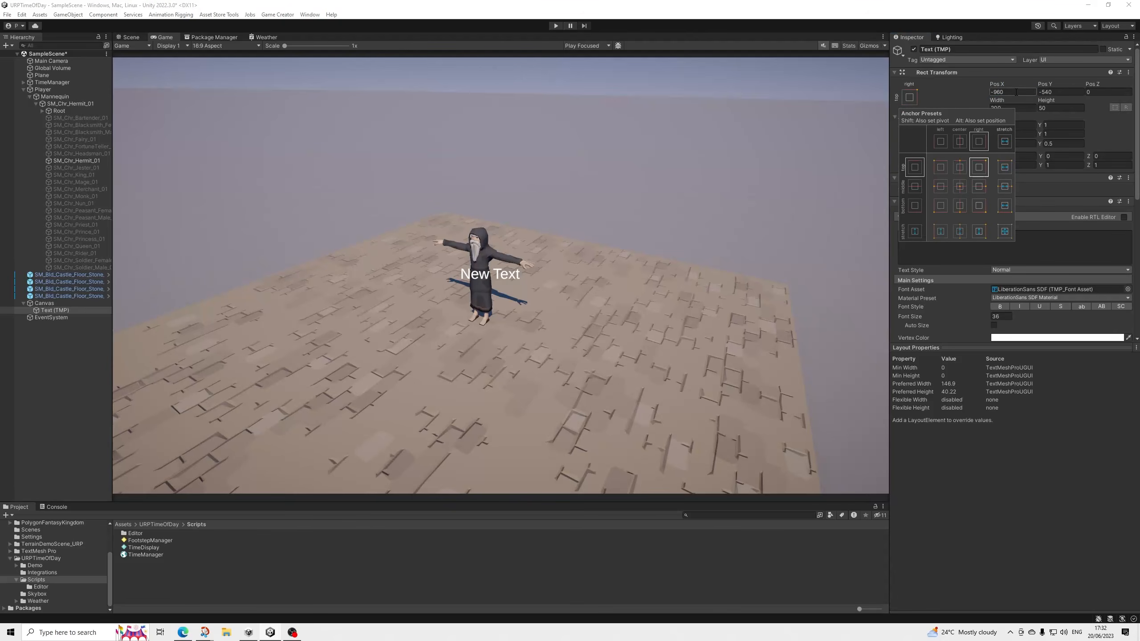
pyautogui.click(1020, 91)
pyautogui.write('50')
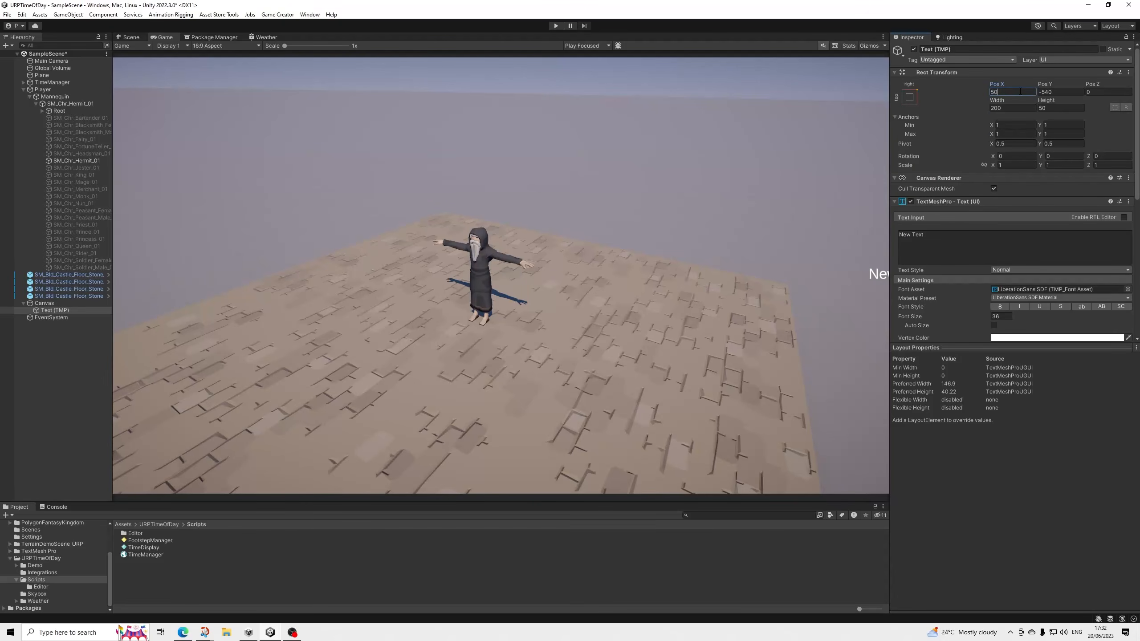
pyautogui.write('0')
pyautogui.press('BackSpace')
pyautogui.press('BackSpace')
pyautogui.press('BackSpace')
pyautogui.write('100')
pyautogui.press('BackSpace')
# Move the text into the Game view's top-right corner, at about Pos X -90.87 and Pos Y -53.03.
pyautogui.moveTo(996, 87); pyautogui.dragTo(874, 344)
pyautogui.moveTo(1035, 87); pyautogui.dragTo(1055, 434)
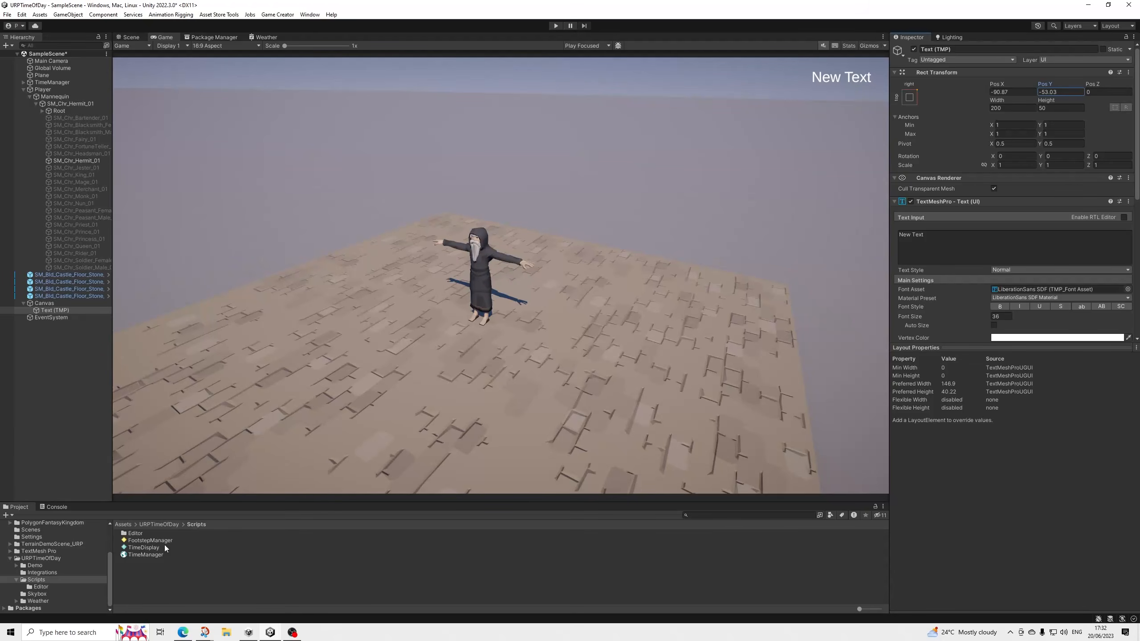
# Add the TimeDisplay script to the Canvas, assigning Text (TMP) as Tmp Time Text and TimeManager as Time Manager.
pyautogui.click(48, 303)
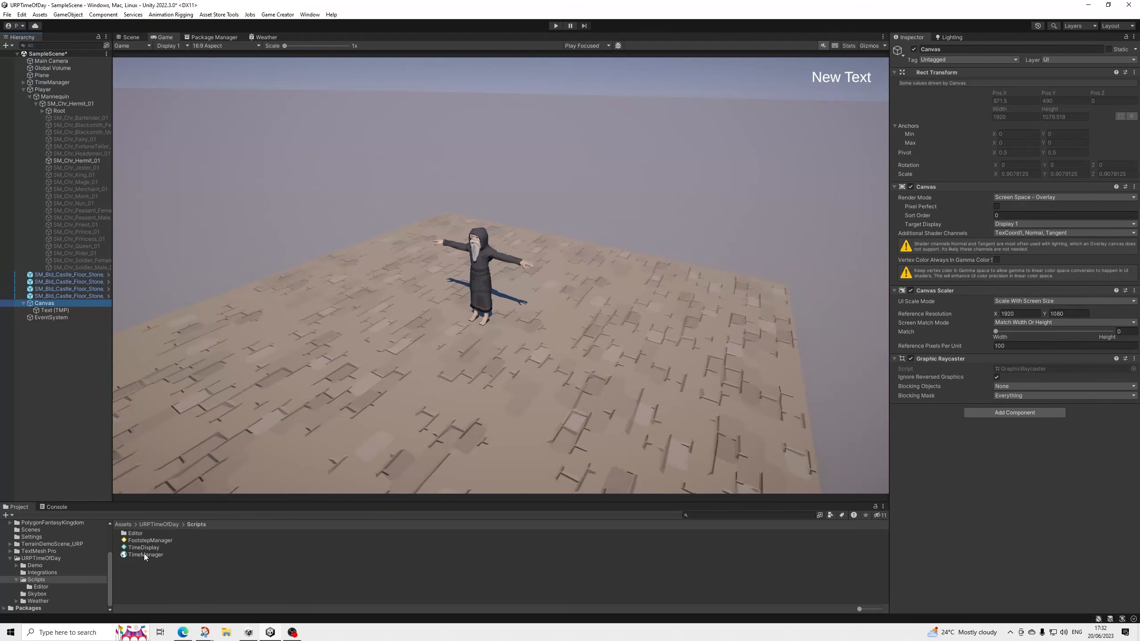
pyautogui.moveTo(144, 547); pyautogui.dragTo(1009, 494)
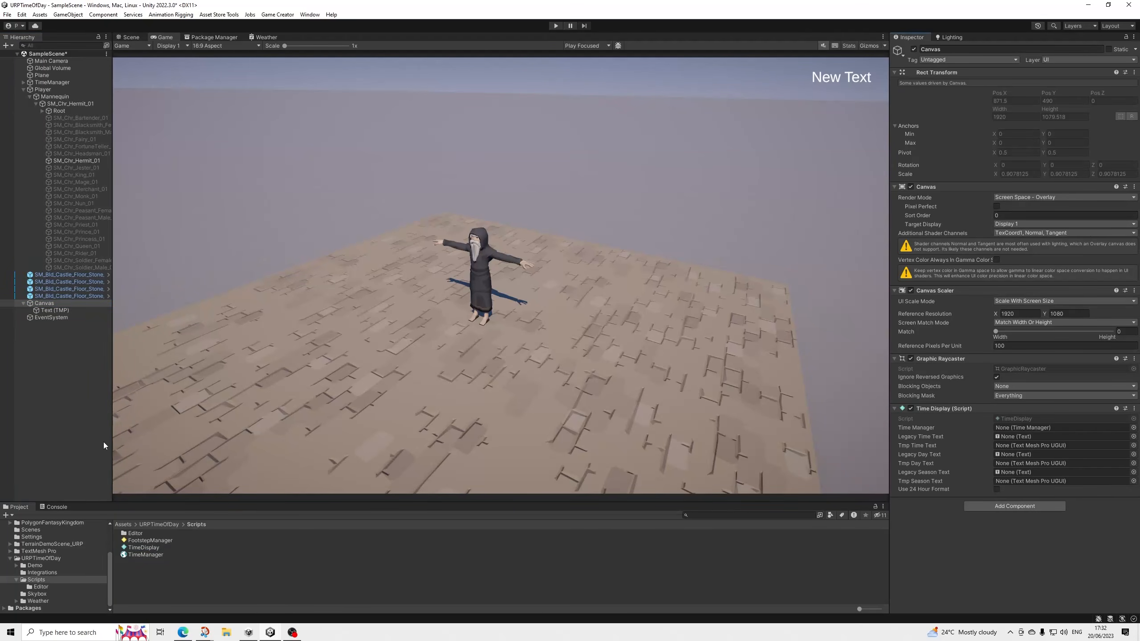
pyautogui.moveTo(50, 311); pyautogui.dragTo(1010, 448)
pyautogui.click(996, 489)
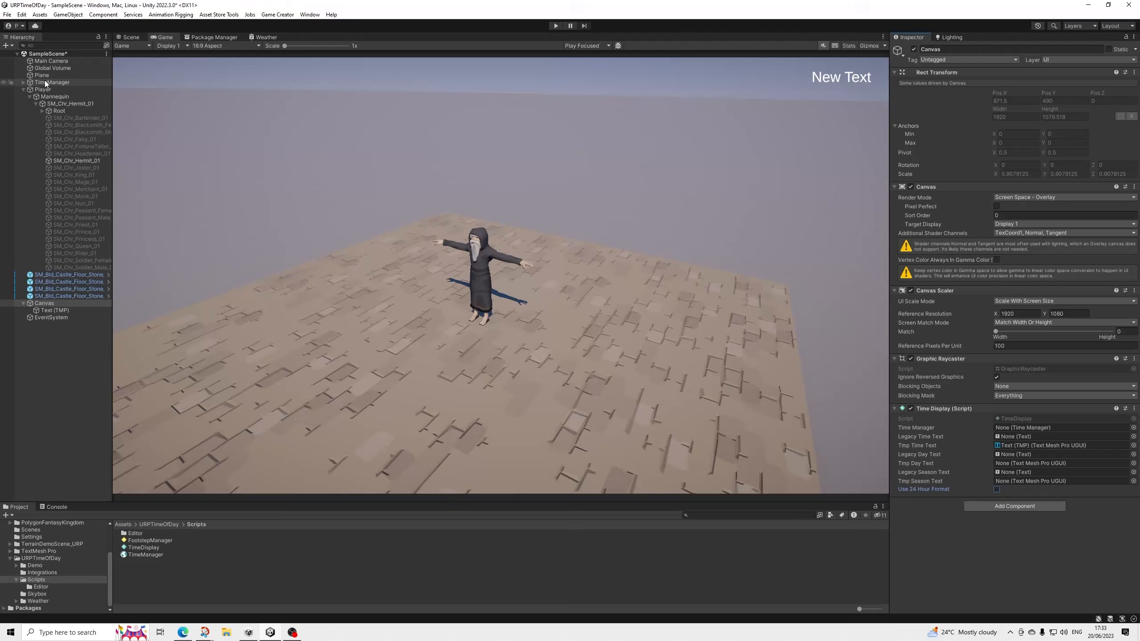
pyautogui.moveTo(46, 83); pyautogui.dragTo(1027, 430)
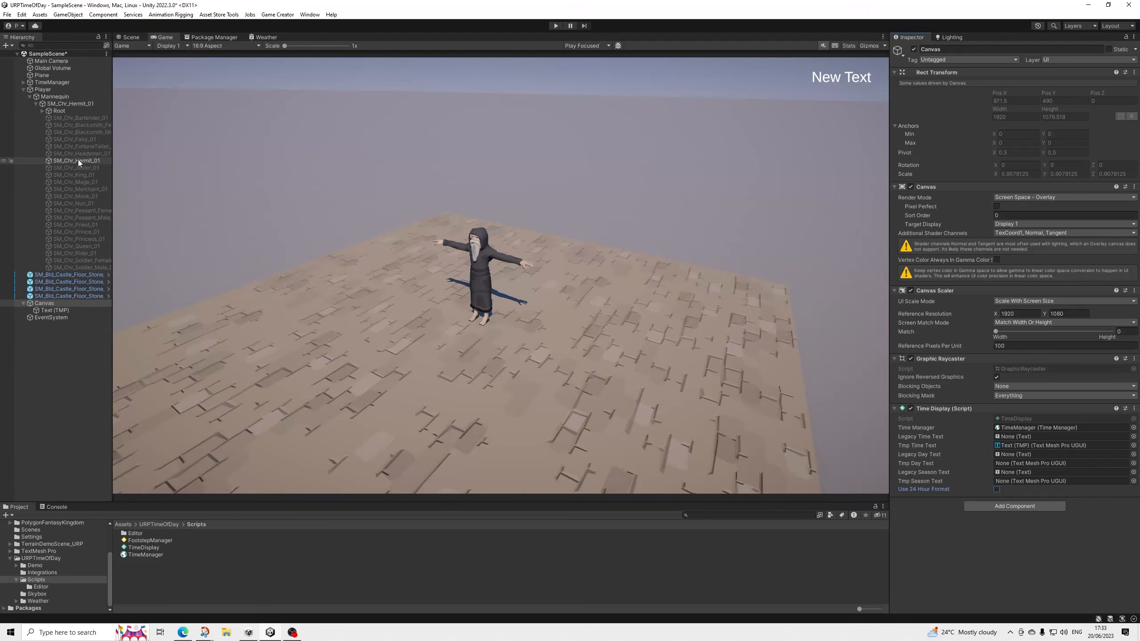
# In SM_Chr_Hermit_01's Footstep Manager, set Time Manager to TimeManager, Player to SM_Chr_Hermit_01 and Rotation Source to the Player object.
pyautogui.click(75, 104)
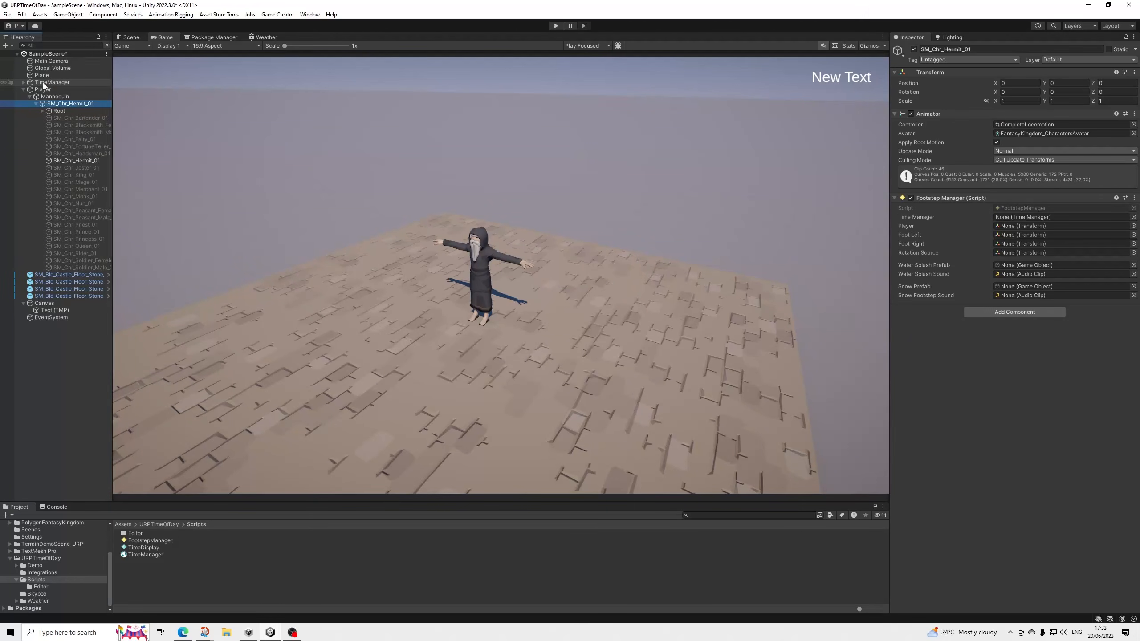
pyautogui.moveTo(43, 86); pyautogui.dragTo(1011, 217)
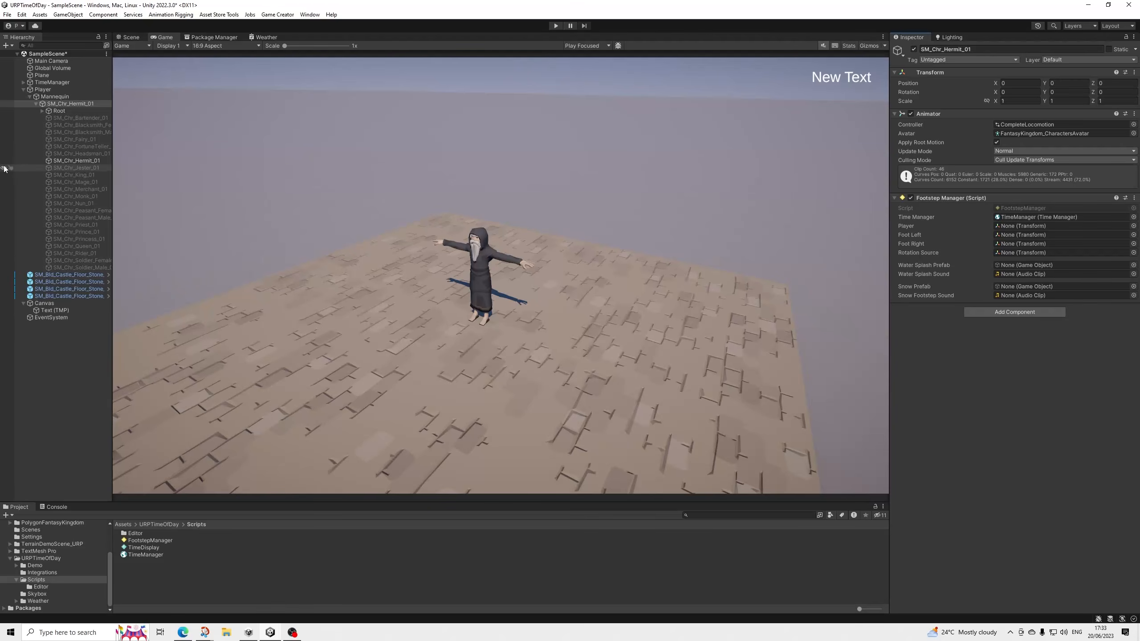
pyautogui.moveTo(79, 104); pyautogui.dragTo(1018, 226)
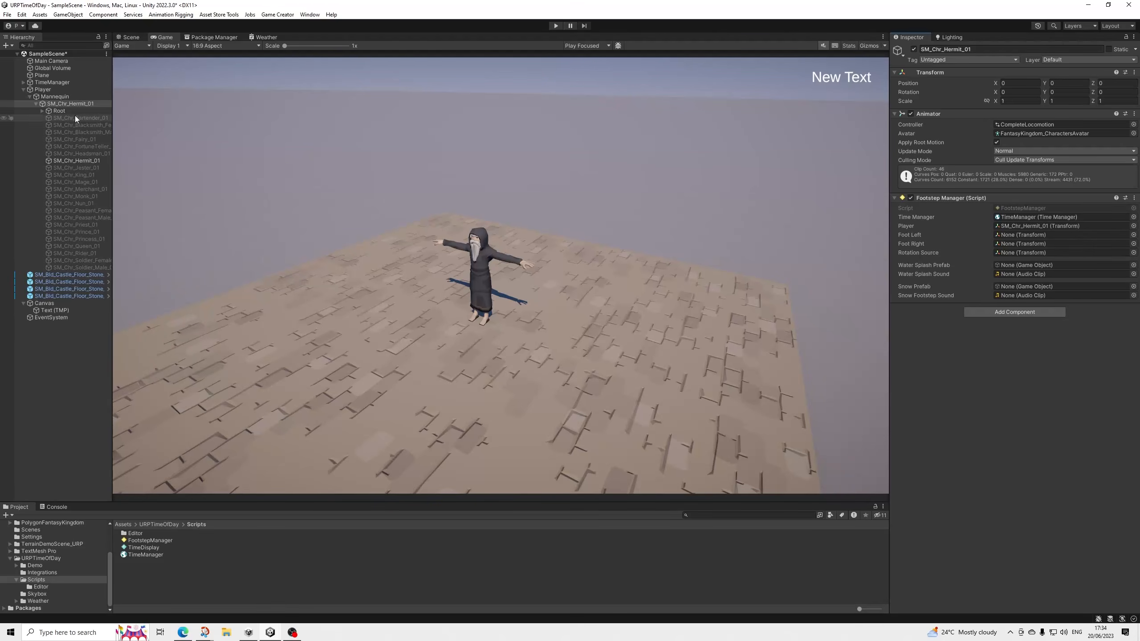
pyautogui.moveTo(82, 103); pyautogui.dragTo(781, 27)
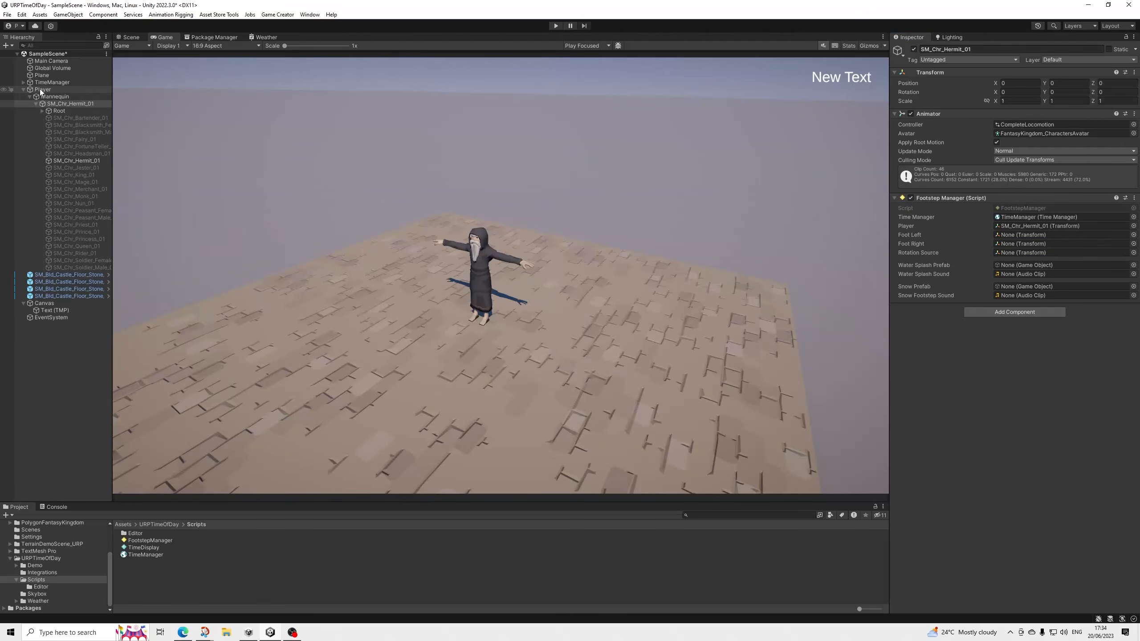
pyautogui.moveTo(40, 92); pyautogui.dragTo(1017, 254)
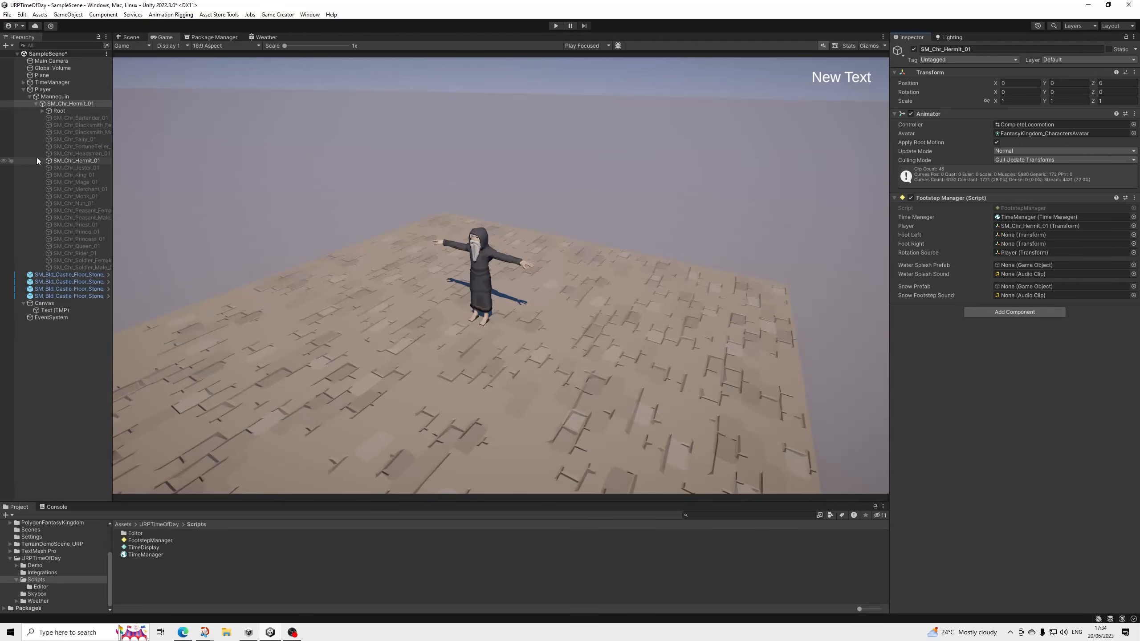
# Assign the Ball_L and Ball_R bones from the Hermit's leg hierarchy as the Footstep Manager's Foot Left and Foot Right.
pyautogui.click(41, 111)
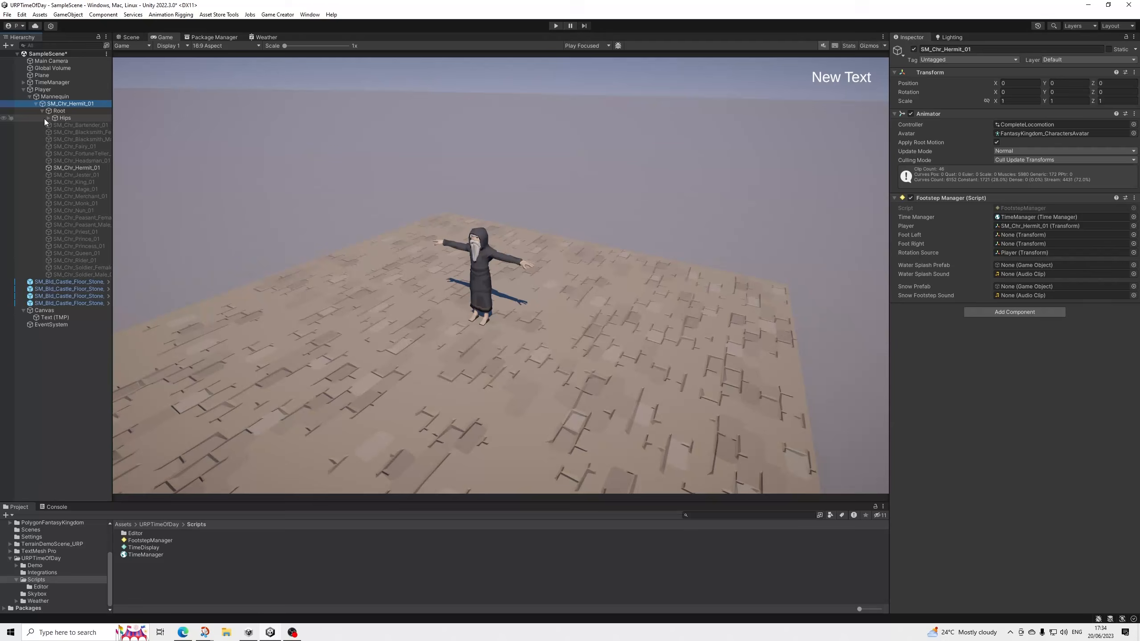
pyautogui.click(47, 118)
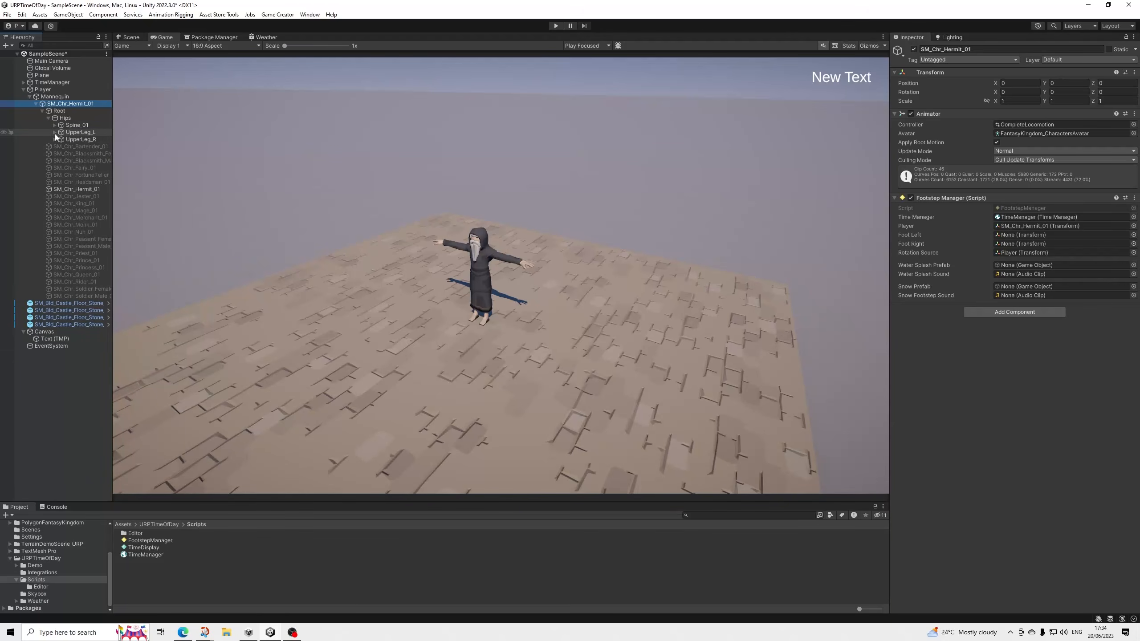
pyautogui.click(55, 133)
pyautogui.click(58, 140)
pyautogui.click(60, 140)
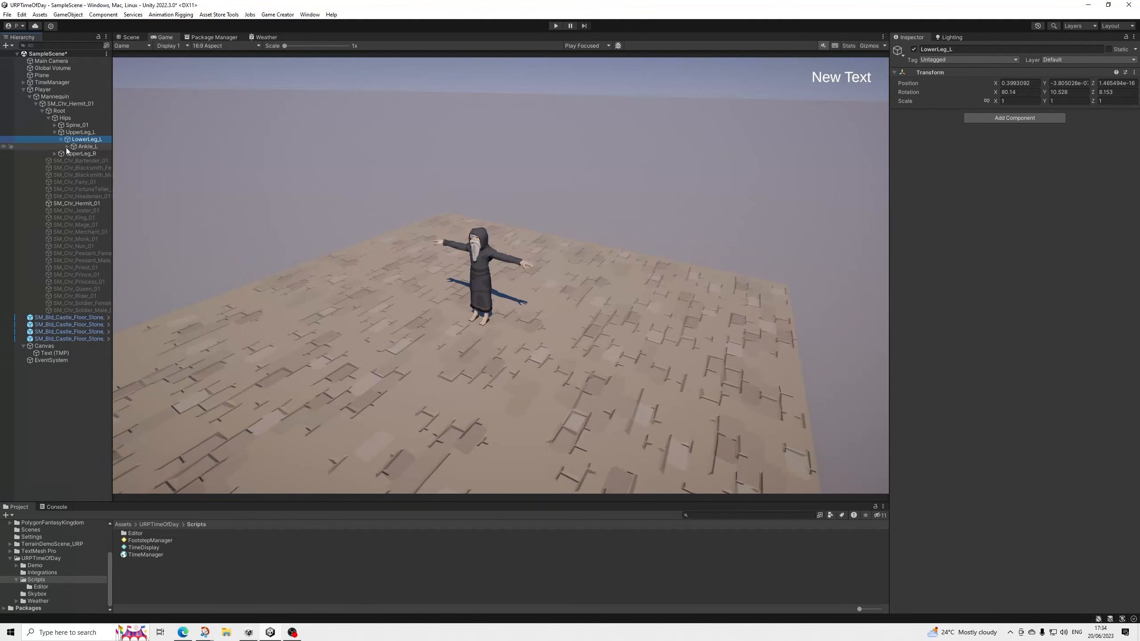
pyautogui.click(66, 147)
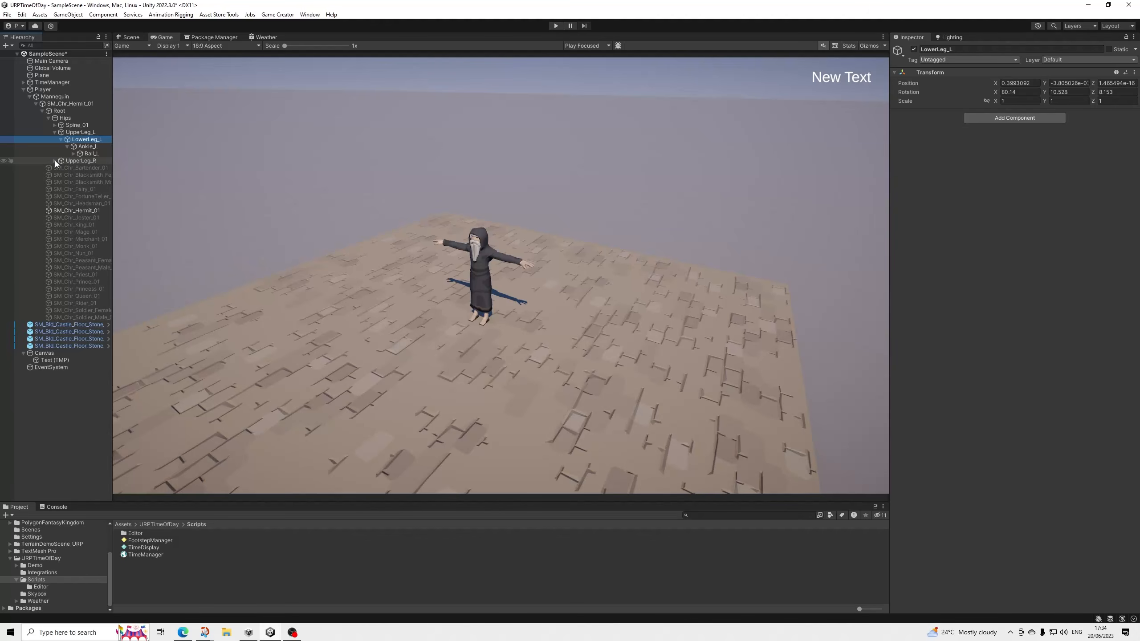
pyautogui.click(55, 161)
pyautogui.click(61, 168)
pyautogui.click(67, 175)
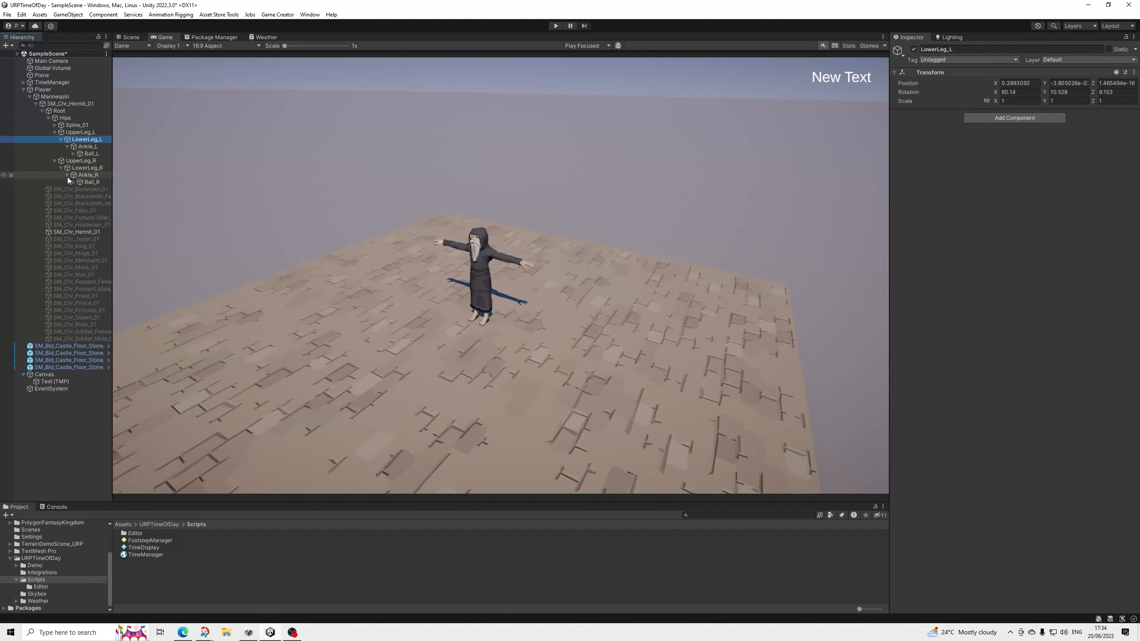
pyautogui.click(73, 182)
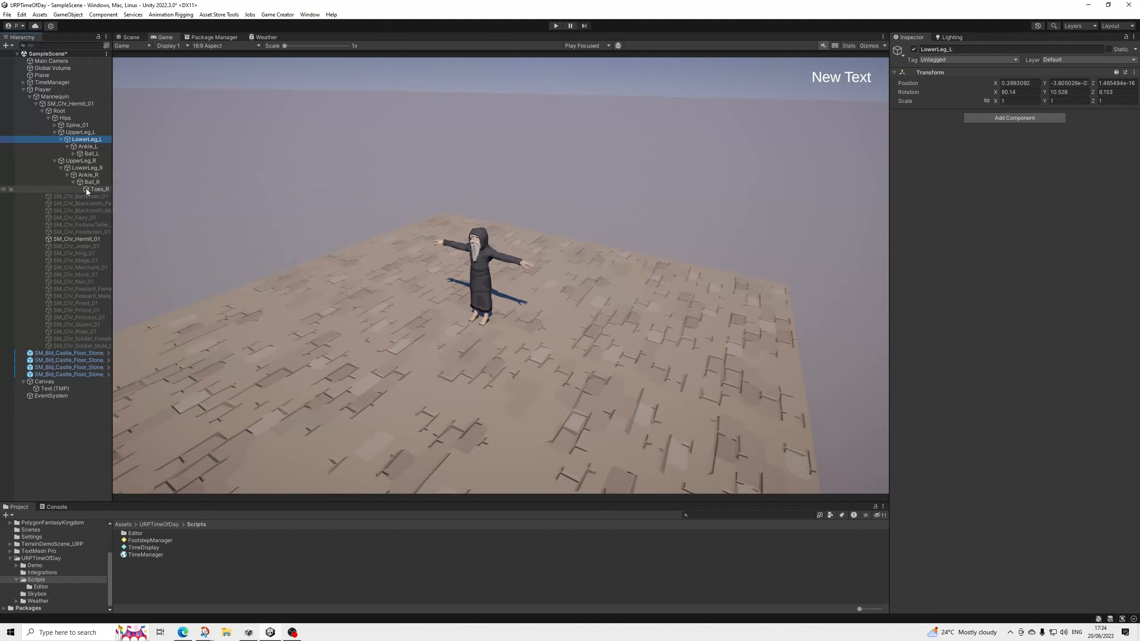
pyautogui.click(69, 106)
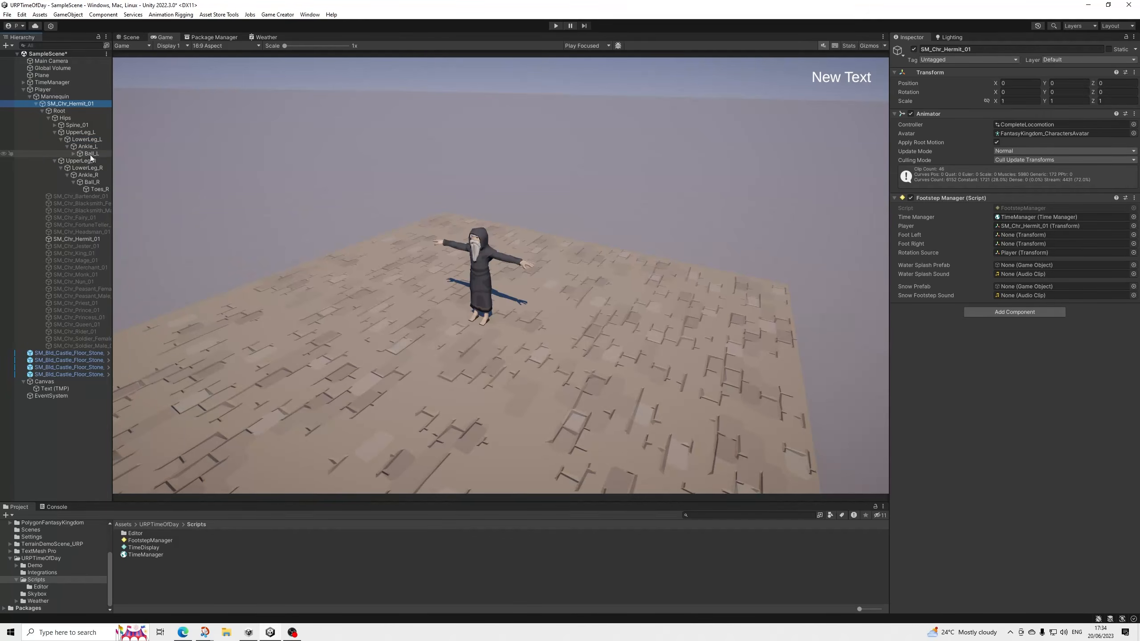
pyautogui.moveTo(88, 154); pyautogui.dragTo(1014, 235)
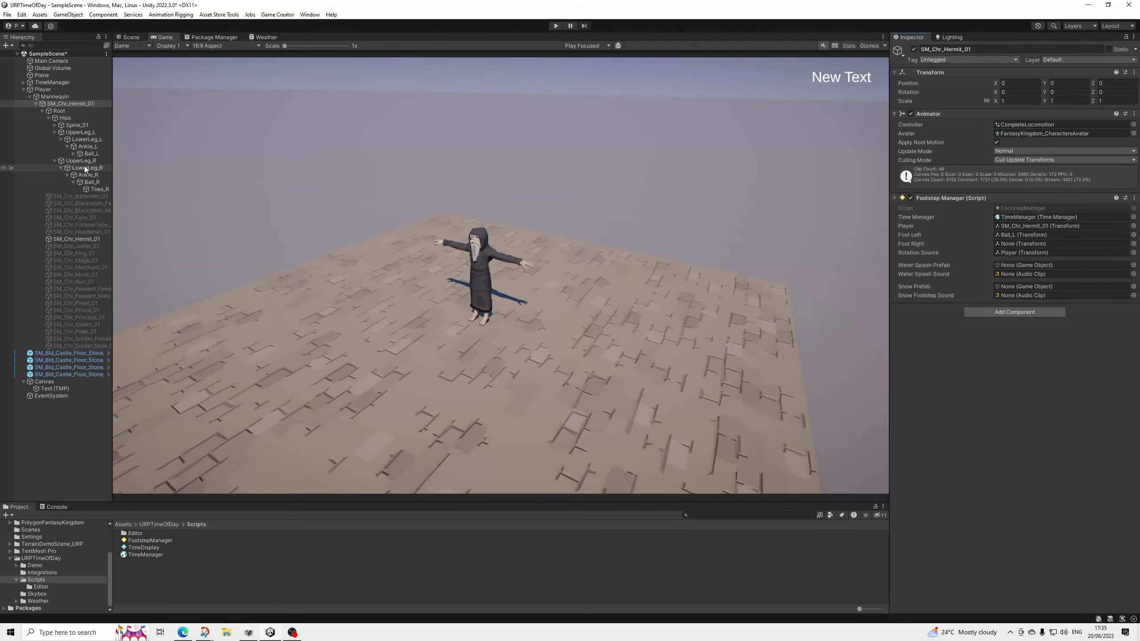
pyautogui.moveTo(88, 182); pyautogui.dragTo(1014, 244)
# Assign the Splash and Step prefabs from URPTimeOfDay's Weather folder as the Footstep Manager's Water Splash Prefab and Snow Prefab.
pyautogui.click(20, 601)
pyautogui.scroll(-3, 48, 589)
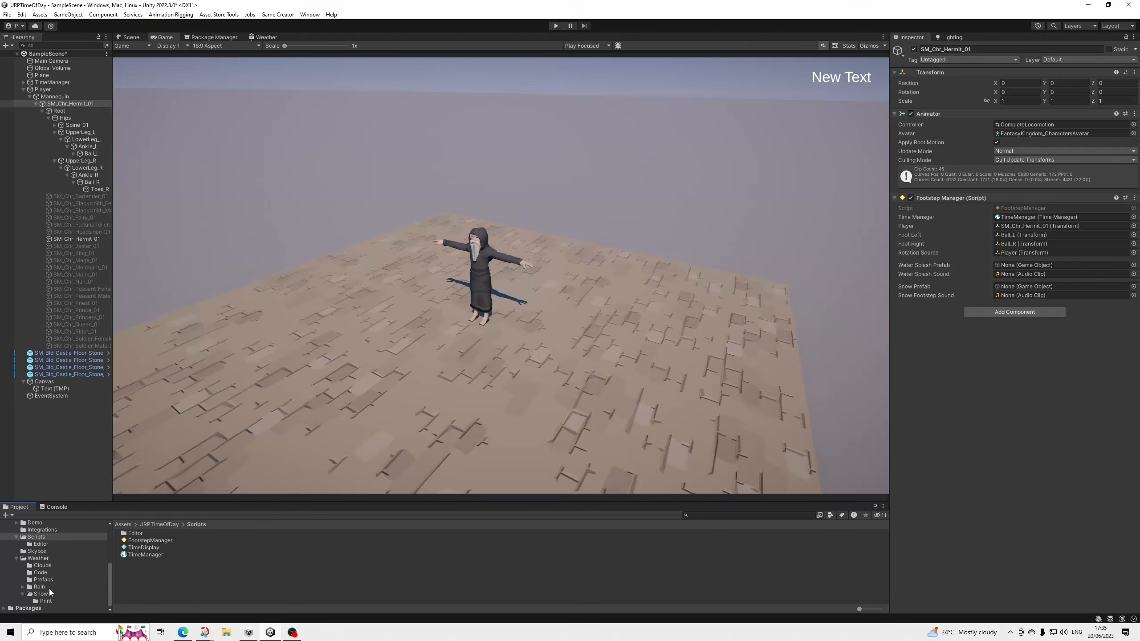
pyautogui.click(44, 579)
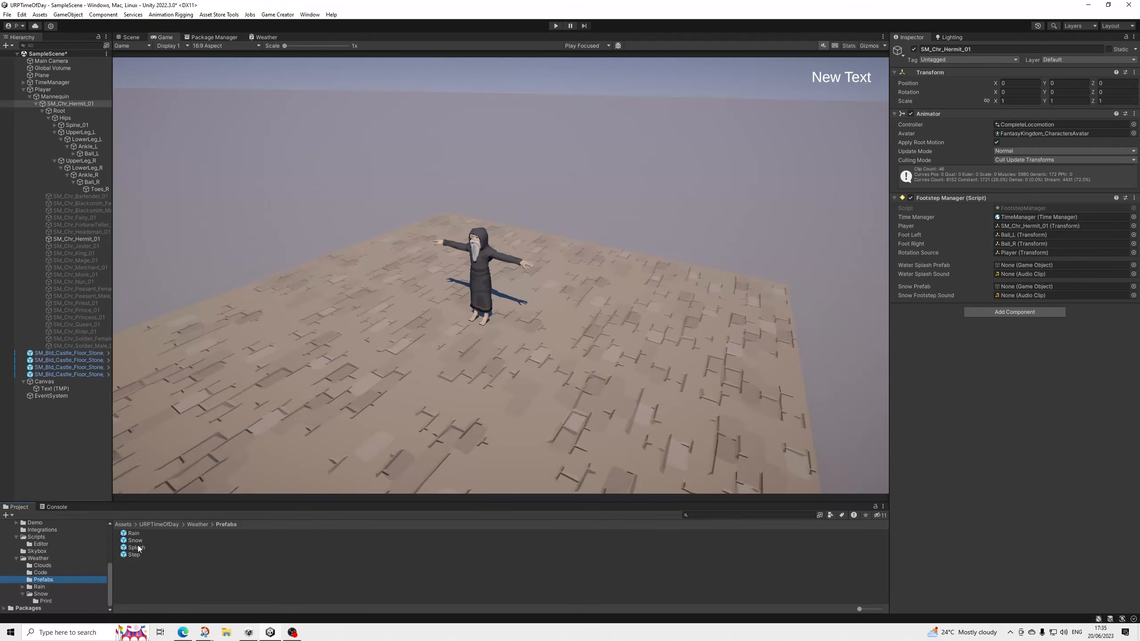
pyautogui.moveTo(139, 551); pyautogui.dragTo(1032, 264)
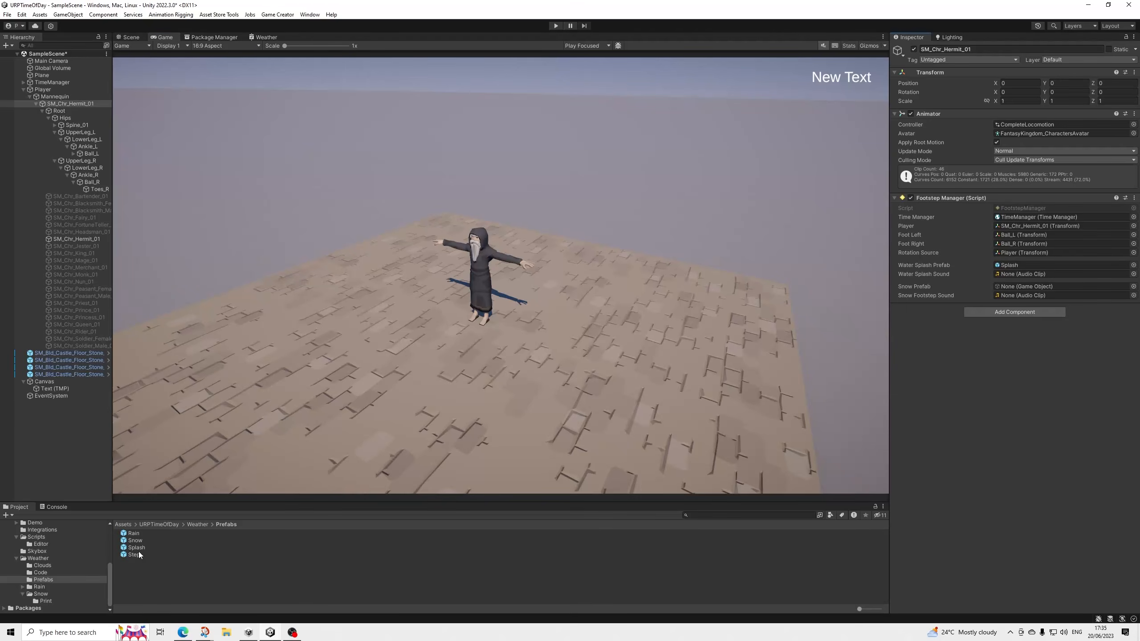
pyautogui.moveTo(139, 554); pyautogui.dragTo(1021, 286)
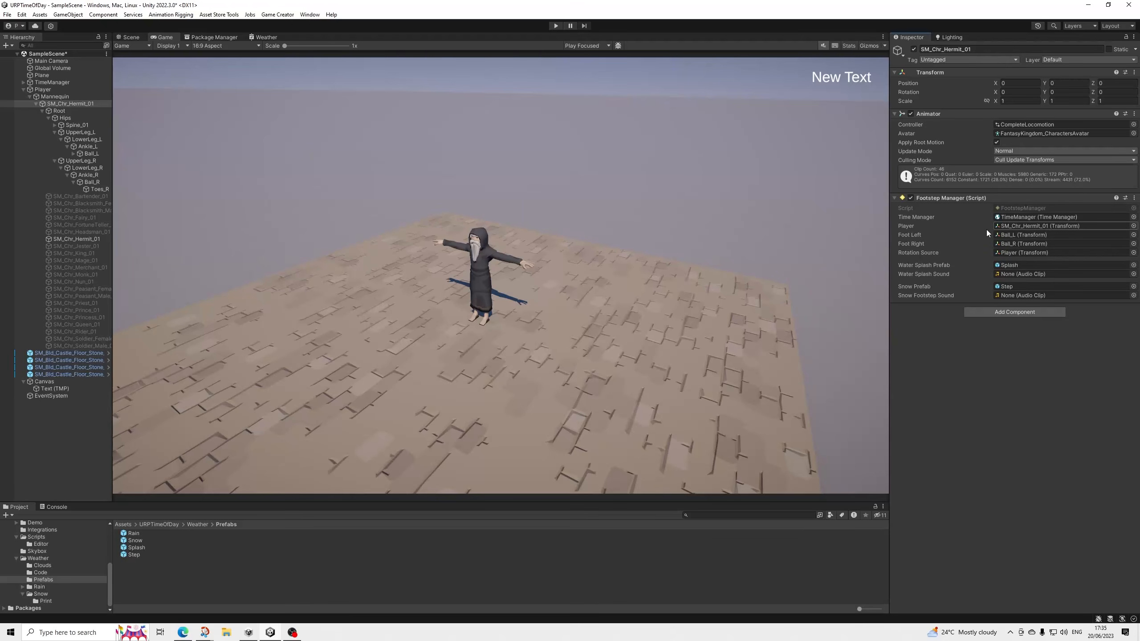
# Open the CompleteLocomotion controller assigned to SM_Chr_Hermit_01's Animator and enter its Locomotion blend tree.
pyautogui.click(1011, 125)
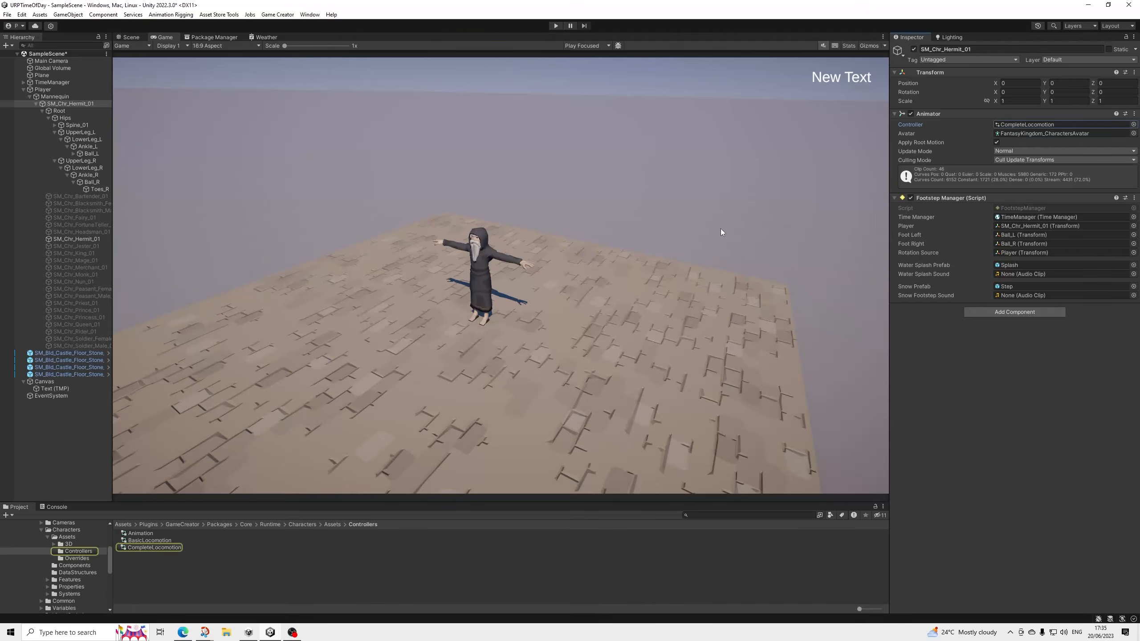
pyautogui.doubleClick(162, 548)
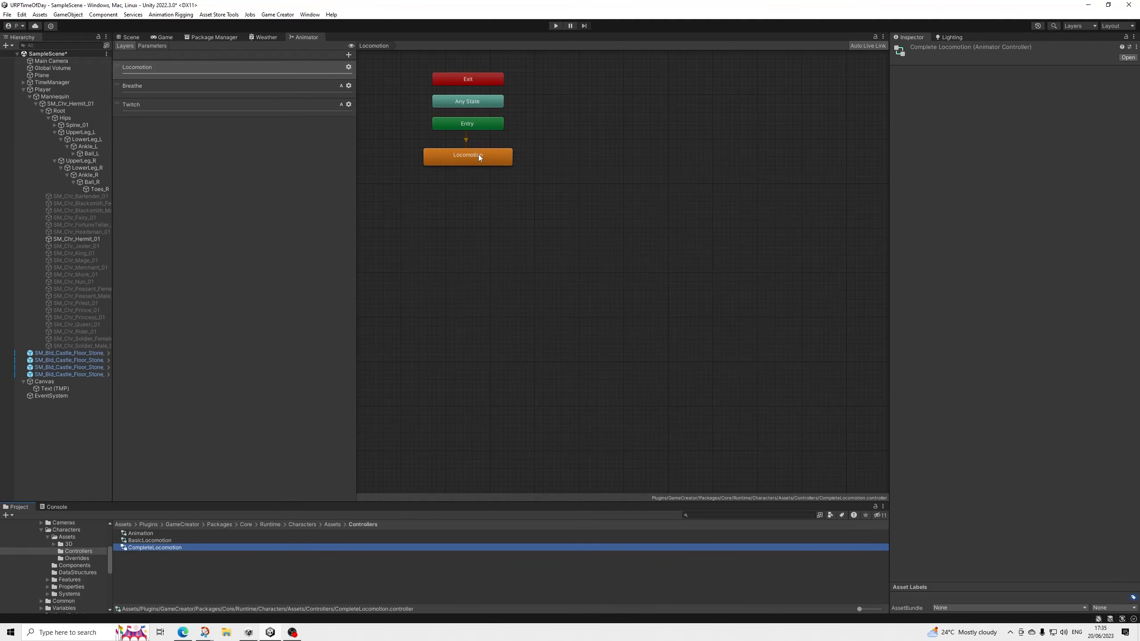
pyautogui.doubleClick(478, 154)
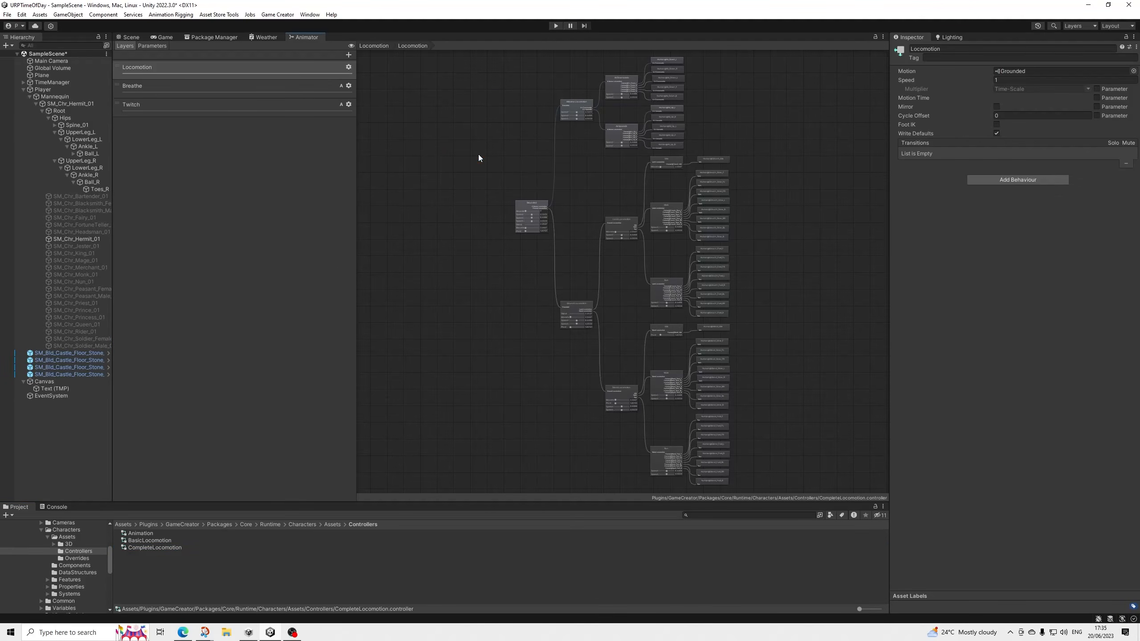
# Examine the blend tree's crouch and stand branches, down to the walk and run clips under Stand Locomotion.
pyautogui.scroll(5, 718, 285)
pyautogui.scroll(-3, 714, 283)
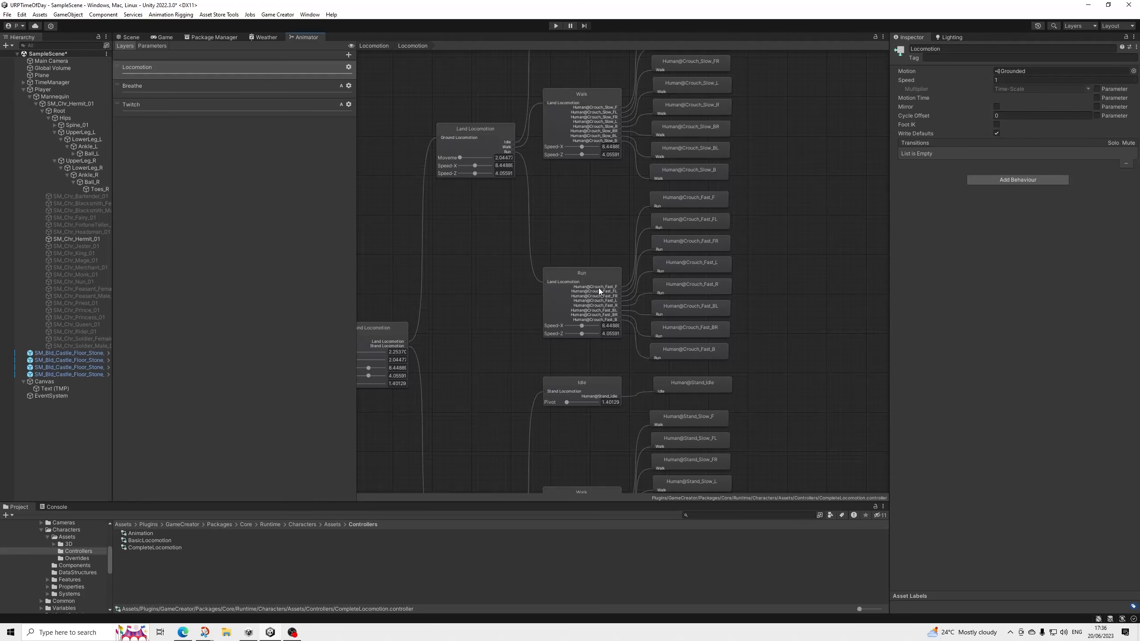
pyautogui.scroll(-2, 601, 272)
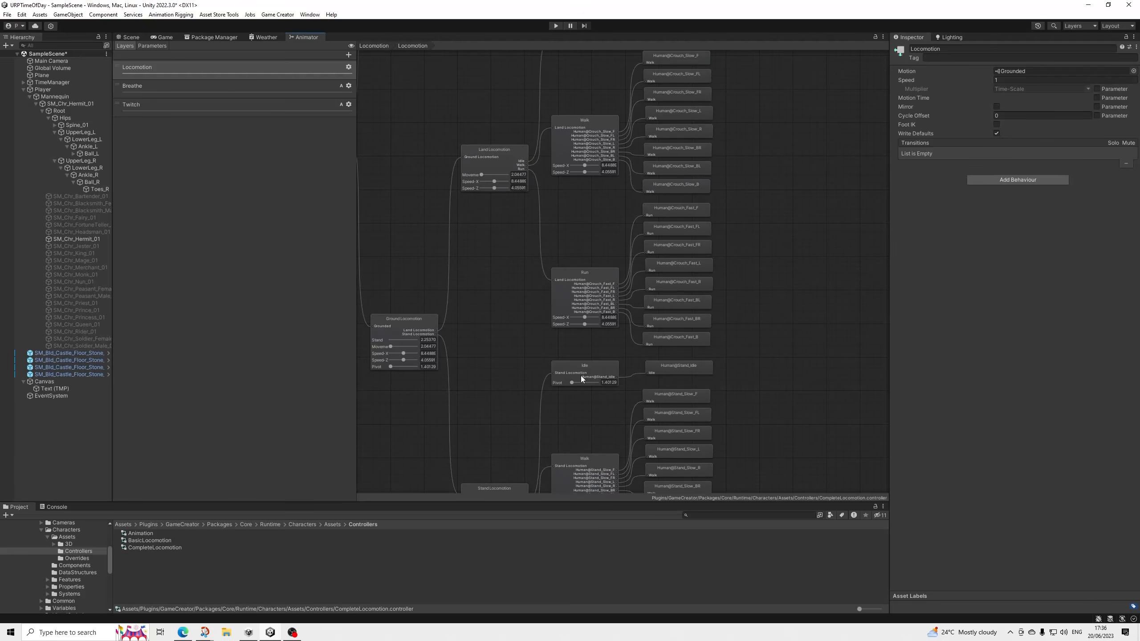
pyautogui.moveTo(584, 405); pyautogui.dragTo(582, 162, button='middle')
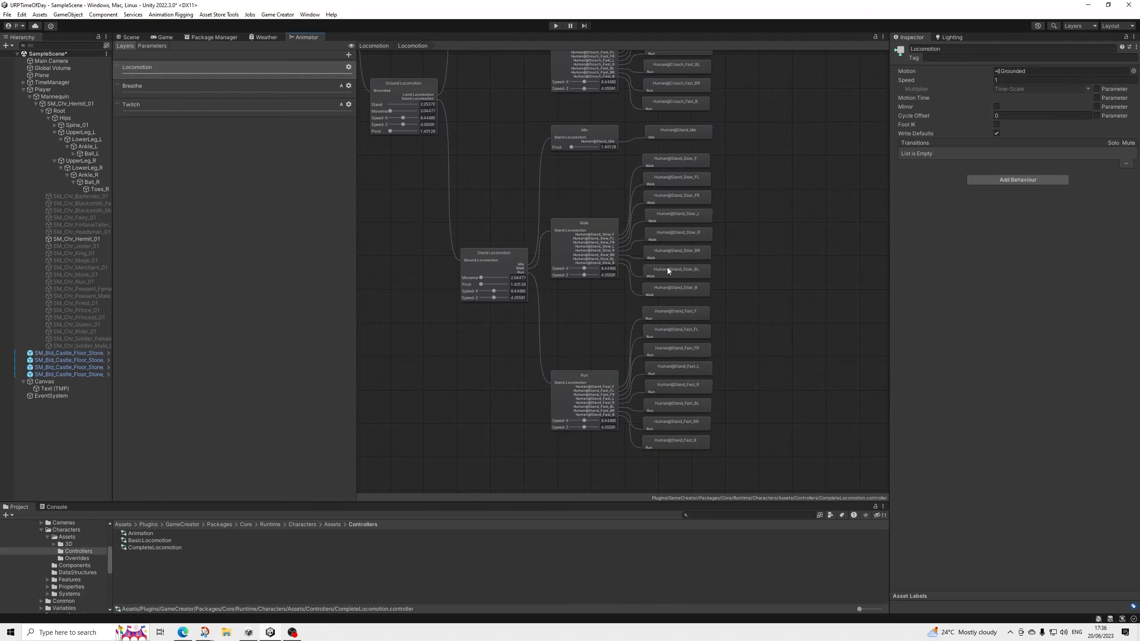
pyautogui.moveTo(567, 141); pyautogui.dragTo(555, 224, button='middle')
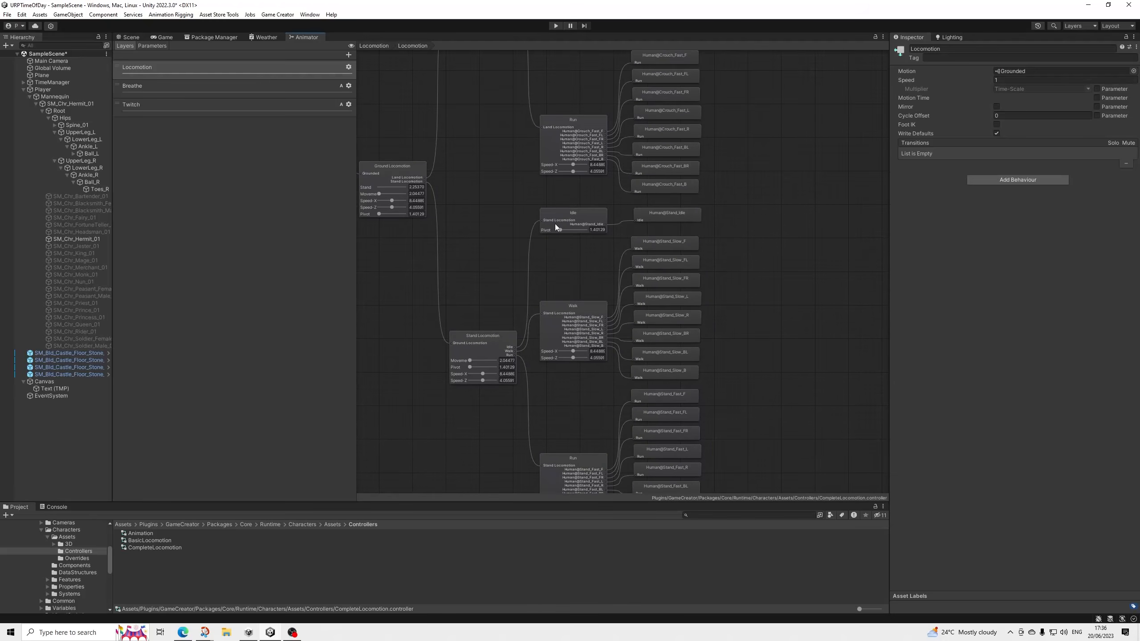
pyautogui.moveTo(552, 174); pyautogui.dragTo(562, 250, button='middle')
pyautogui.scroll(2, 566, 199)
pyautogui.moveTo(566, 208); pyautogui.dragTo(585, 362, button='middle')
pyautogui.scroll(-2, 563, 224)
pyautogui.scroll(-2, 574, 318)
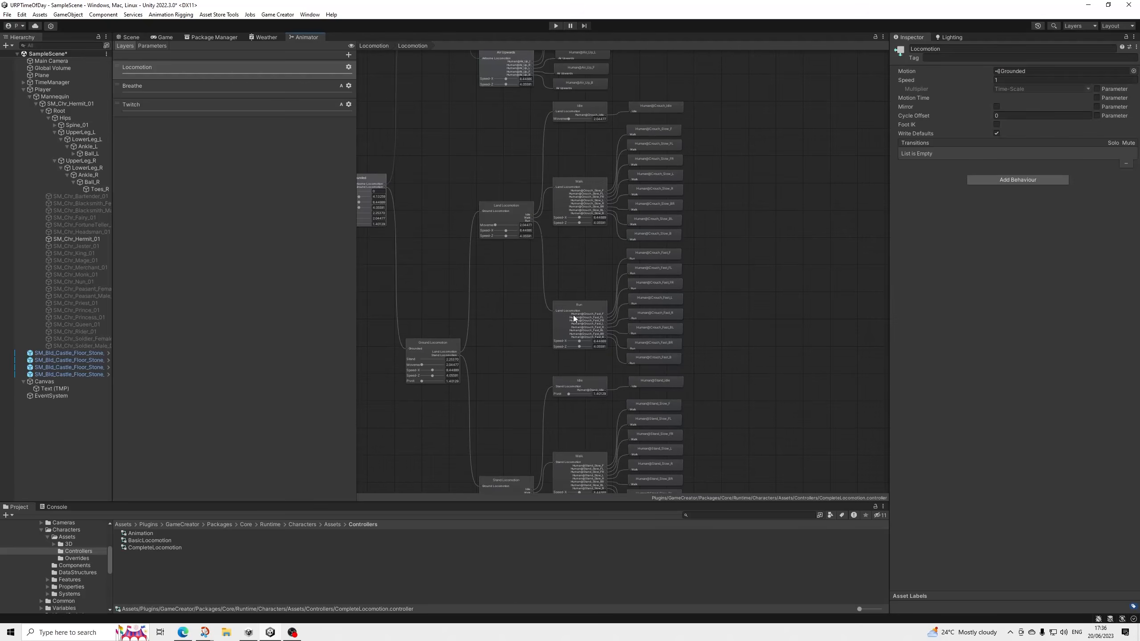
pyautogui.moveTo(569, 323); pyautogui.dragTo(536, 100, button='middle')
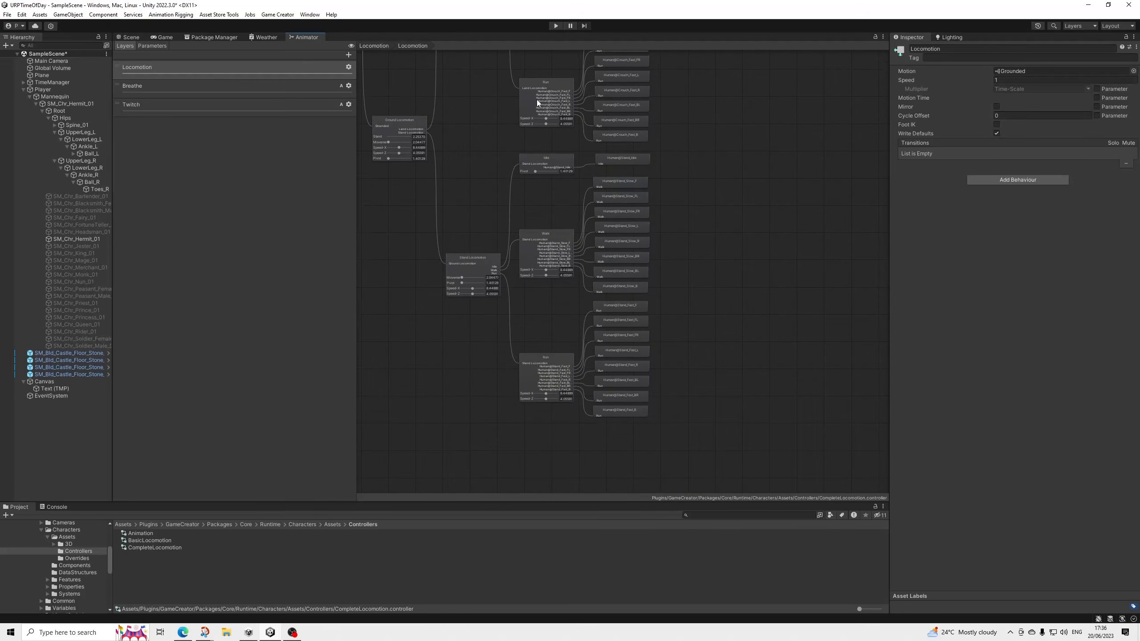
pyautogui.scroll(2, 563, 210)
pyautogui.scroll(1, 564, 214)
pyautogui.moveTo(568, 250); pyautogui.dragTo(578, 227, button='middle')
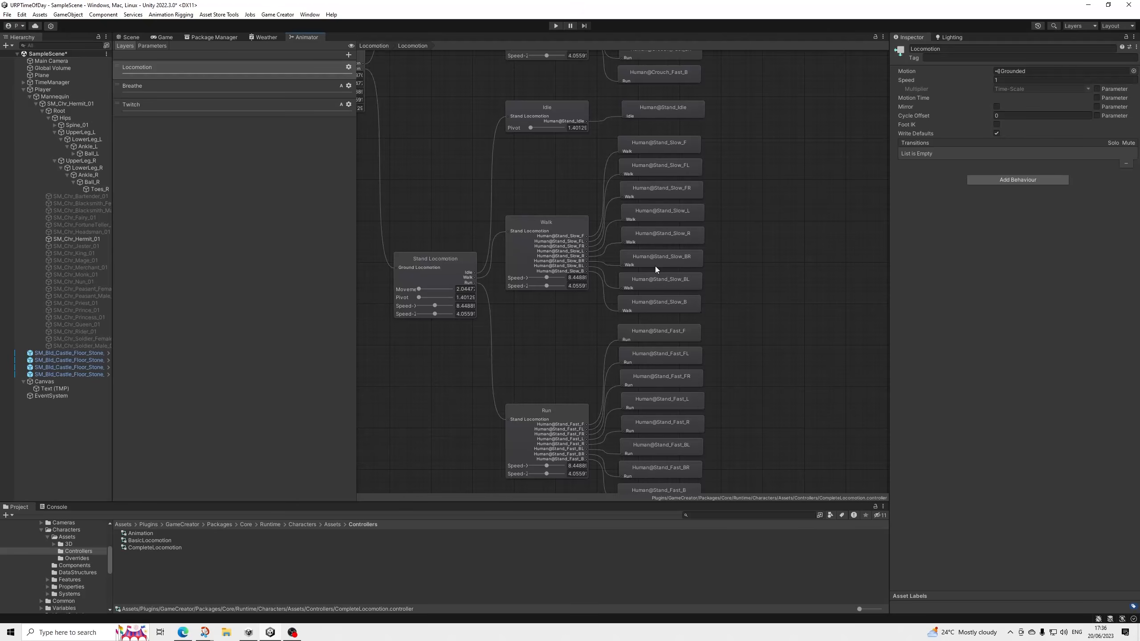
pyautogui.moveTo(654, 331); pyautogui.dragTo(676, 278, button='middle')
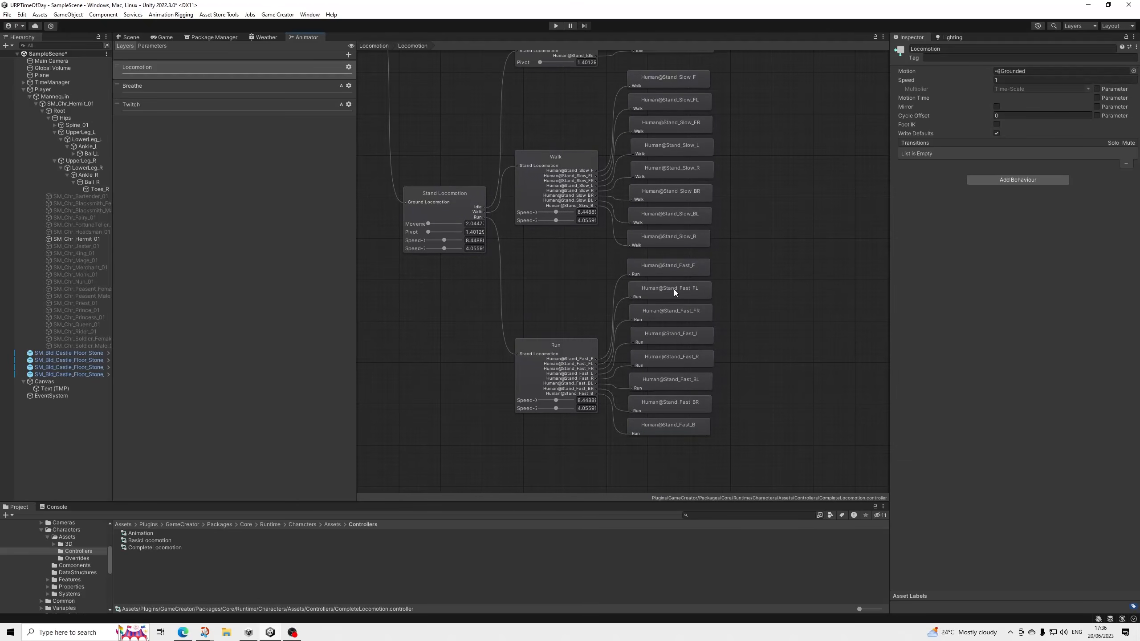
# Play the previews of the Human@Stand_Fast_F and Human@Stand_Slow_F clips from the Stand Locomotion branch.
pyautogui.click(689, 268)
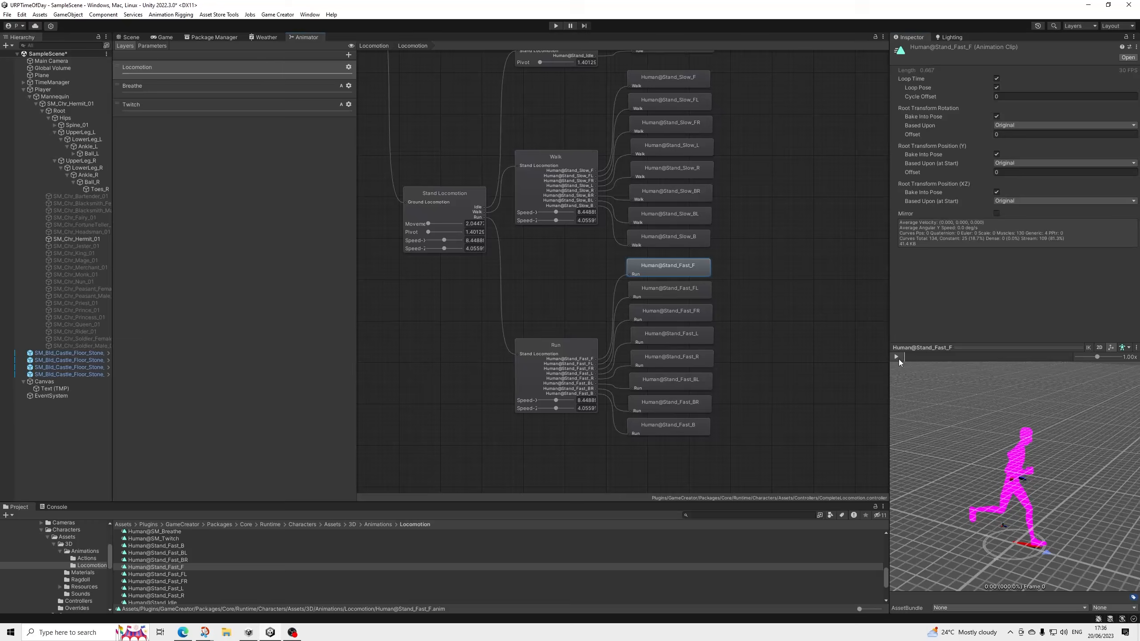
pyautogui.click(899, 359)
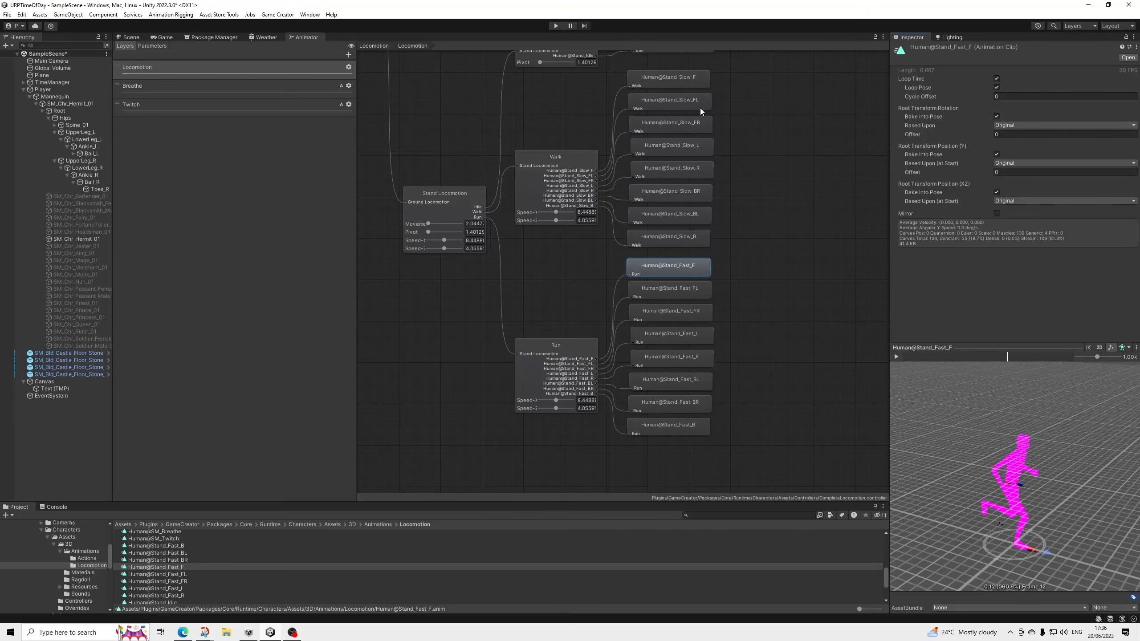
pyautogui.click(696, 83)
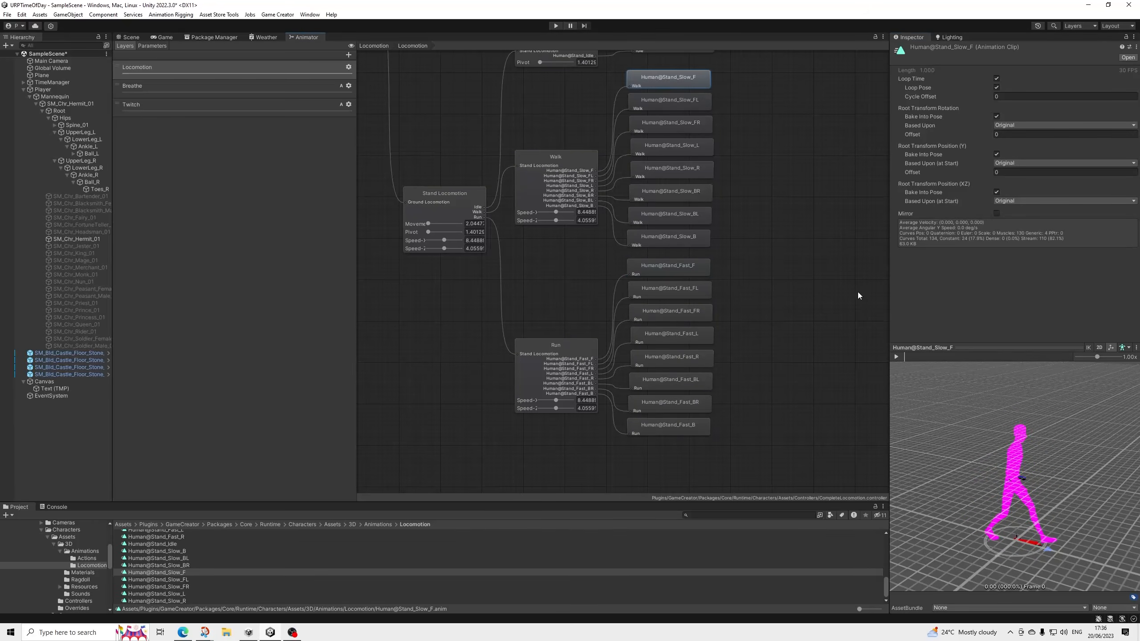
pyautogui.click(896, 358)
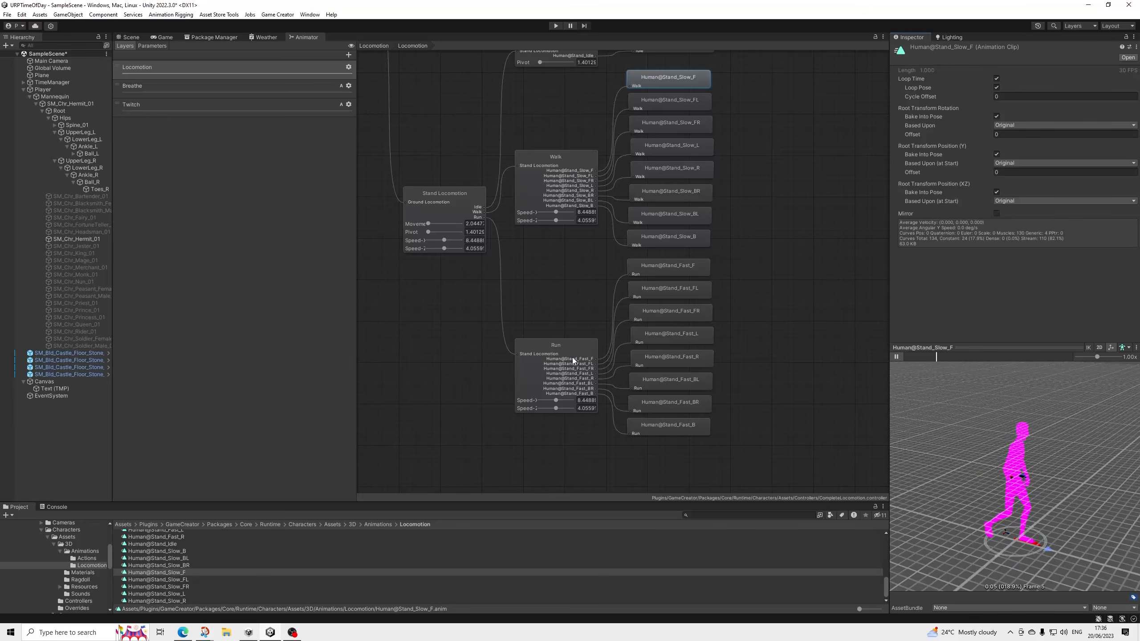
# Inspect Stand Locomotion's Run blend tree, replay its Human@Stand_Fast_F clip preview and select that clip in the project's Locomotion folder.
pyautogui.click(572, 344)
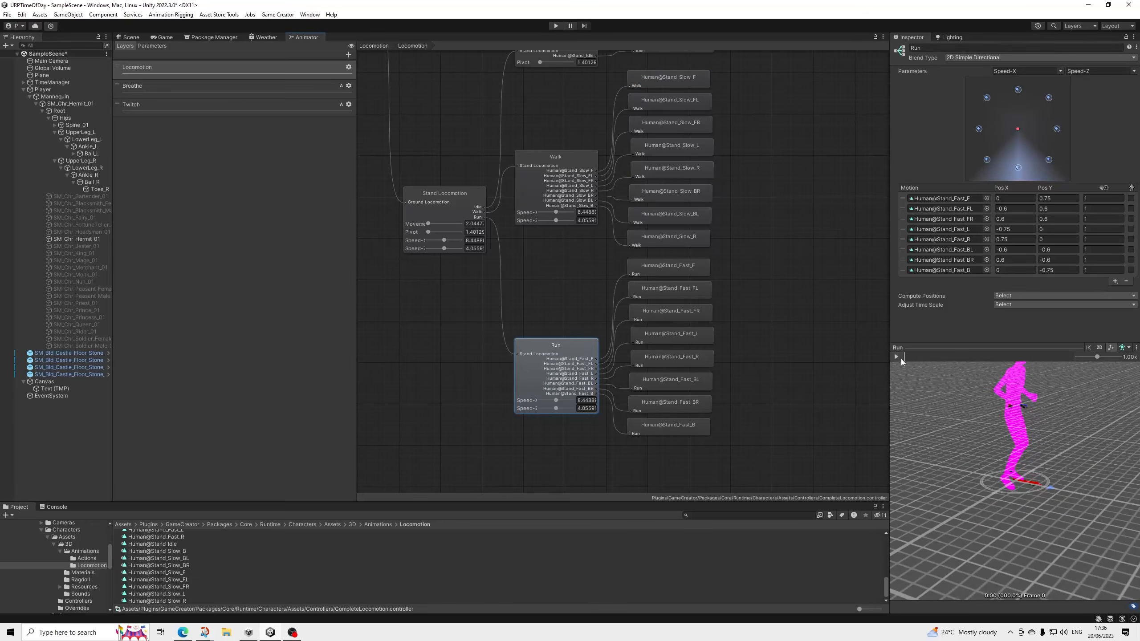
pyautogui.click(669, 272)
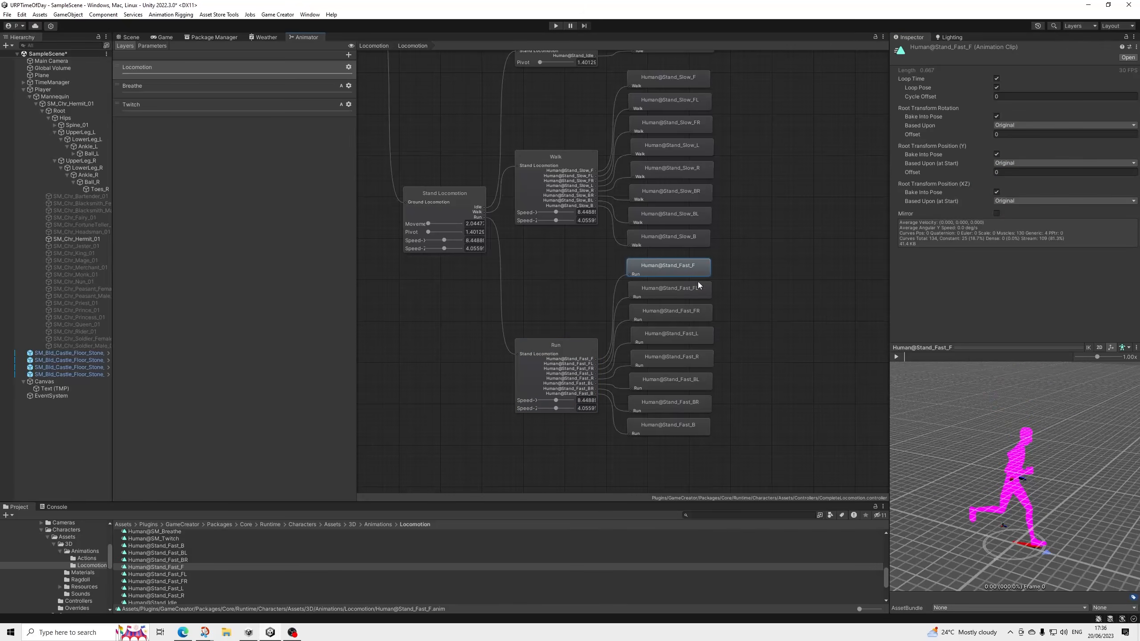
pyautogui.click(896, 357)
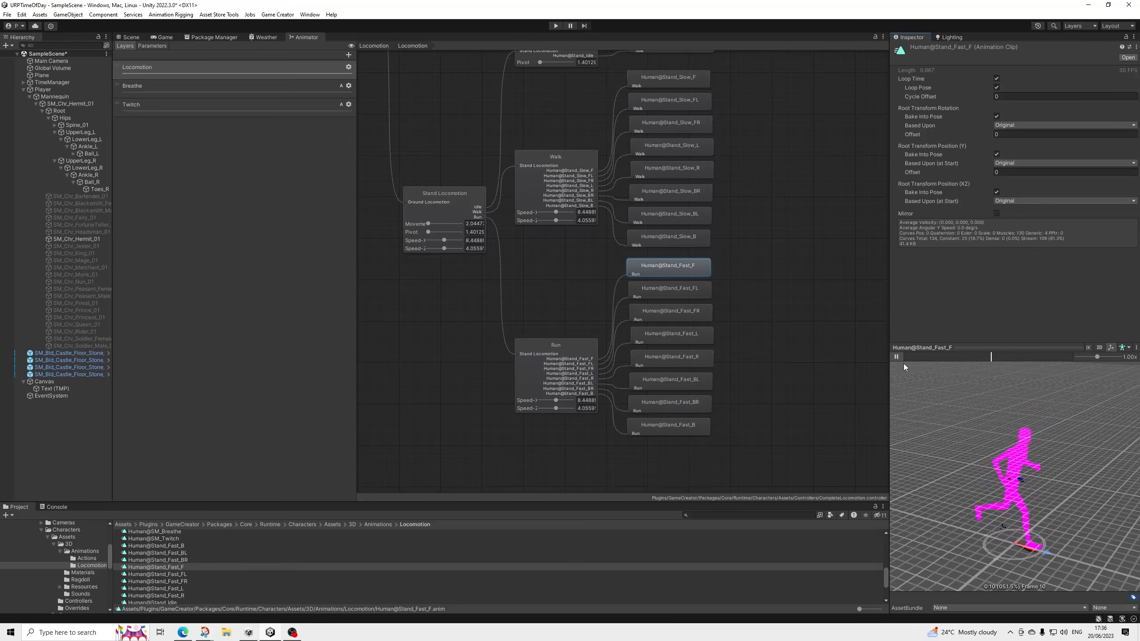
pyautogui.click(171, 568)
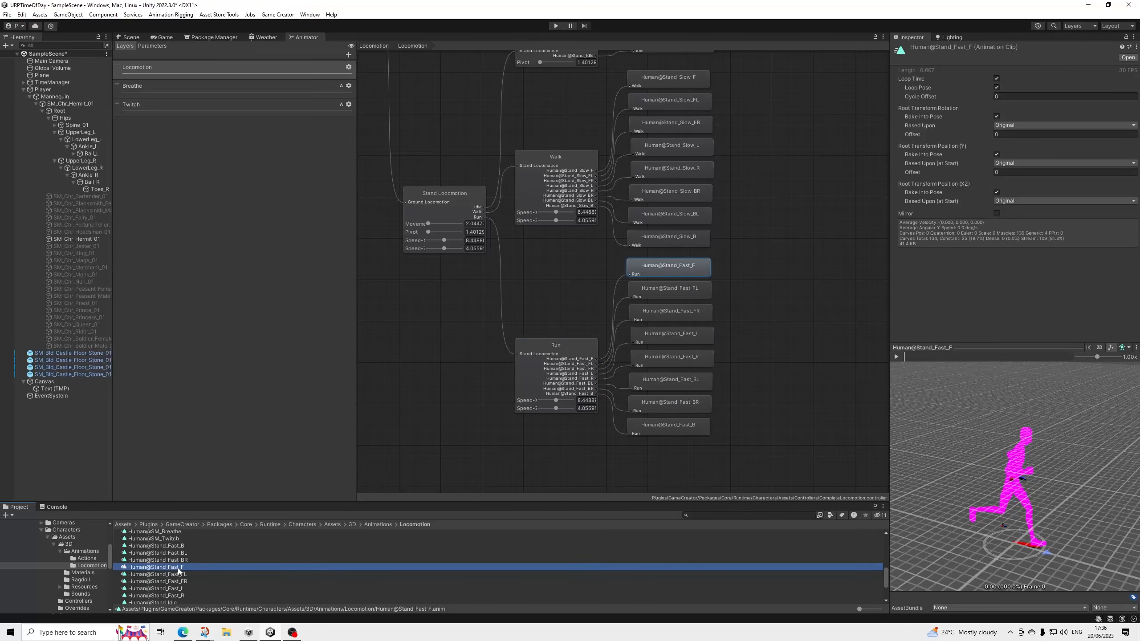
# Return to the Scene view and save SampleScene.
pyautogui.click(129, 37)
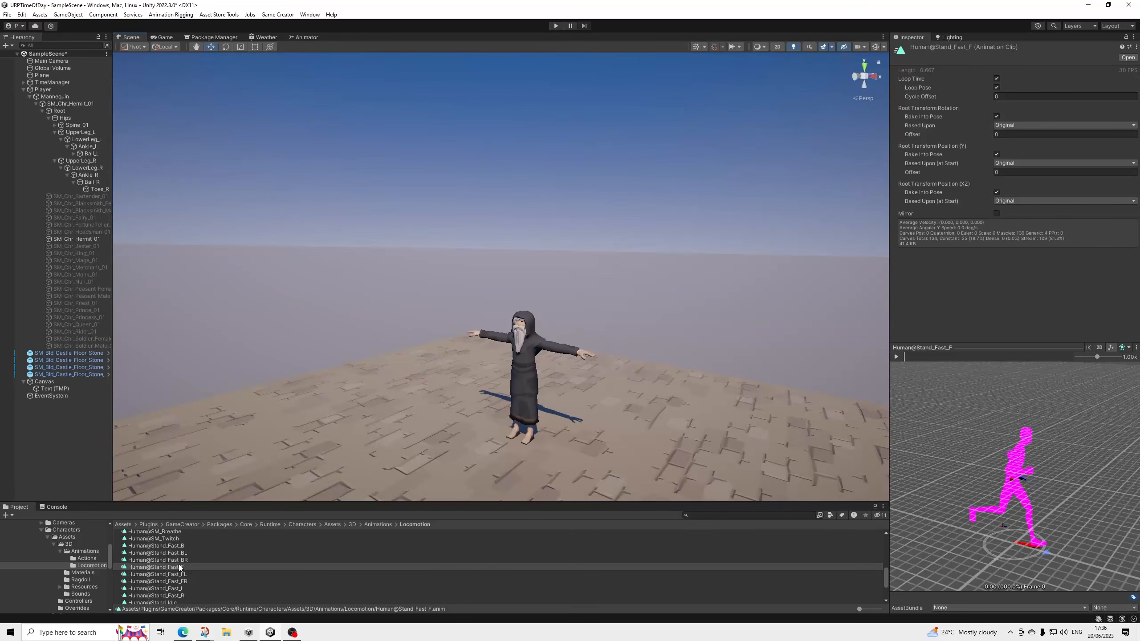
pyautogui.scroll(3, 178, 567)
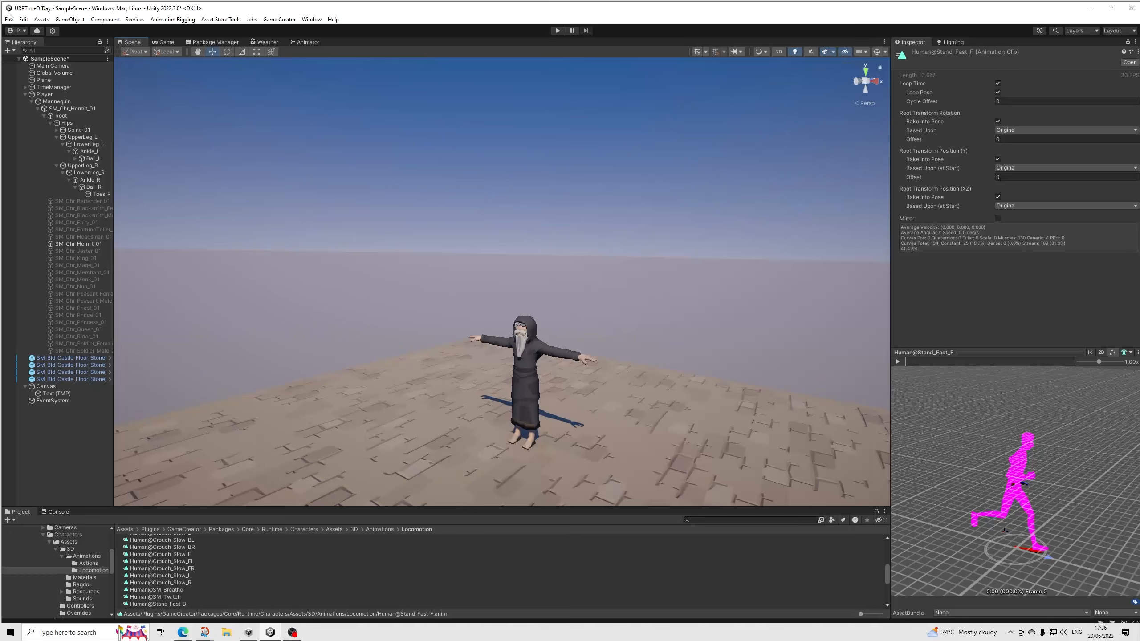
pyautogui.click(9, 19)
pyautogui.click(18, 63)
pyautogui.click(1111, 8)
# Play-test the scene by running the Hermit in several directions, compare with the Human@Stand_Fast_F preview, and stop play mode.
pyautogui.click(557, 31)
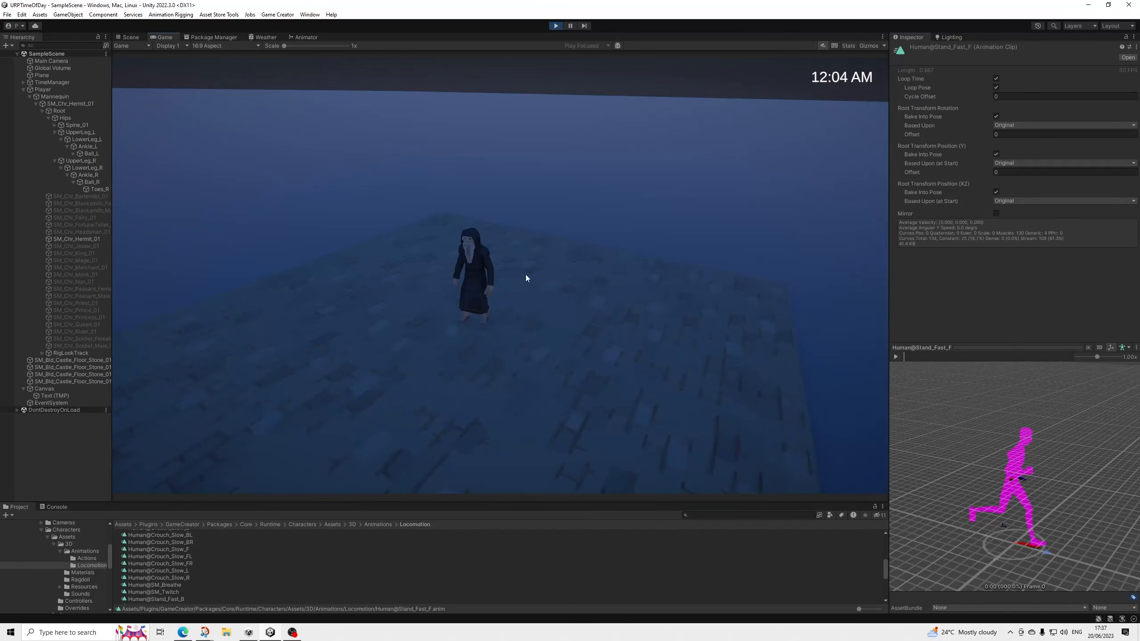
pyautogui.press('a')
pyautogui.press('s')
pyautogui.press('d')
pyautogui.press('w')
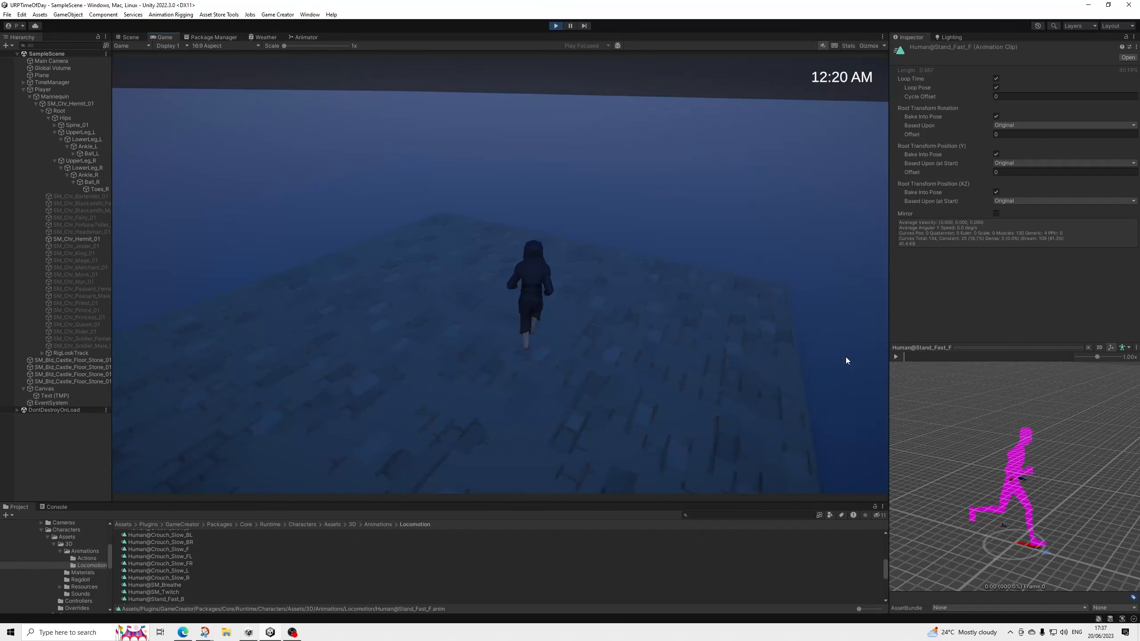
pyautogui.press('a')
pyautogui.click(896, 357)
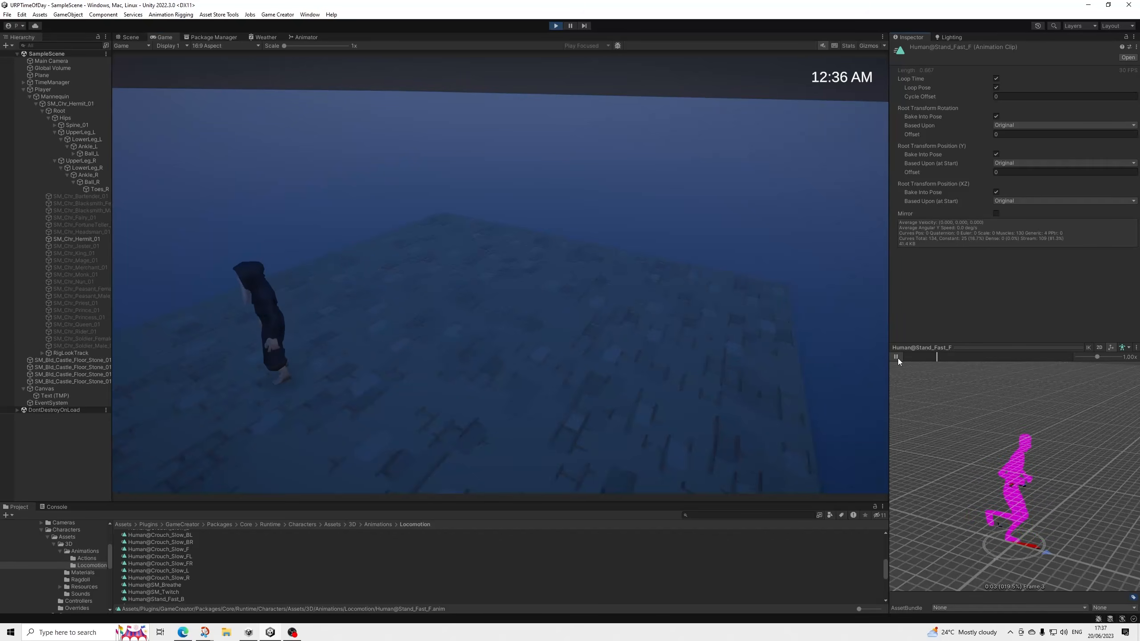
pyautogui.press('d')
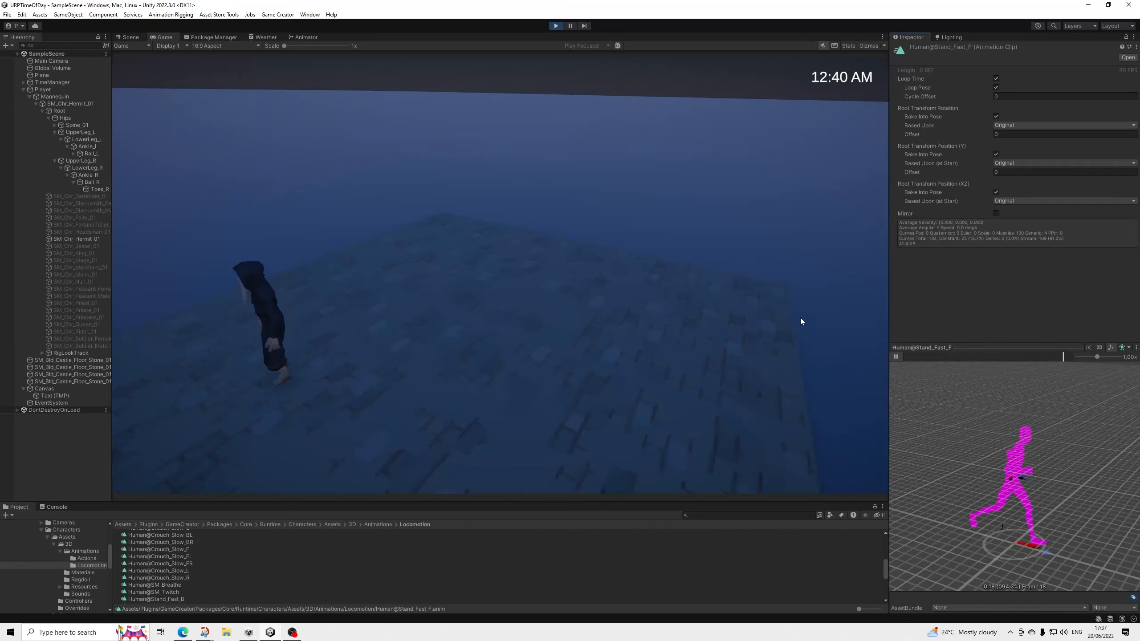
pyautogui.click(896, 357)
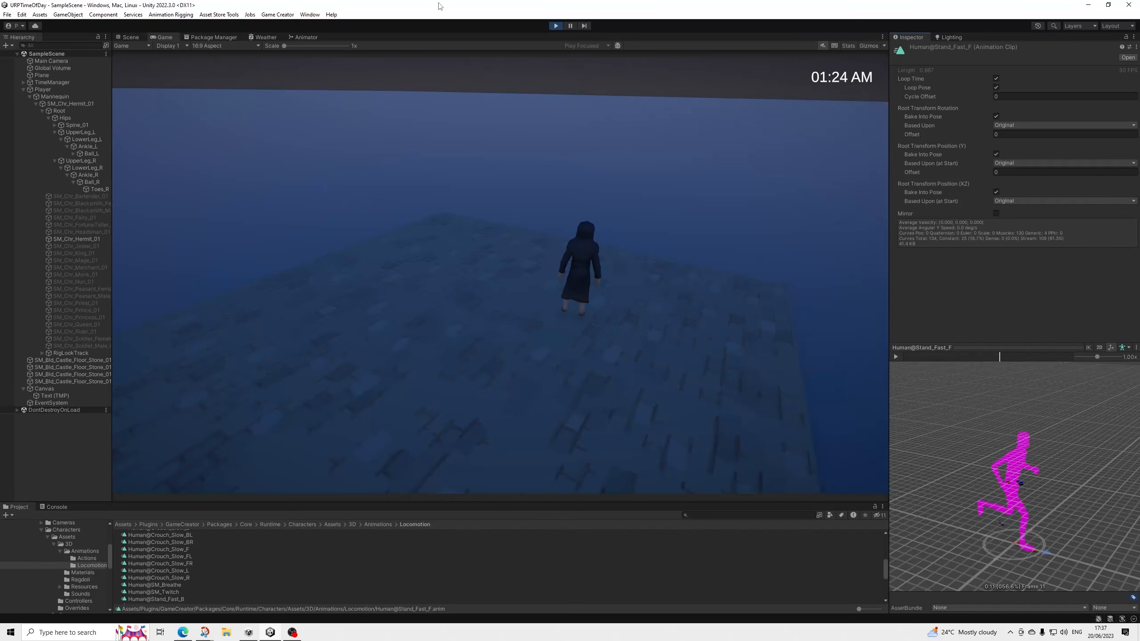
pyautogui.click(556, 25)
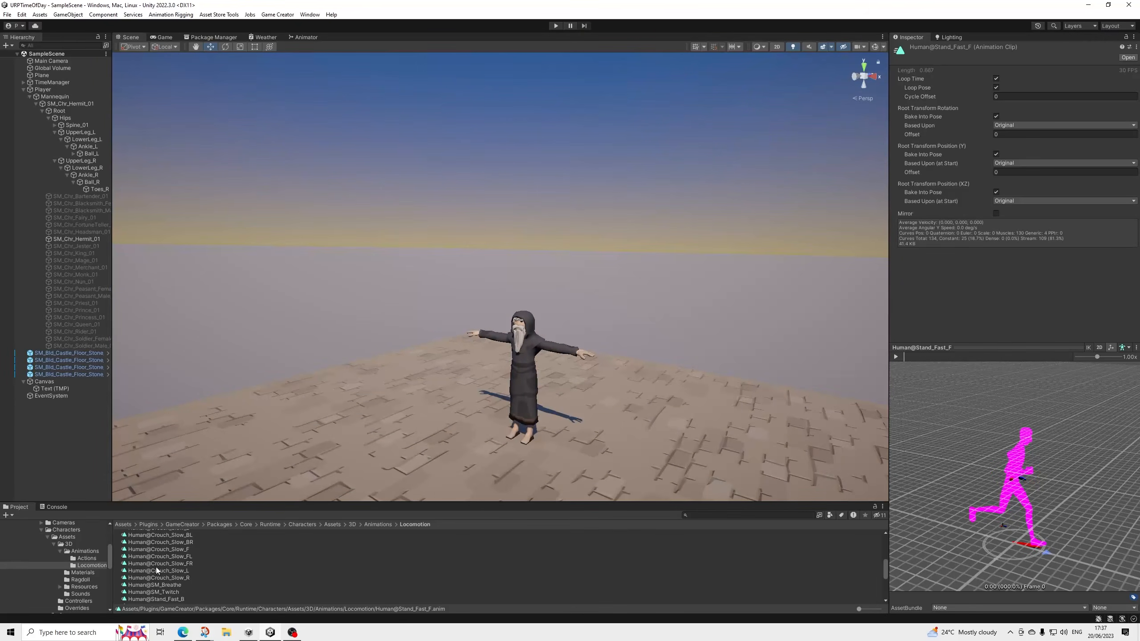
# Open the Human@Stand_Fast_F clip in an Animation window docked beside the Console, and select SM_Chr_Hermit_01 as the animated object.
pyautogui.scroll(3, 184, 581)
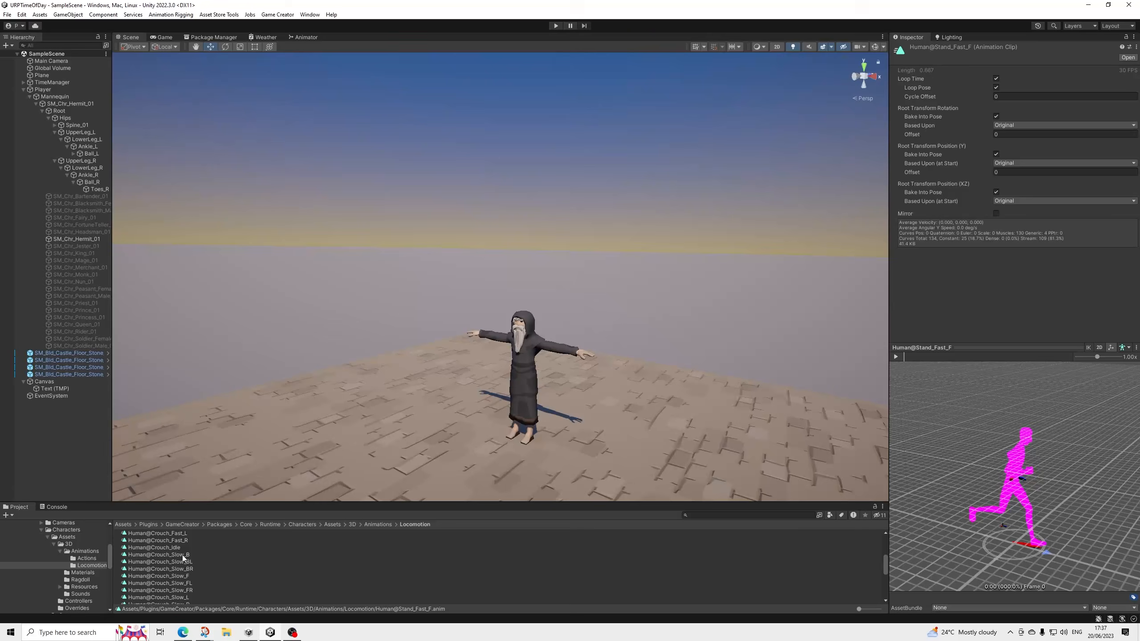
pyautogui.scroll(-5, 185, 568)
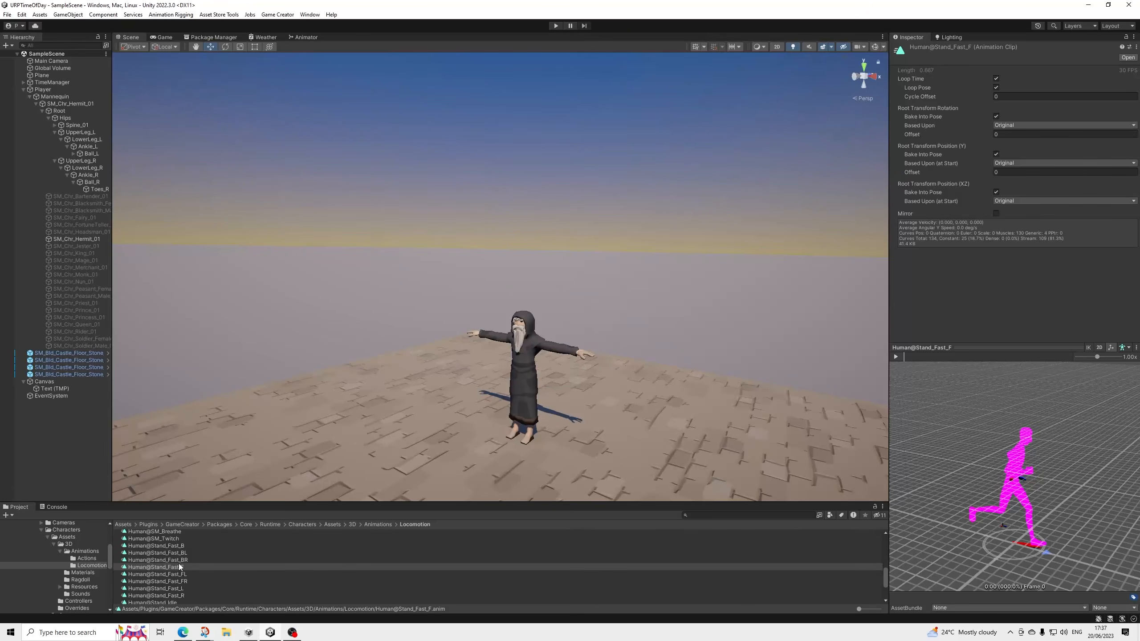
pyautogui.click(181, 567)
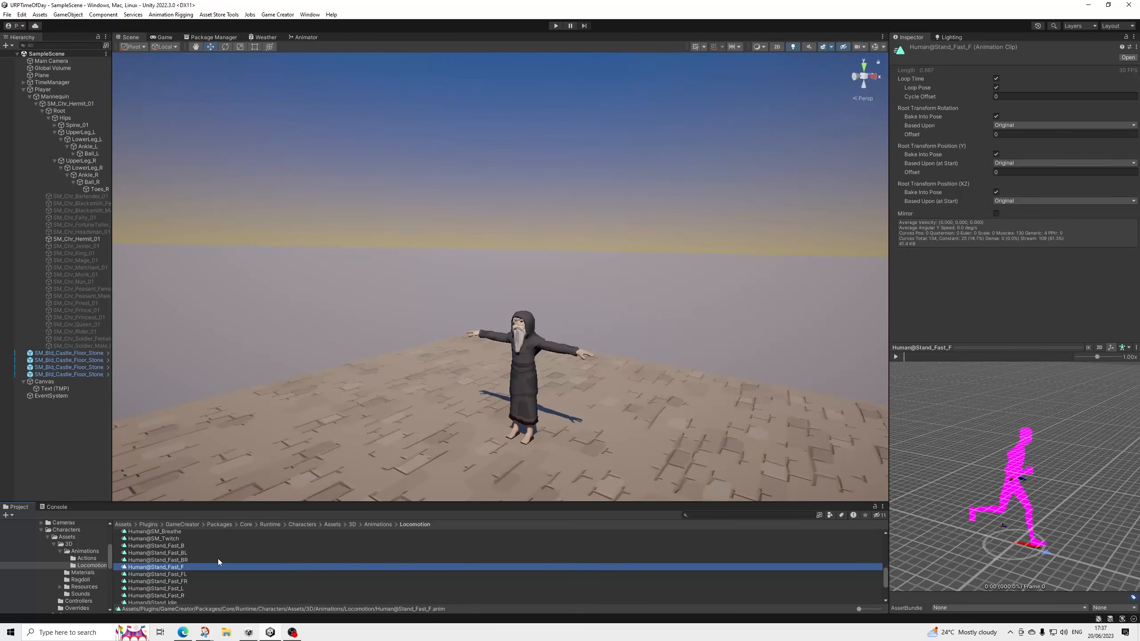
pyautogui.scroll(7, 174, 563)
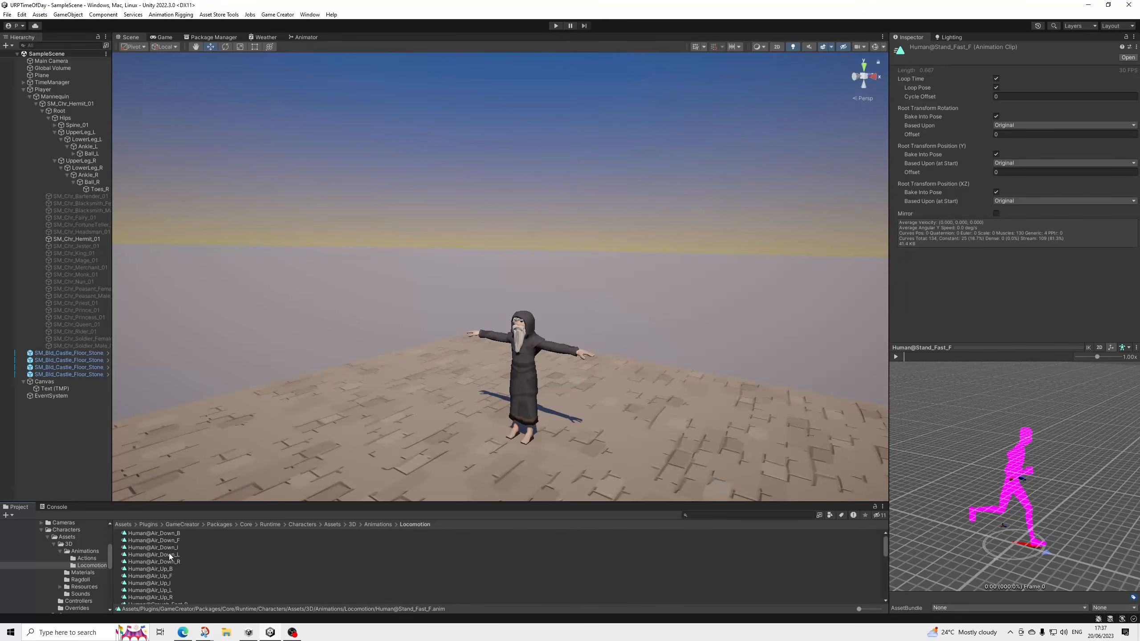
pyautogui.scroll(-7, 166, 549)
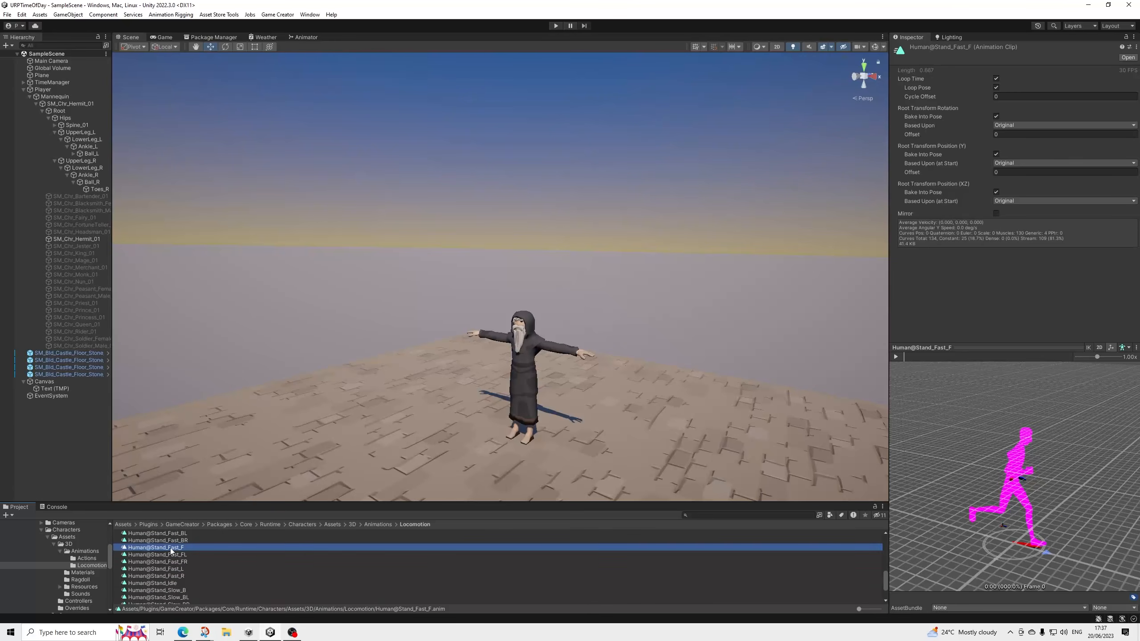
pyautogui.scroll(2, 175, 566)
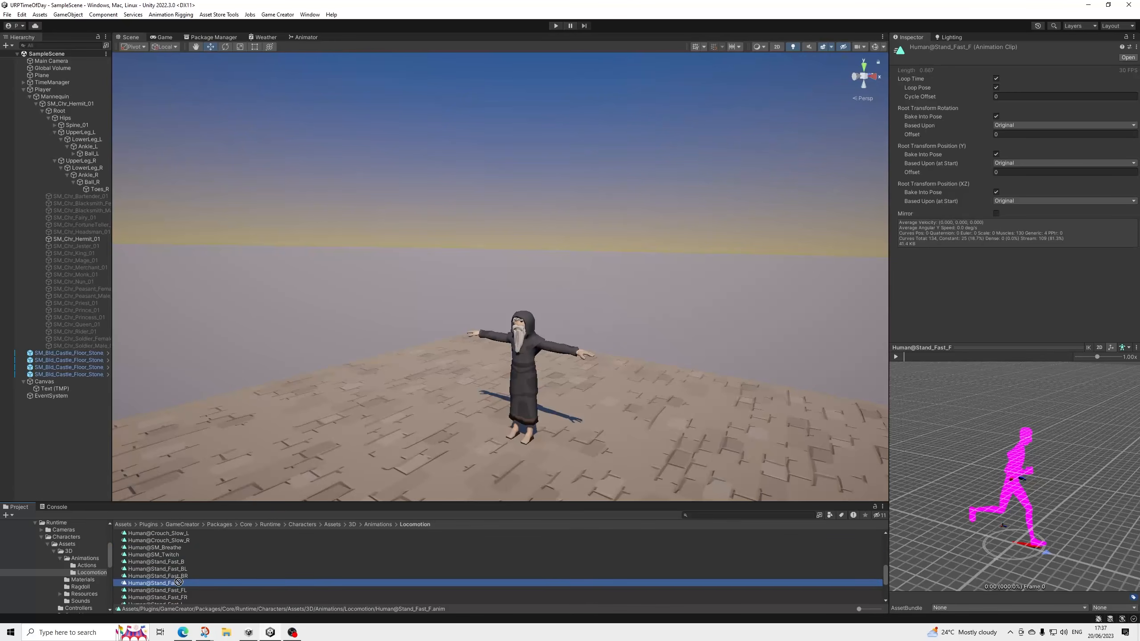
pyautogui.doubleClick(179, 583)
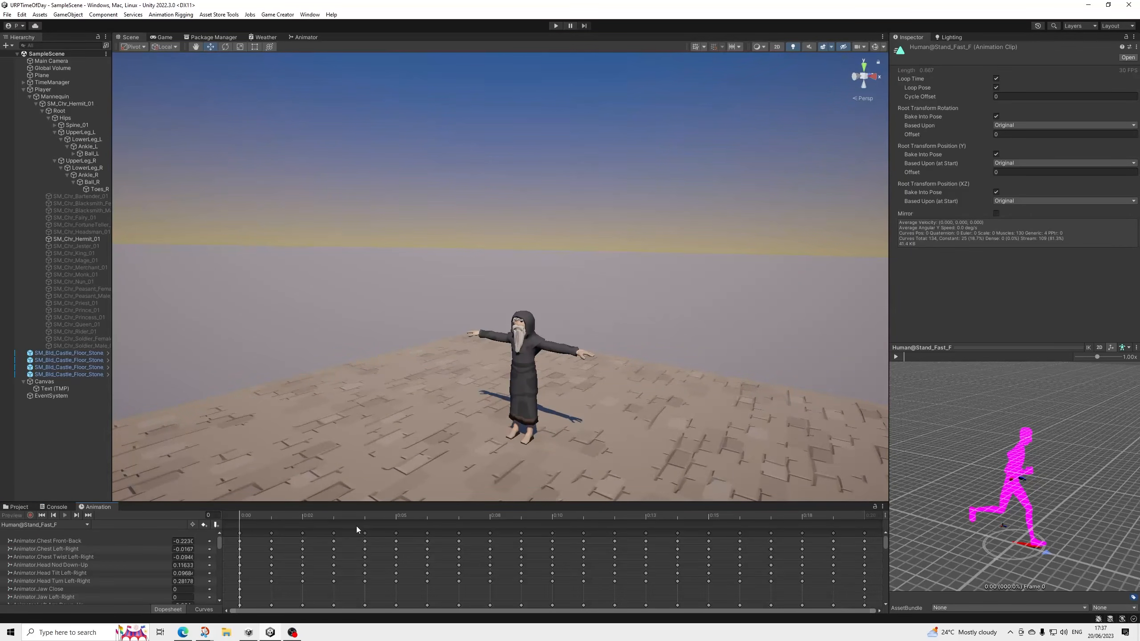
pyautogui.moveTo(265, 513); pyautogui.dragTo(145, 524)
pyautogui.click(72, 103)
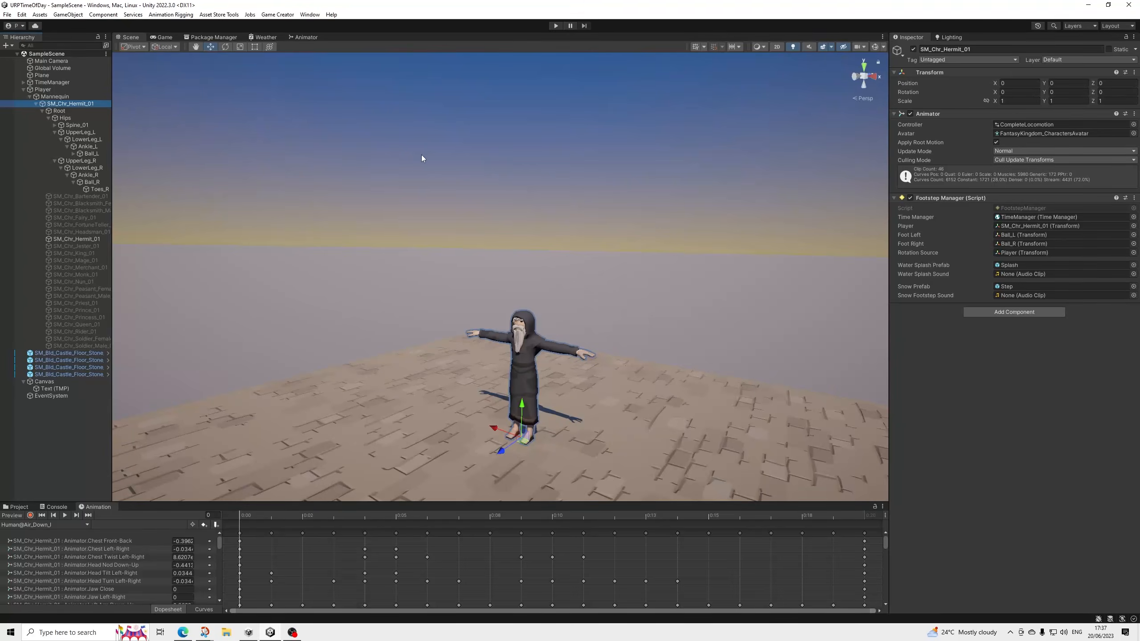
# Scrub the current Air_Down clip on the Hermit, look through its properties, and switch the Animation window to the Human@Stand_Fast_F clip.
pyautogui.moveTo(258, 513); pyautogui.dragTo(220, 515)
pyautogui.scroll(-5, 144, 565)
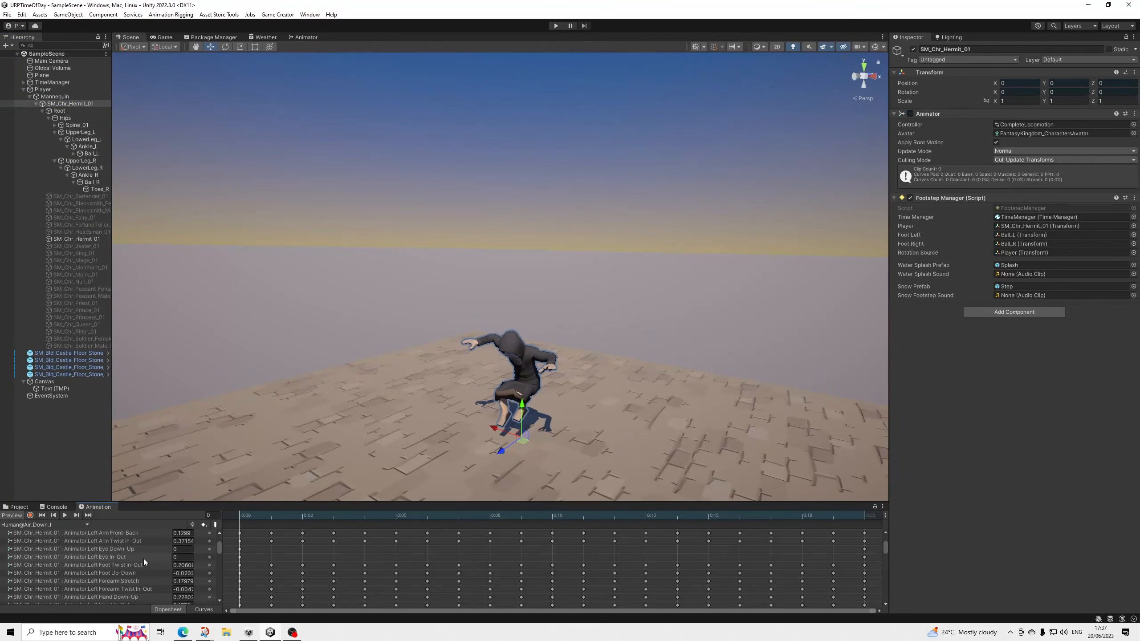
pyautogui.scroll(5, 131, 562)
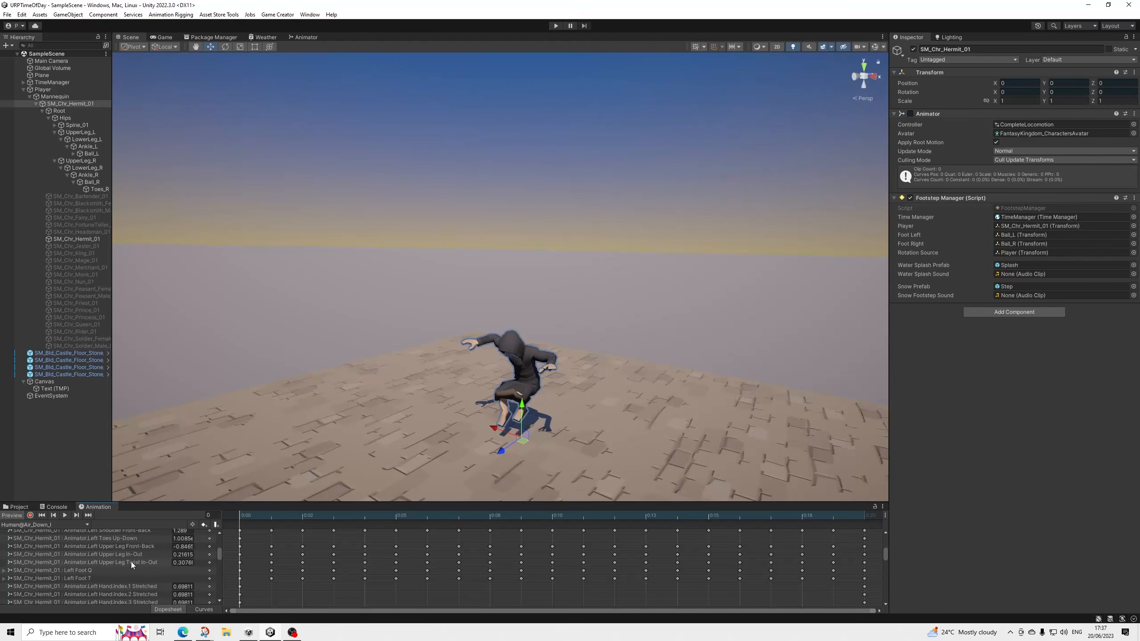
pyautogui.click(78, 525)
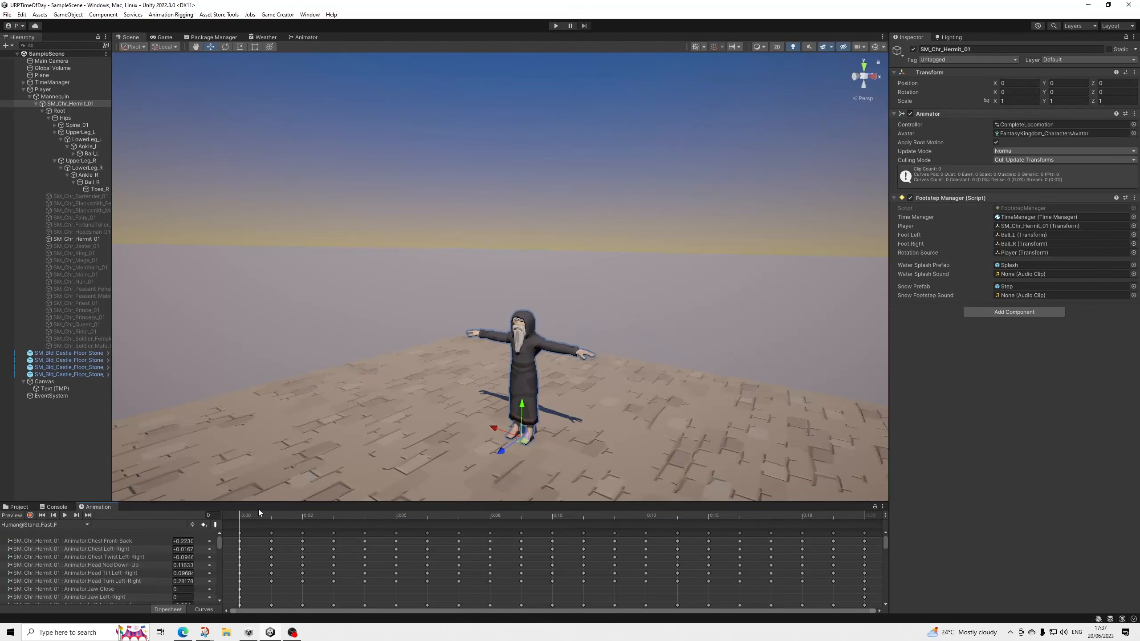
# Add an animation event at frame 3 of Human@Stand_Fast_F that calls FootstepManager's LeftFootStep method.
pyautogui.moveTo(263, 516); pyautogui.dragTo(324, 531)
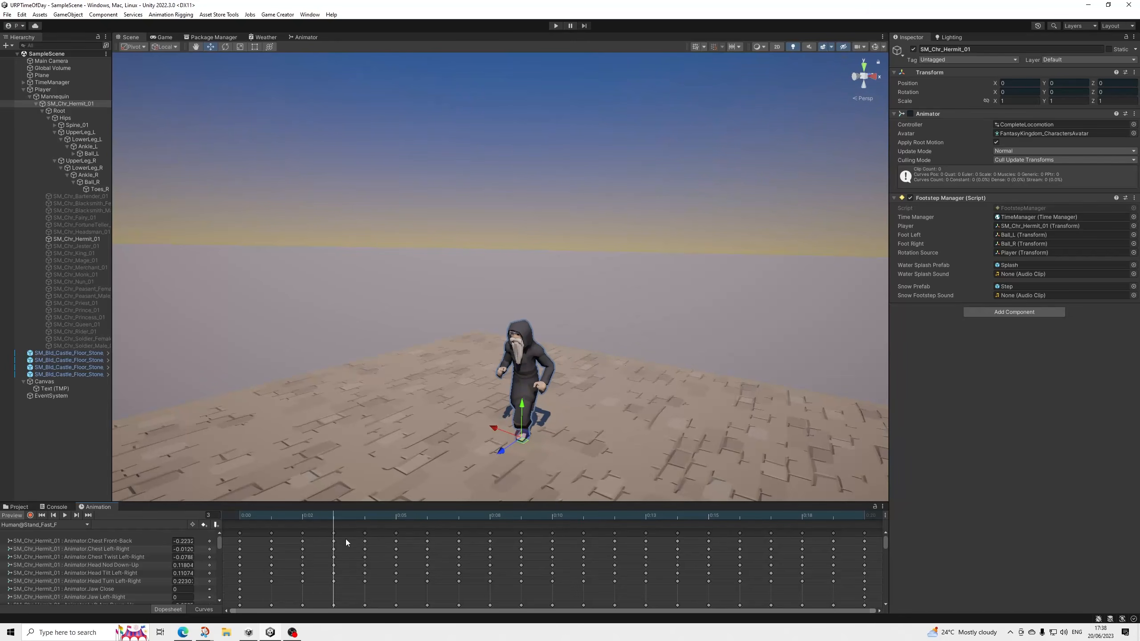
pyautogui.moveTo(345, 542)
pyautogui.mouseDown()
pyautogui.moveTo(361, 541)
pyautogui.moveTo(317, 541)
pyautogui.moveTo(329, 541)
pyautogui.mouseUp()
pyautogui.click(216, 525)
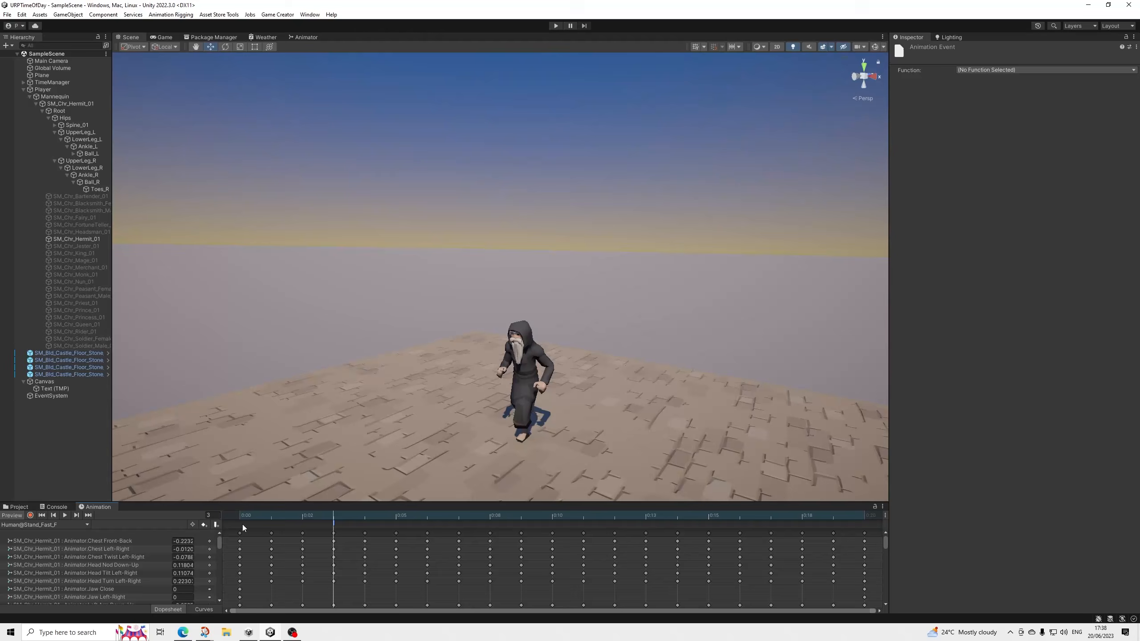
pyautogui.click(1004, 71)
pyautogui.moveTo(1027, 79)
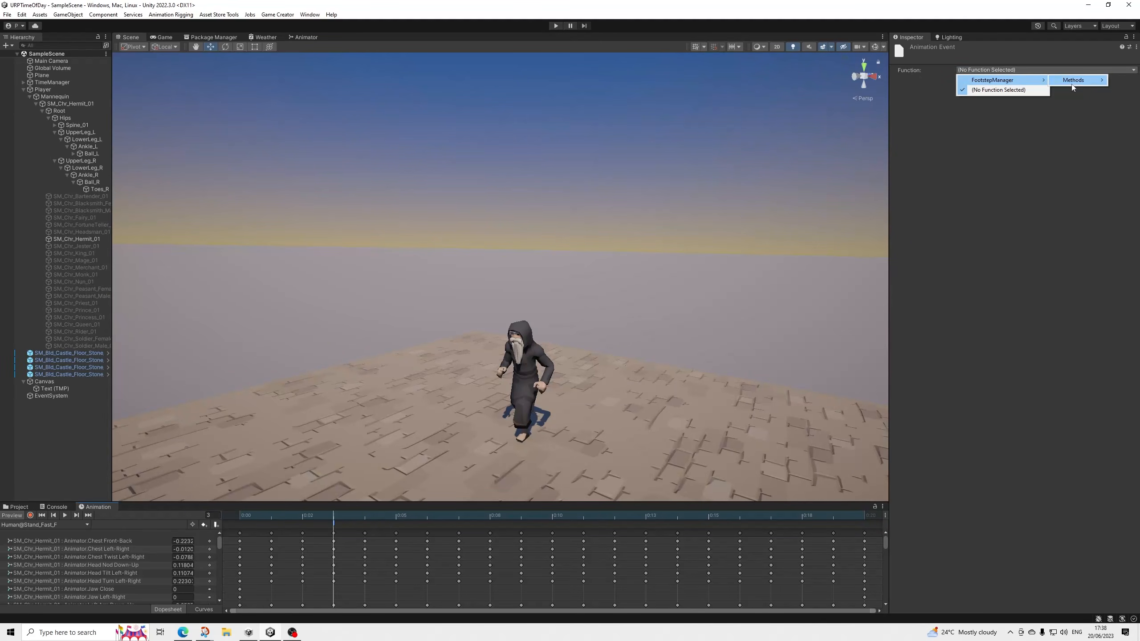
pyautogui.moveTo(1087, 85)
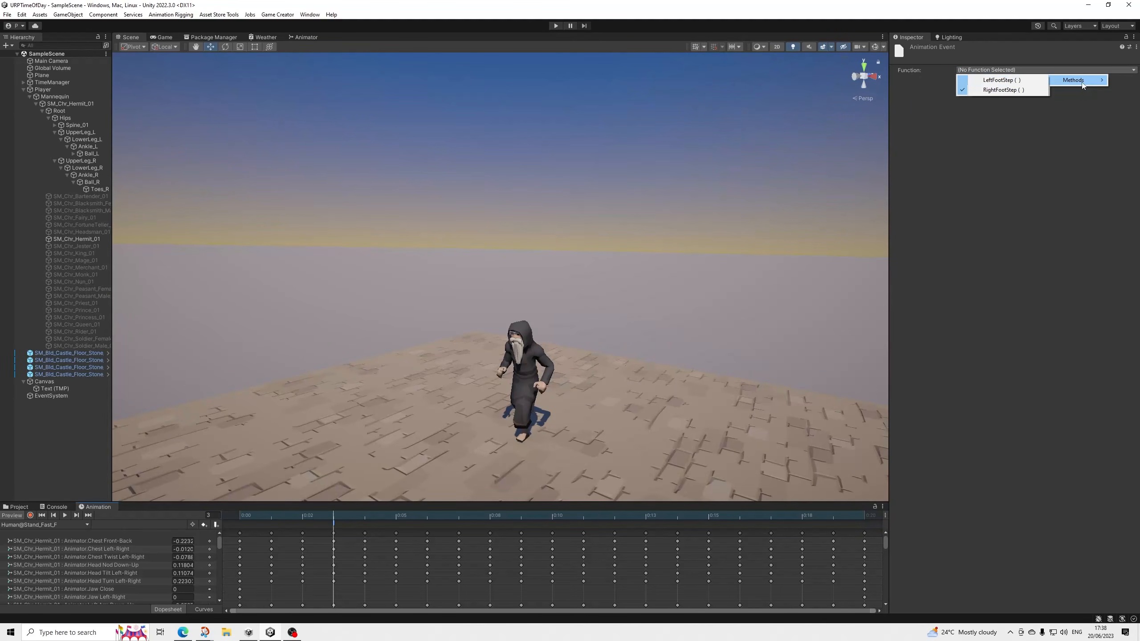
pyautogui.click(994, 82)
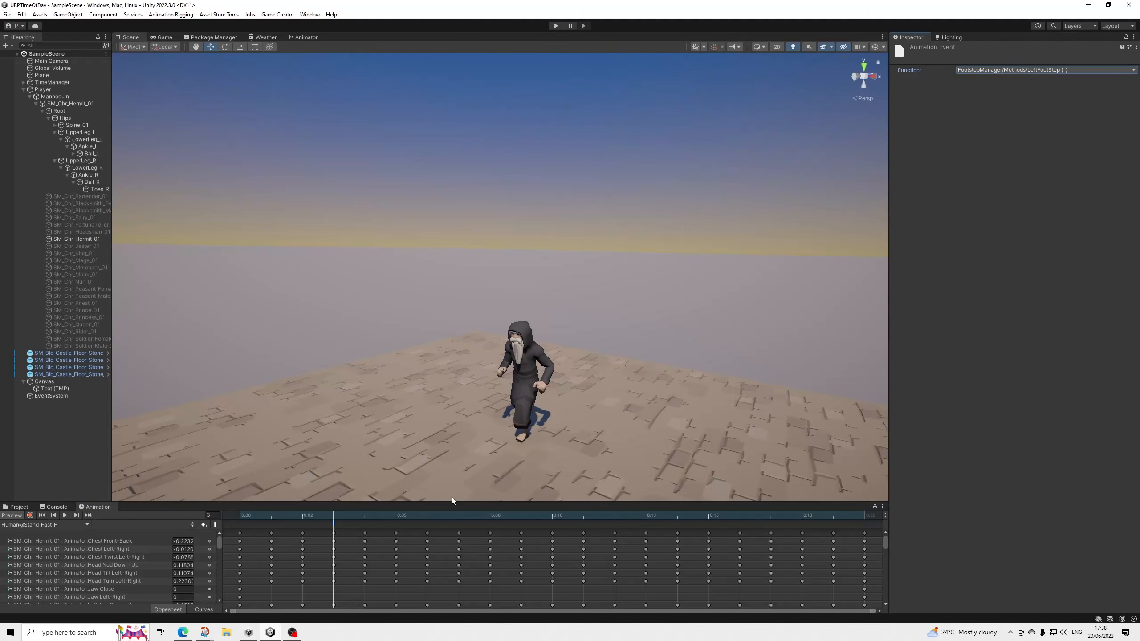
# Add an animation event at frame 13 of Human@Stand_Fast_F that calls FootstepManager's RightFootStep method.
pyautogui.moveTo(374, 516); pyautogui.dragTo(639, 534)
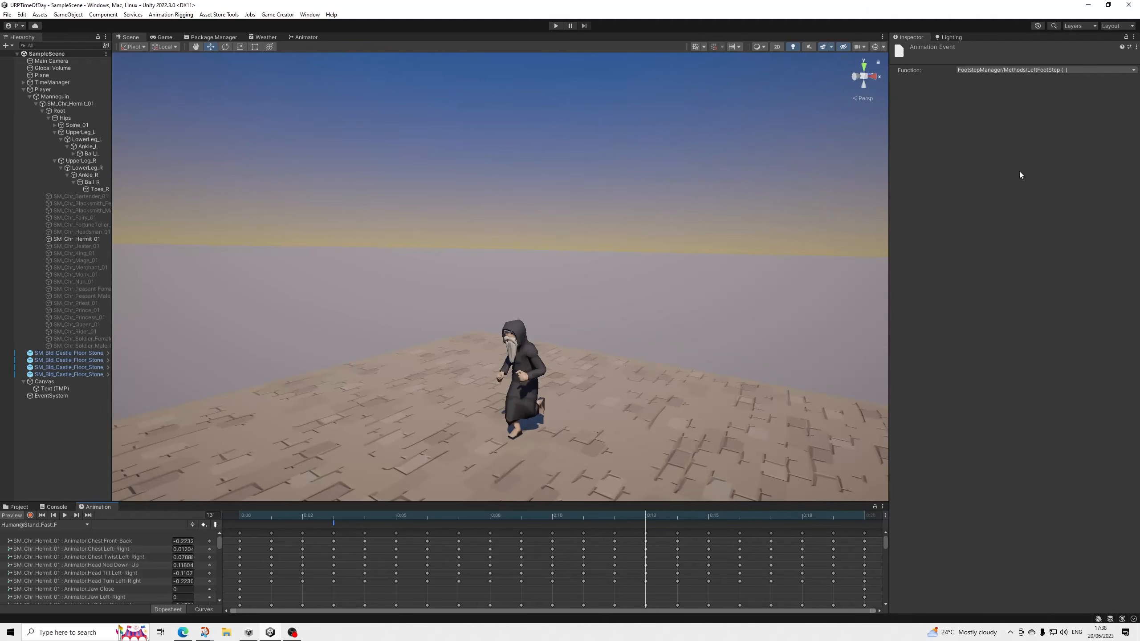
pyautogui.click(216, 526)
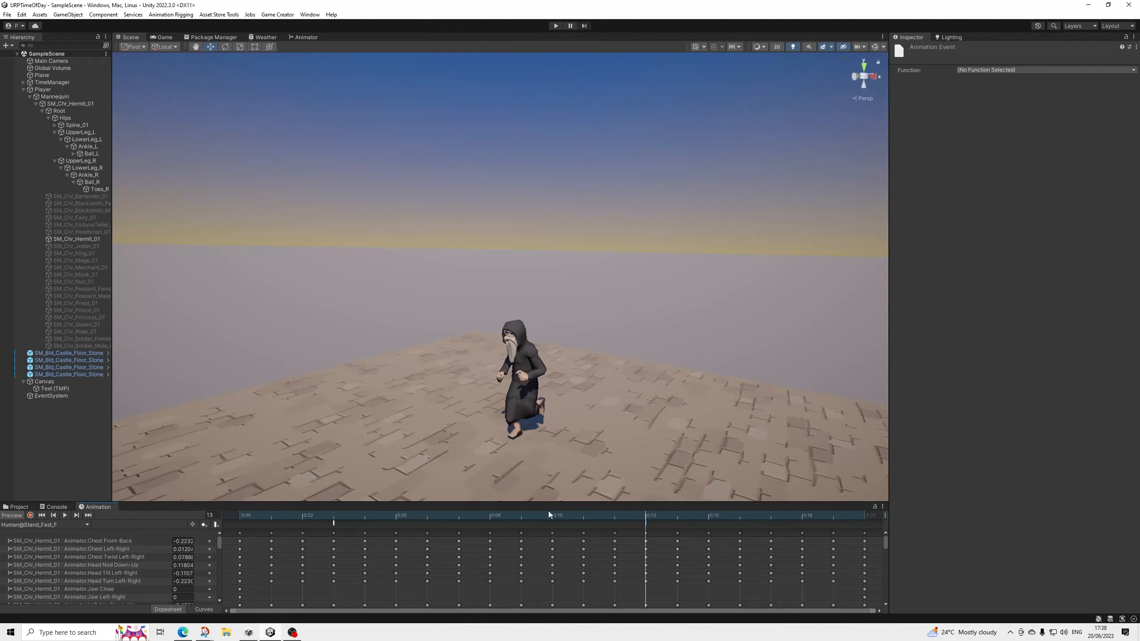
pyautogui.click(1026, 71)
pyautogui.moveTo(1033, 80)
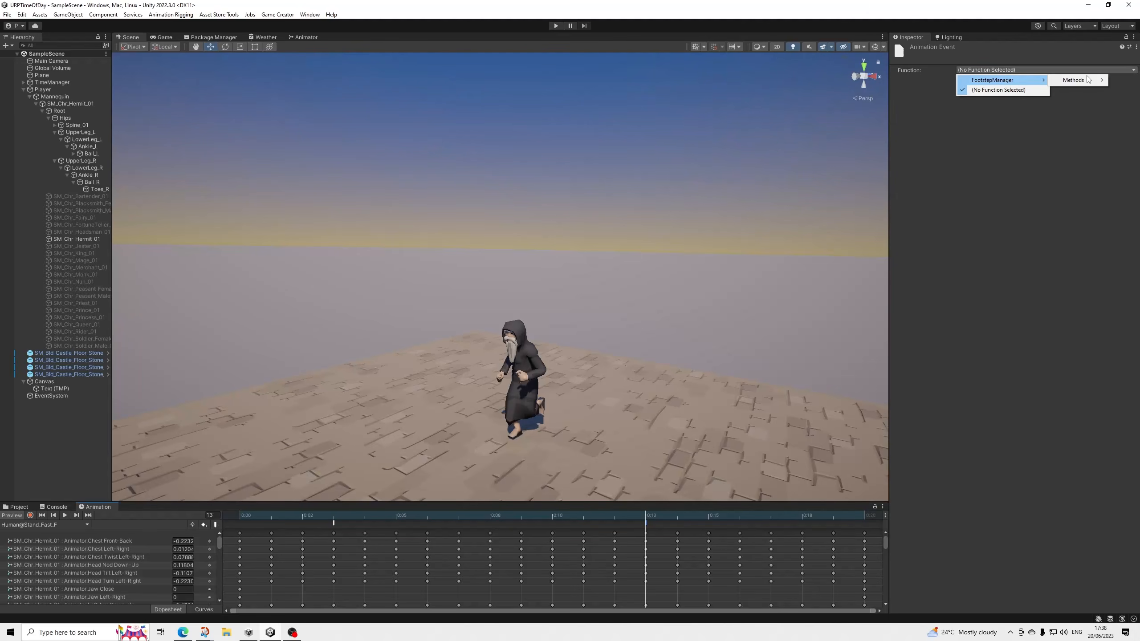
pyautogui.moveTo(1088, 79)
pyautogui.click(1008, 89)
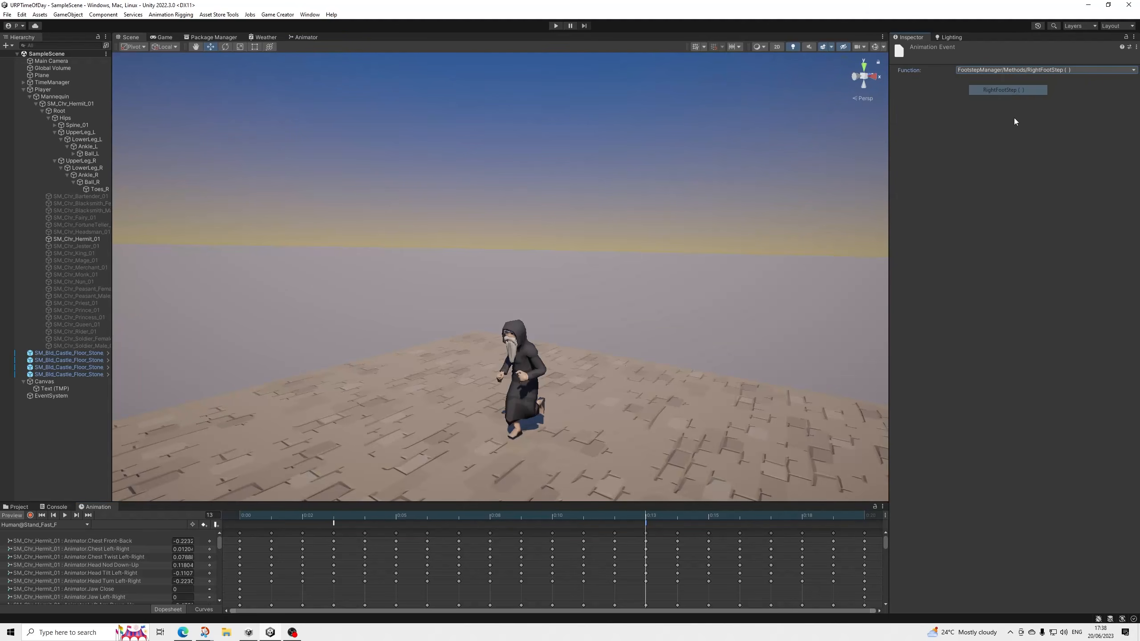
# Move the RightFootStep event to frame 14, scrub back to the clip's start to check the timing, and save.
pyautogui.moveTo(658, 519)
pyautogui.mouseDown()
pyautogui.moveTo(857, 526)
pyautogui.moveTo(272, 521)
pyautogui.moveTo(720, 545)
pyautogui.moveTo(293, 541)
pyautogui.moveTo(645, 569)
pyautogui.mouseUp()
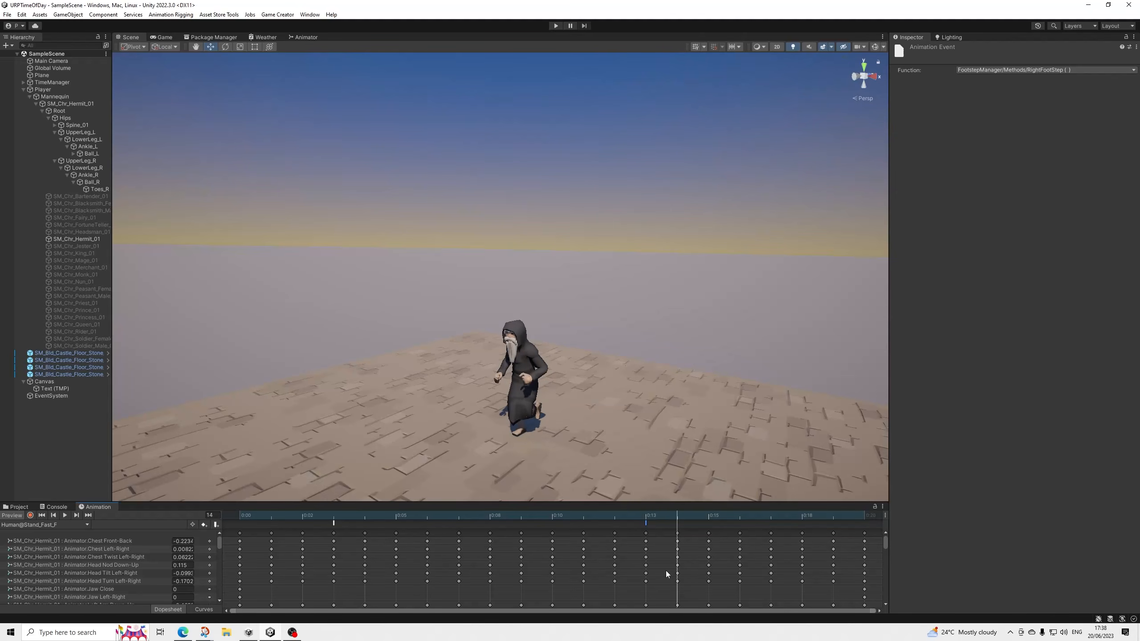
pyautogui.moveTo(650, 572)
pyautogui.mouseDown()
pyautogui.moveTo(680, 574)
pyautogui.moveTo(663, 575)
pyautogui.mouseUp()
pyautogui.moveTo(677, 520); pyautogui.dragTo(2, 420)
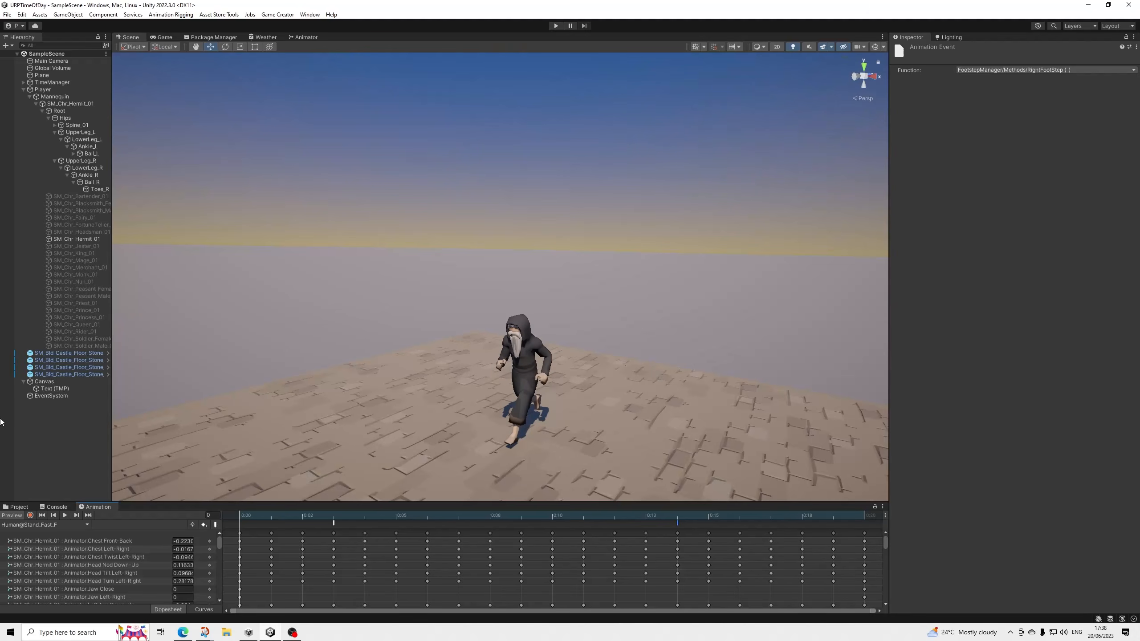
pyautogui.click(8, 15)
pyautogui.click(21, 58)
# Set TimeManager's Day Length In Minutes to 5 and Starting Time Of Day to 12 in its Time System, and save the scene.
pyautogui.click(50, 84)
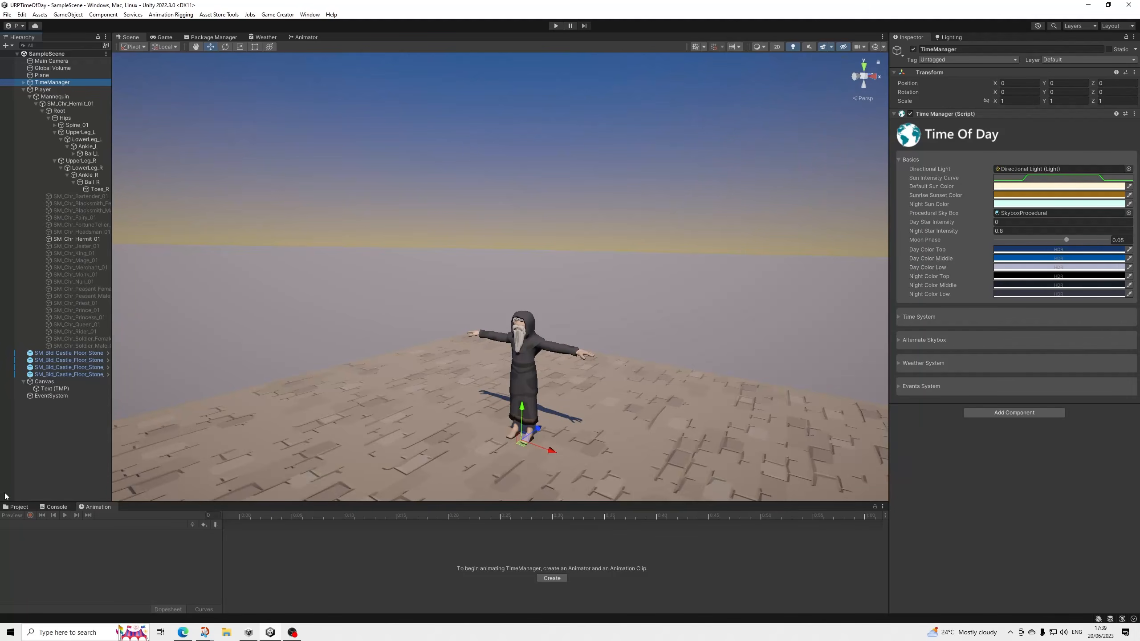
pyautogui.click(23, 507)
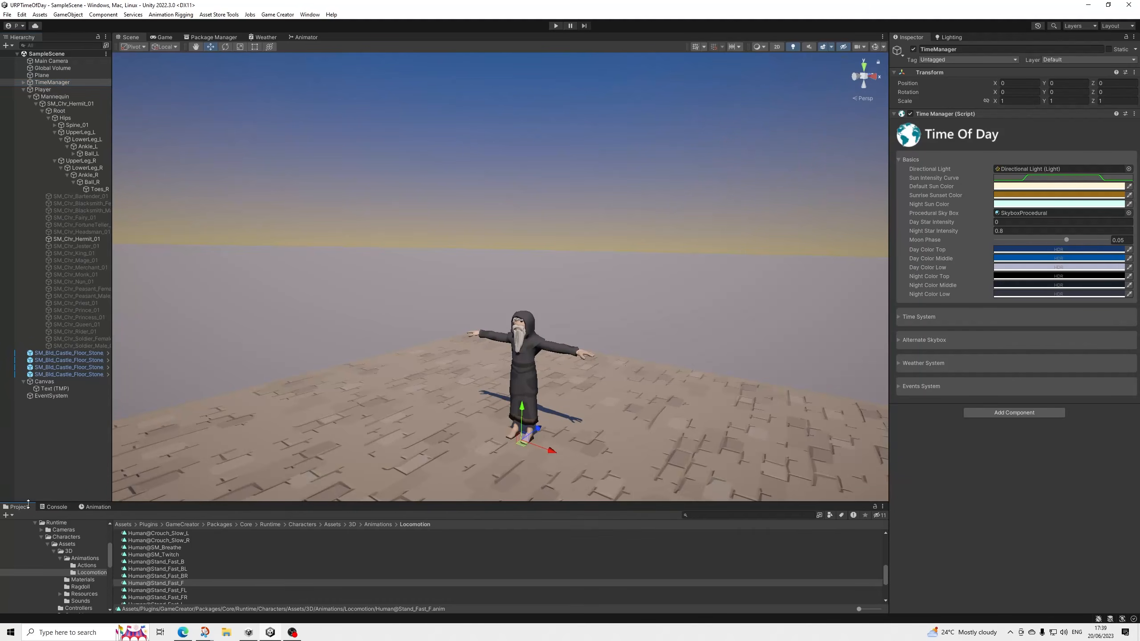
pyautogui.click(933, 317)
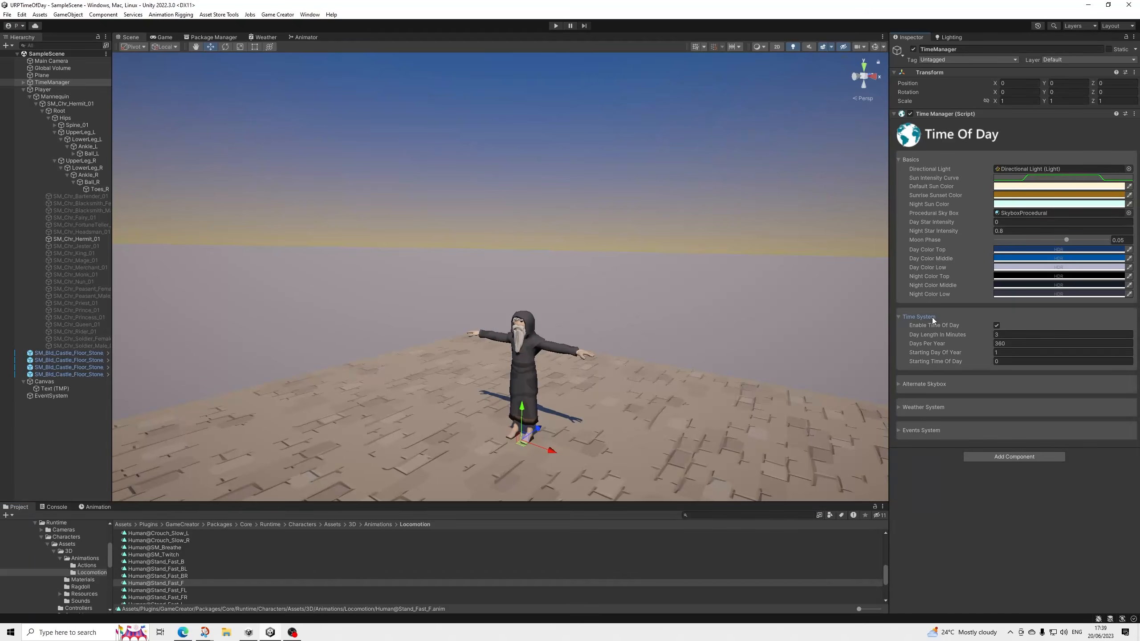
pyautogui.click(1007, 335)
pyautogui.write('5')
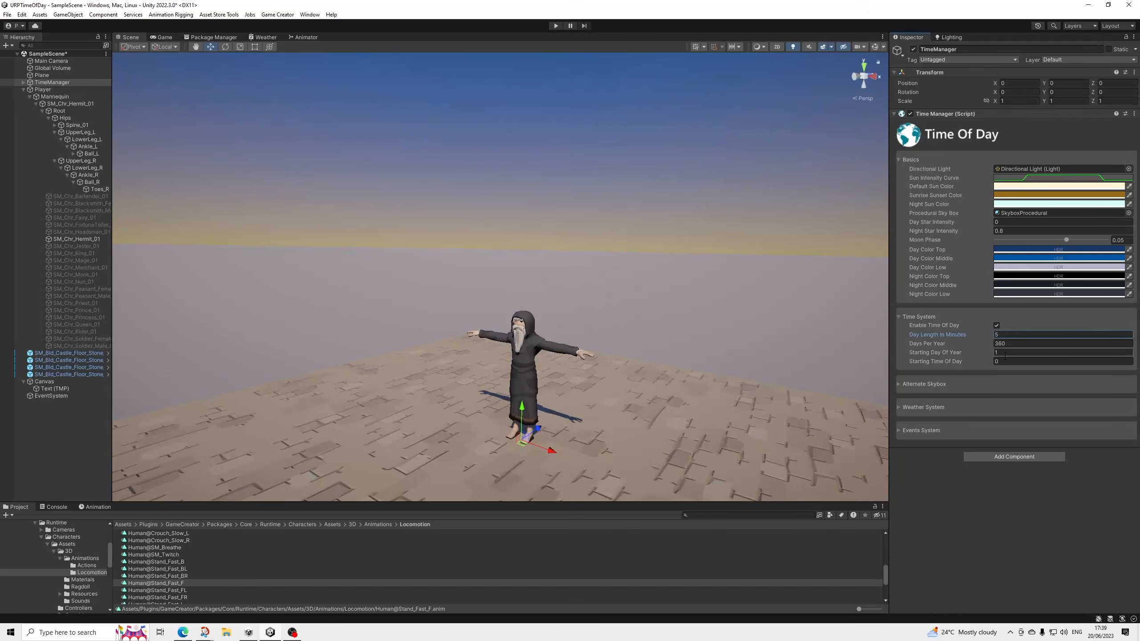
pyautogui.click(1010, 361)
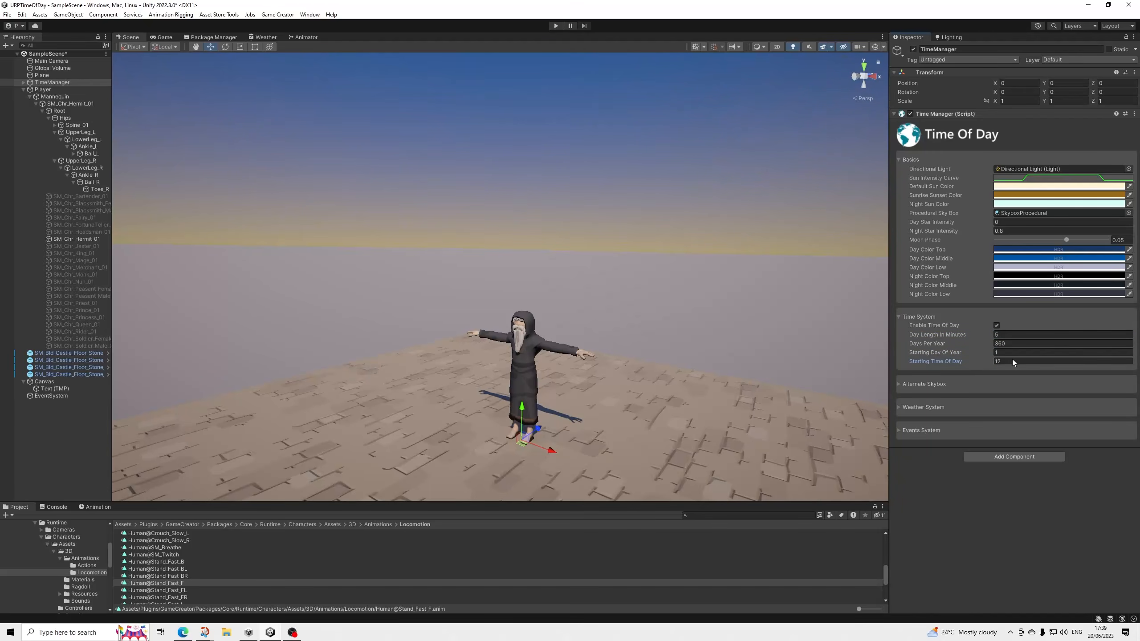
pyautogui.click(8, 14)
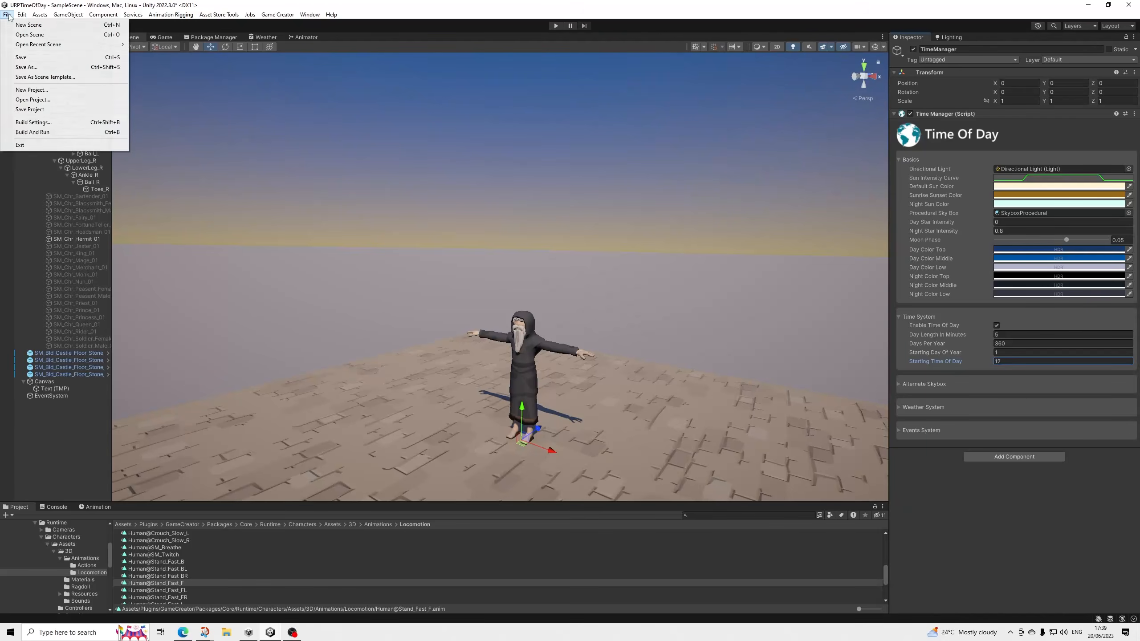
pyautogui.click(21, 57)
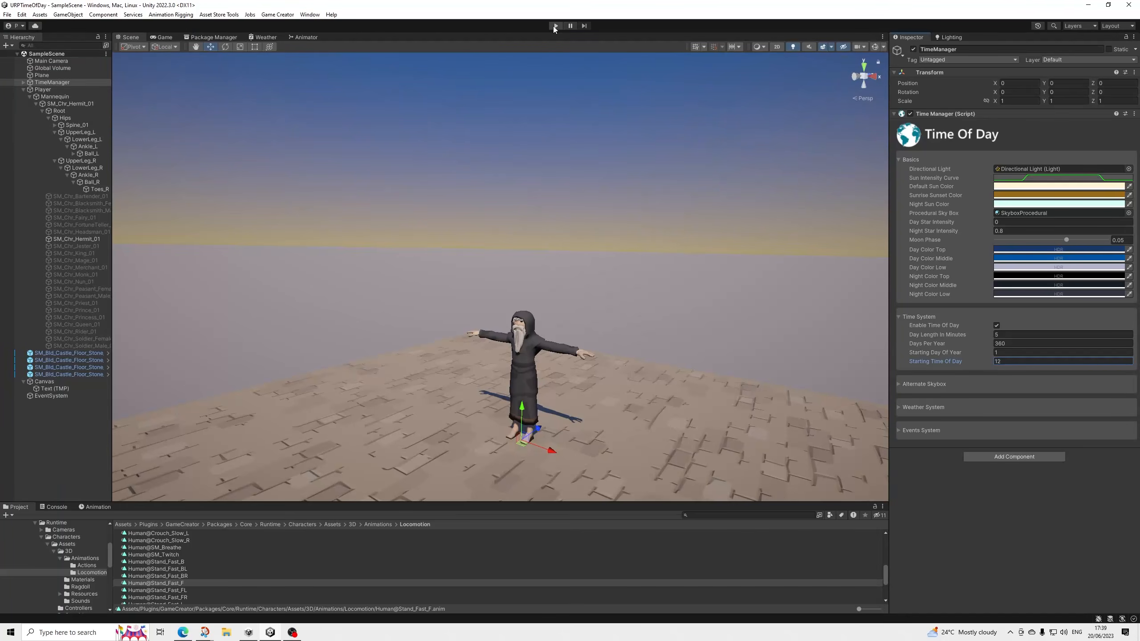
# Start play mode and run the Hermit around the stone floor in clear weather.
pyautogui.click(556, 26)
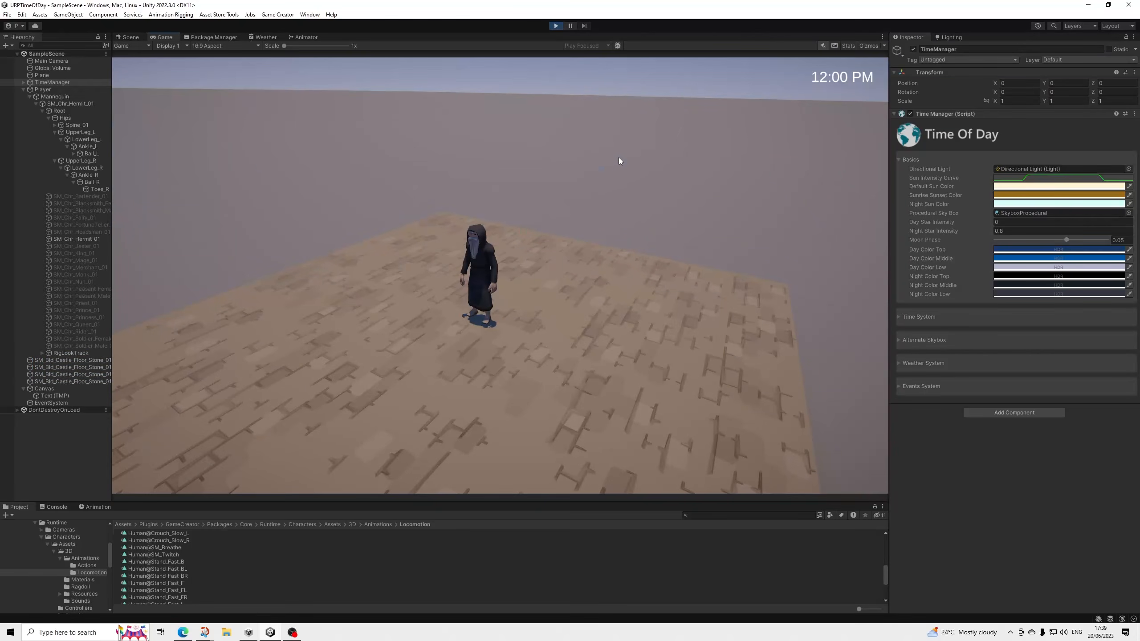
pyautogui.press('d')
pyautogui.press('s')
pyautogui.press('a')
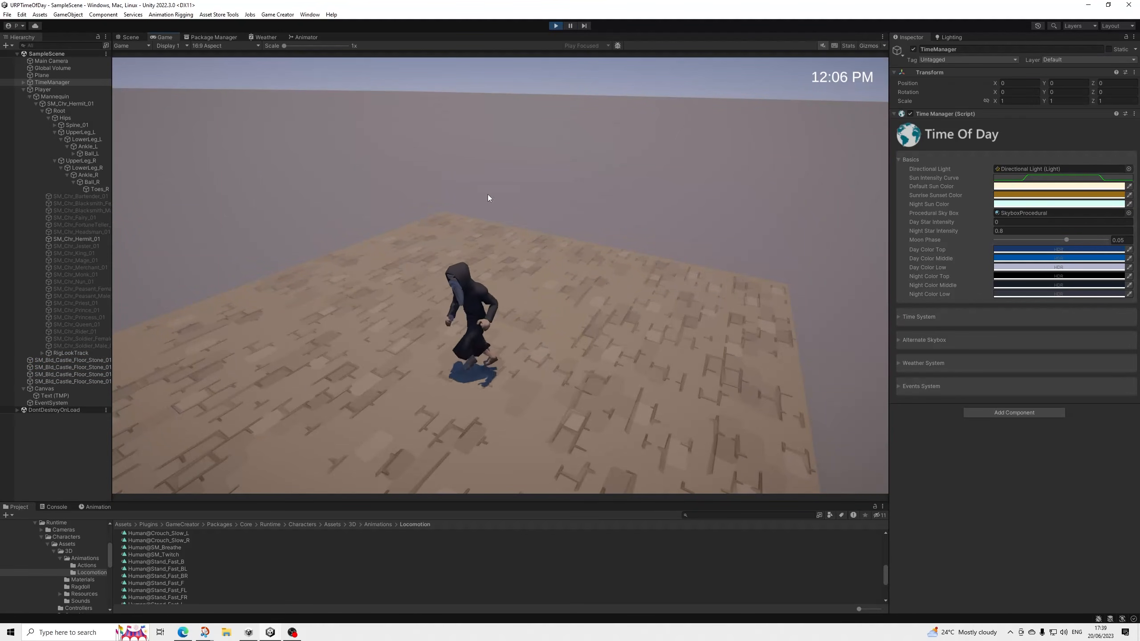
pyautogui.press('w')
pyautogui.press('d')
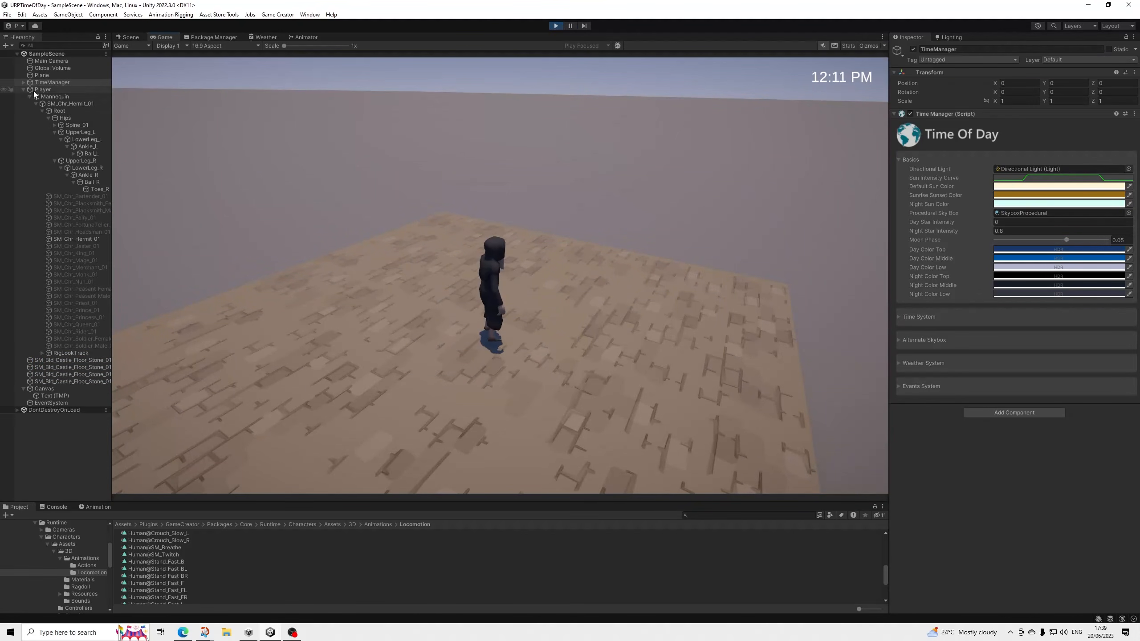
# Enable rain in TimeManager's Weather System during play and run the Hermit in circles to test the splash footsteps.
pyautogui.click(932, 363)
pyautogui.scroll(-2, 1025, 464)
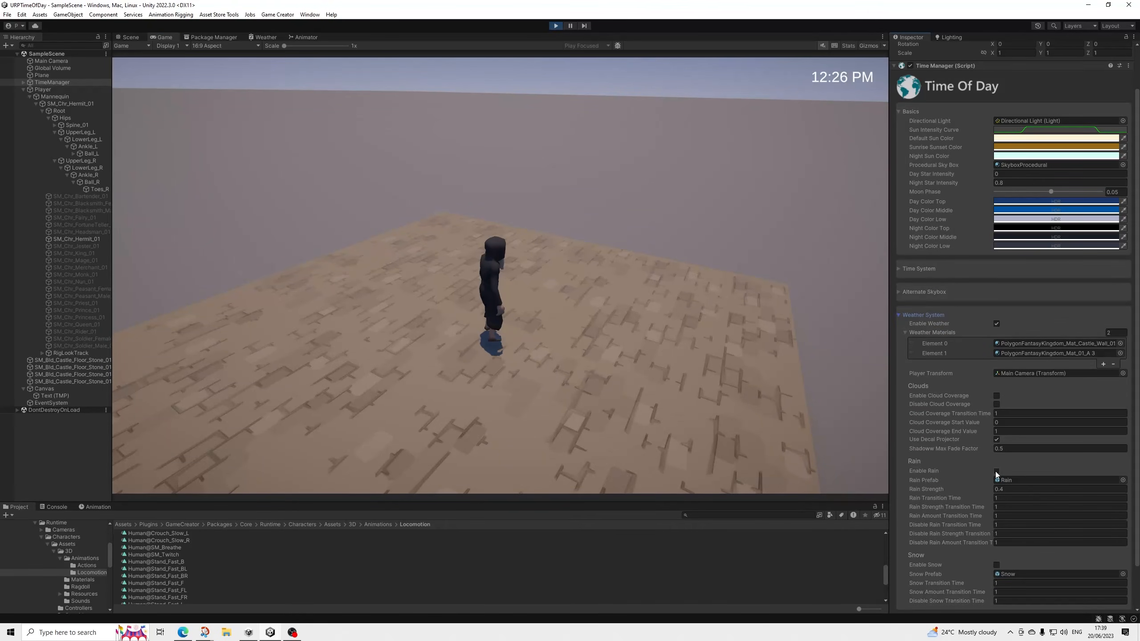
pyautogui.click(648, 162)
pyautogui.press('d')
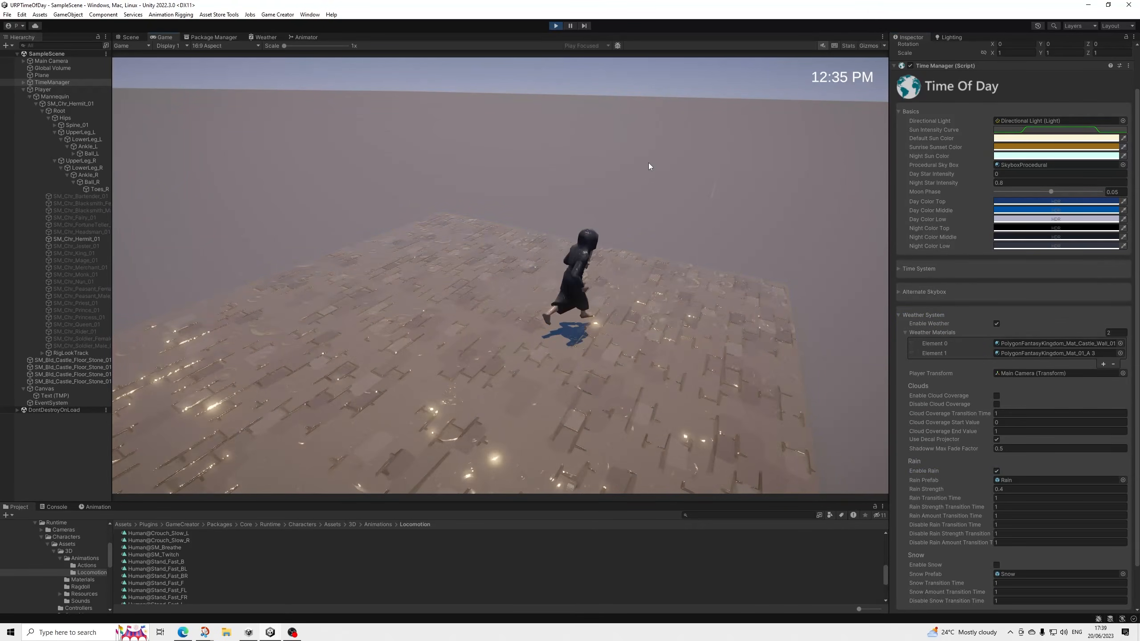
pyautogui.press('w')
pyautogui.press('a')
pyautogui.press('s')
pyautogui.press('d')
pyautogui.press('w')
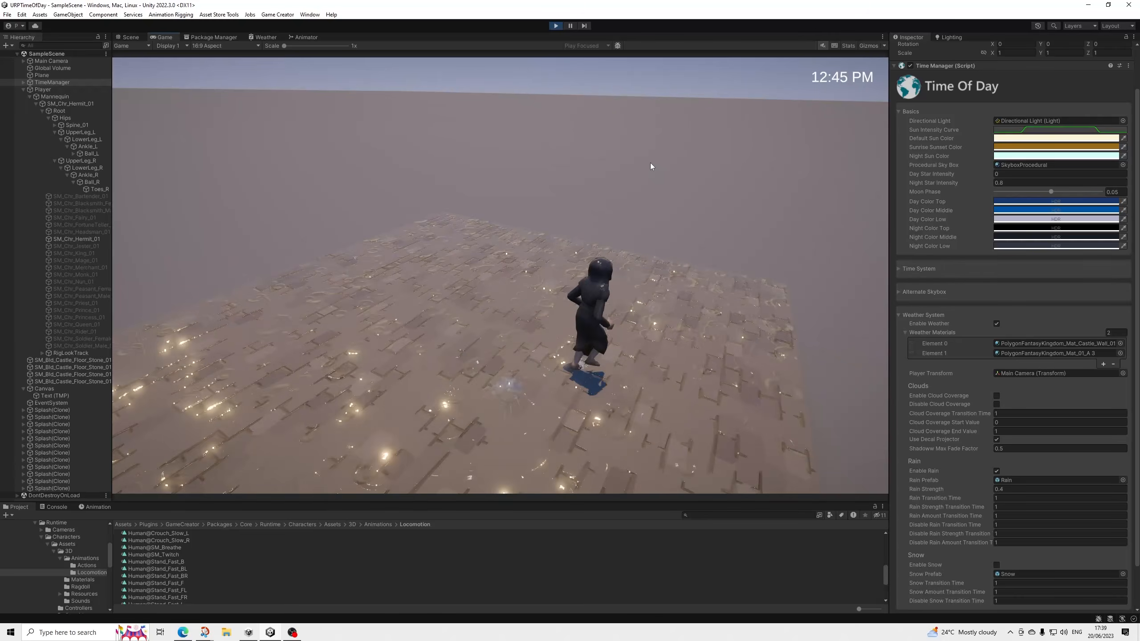
pyautogui.press('a')
pyautogui.press('s')
pyautogui.press('d')
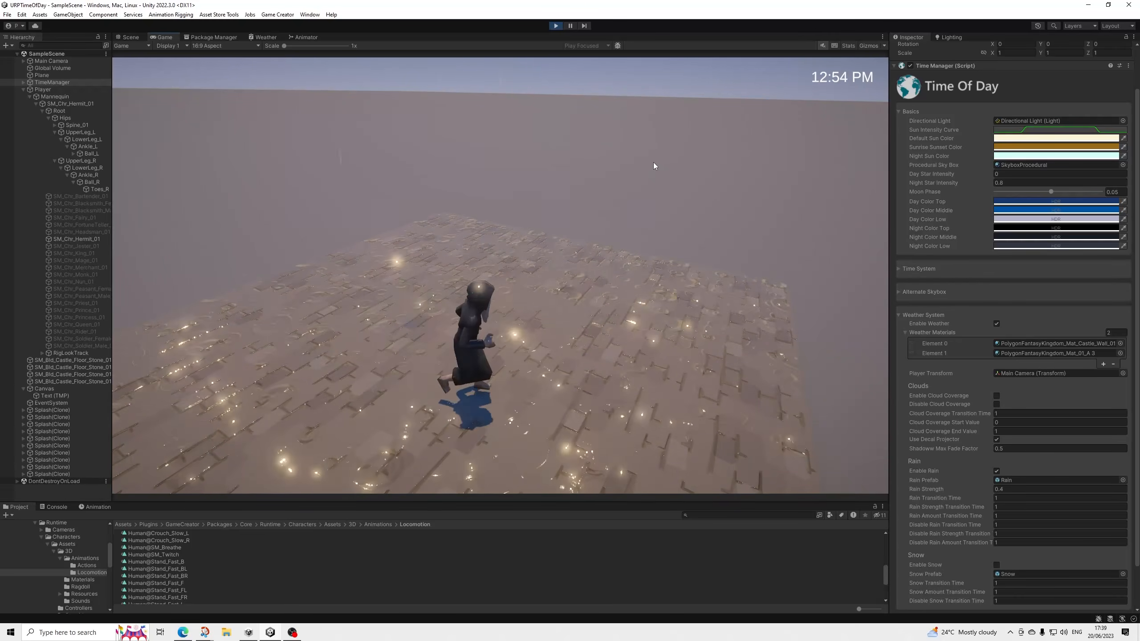
pyautogui.press('w')
pyautogui.press('a')
pyautogui.press('s')
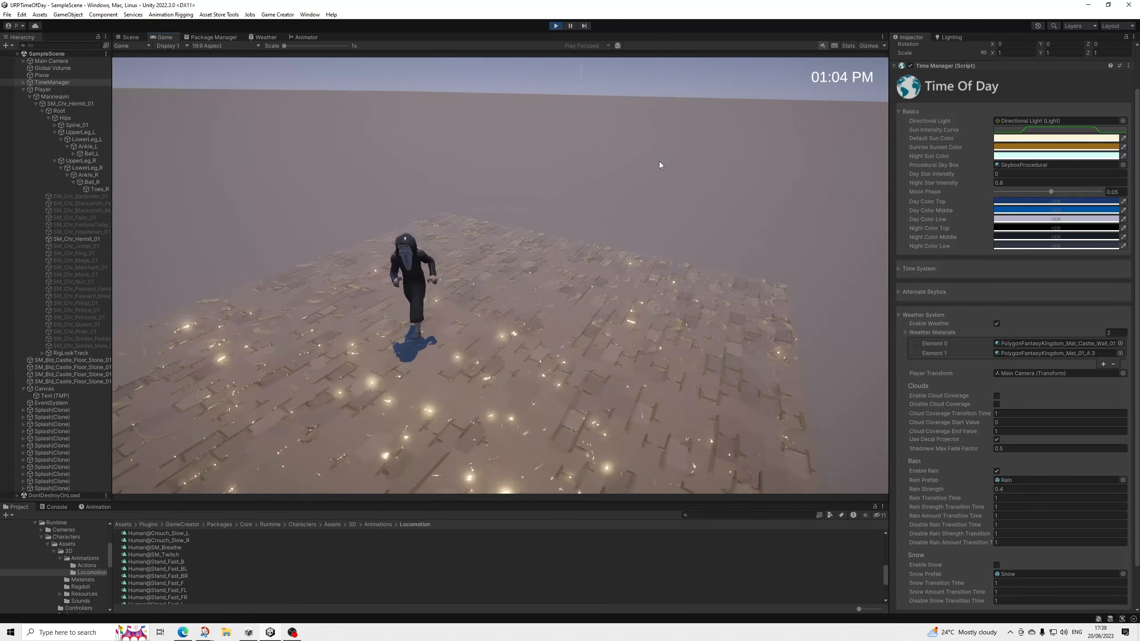
pyautogui.press('d')
pyautogui.press('w')
pyautogui.press('a')
pyautogui.press('s')
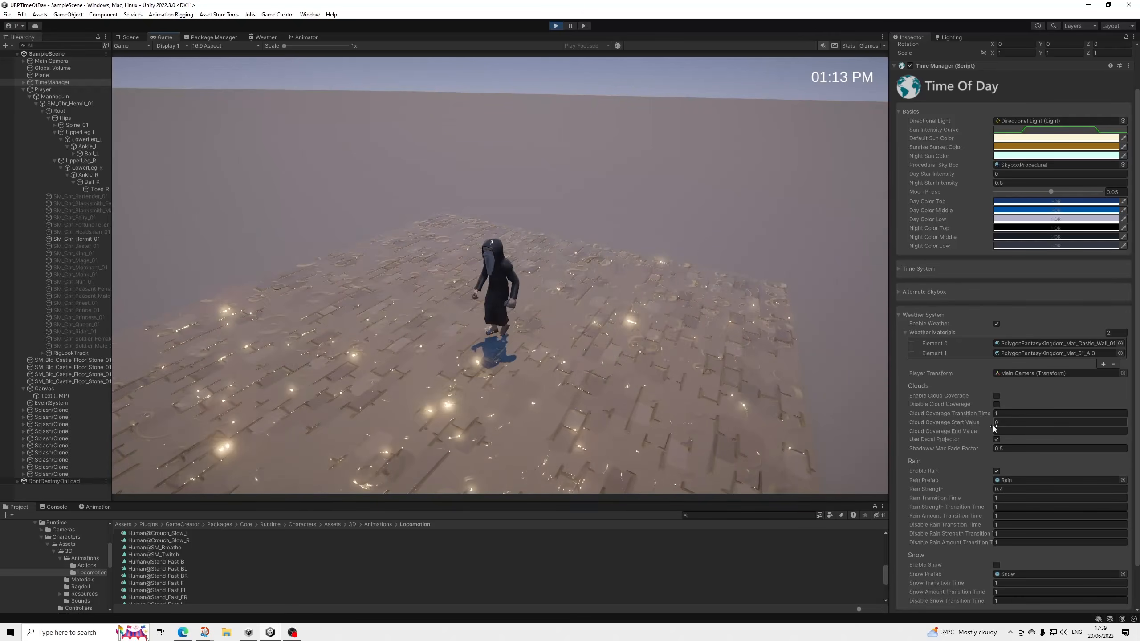
# Disable rain, enable snow in the Weather System, and run the Hermit around to test the snow footsteps.
pyautogui.click(996, 470)
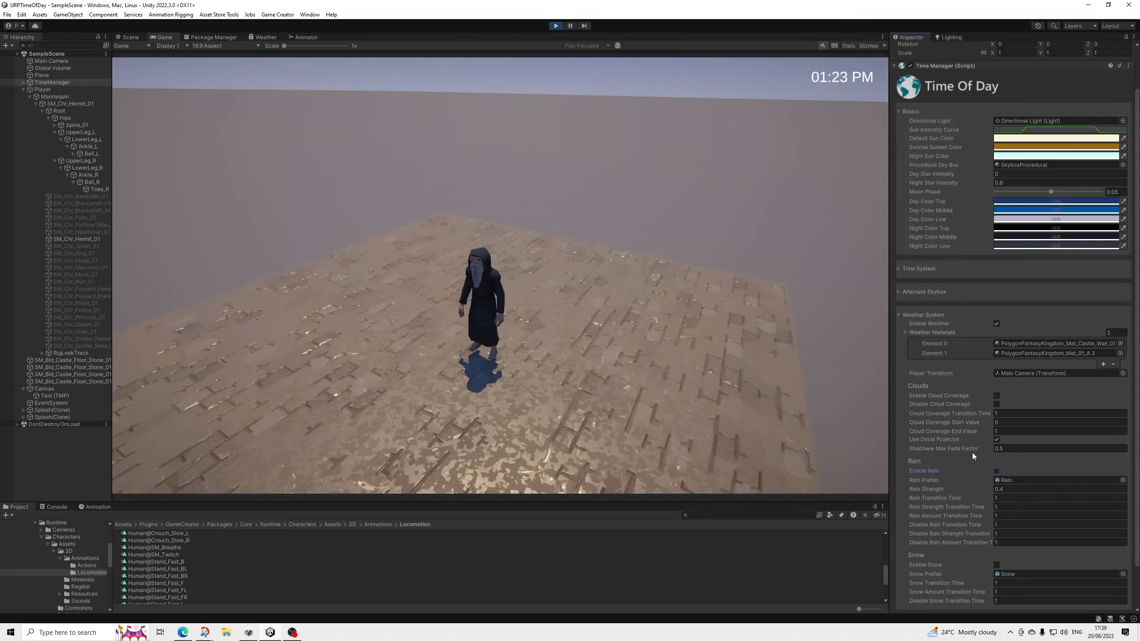
pyautogui.click(996, 565)
pyautogui.click(595, 169)
pyautogui.press('a')
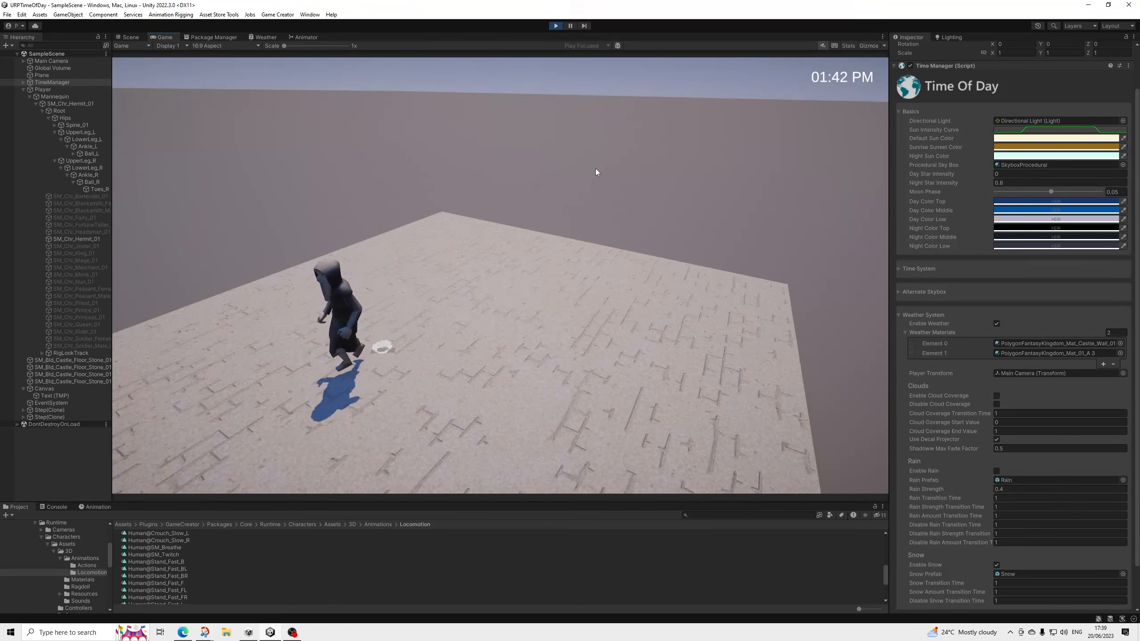
pyautogui.press('d')
pyautogui.press('w')
pyautogui.press('s')
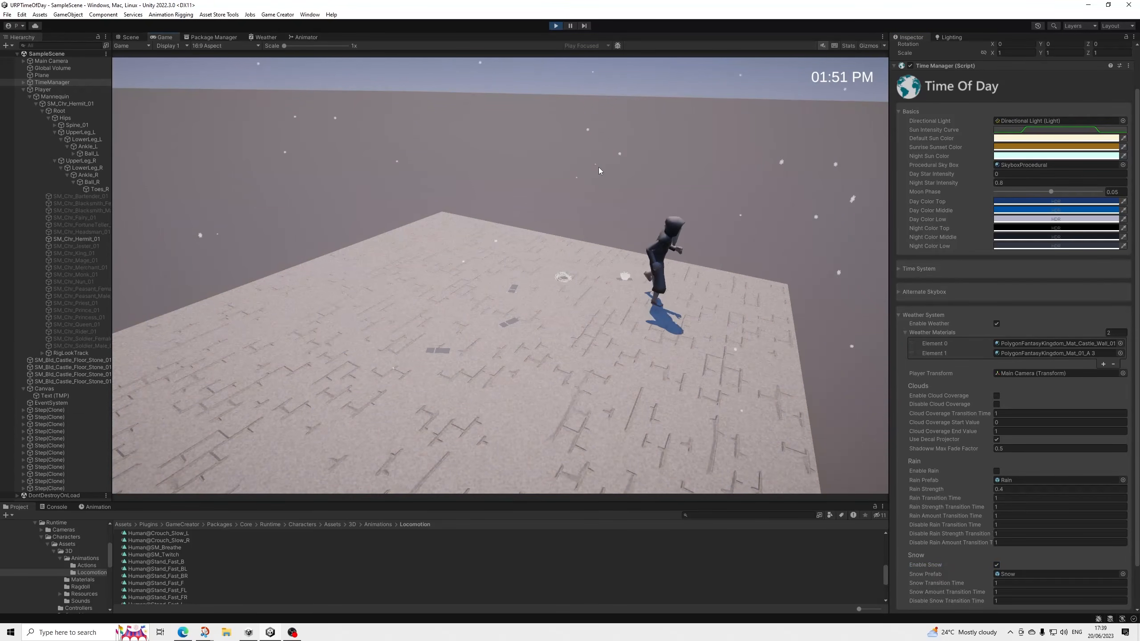
pyautogui.press('a')
pyautogui.press('w')
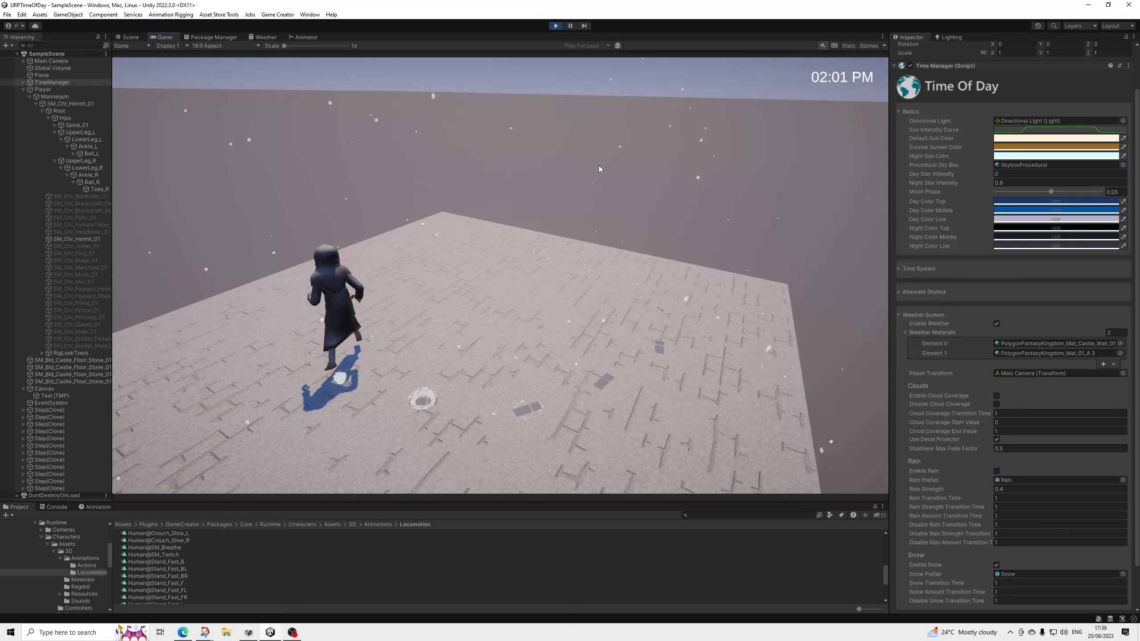
pyautogui.press('d')
pyautogui.press('s')
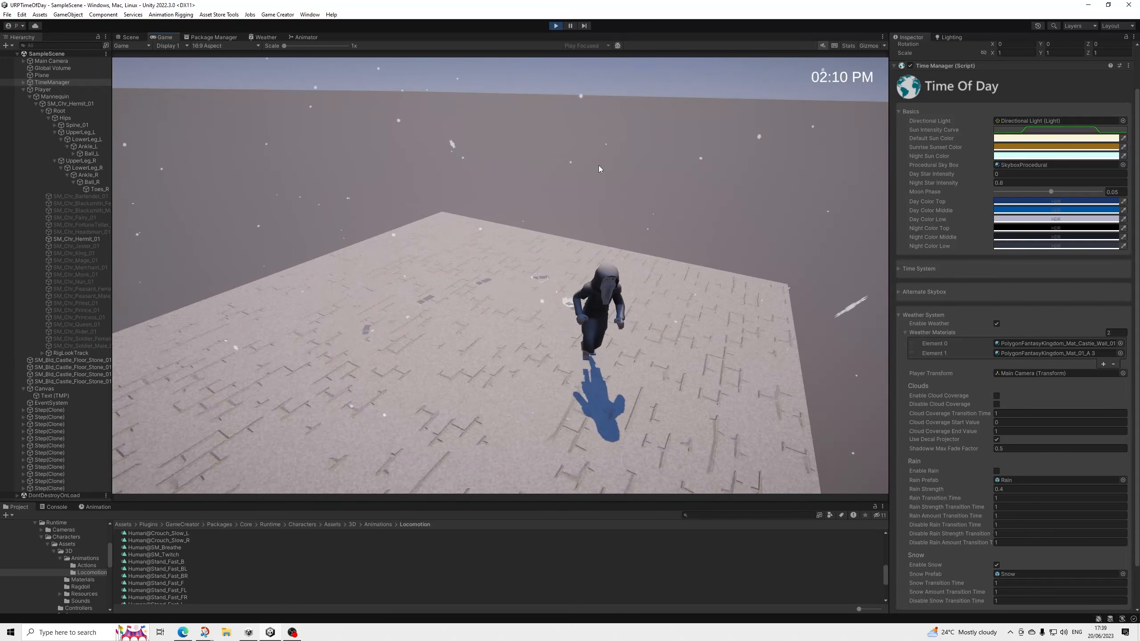
pyautogui.press('a')
pyautogui.press('w')
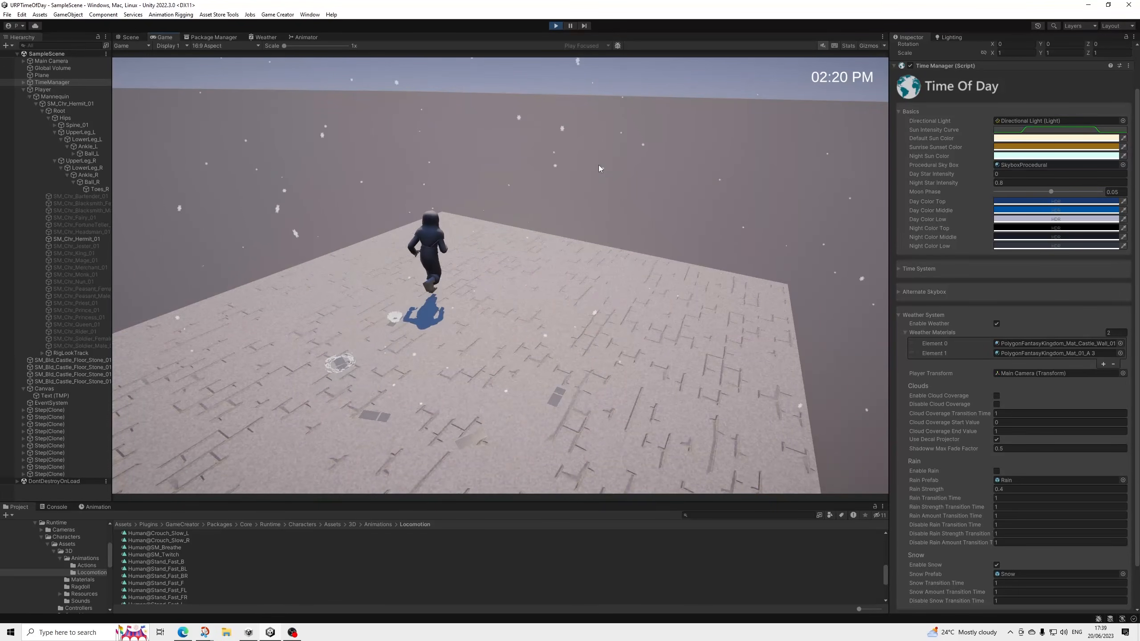
pyautogui.press('d')
pyautogui.press('s')
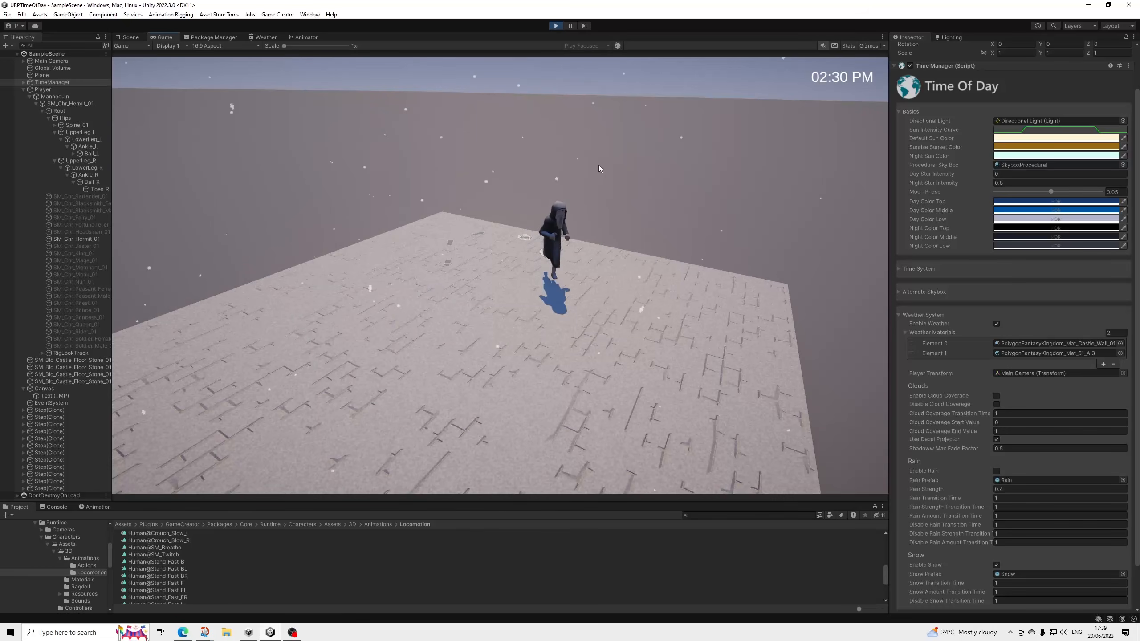
pyautogui.press('a')
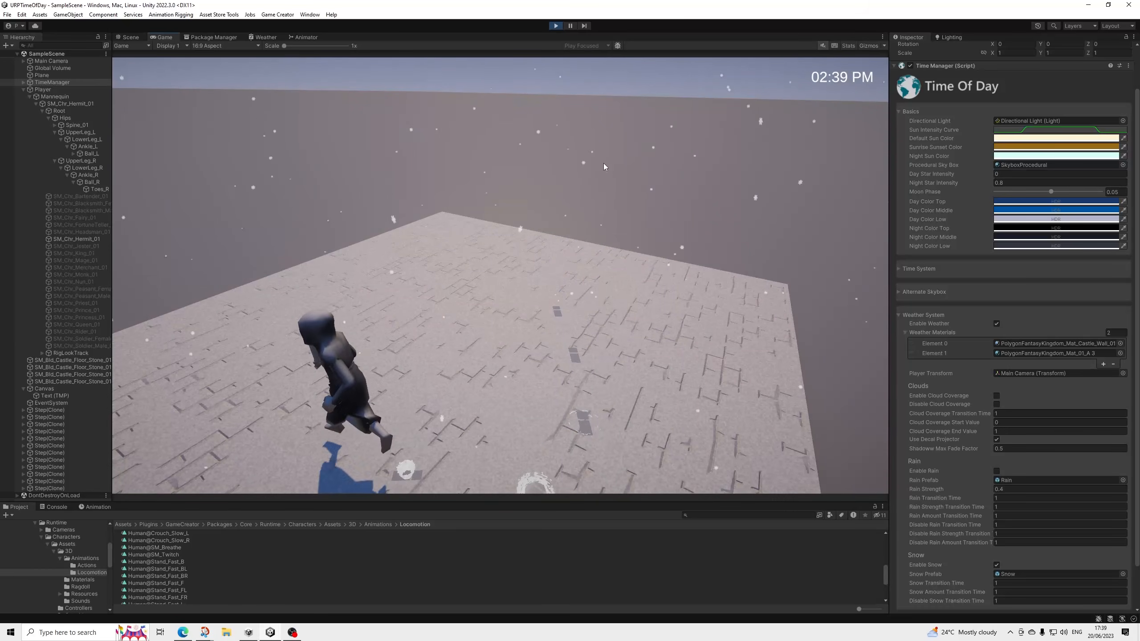
# Keep running the Hermit in circles around the snow-covered stone floor to check the snow footprints.
pyautogui.press('w')
pyautogui.press('d')
pyautogui.press('a')
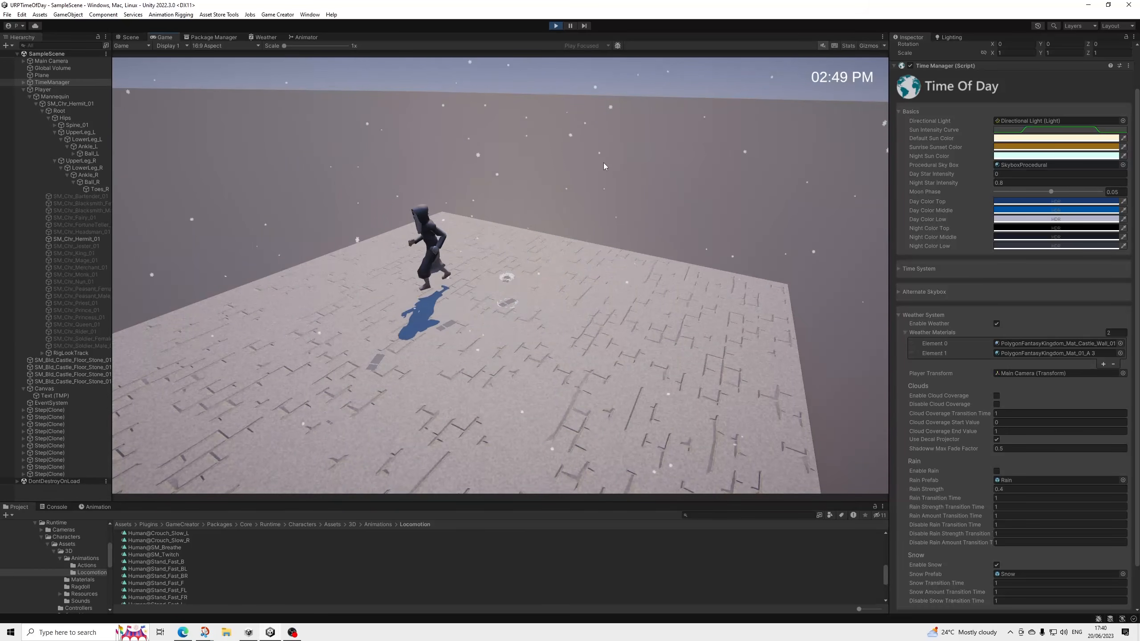
pyautogui.press('s')
pyautogui.press('d')
pyautogui.press('w')
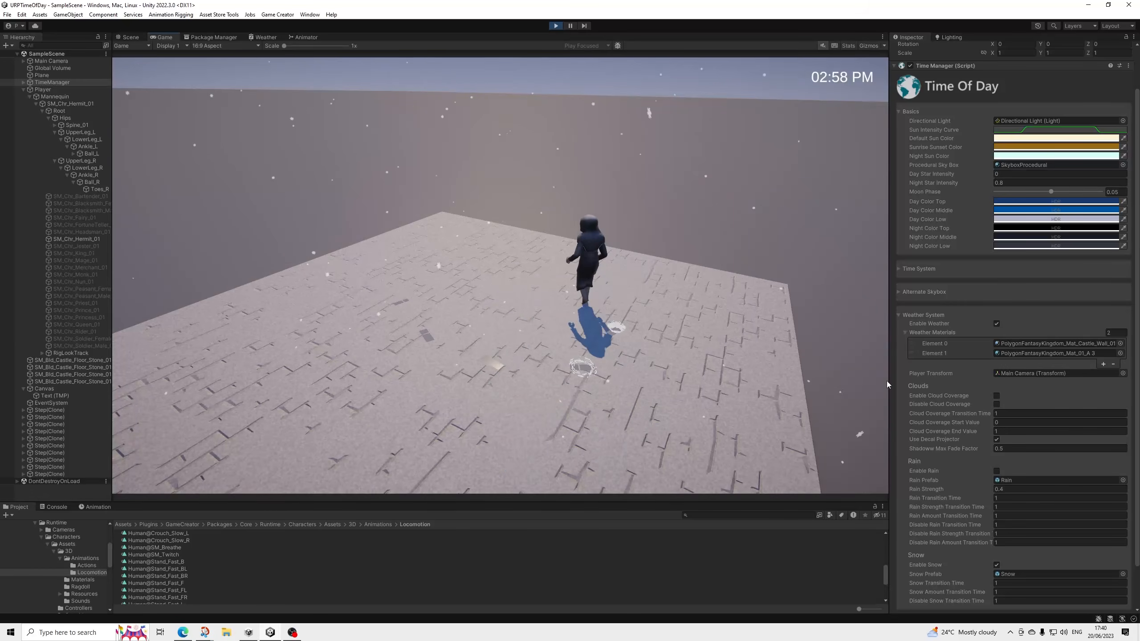
pyautogui.press('a')
pyautogui.press('s')
# Disable snow, enable rain in the Weather System, and run the Hermit across the wet floor to recheck the splashes.
pyautogui.click(996, 565)
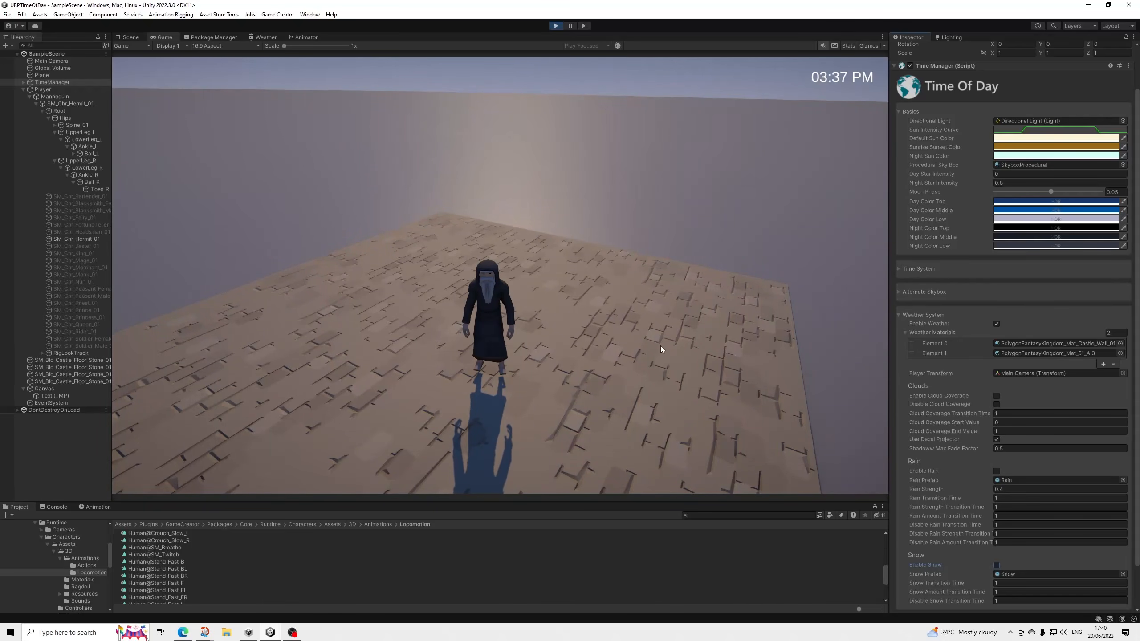
pyautogui.click(996, 471)
pyautogui.click(767, 259)
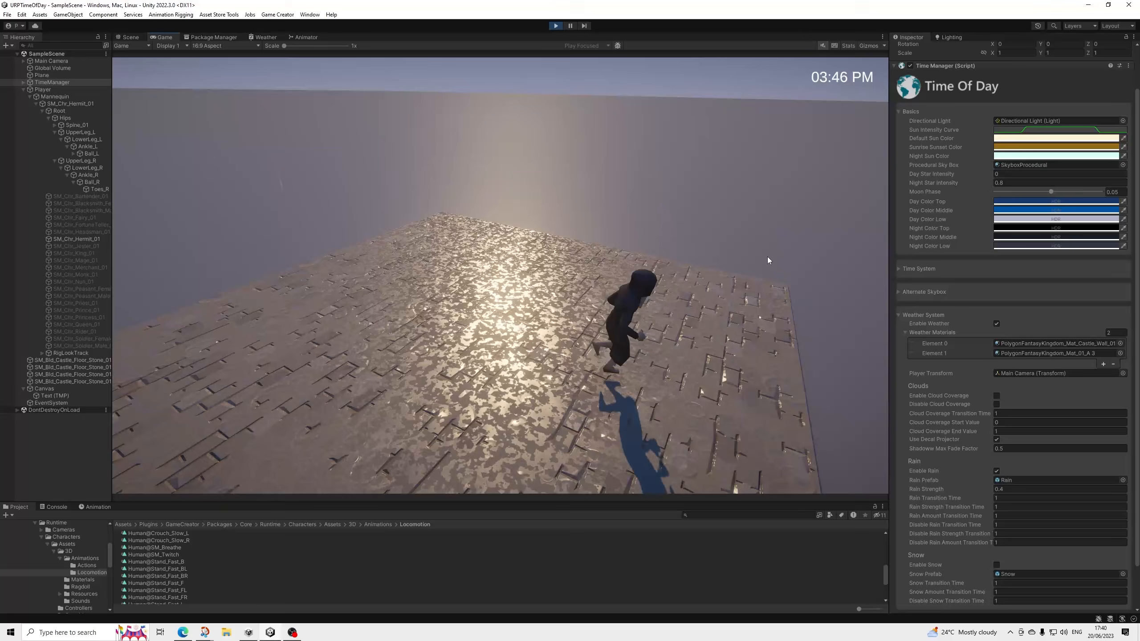
pyautogui.press('a')
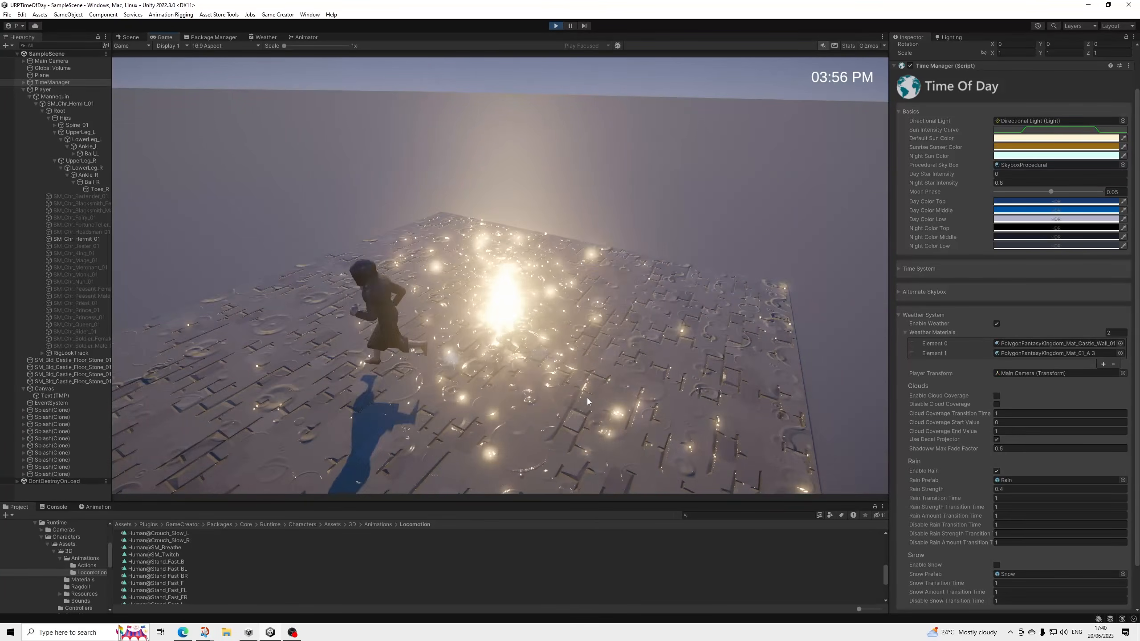
# Disable rain in the Weather System and run the Hermit around the floor to check footsteps without weather effects.
pyautogui.click(996, 470)
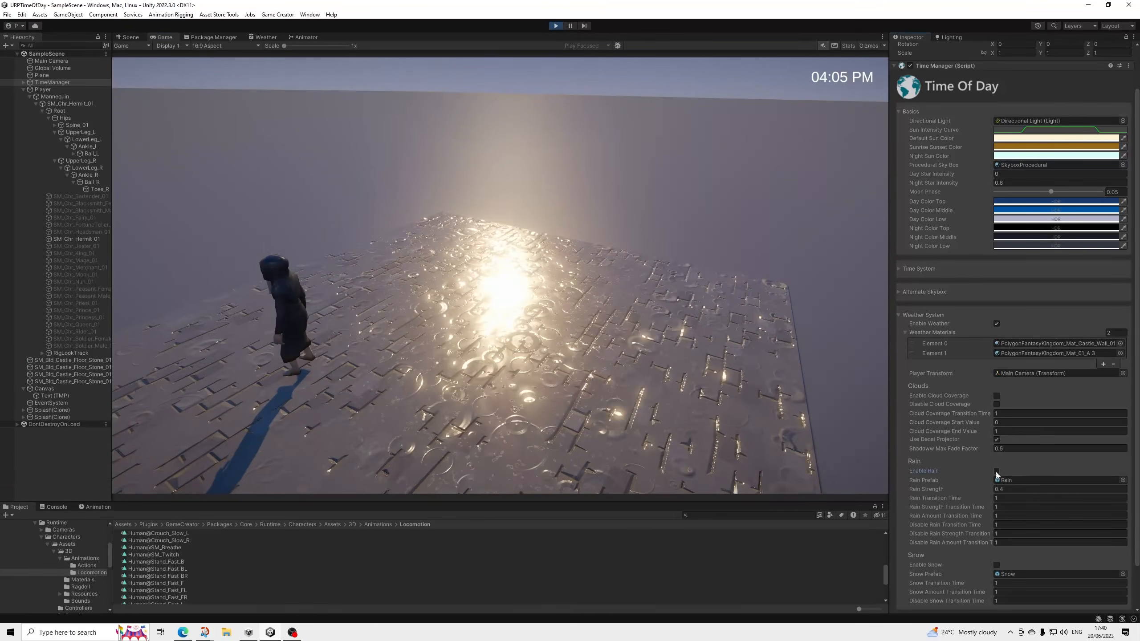
pyautogui.click(406, 322)
pyautogui.press('d')
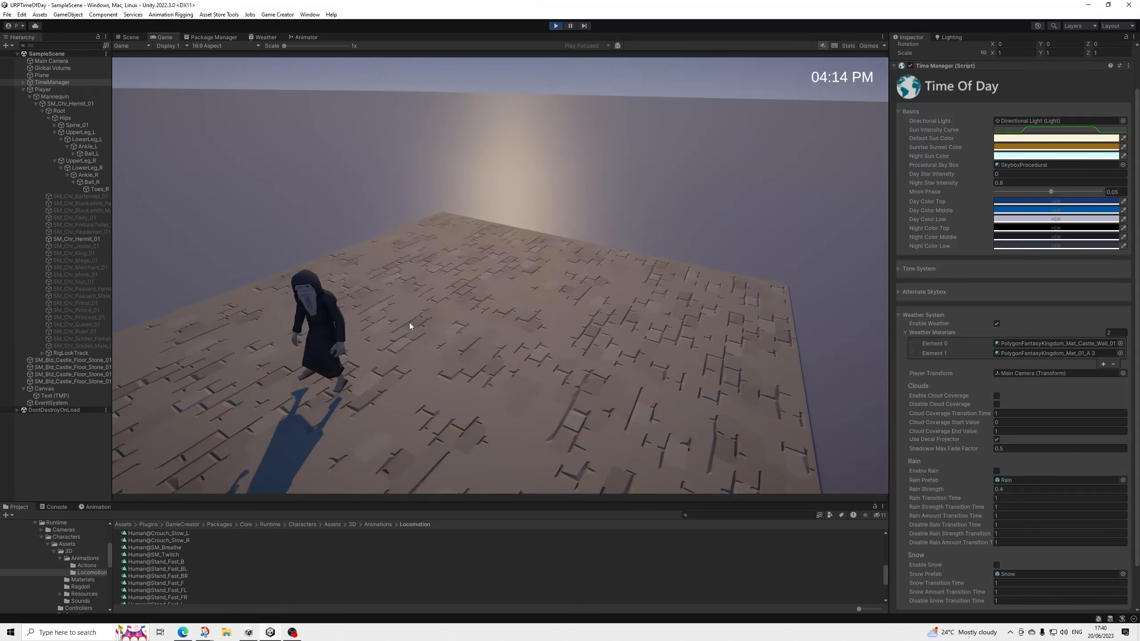
pyautogui.press('w')
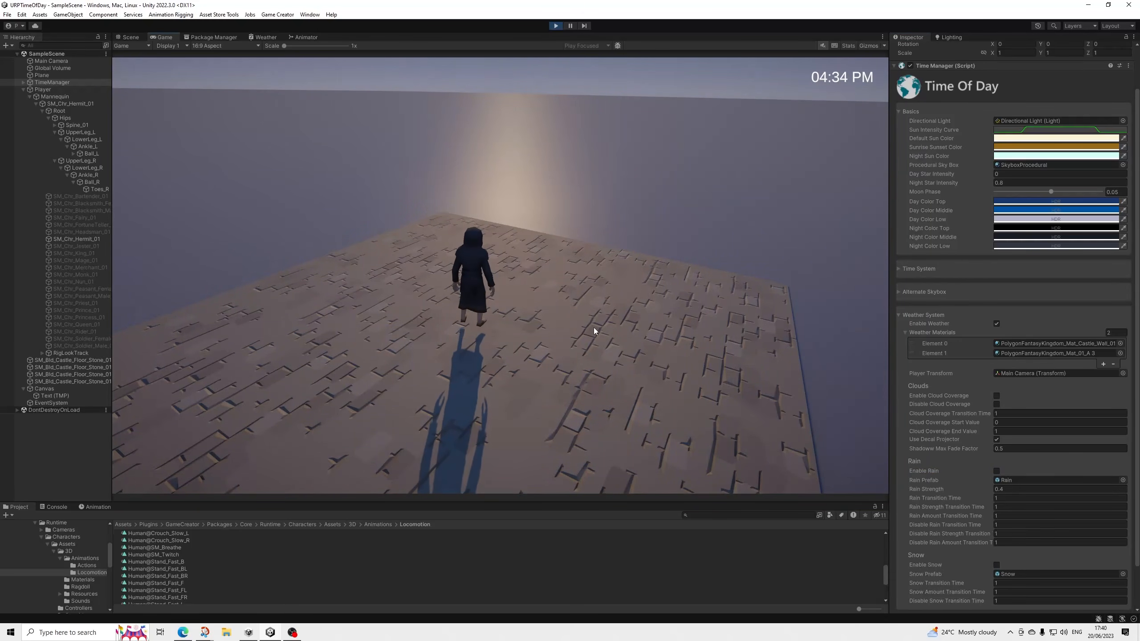
pyautogui.press('s')
pyautogui.press('d')
pyautogui.press('w')
pyautogui.press('a')
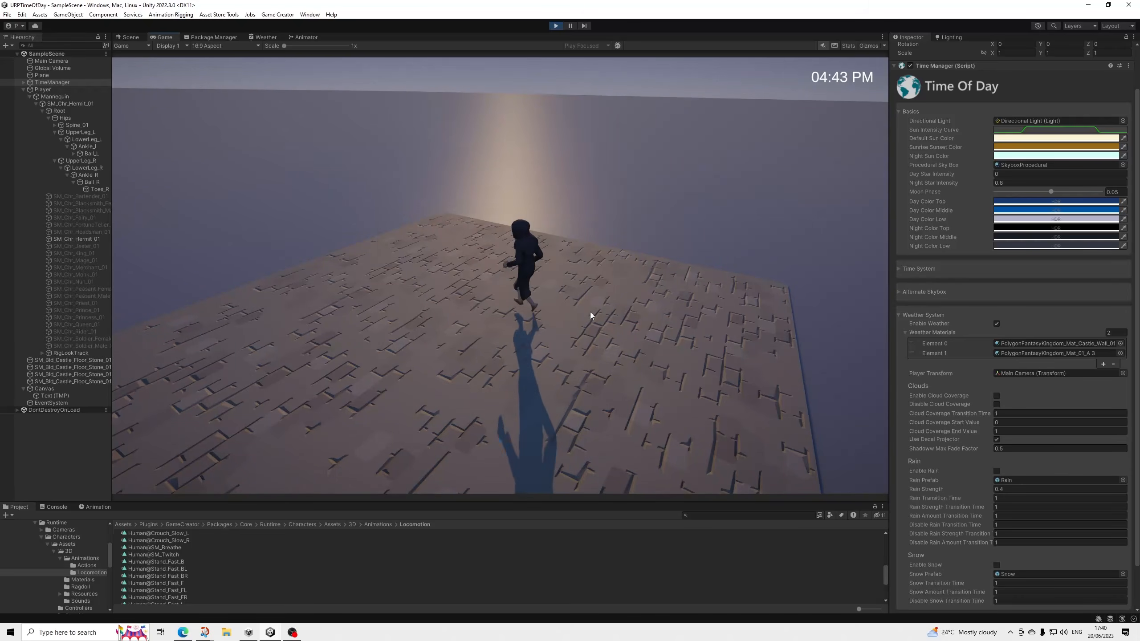
pyautogui.press('s')
pyautogui.press('d')
pyautogui.press('a')
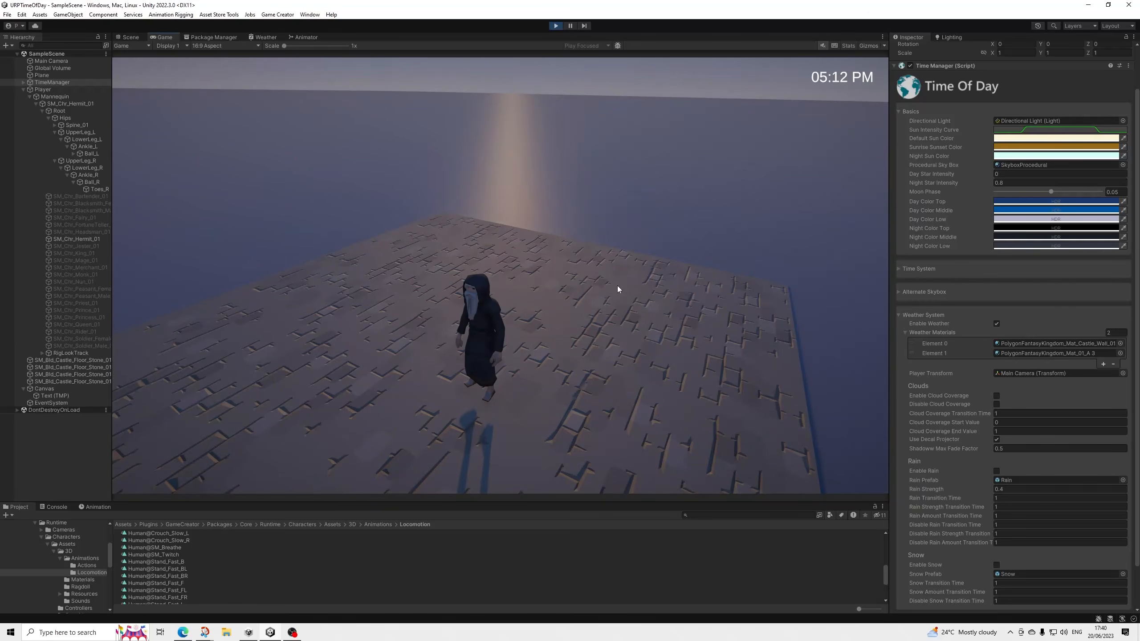
# Move the Hermit around the floor until sunset and stop play mode.
pyautogui.press('d')
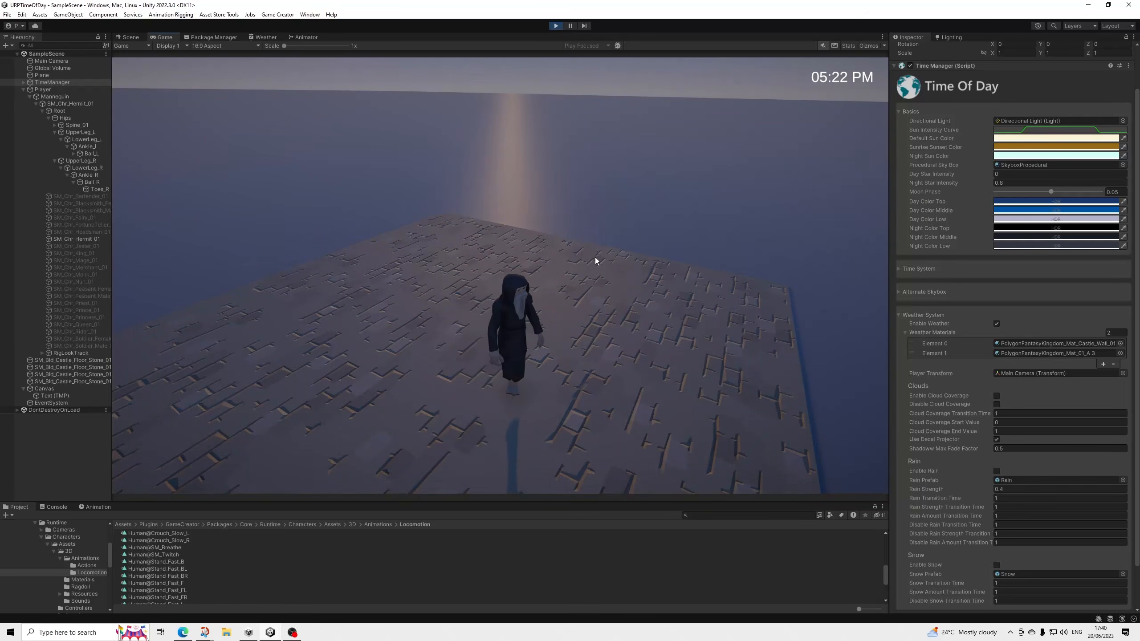
pyautogui.press('w')
pyautogui.press('a')
pyautogui.press('s')
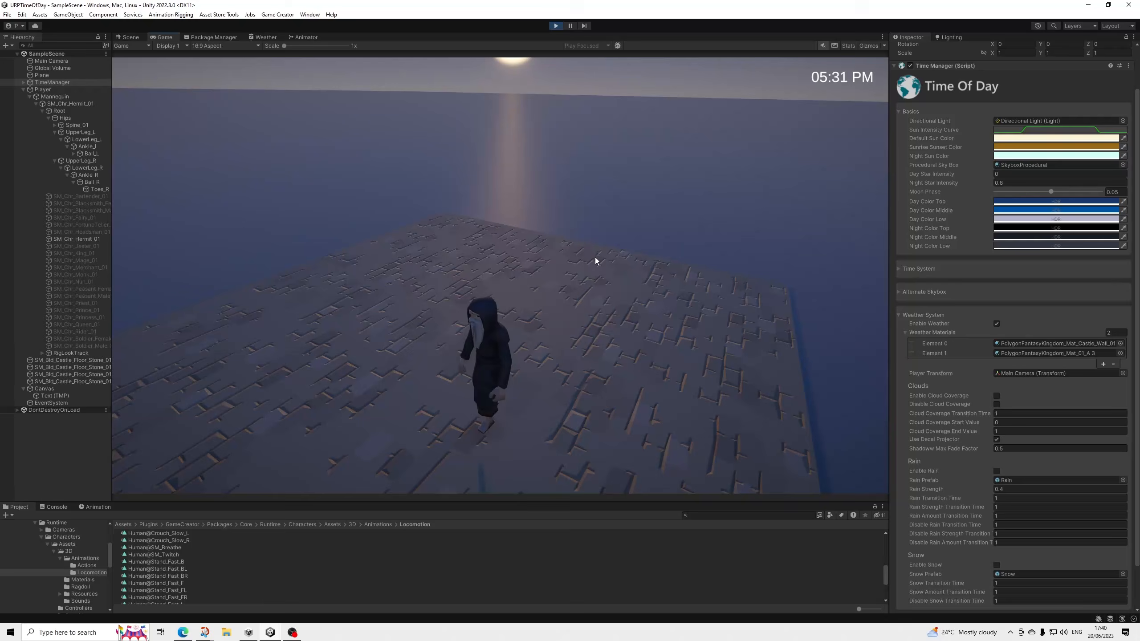
pyautogui.press('d')
pyautogui.press('w')
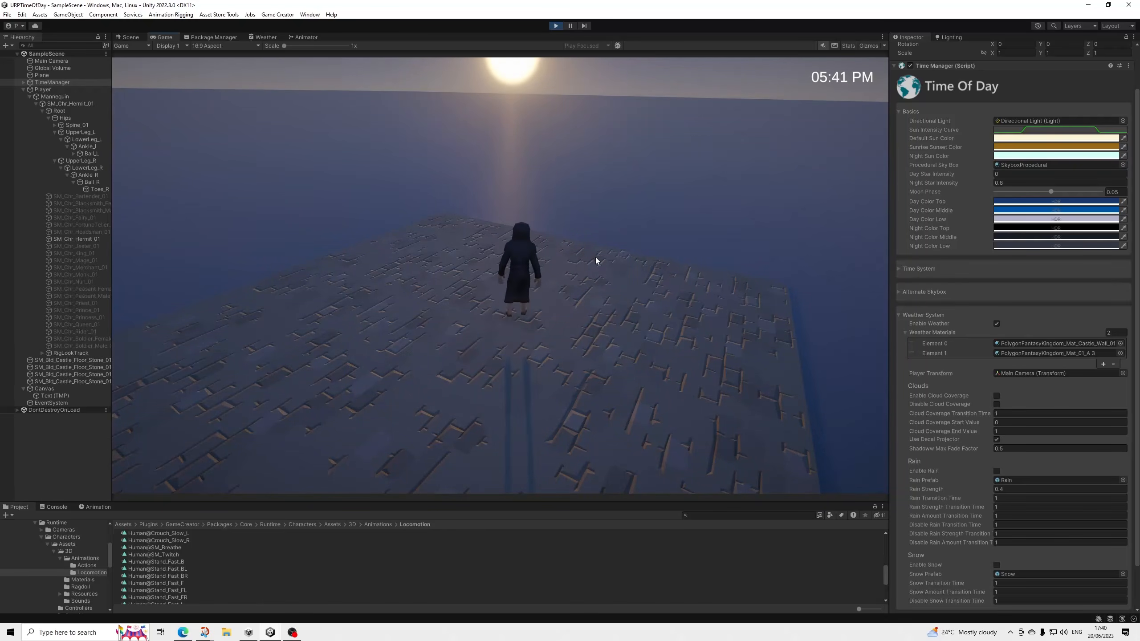
pyautogui.press('s')
pyautogui.press('a')
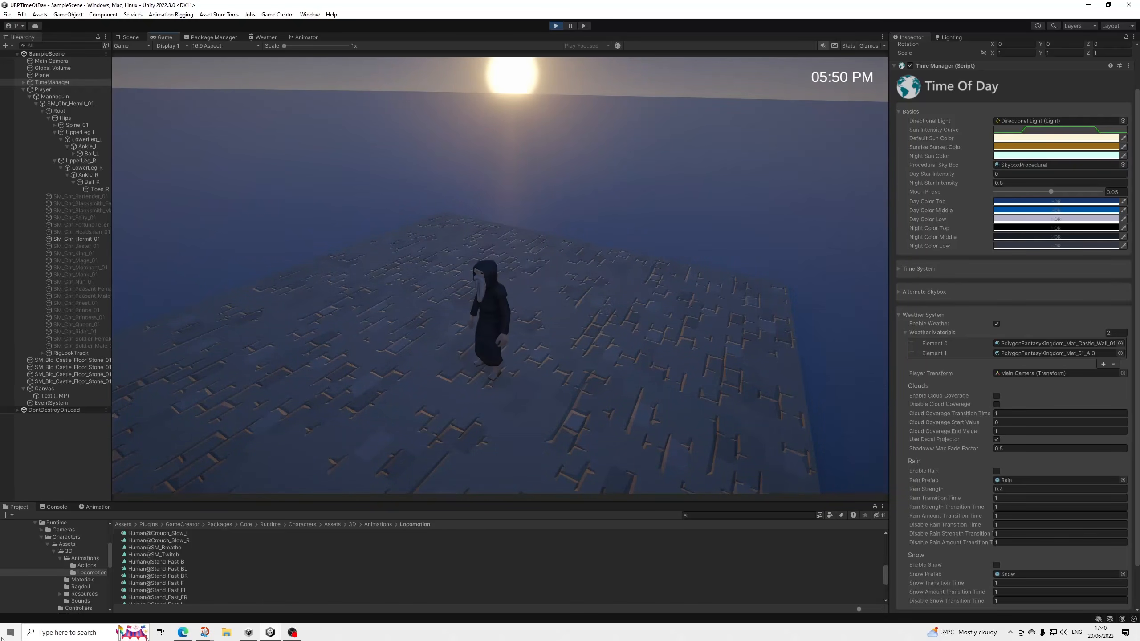
pyautogui.scroll(-2, 70, 557)
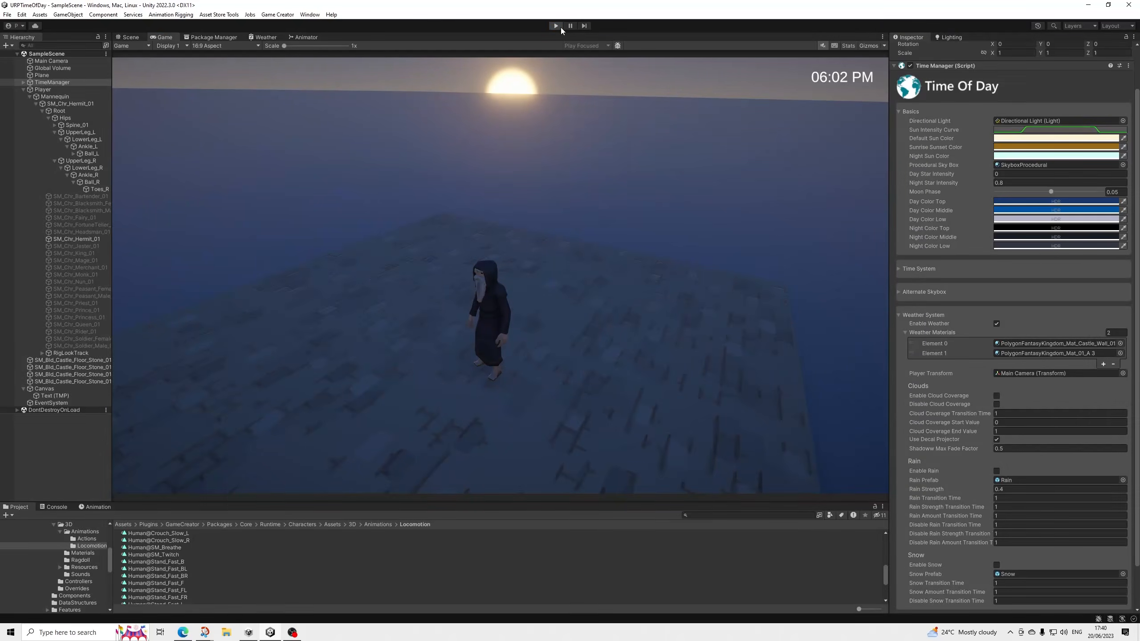
pyautogui.click(558, 27)
pyautogui.scroll(5, 507, 385)
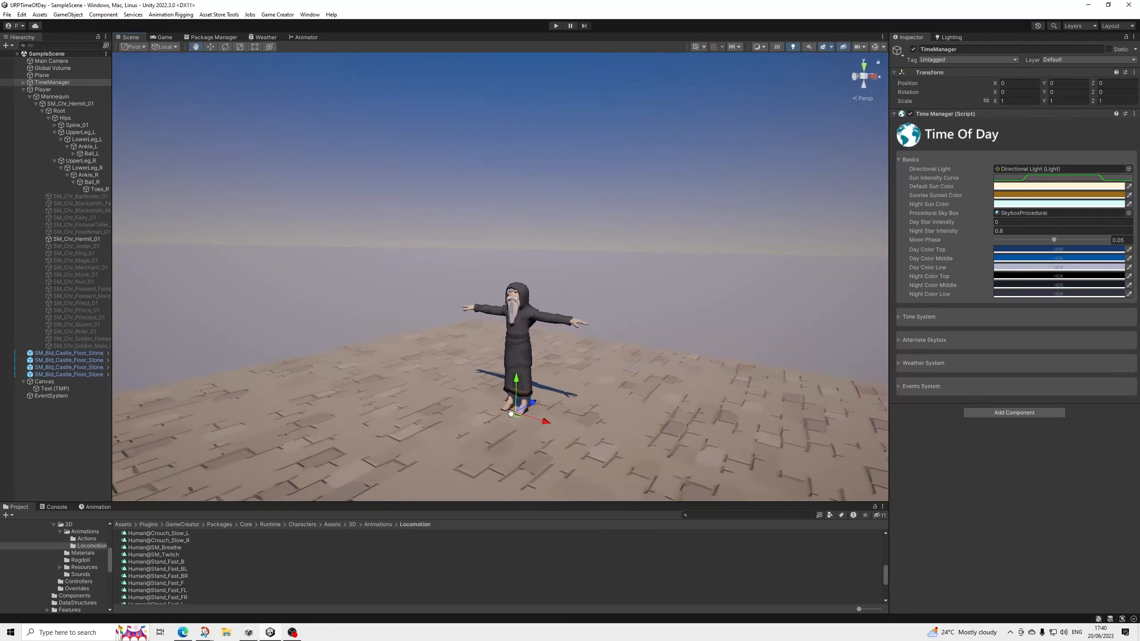
pyautogui.scroll(4, 508, 384)
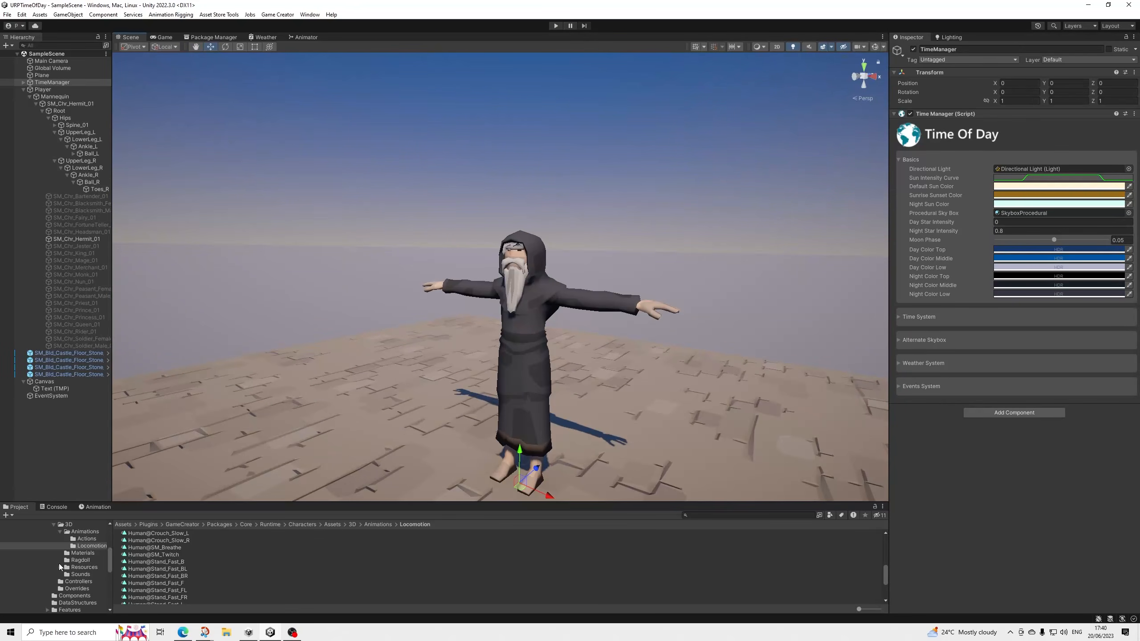
pyautogui.scroll(5, 60, 567)
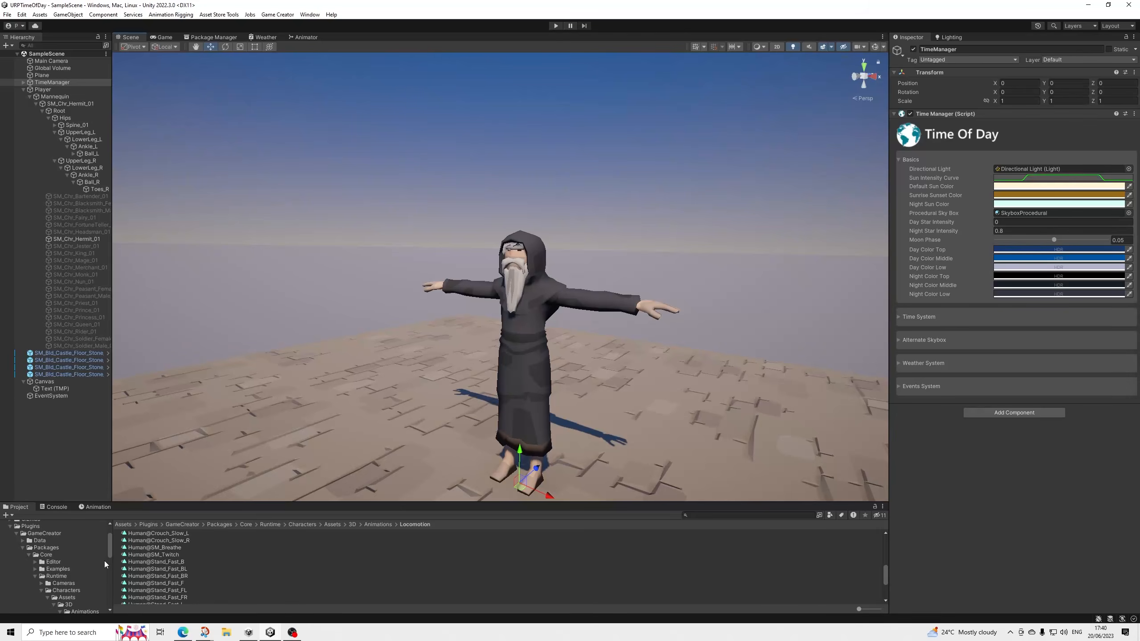
pyautogui.moveTo(607, 345); pyautogui.dragTo(587, 319, button='middle')
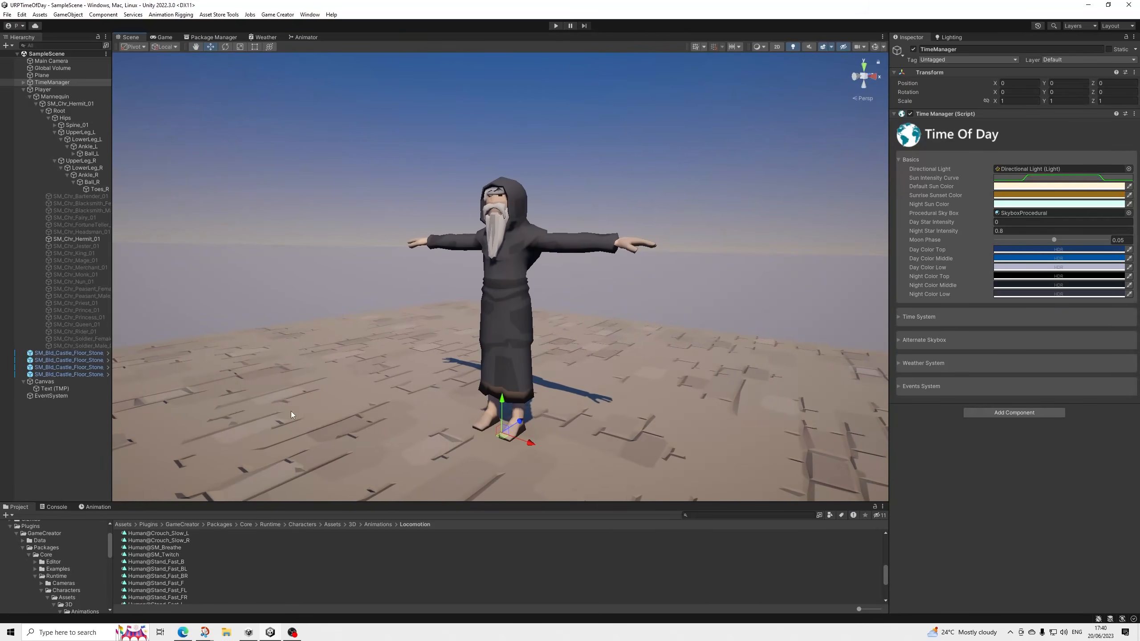
pyautogui.scroll(2, 34, 569)
pyautogui.scroll(2, 505, 284)
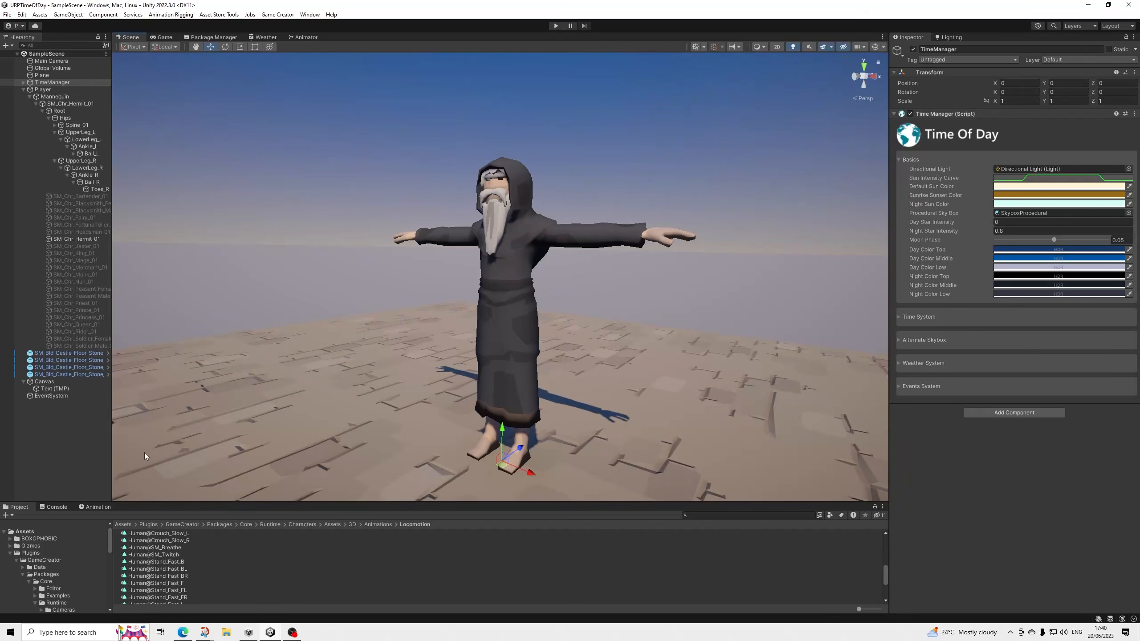
# Change the shader of the SM_Chr_Hermit_01 mesh's PolygonFantasyKingdom_Mat_01_A 3 material to Toon_URP_Weather.
pyautogui.click(498, 245)
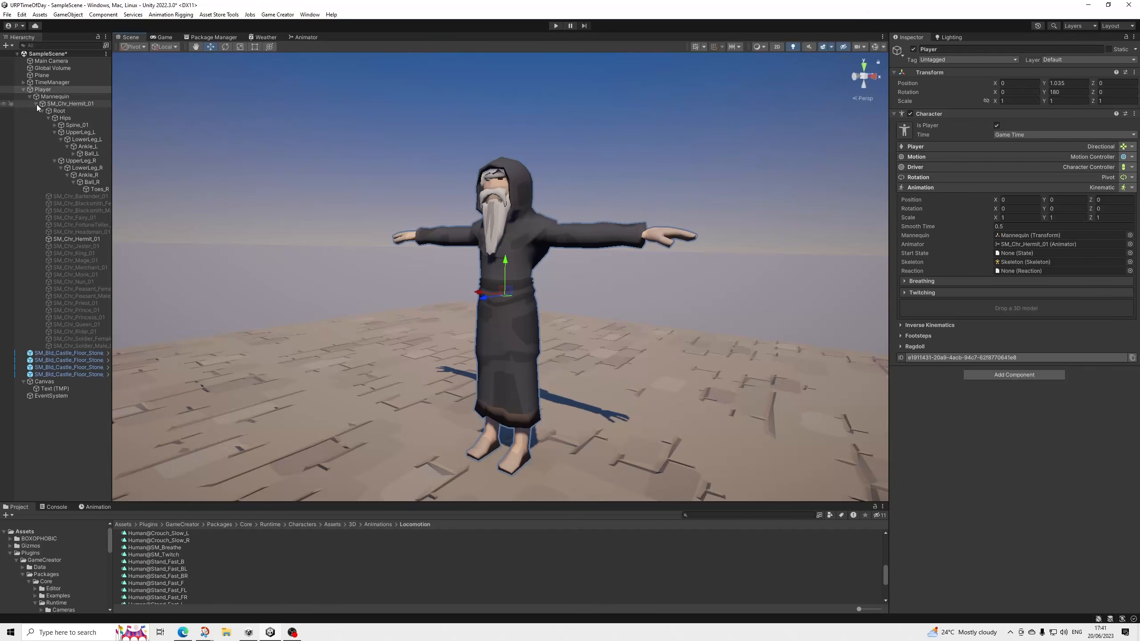
pyautogui.click(37, 104)
pyautogui.click(66, 103)
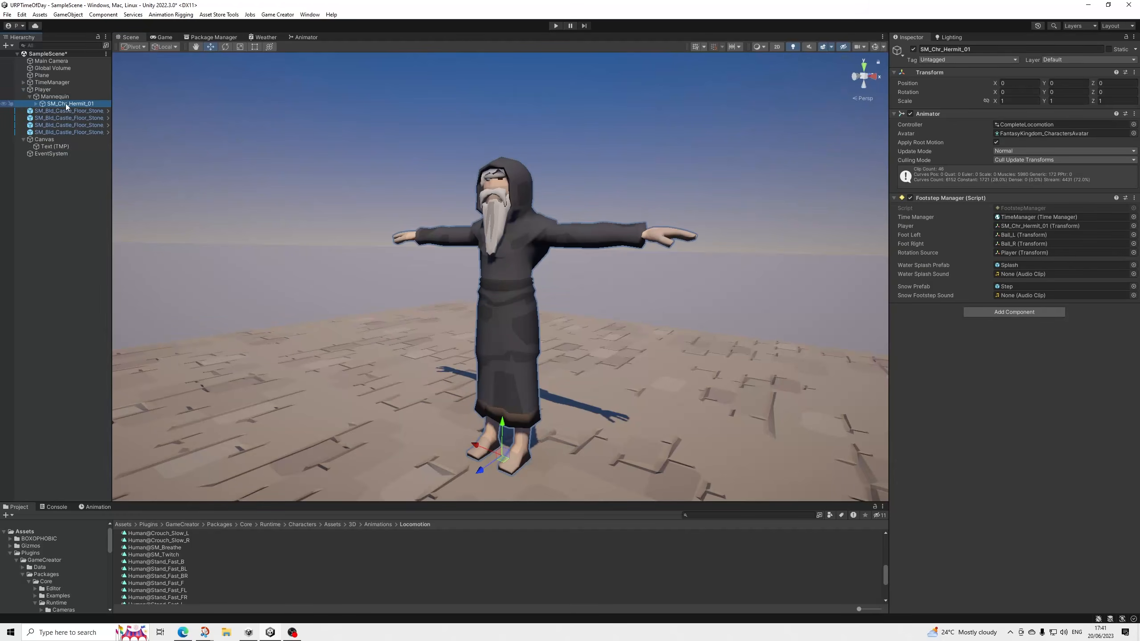
pyautogui.click(36, 104)
pyautogui.click(64, 161)
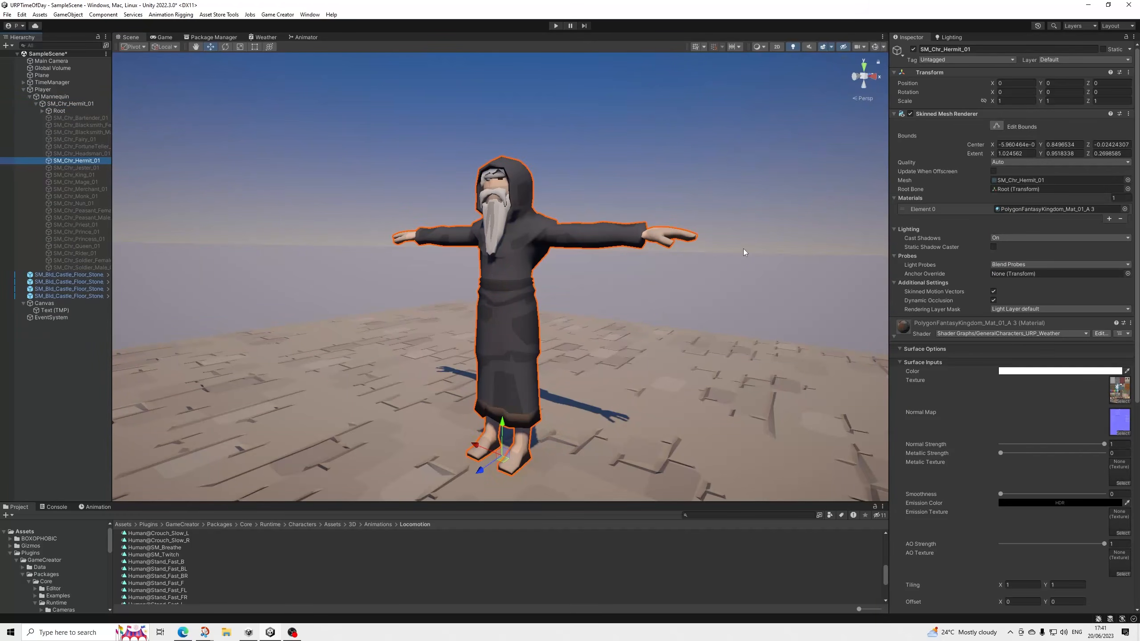
pyautogui.click(993, 333)
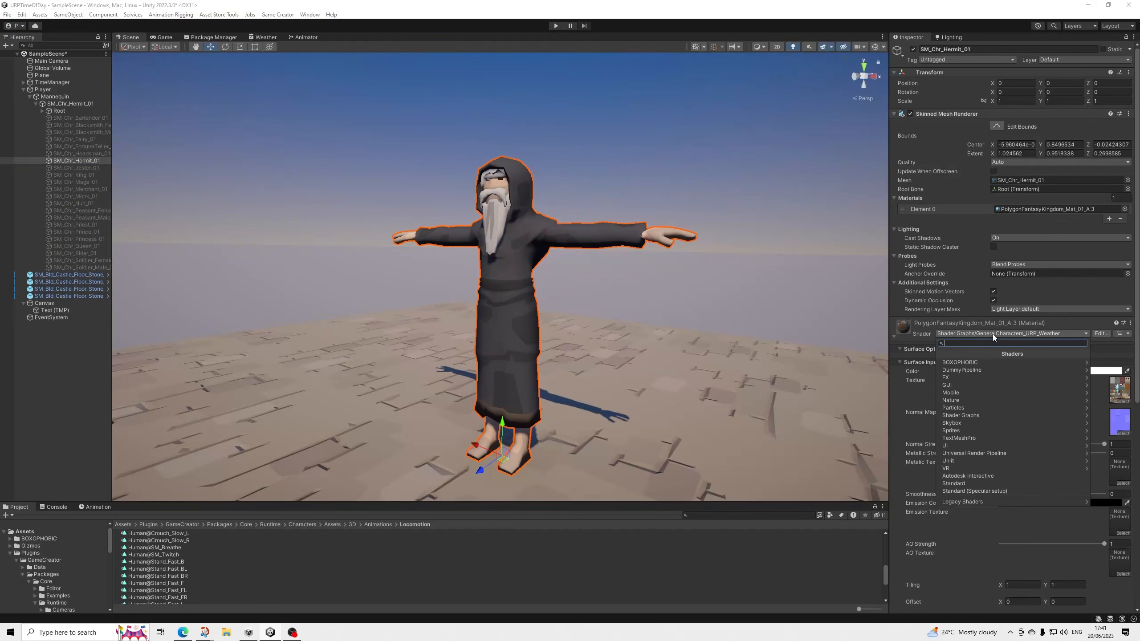
pyautogui.write('toon')
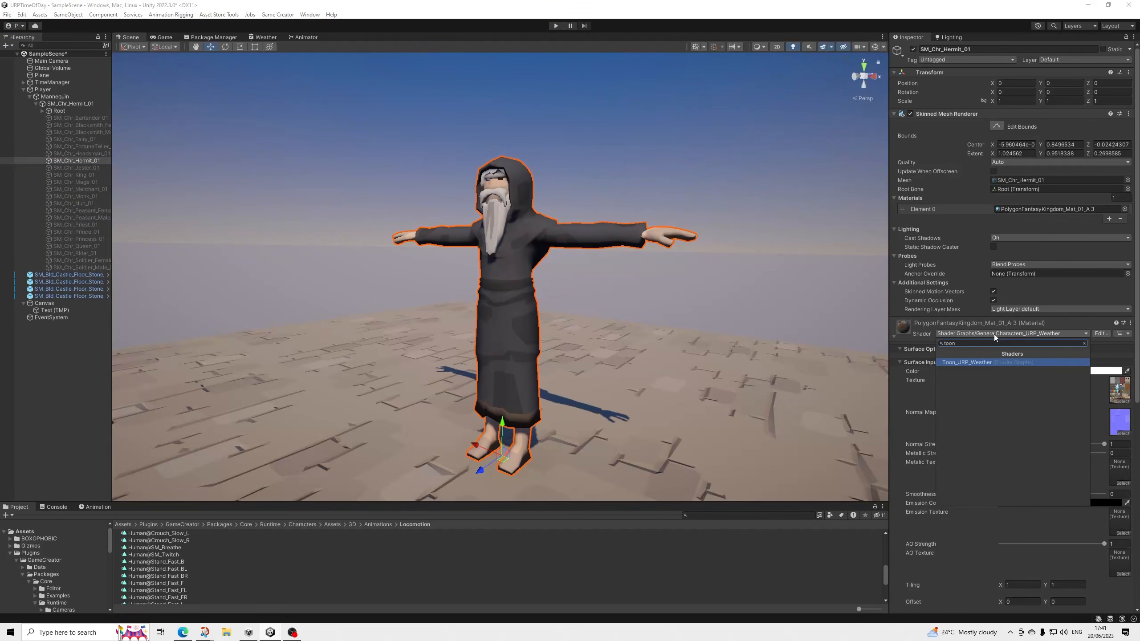
pyautogui.press('Return')
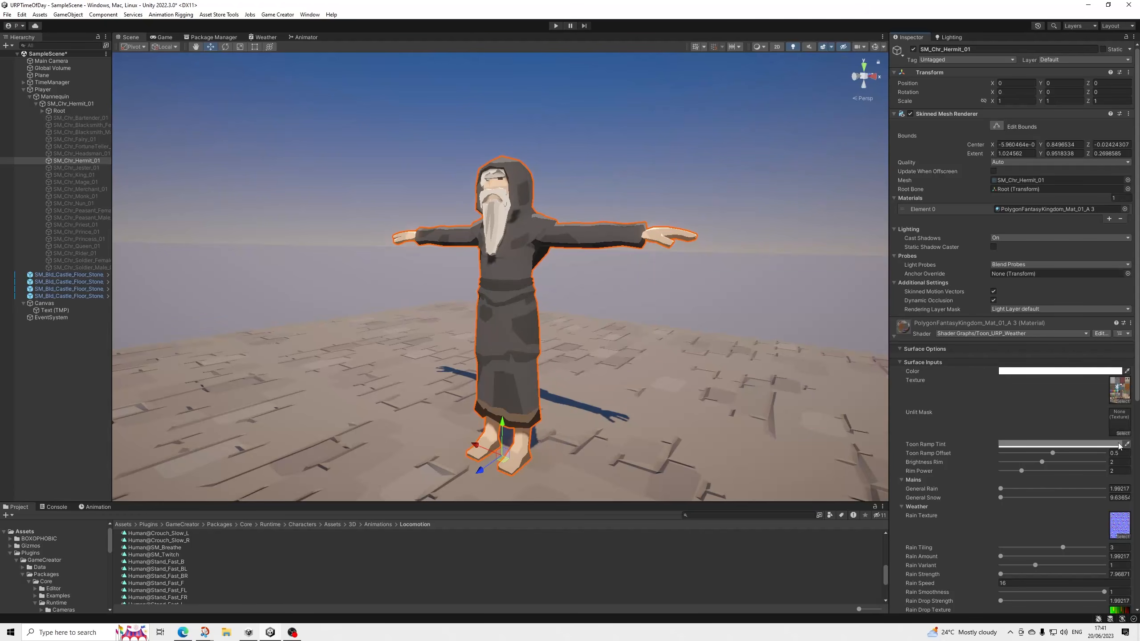
# Examine the Toon_URP_Weather material properties and the toon shading on the Hermit's face and robe from several angles.
pyautogui.scroll(-5, 1068, 467)
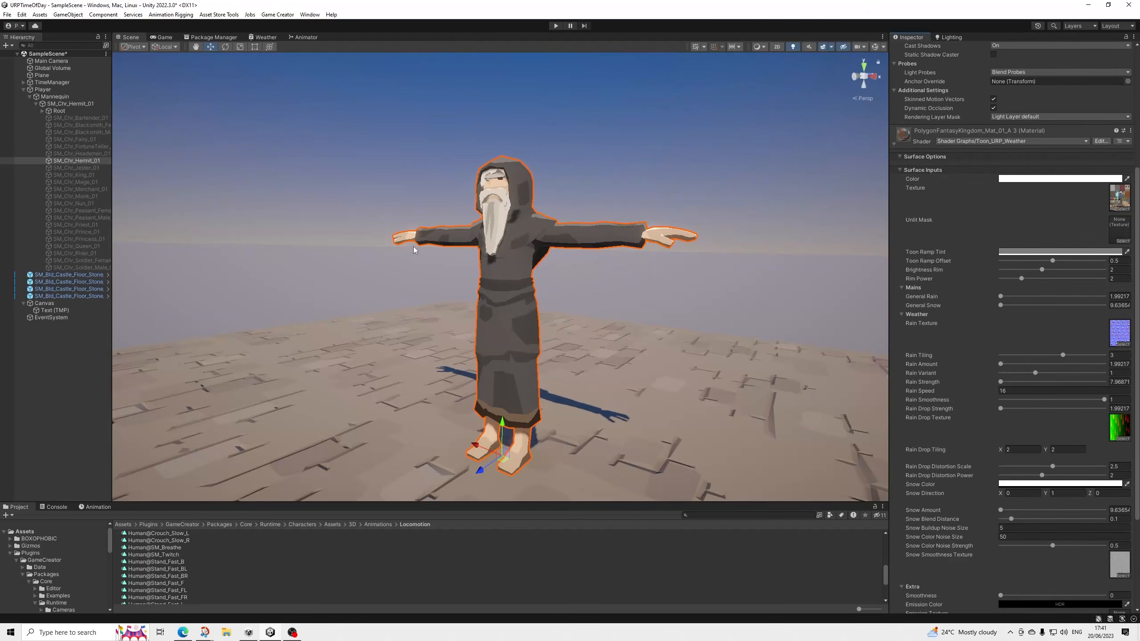
pyautogui.keyDown('alt'); pyautogui.moveTo(552, 178); pyautogui.dragTo(646, 172); pyautogui.keyUp('alt')
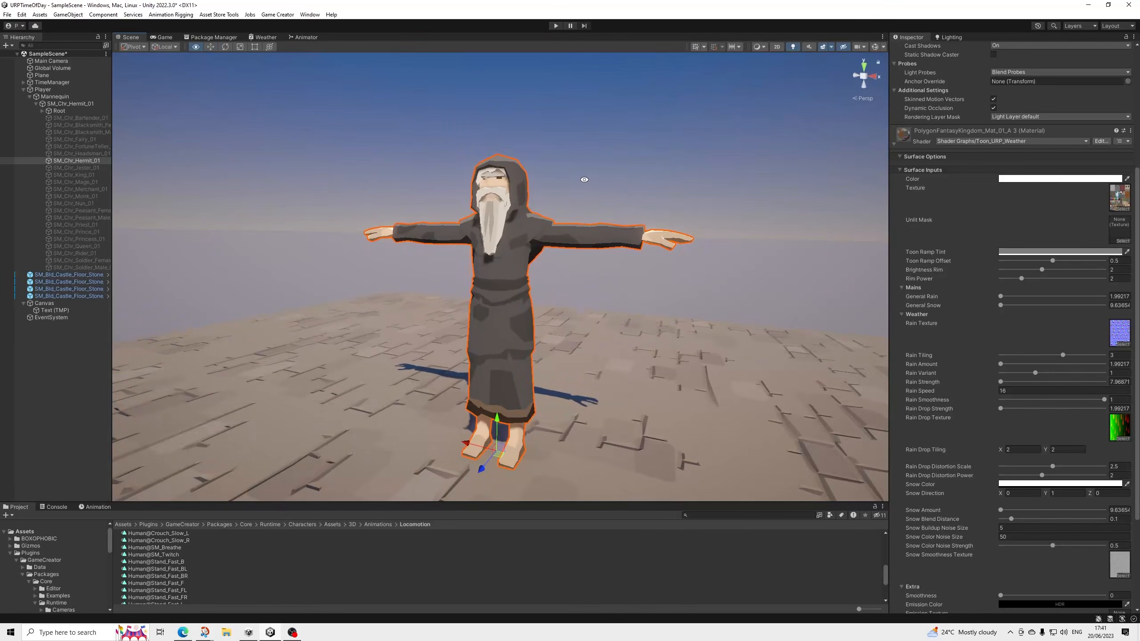
pyautogui.moveTo(465, 238); pyautogui.dragTo(503, 277, button='middle')
pyautogui.scroll(4, 554, 237)
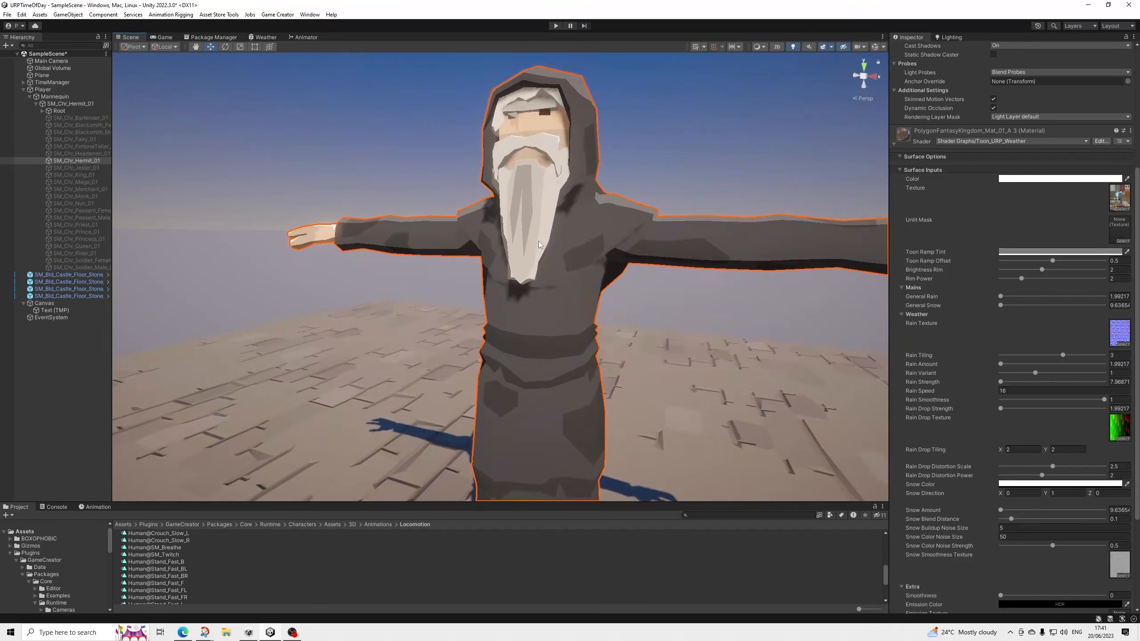
pyautogui.moveTo(554, 240); pyautogui.dragTo(541, 329, button='middle')
pyautogui.keyDown('alt'); pyautogui.moveTo(529, 327); pyautogui.dragTo(577, 312); pyautogui.keyUp('alt')
pyautogui.scroll(-4, 602, 368)
pyautogui.moveTo(578, 312); pyautogui.dragTo(583, 305, button='middle')
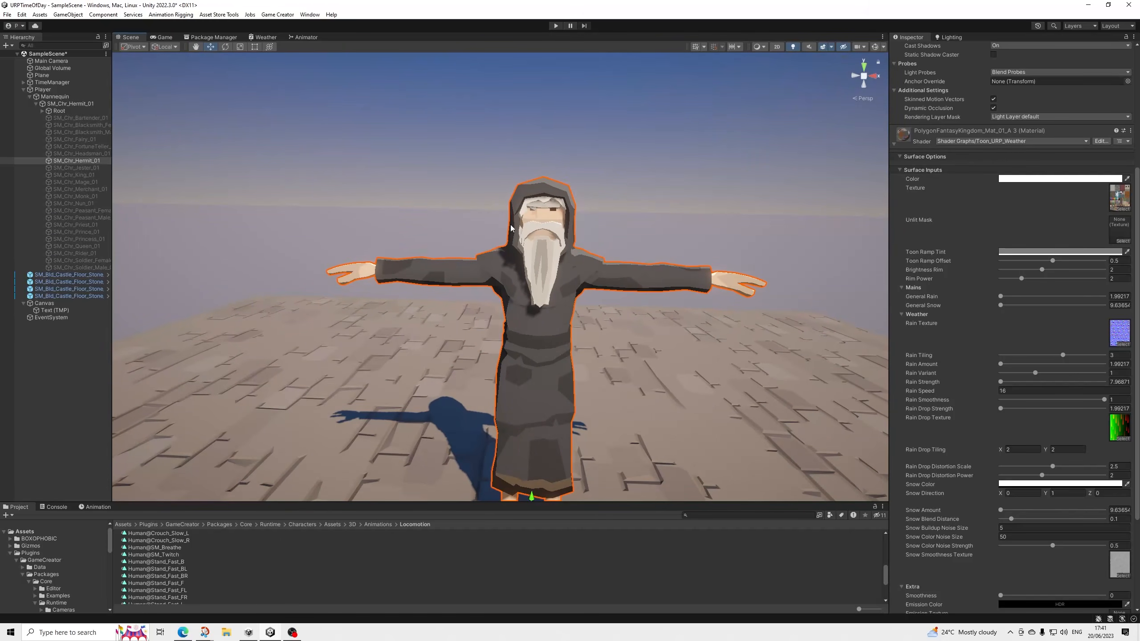
pyautogui.scroll(5, 545, 252)
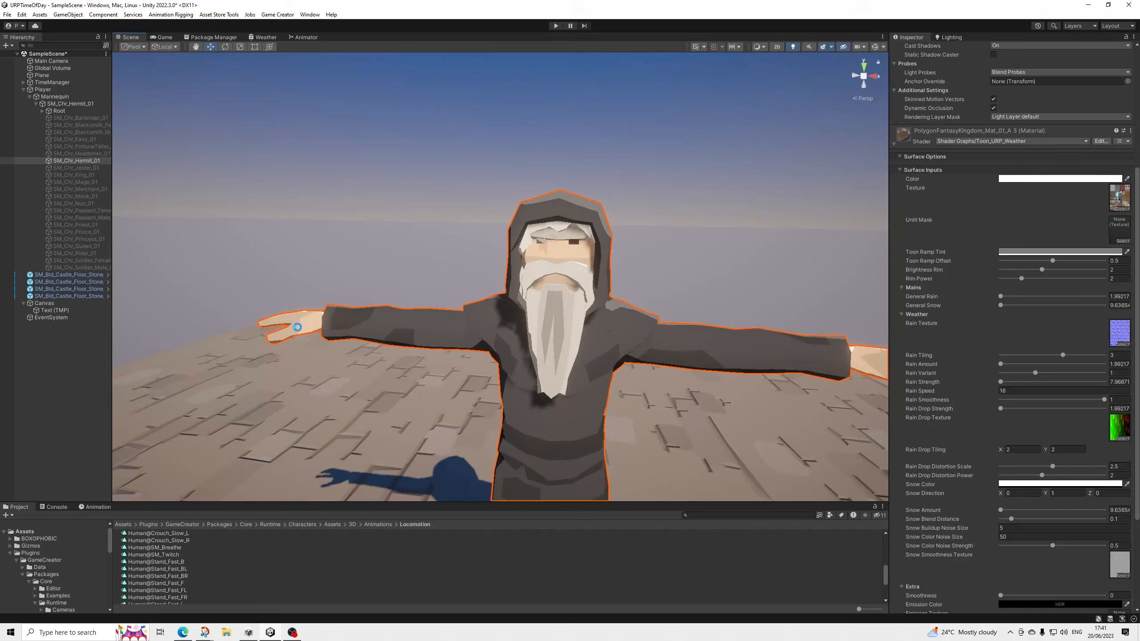
# Open the FantasyKingdom_Characters model through the Hermit's avatar, apply a Smoothing Angle of 0, and check the shading on the Hermit.
pyautogui.click(297, 327)
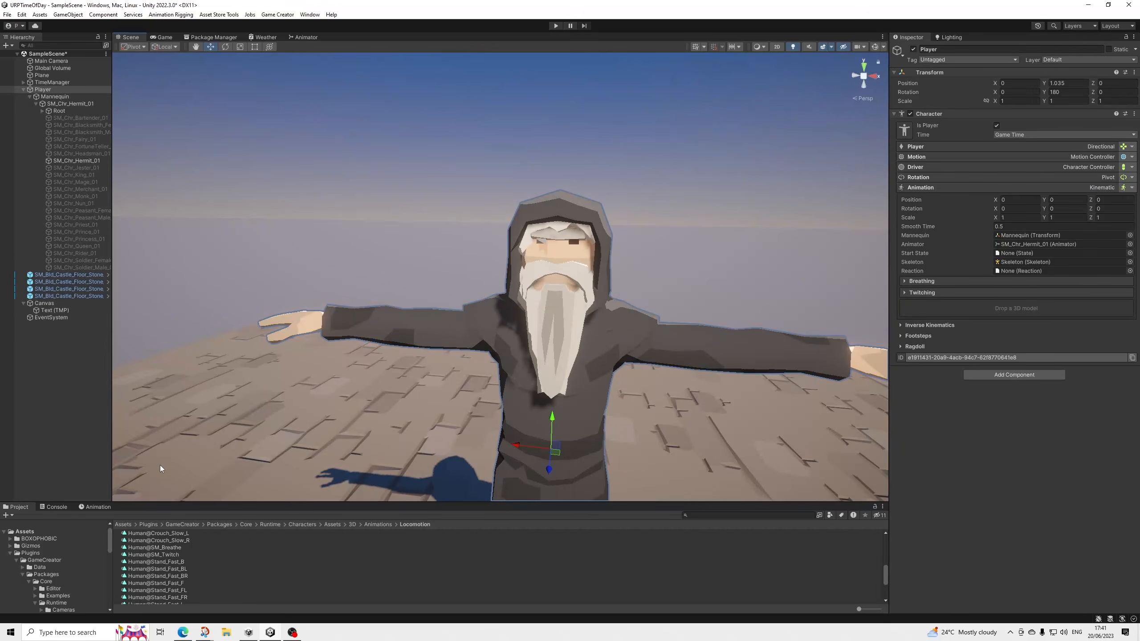
pyautogui.click(54, 104)
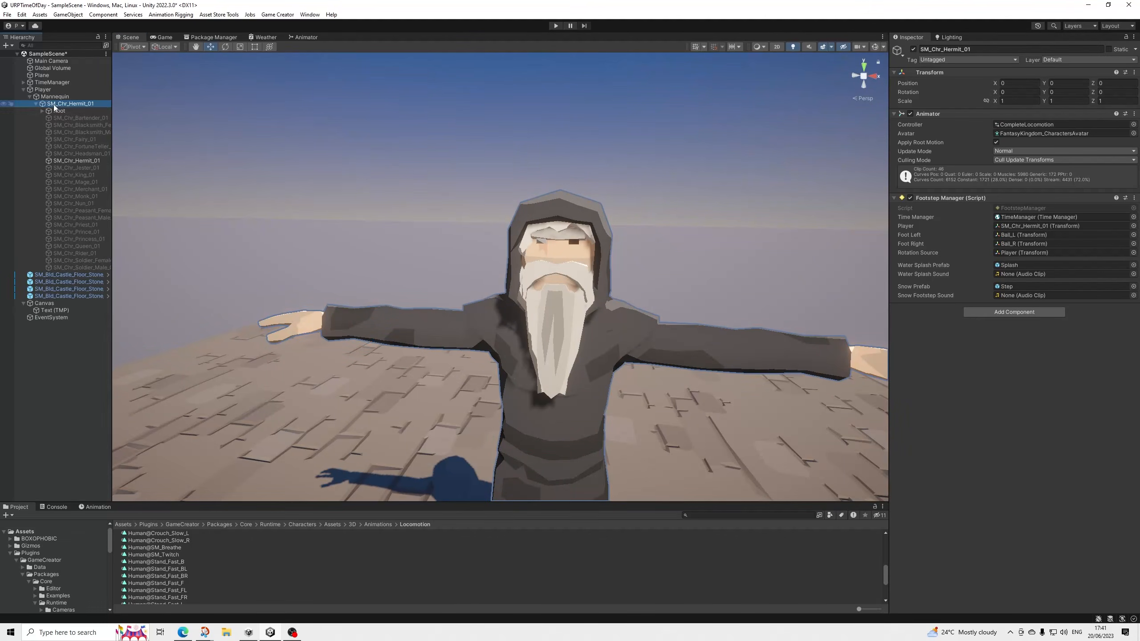
pyautogui.click(1010, 135)
pyautogui.click(150, 561)
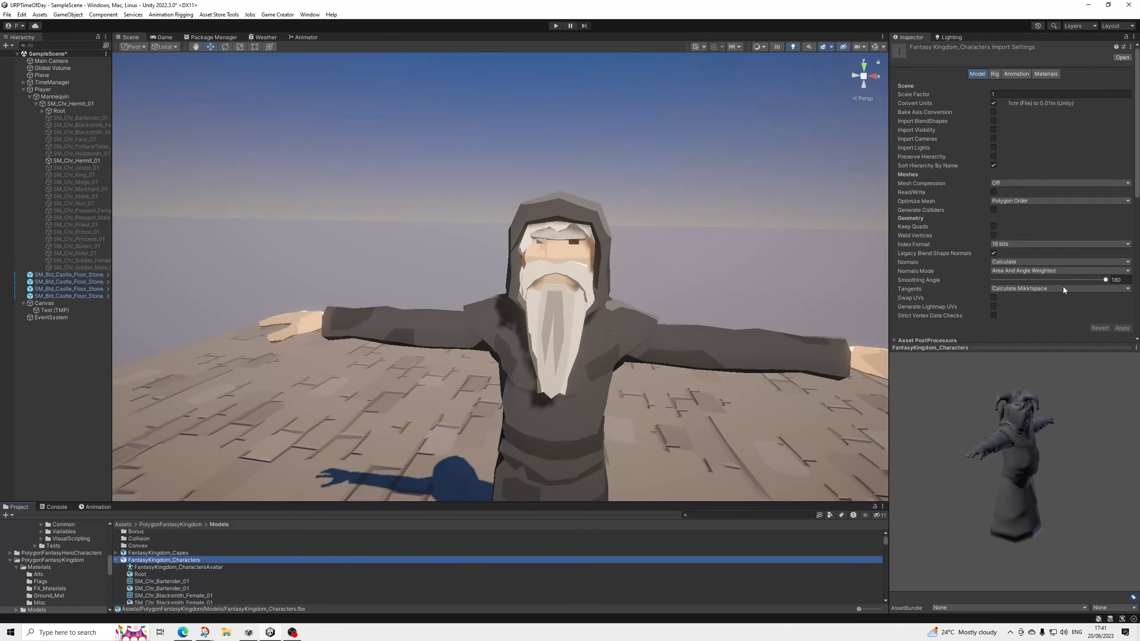
pyautogui.moveTo(1106, 280); pyautogui.dragTo(962, 279)
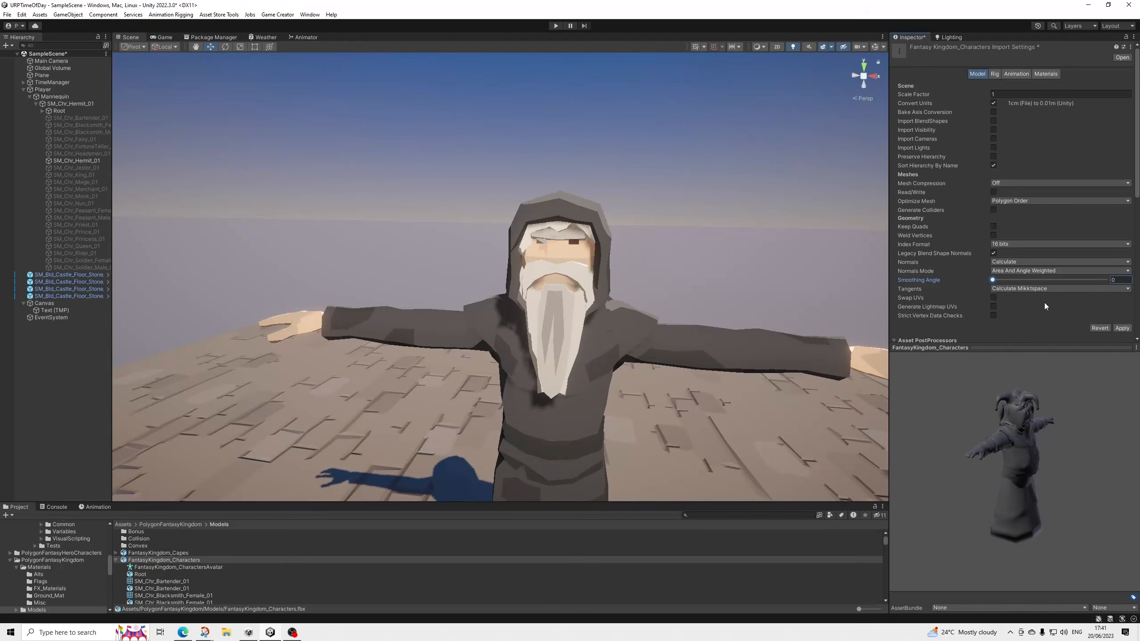
pyautogui.click(1121, 328)
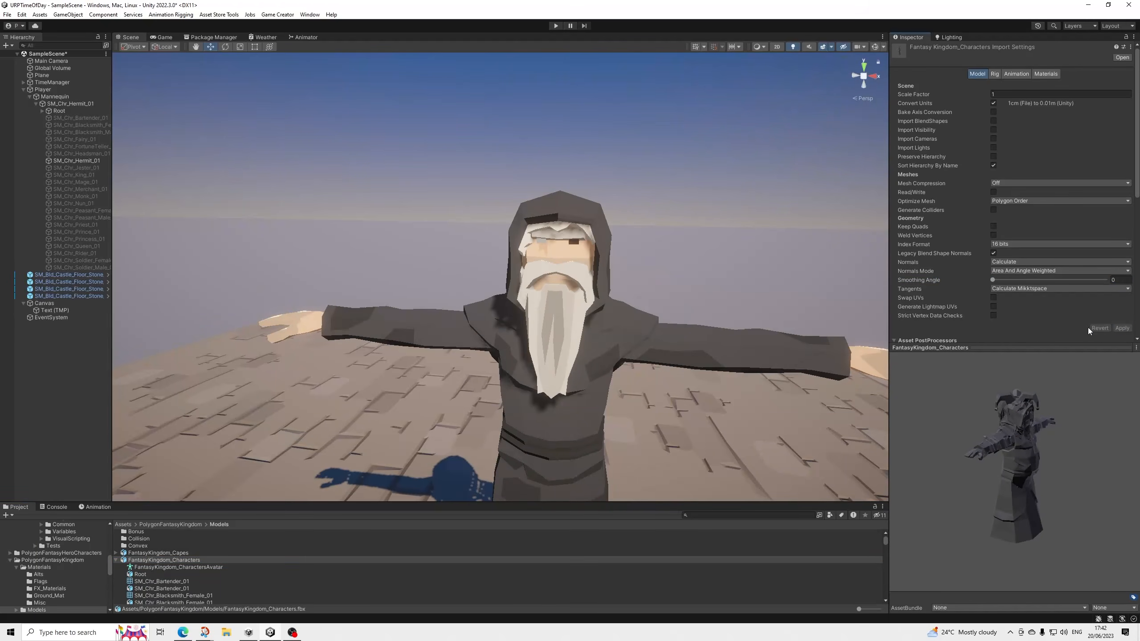
pyautogui.moveTo(597, 304); pyautogui.dragTo(603, 275, button='middle')
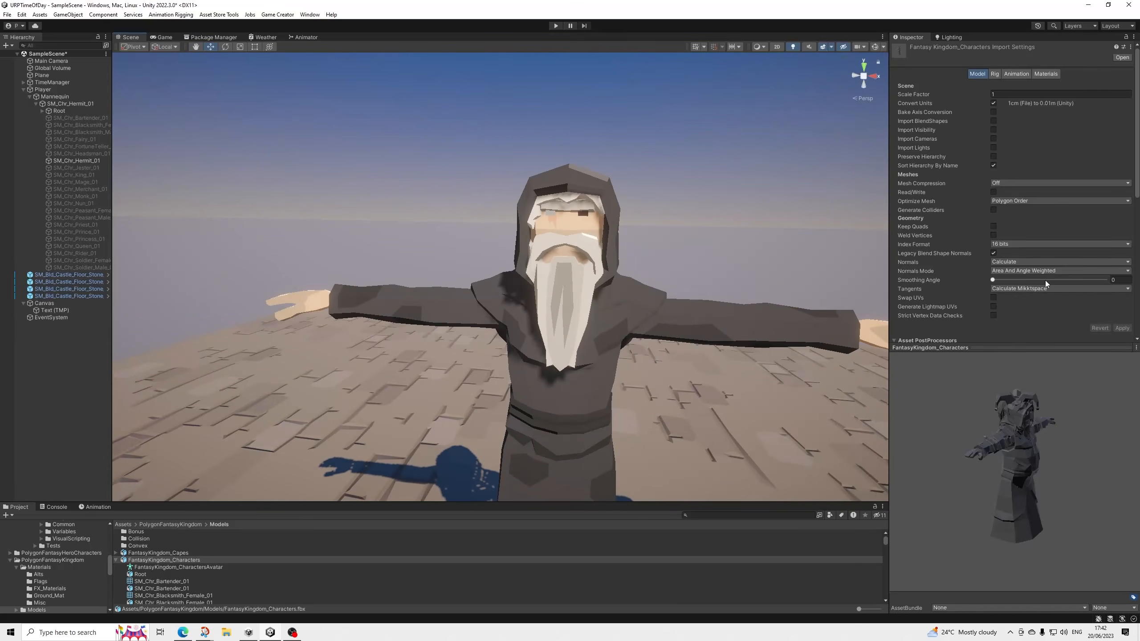
# Restore the FantasyKingdom_Characters model's Smoothing Angle to 180, apply it, and view the whole Hermit.
pyautogui.moveTo(993, 279); pyautogui.dragTo(1106, 279)
pyautogui.moveTo(600, 349)
pyautogui.mouseDown(button='middle')
pyautogui.moveTo(558, 354)
pyautogui.moveTo(626, 433)
pyautogui.moveTo(718, 424)
pyautogui.moveTo(801, 366)
pyautogui.moveTo(572, 289)
pyautogui.moveTo(557, 304)
pyautogui.mouseUp(button='middle')
pyautogui.scroll(-8, 592, 320)
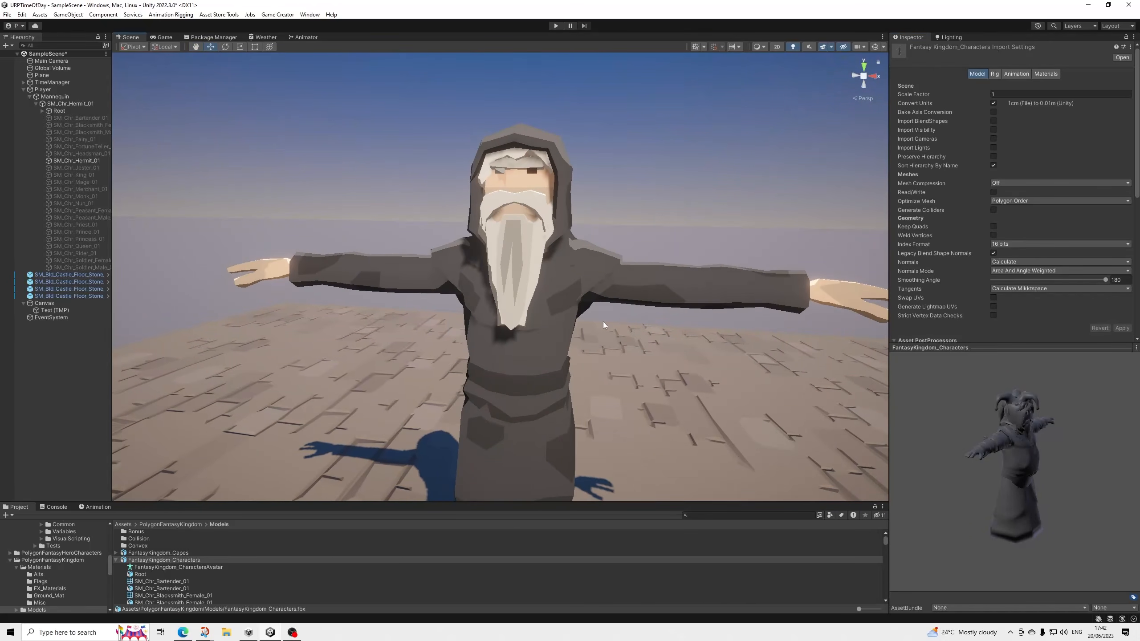
pyautogui.scroll(-2, 604, 335)
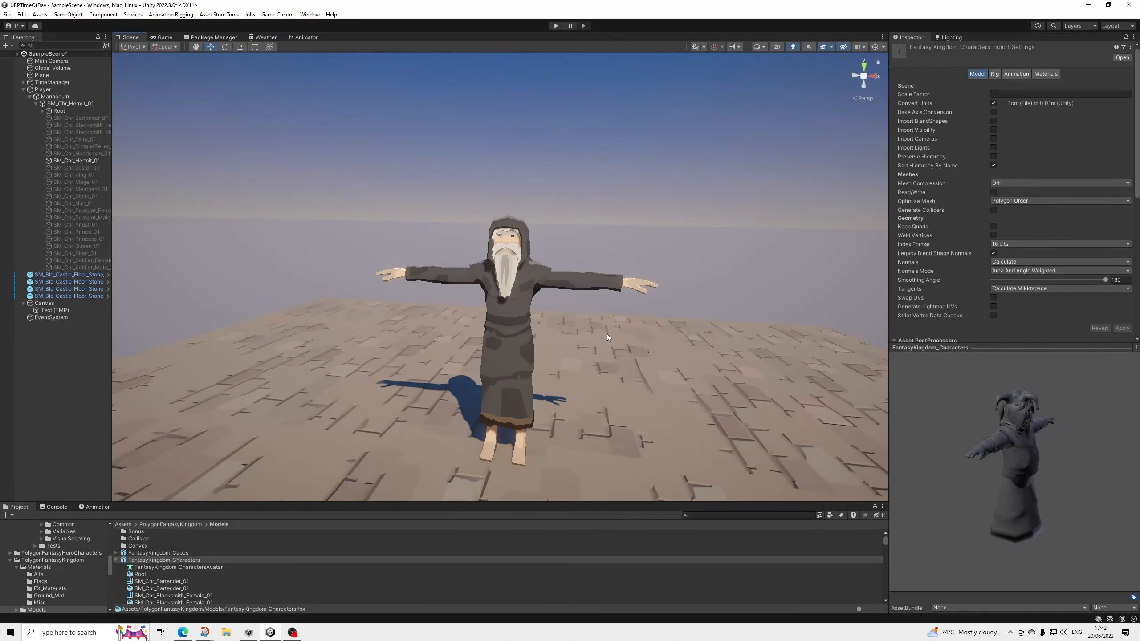